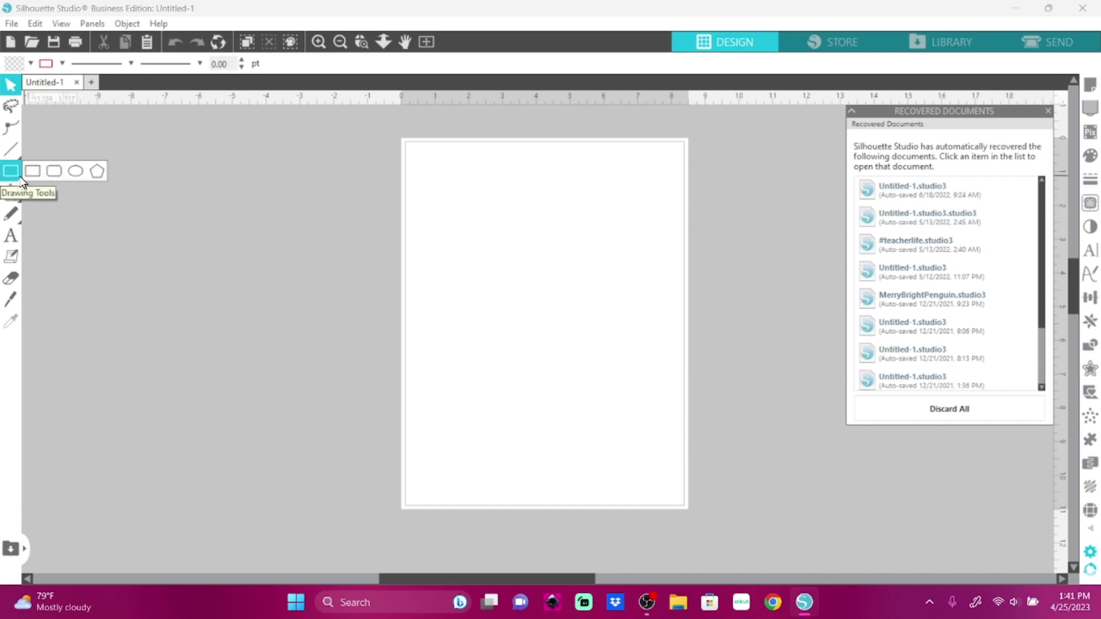
Step: Draw an upright ellipse about 3.54 × 4.86 in on the page and move it slightly down and left
{"action": "left_click", "coordinate": [76, 171]}
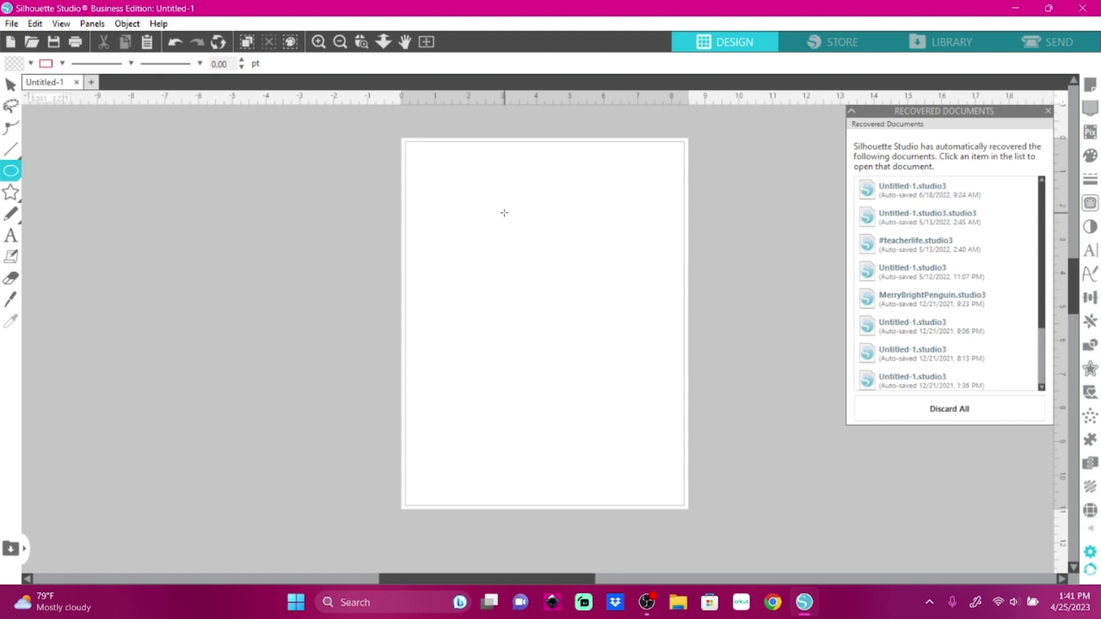
{"action": "left_click_drag", "start_coordinate": [503, 213], "coordinate": [624, 384]}
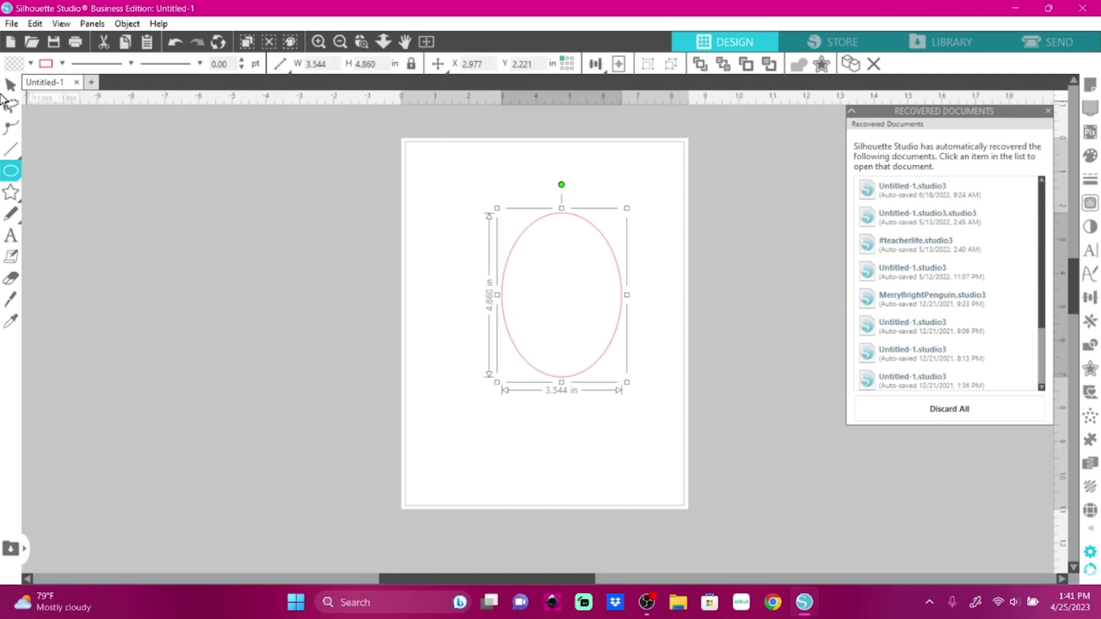
{"action": "left_click", "coordinate": [9, 86]}
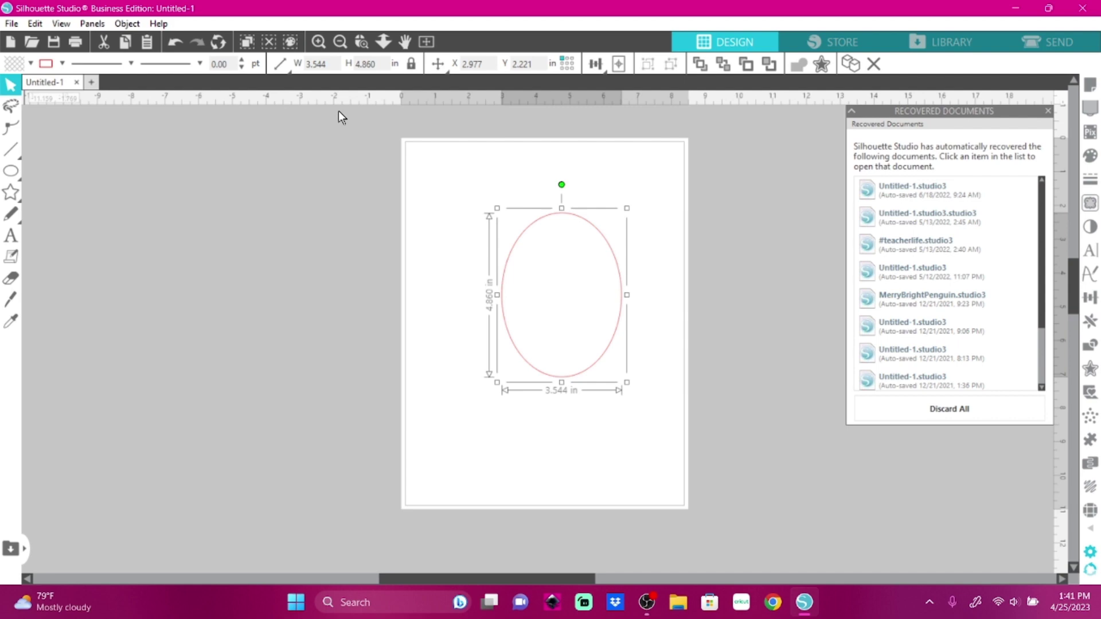
{"action": "left_click", "coordinate": [546, 317]}
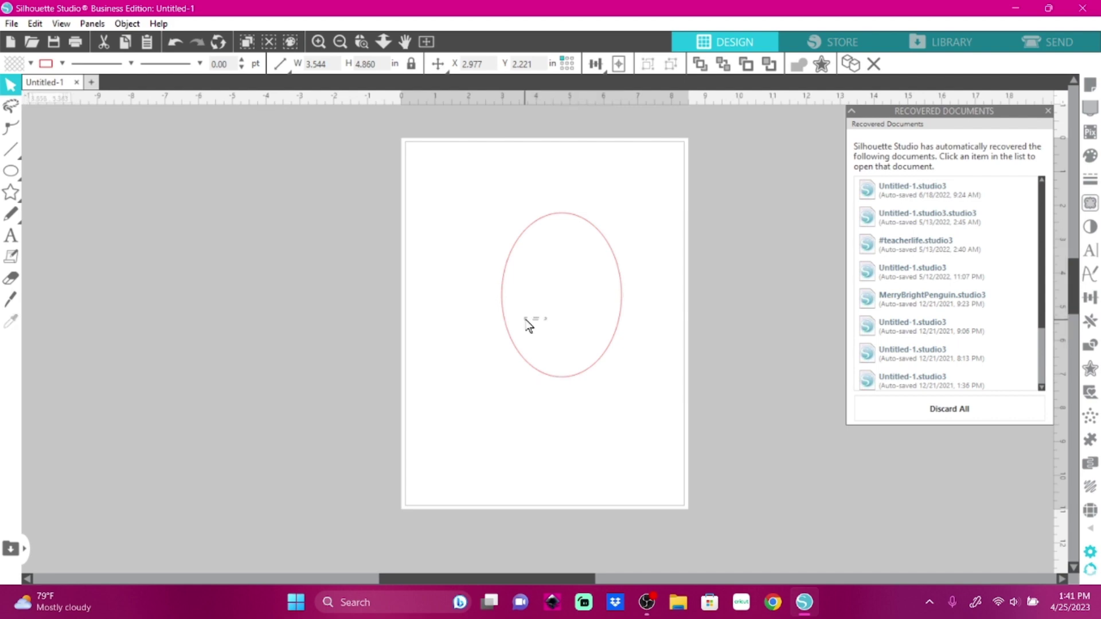
{"action": "left_click", "coordinate": [541, 372]}
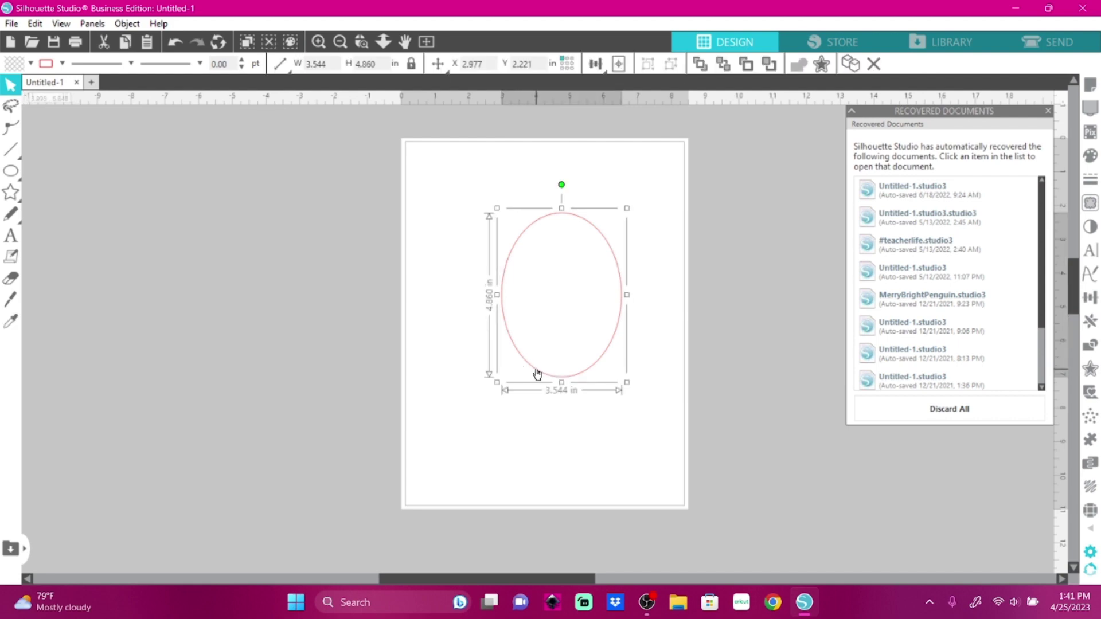
{"action": "left_click_drag", "start_coordinate": [536, 376], "coordinate": [515, 425]}
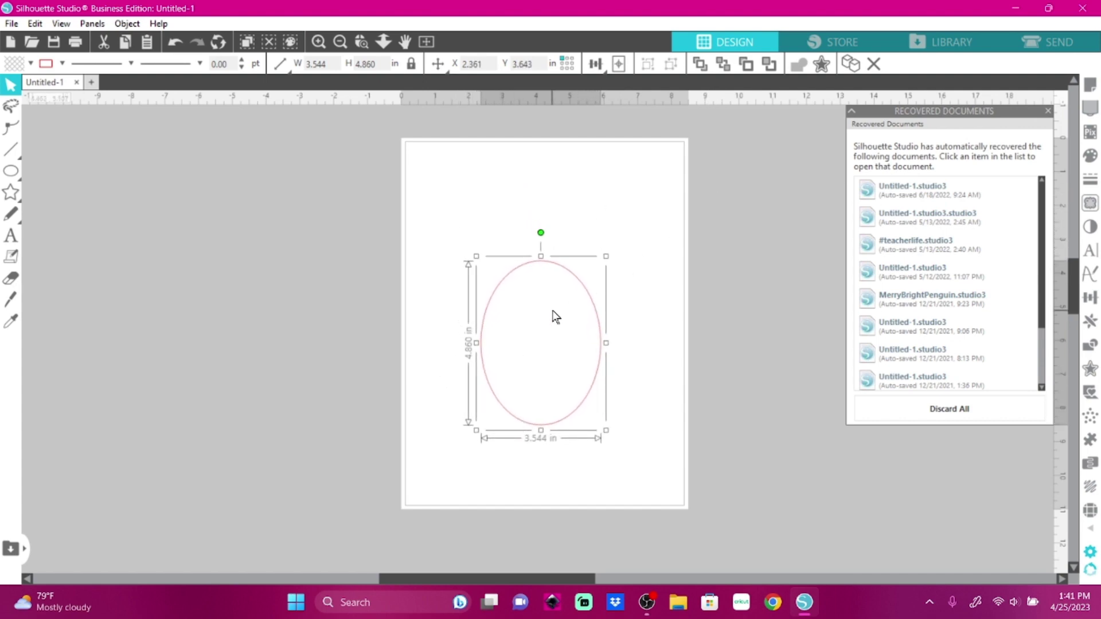
Step: Edit the ellipse's points, pulling both side points down and slightly outward to make a wide-based egg shape
{"action": "left_click", "coordinate": [10, 127]}
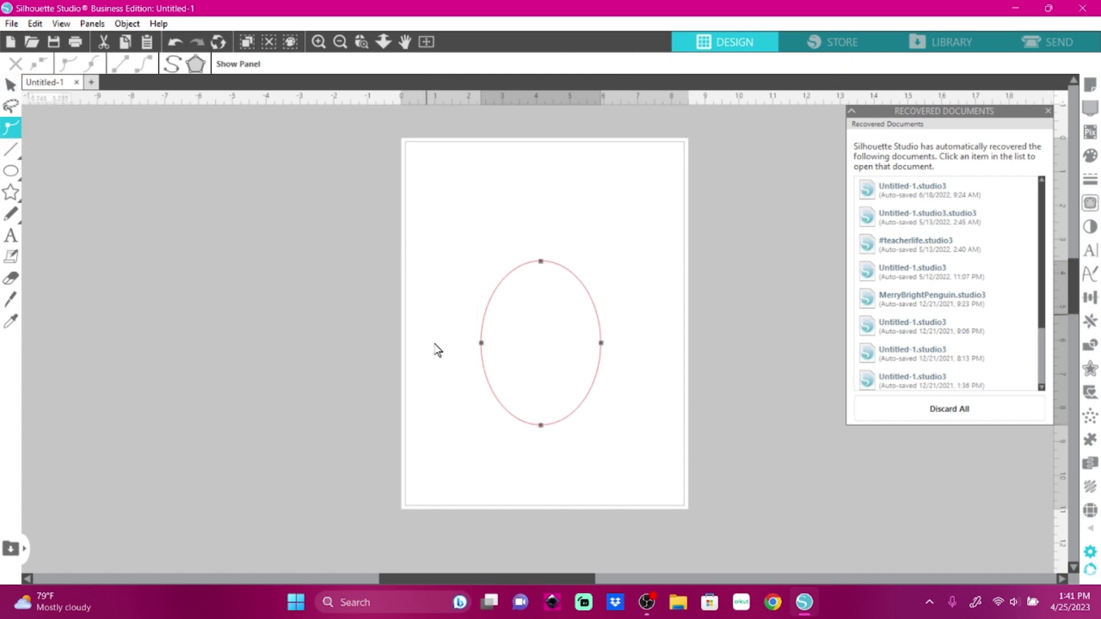
{"action": "left_click", "coordinate": [482, 343]}
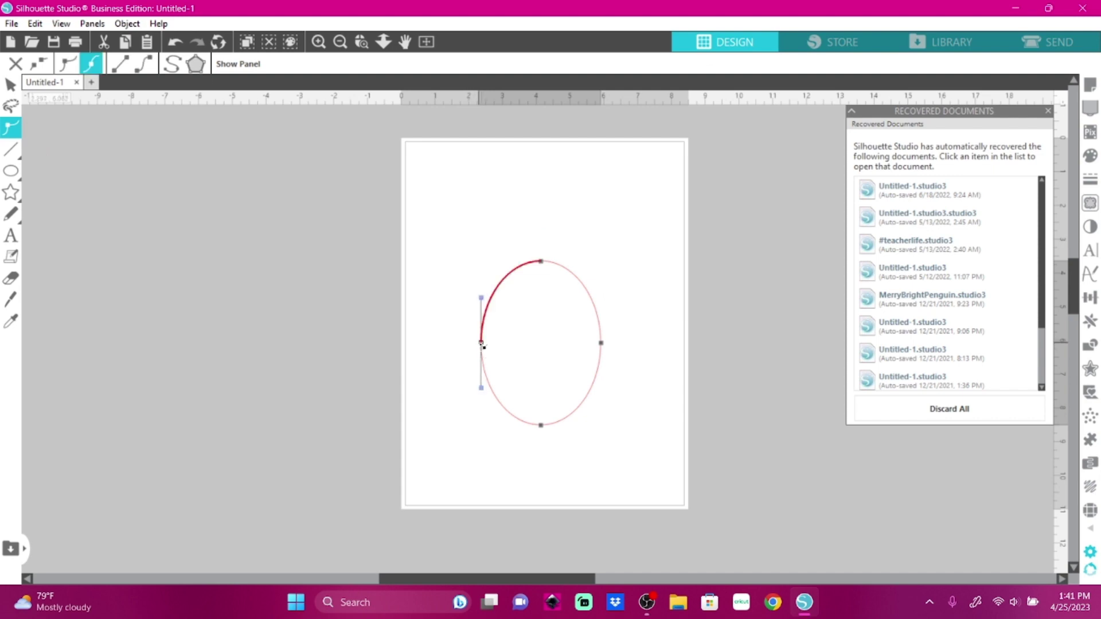
{"action": "left_click_drag", "start_coordinate": [482, 344], "coordinate": [473, 373]}
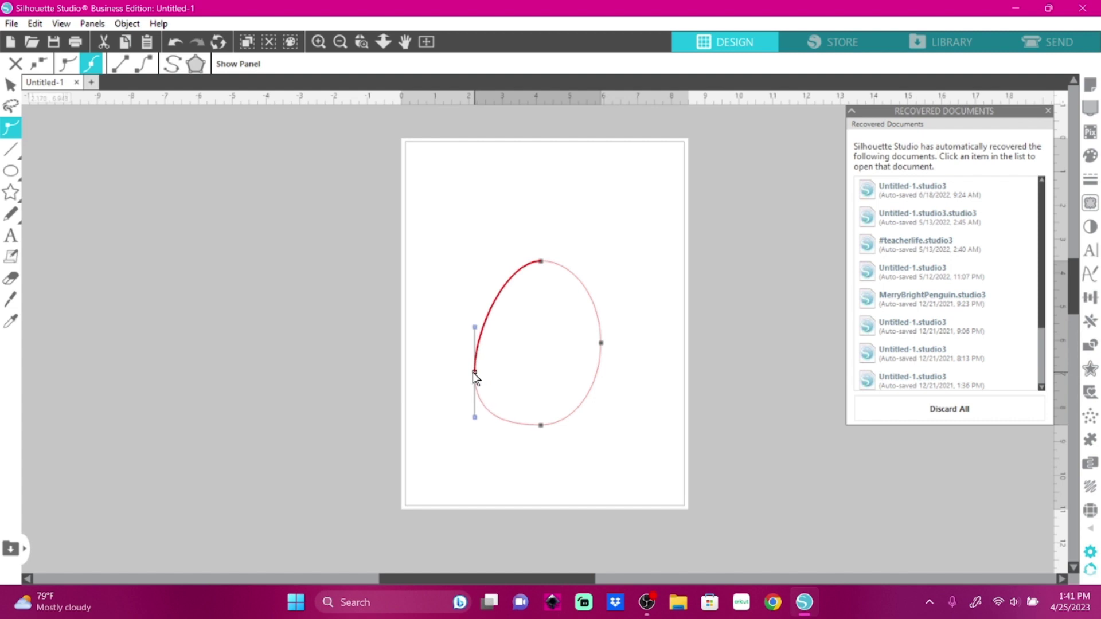
{"action": "left_click", "coordinate": [601, 344]}
{"action": "left_click_drag", "start_coordinate": [602, 344], "coordinate": [607, 379]}
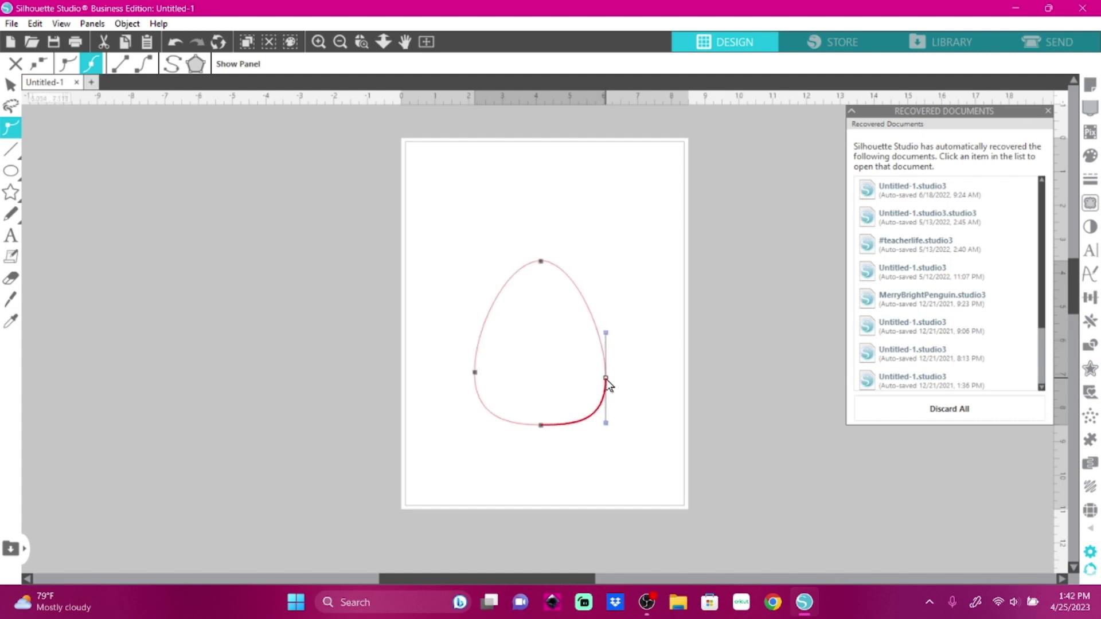
Step: Broaden the top of the egg shape by extending both curve handles of its top point outward horizontally
{"action": "left_click", "coordinate": [541, 262]}
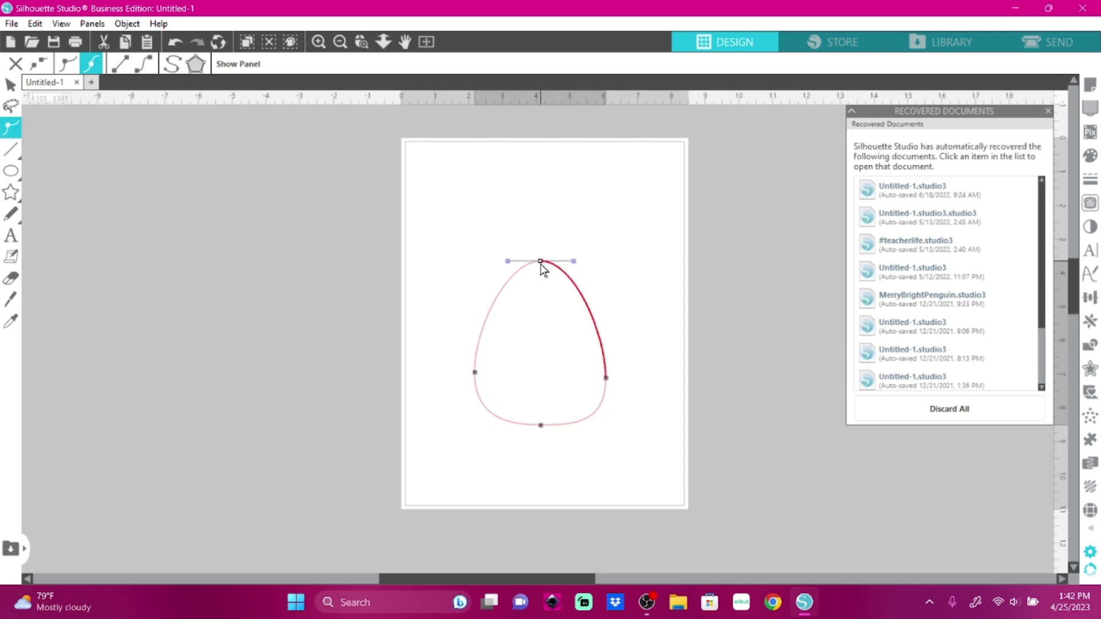
{"action": "left_click_drag", "start_coordinate": [540, 264], "coordinate": [539, 267]}
{"action": "left_click_drag", "start_coordinate": [505, 262], "coordinate": [473, 260]}
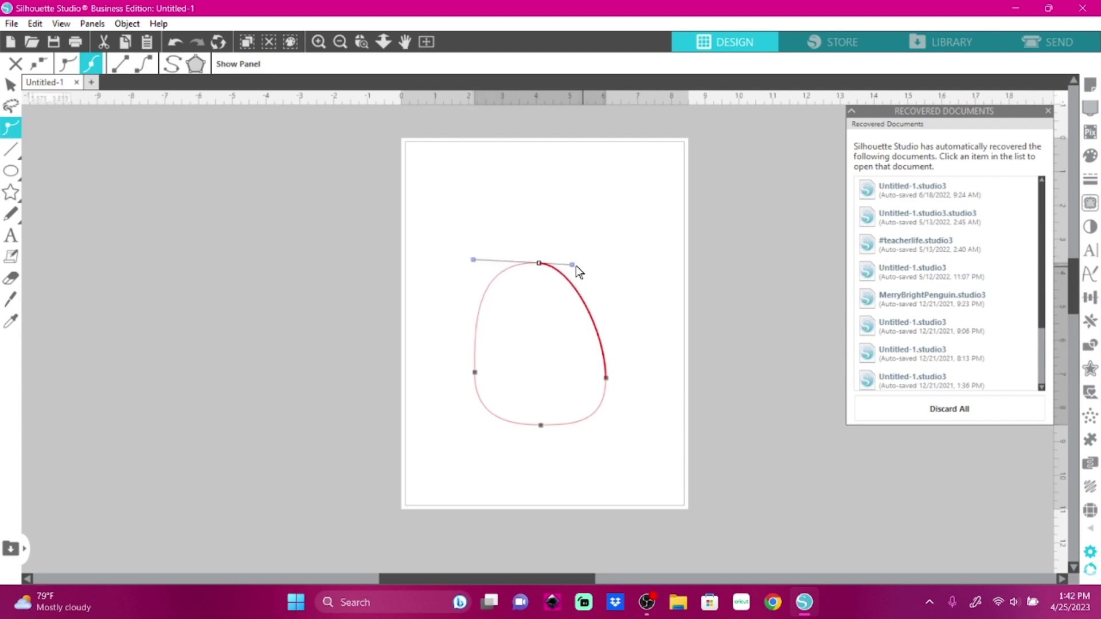
{"action": "left_click_drag", "start_coordinate": [573, 264], "coordinate": [603, 263]}
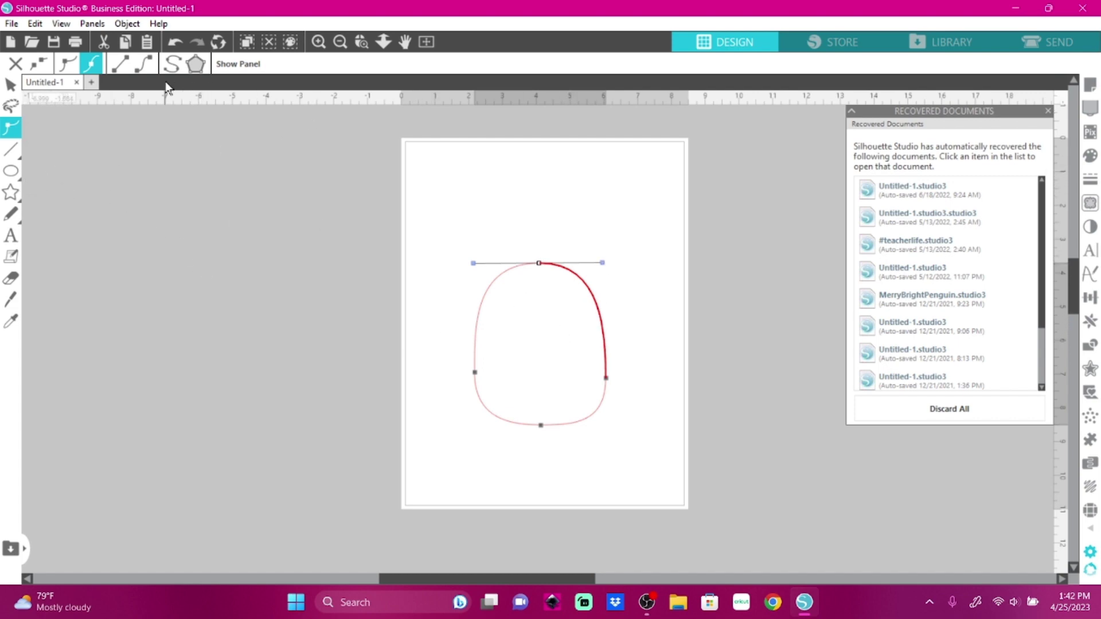
Step: Look through the fill patterns, then fill the reshaped body with solid pink F7A6AA and deselect it
{"action": "left_click", "coordinate": [1091, 160]}
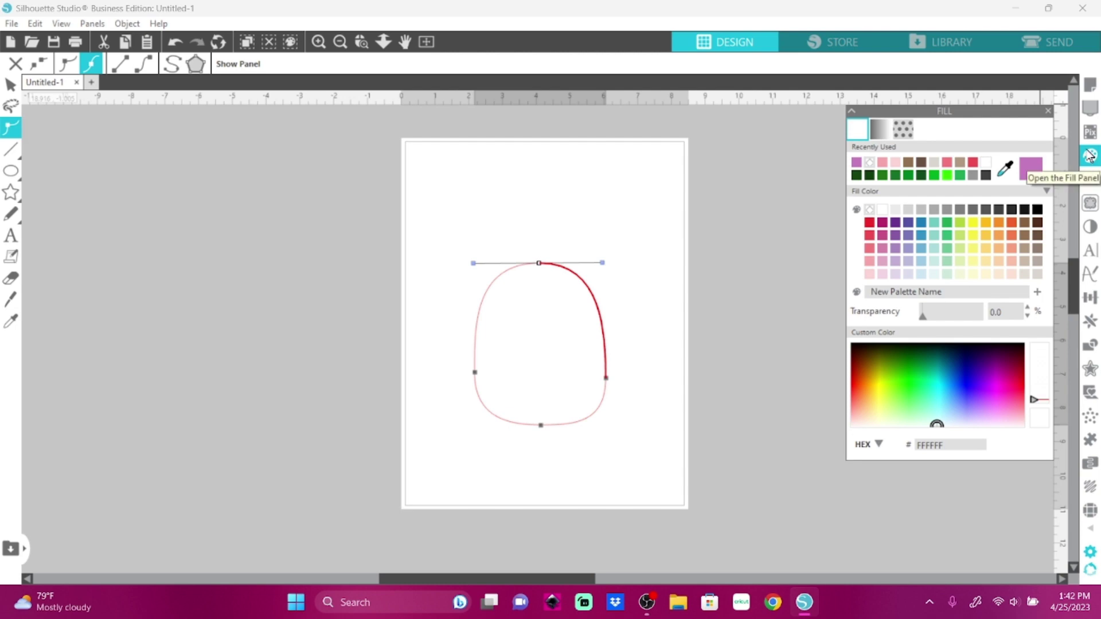
{"action": "left_click", "coordinate": [903, 132]}
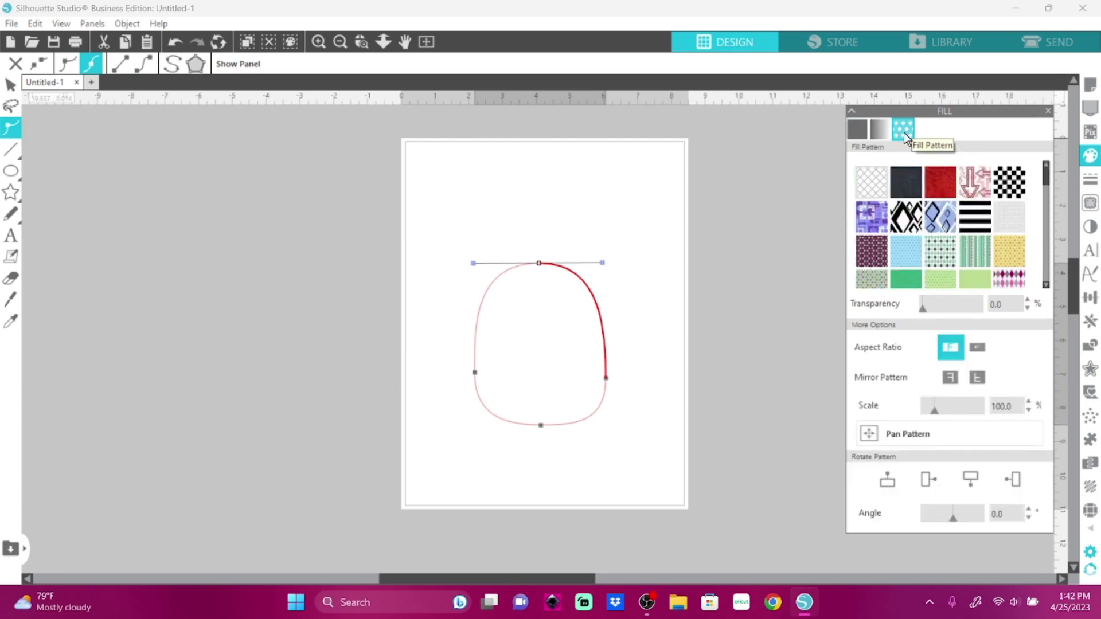
{"action": "scroll", "coordinate": [995, 227], "scroll_direction": "down", "scroll_amount": 3}
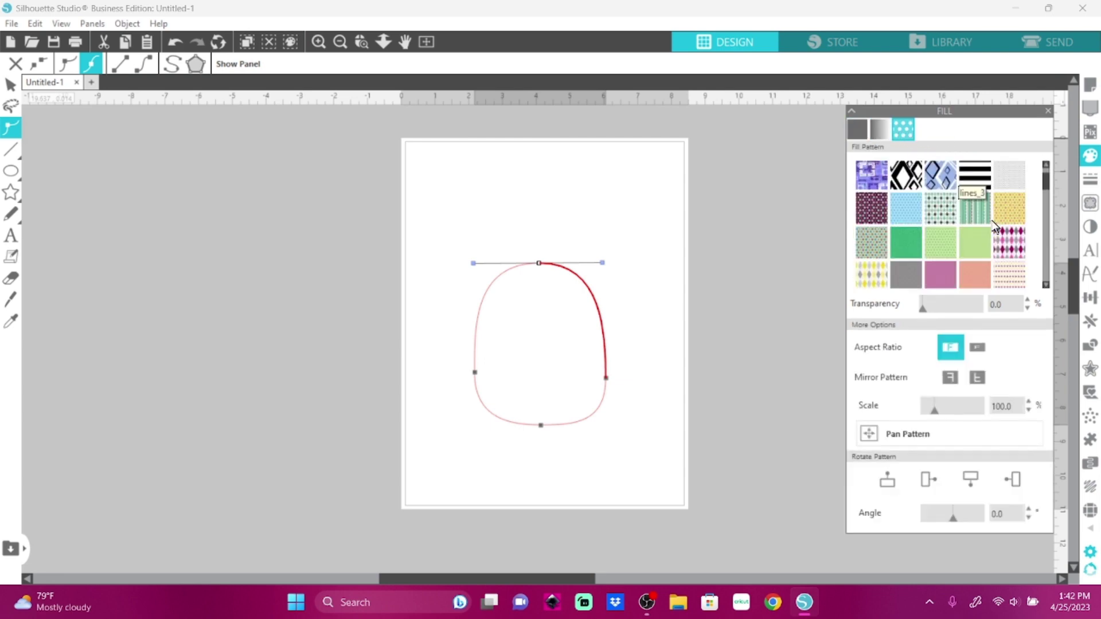
{"action": "scroll", "coordinate": [995, 228], "scroll_direction": "down", "scroll_amount": 1}
{"action": "scroll", "coordinate": [995, 228], "scroll_direction": "down", "scroll_amount": 8}
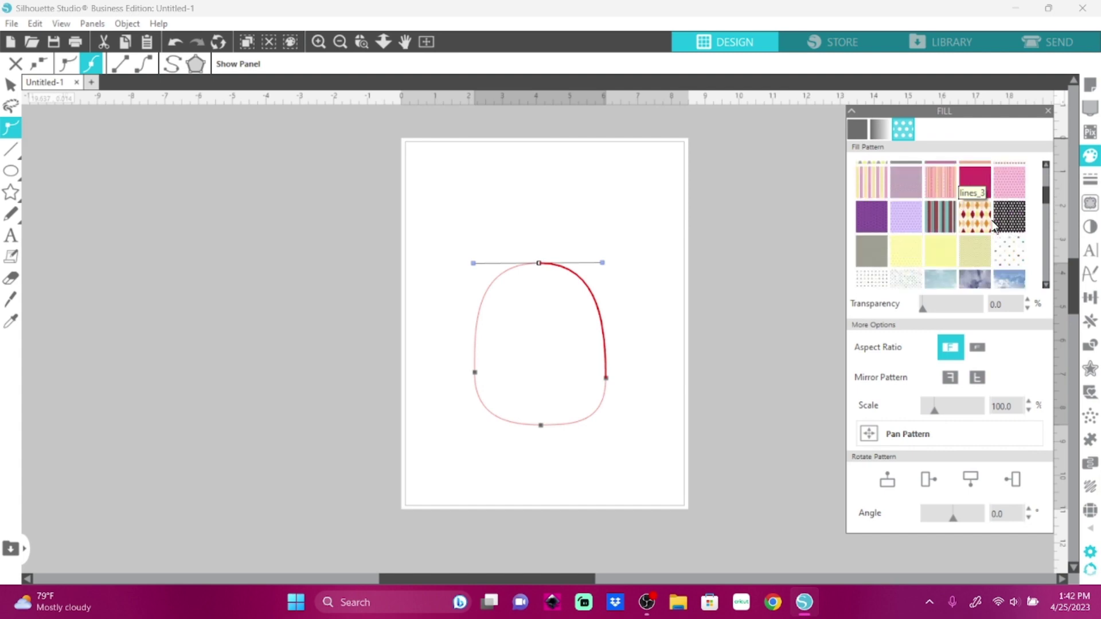
{"action": "scroll", "coordinate": [995, 228], "scroll_direction": "up", "scroll_amount": 8}
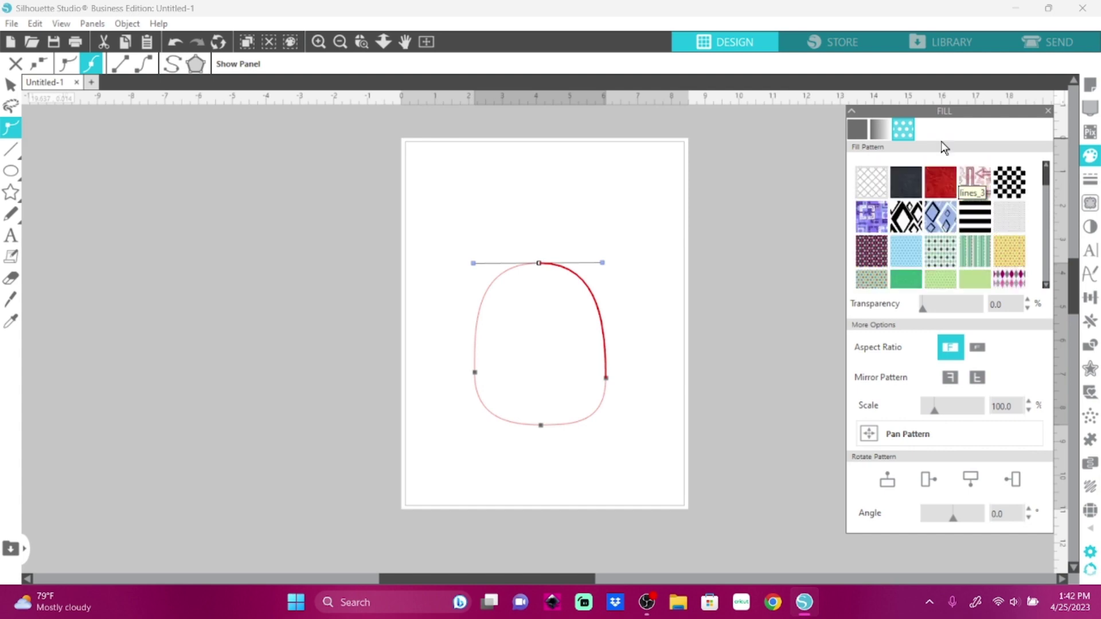
{"action": "left_click", "coordinate": [857, 132]}
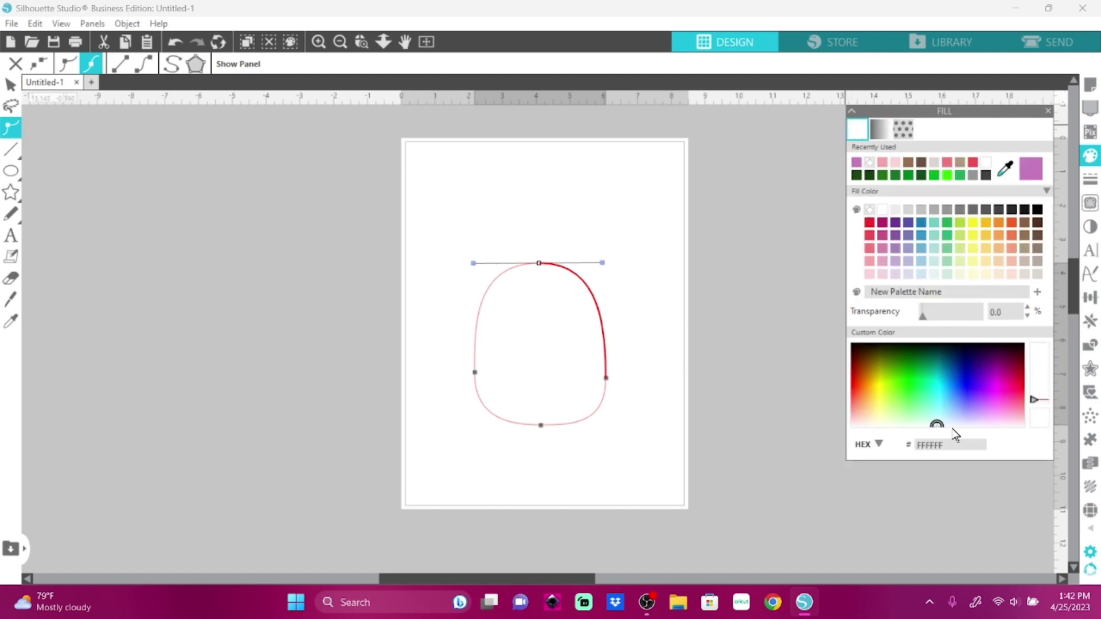
{"action": "left_click", "coordinate": [882, 160]}
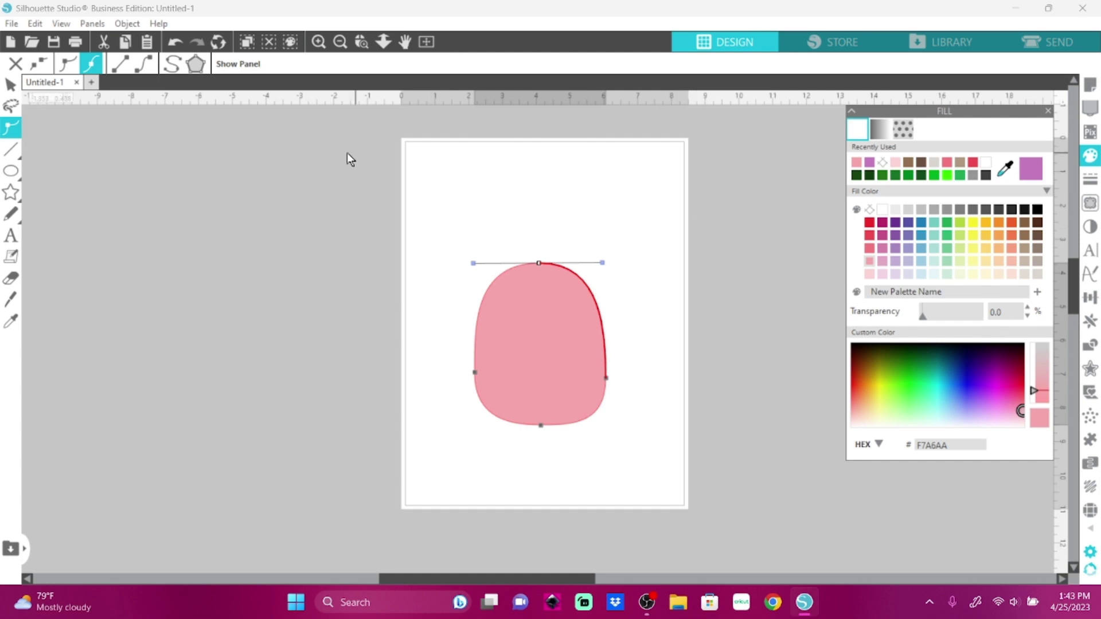
{"action": "left_click", "coordinate": [476, 202]}
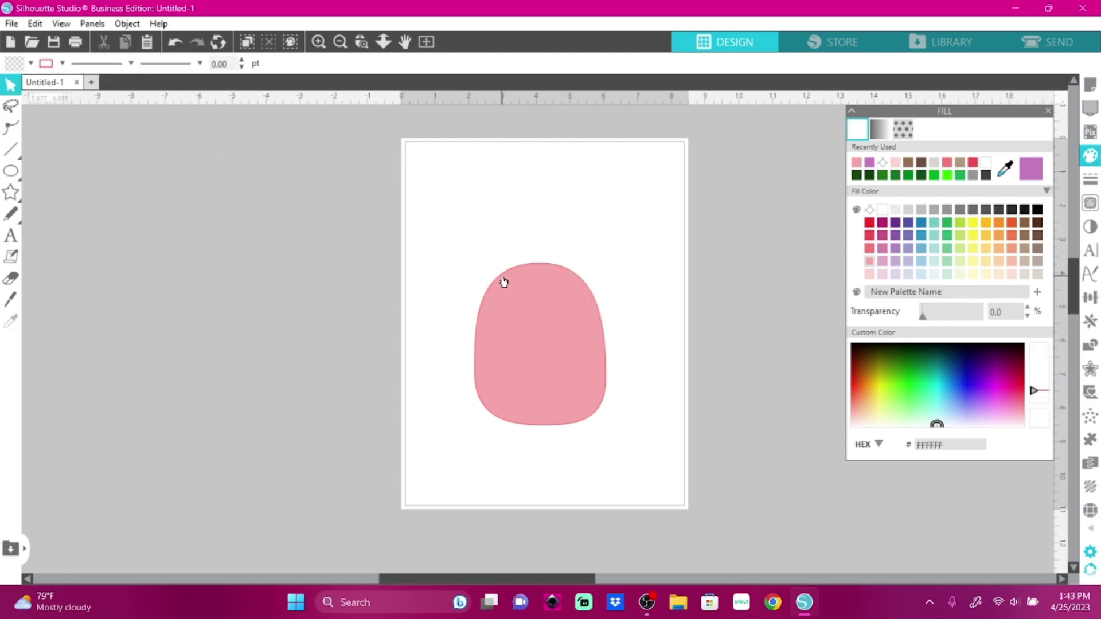
Step: Make the pink body's outline color transparent
{"action": "left_click", "coordinate": [513, 298]}
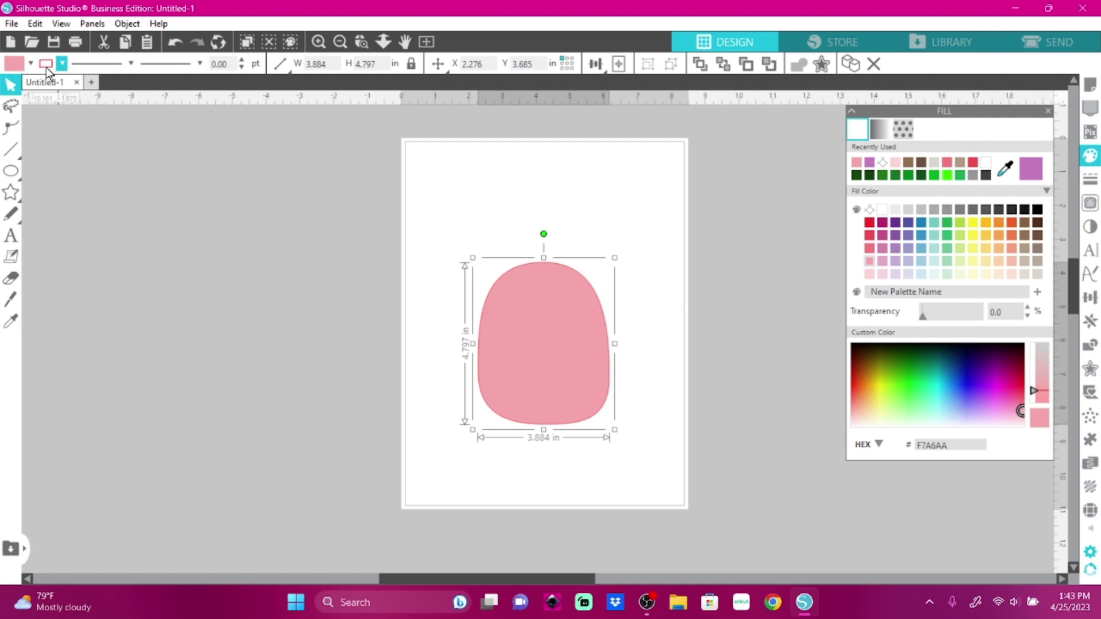
{"action": "left_click", "coordinate": [62, 64]}
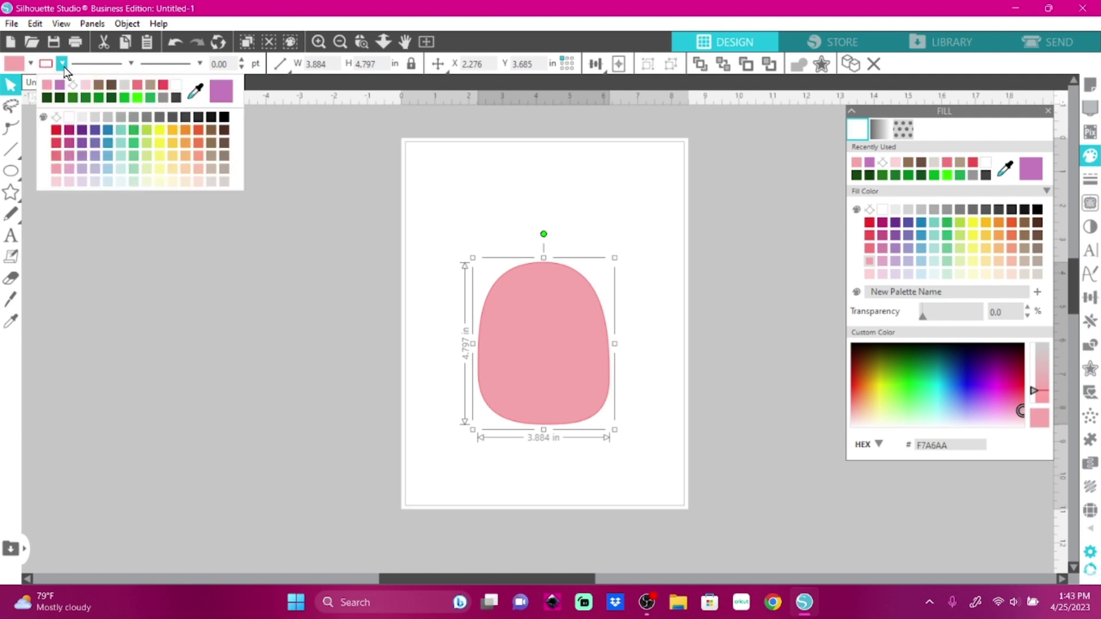
{"action": "left_click", "coordinate": [56, 118]}
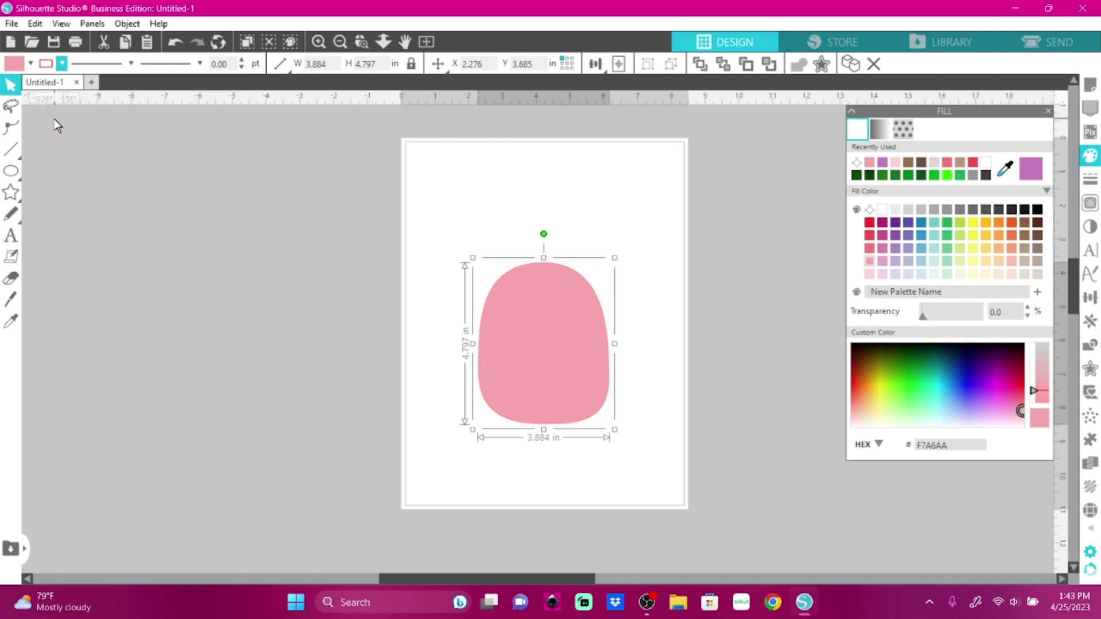
{"action": "left_click", "coordinate": [480, 244]}
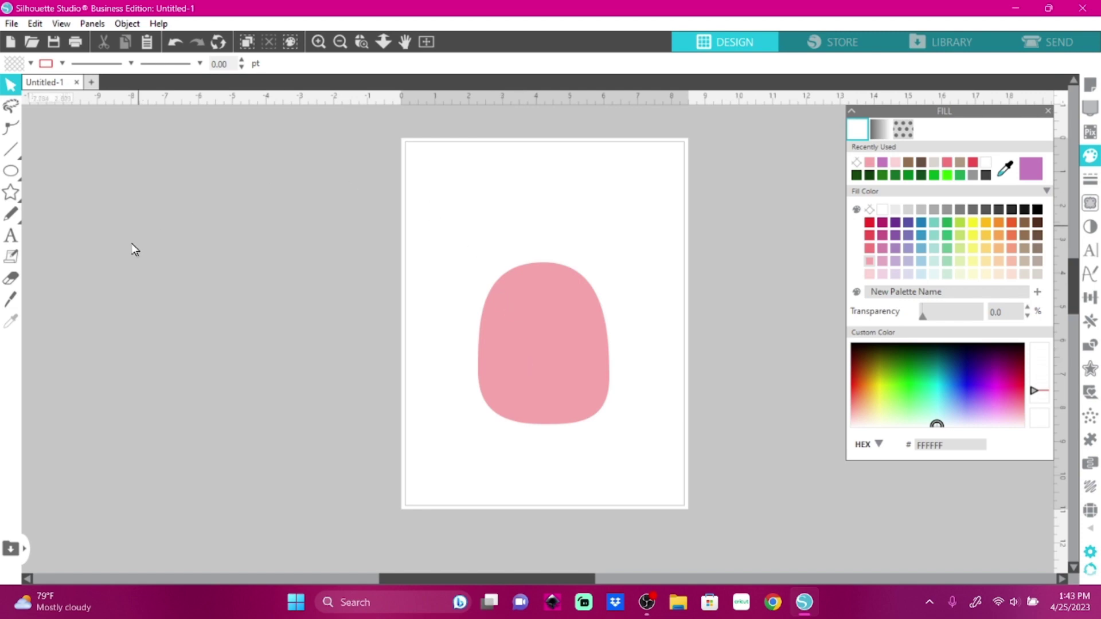
Step: Draw a small flat ellipse about 1.36 × 0.68 in above the body, with a transparent outline and light pink FBD3D5 fill
{"action": "left_click", "coordinate": [17, 174]}
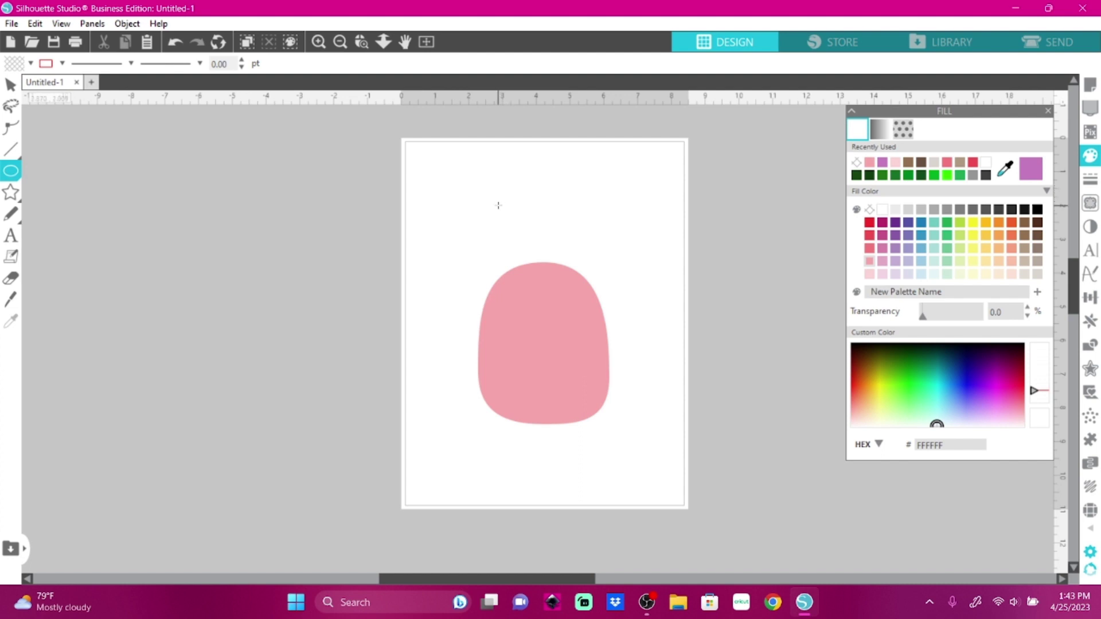
{"action": "left_click_drag", "start_coordinate": [498, 205], "coordinate": [544, 230]}
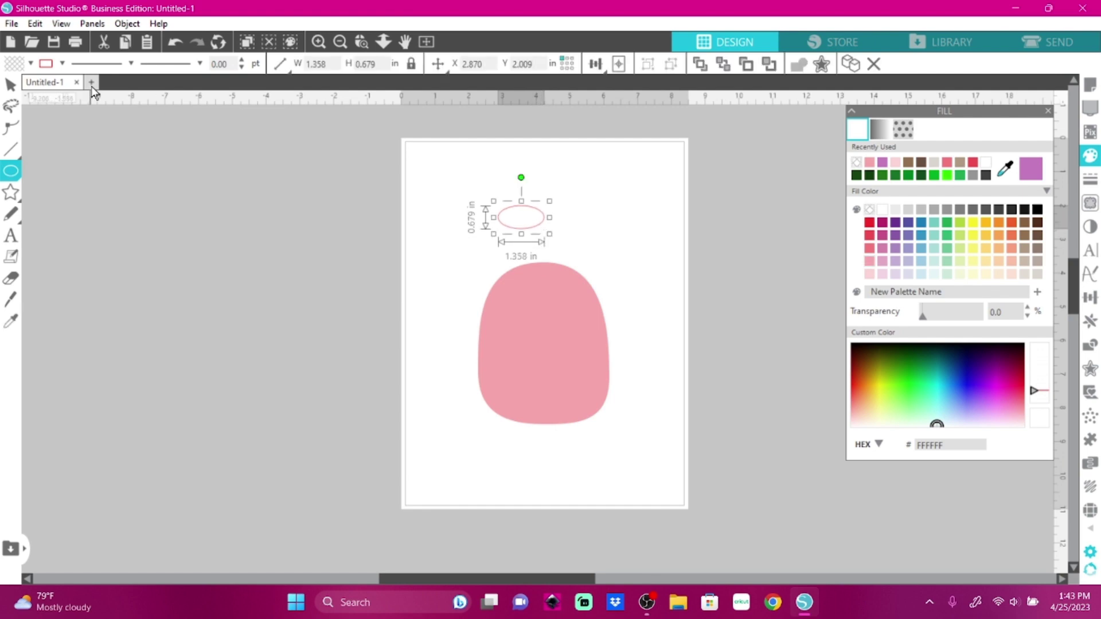
{"action": "left_click", "coordinate": [59, 61]}
{"action": "left_click", "coordinate": [57, 122]}
{"action": "left_click", "coordinate": [893, 161]}
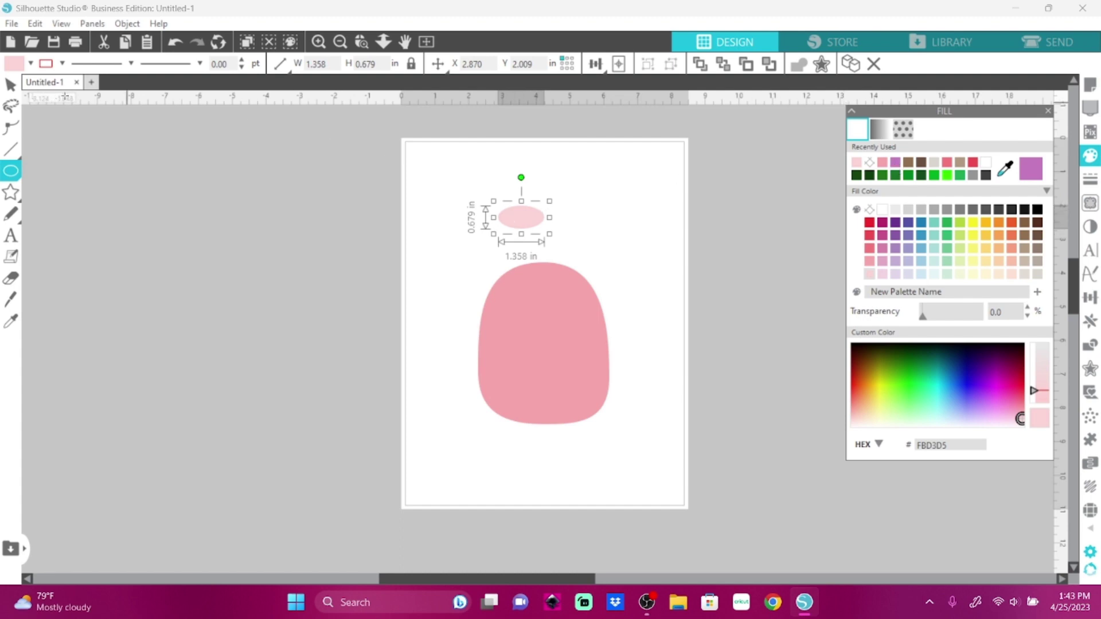
Step: Move the light pink ellipse down so it overlaps the top center of the body
{"action": "left_click", "coordinate": [8, 87]}
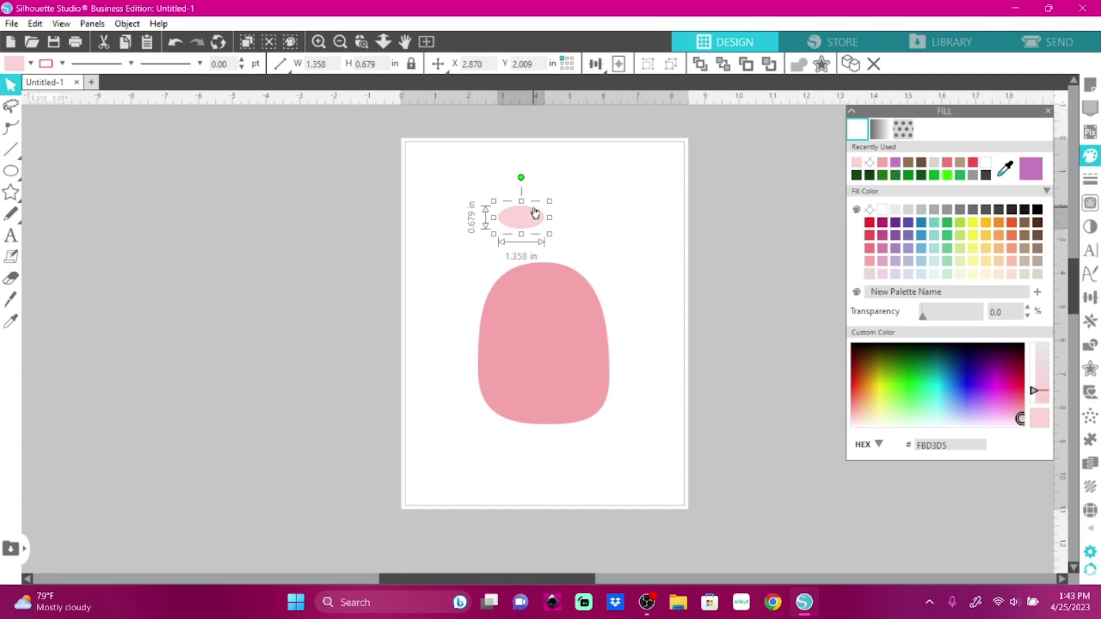
{"action": "left_click_drag", "start_coordinate": [525, 220], "coordinate": [543, 253]}
{"action": "left_click", "coordinate": [627, 293]}
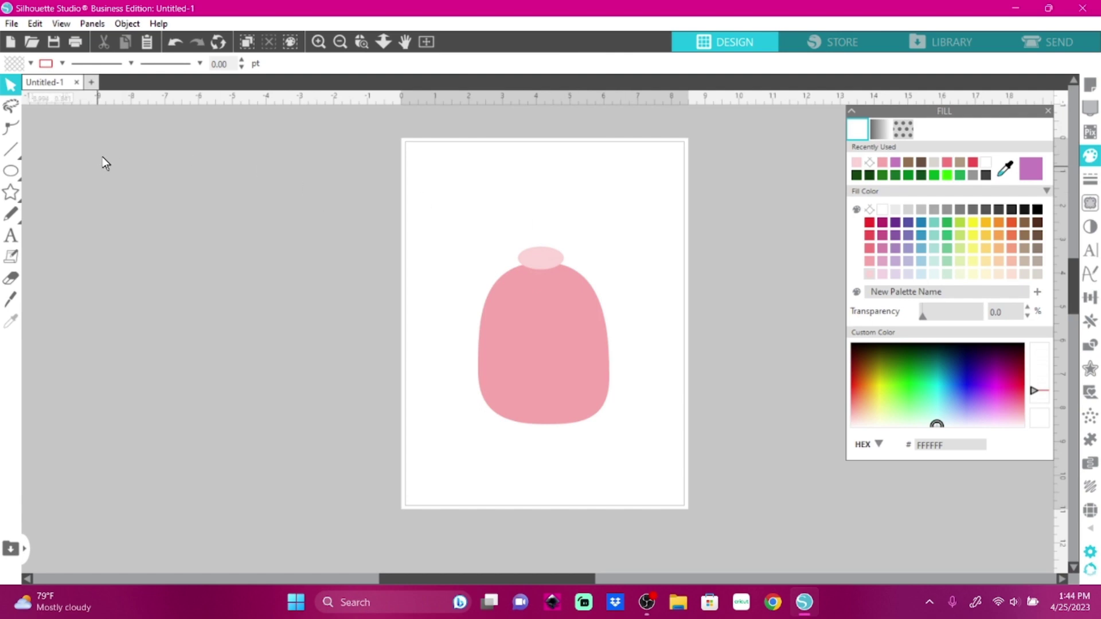
Step: Draw a large ellipse about 3.74 × 4.22 in overlapping the upper half of the body
{"action": "left_click", "coordinate": [17, 173]}
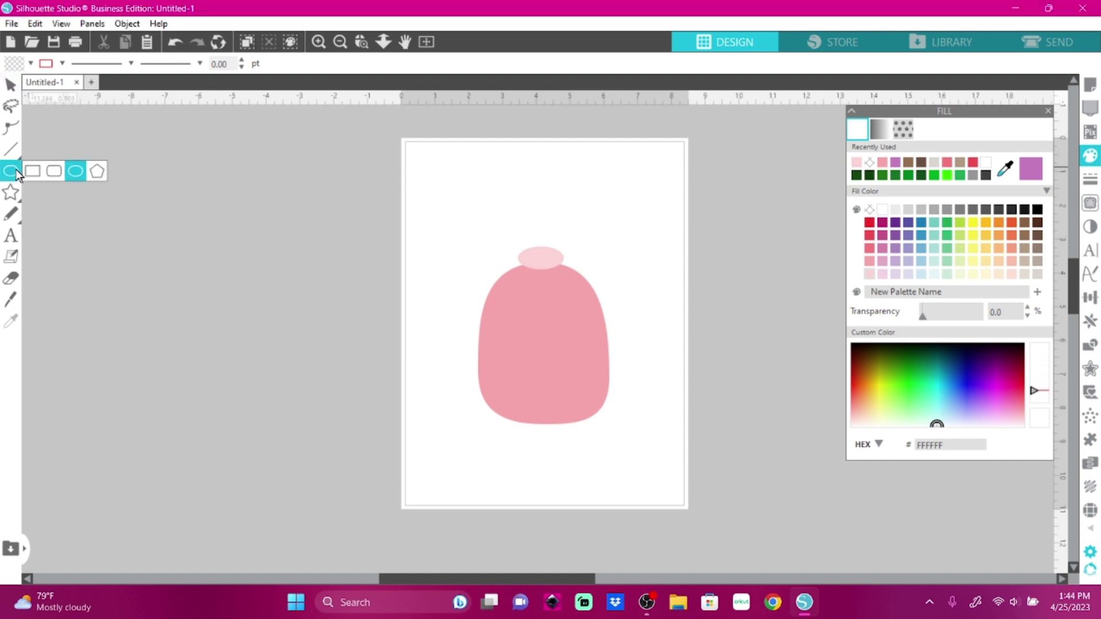
{"action": "left_click", "coordinate": [74, 169]}
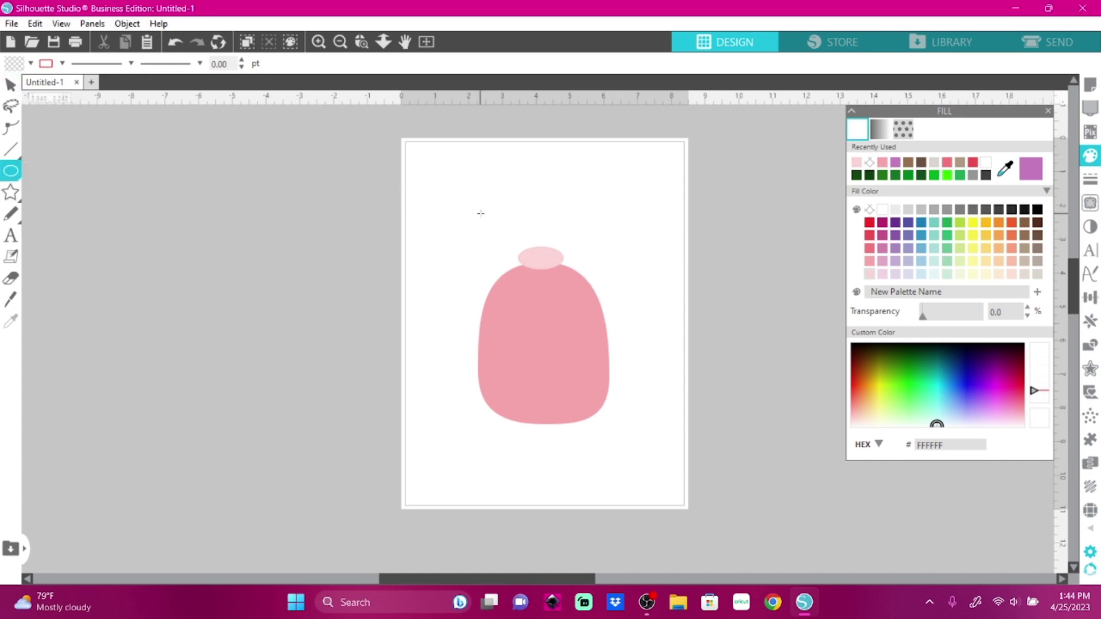
{"action": "left_click_drag", "start_coordinate": [477, 199], "coordinate": [604, 342]}
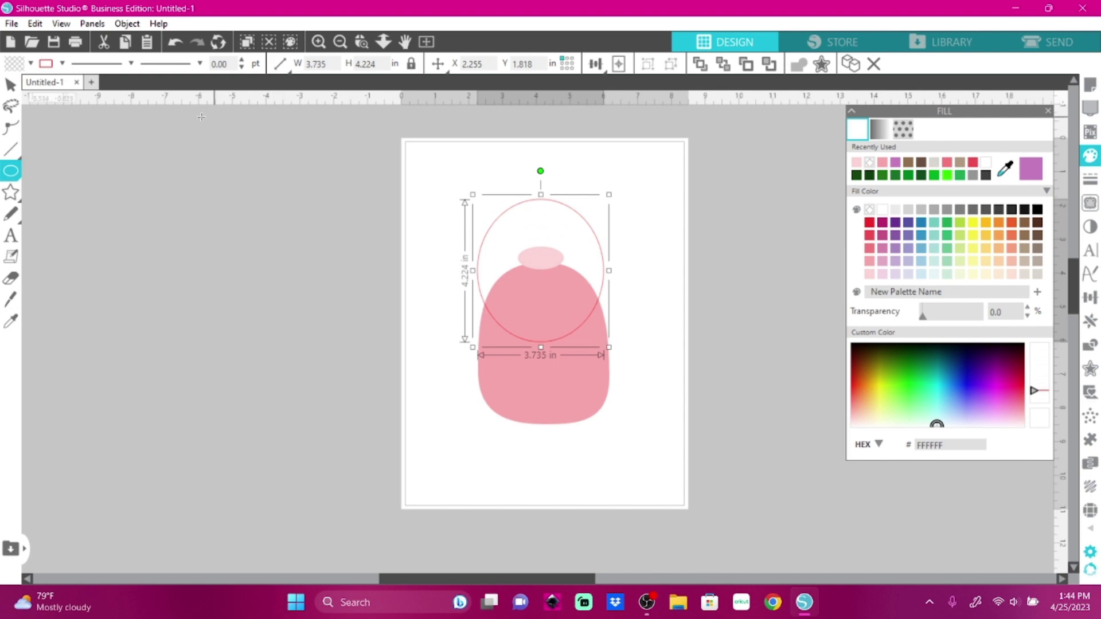
Step: Edit the large ellipse's points, undo the sideways shift, and pull its bottom point down to form a tapered teardrop
{"action": "left_click", "coordinate": [10, 129]}
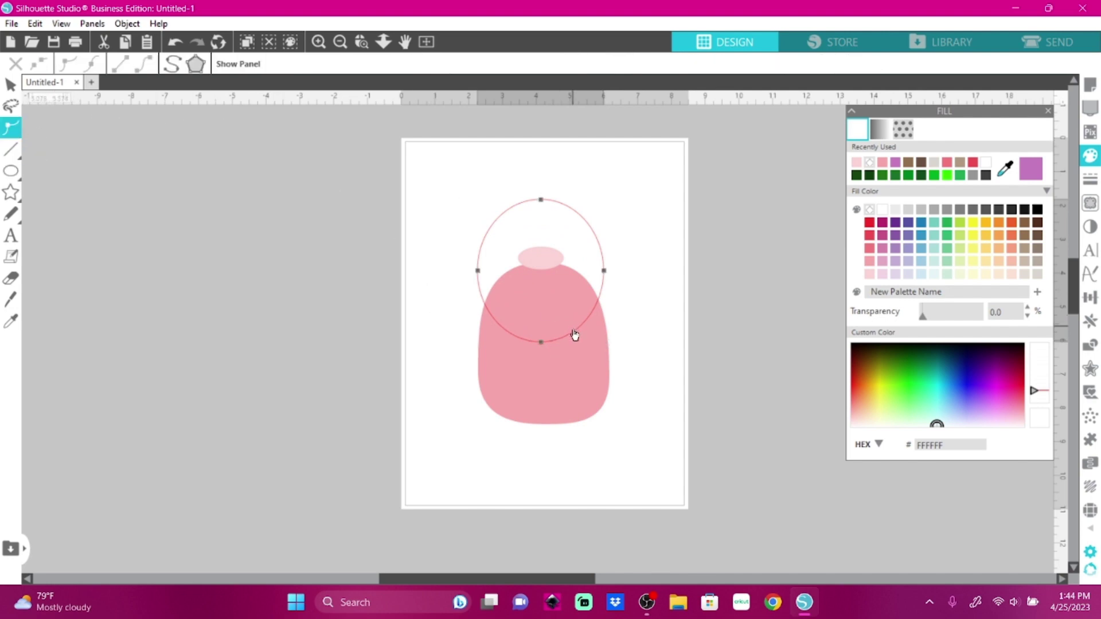
{"action": "left_click", "coordinate": [540, 342]}
{"action": "mouse_move", "coordinate": [540, 342]}
{"action": "left_mouse_down"}
{"action": "mouse_move", "coordinate": [542, 325]}
{"action": "mouse_move", "coordinate": [538, 344]}
{"action": "mouse_move", "coordinate": [555, 351]}
{"action": "mouse_move", "coordinate": [538, 359]}
{"action": "mouse_move", "coordinate": [544, 349]}
{"action": "mouse_move", "coordinate": [529, 349]}
{"action": "left_mouse_up"}
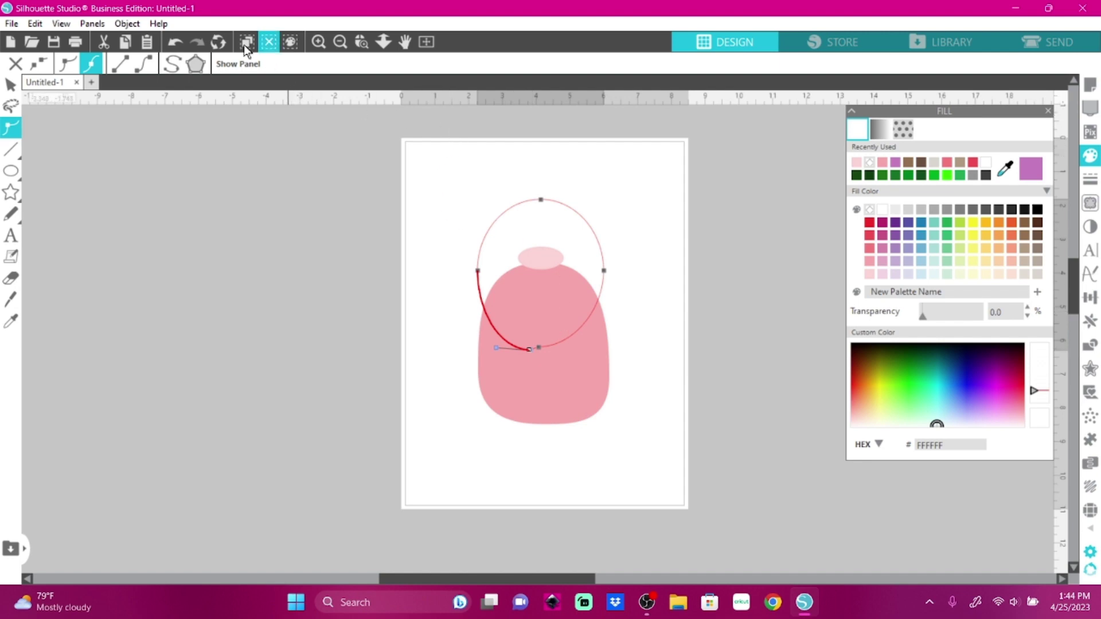
{"action": "left_click", "coordinate": [175, 43]}
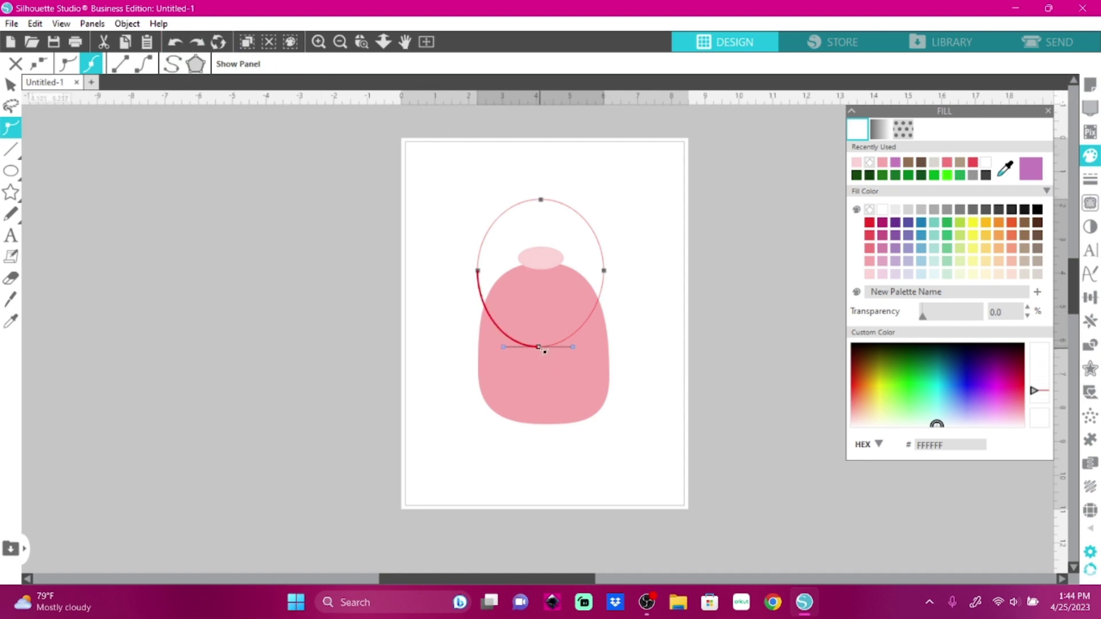
{"action": "left_click_drag", "start_coordinate": [540, 348], "coordinate": [548, 398]}
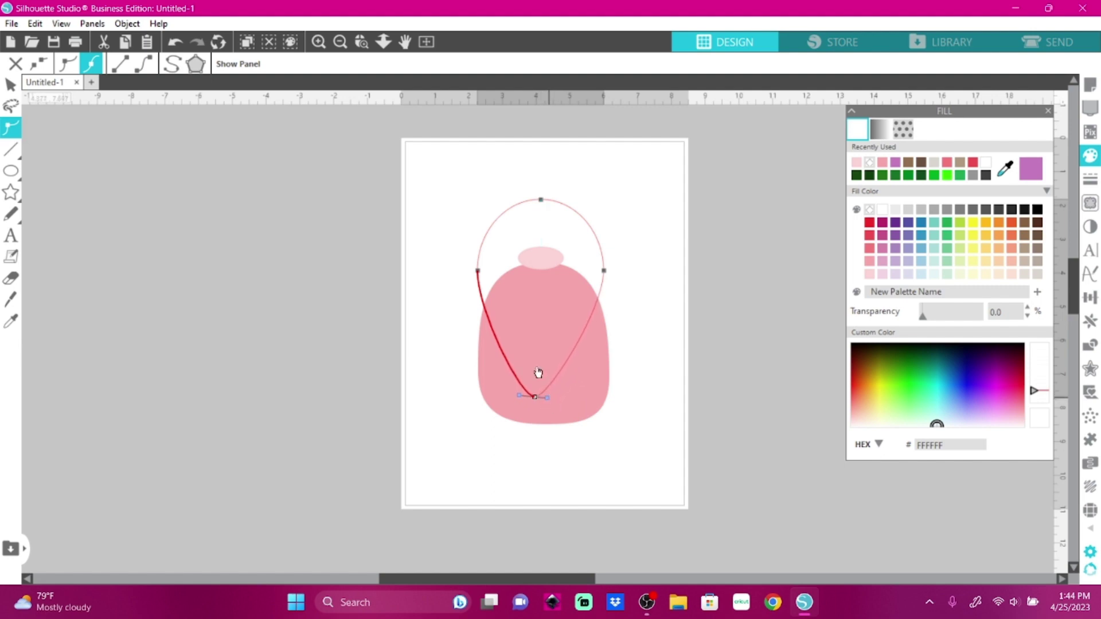
Step: Move the pink body and the light pink ellipse off the teardrop to the page's lower right corner, ellipse on the body's top
{"action": "left_click", "coordinate": [504, 359]}
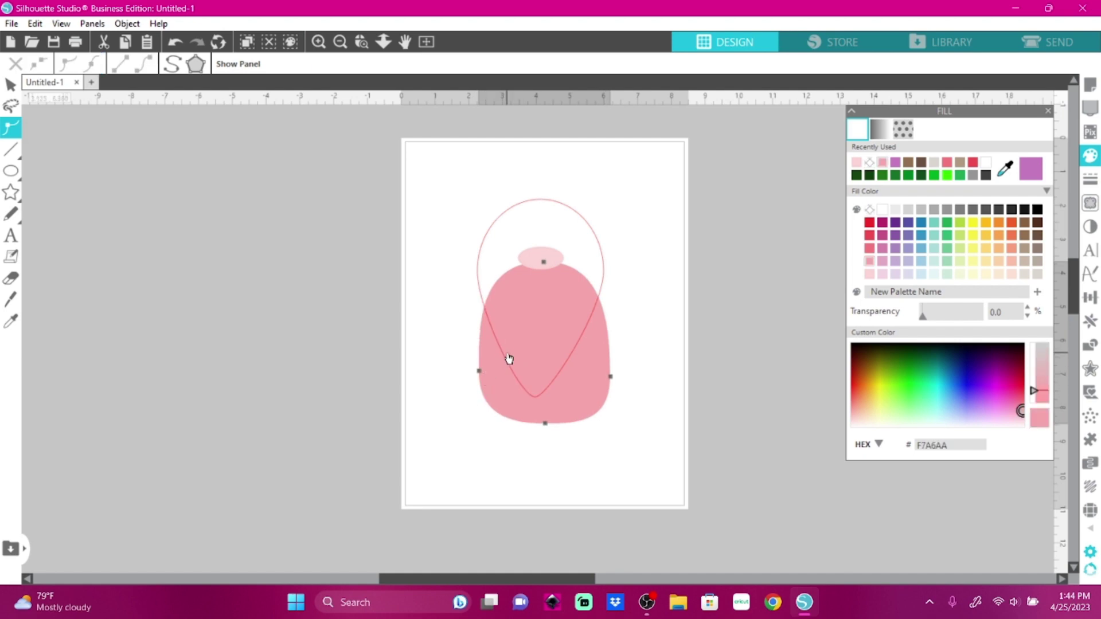
{"action": "left_click", "coordinate": [505, 357]}
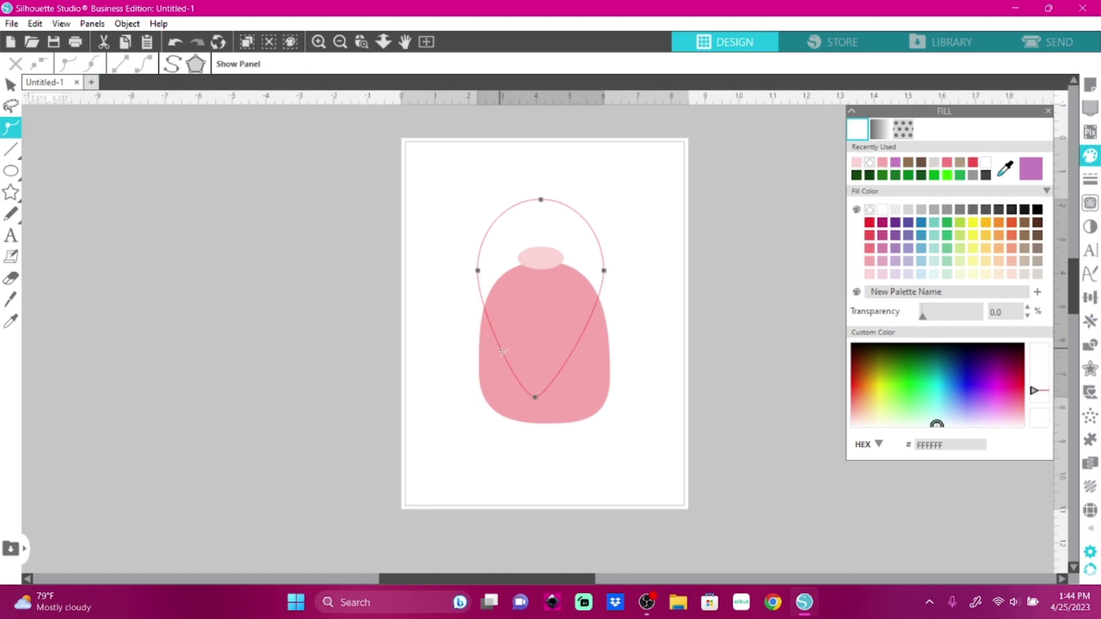
{"action": "left_click_drag", "start_coordinate": [606, 392], "coordinate": [683, 449]}
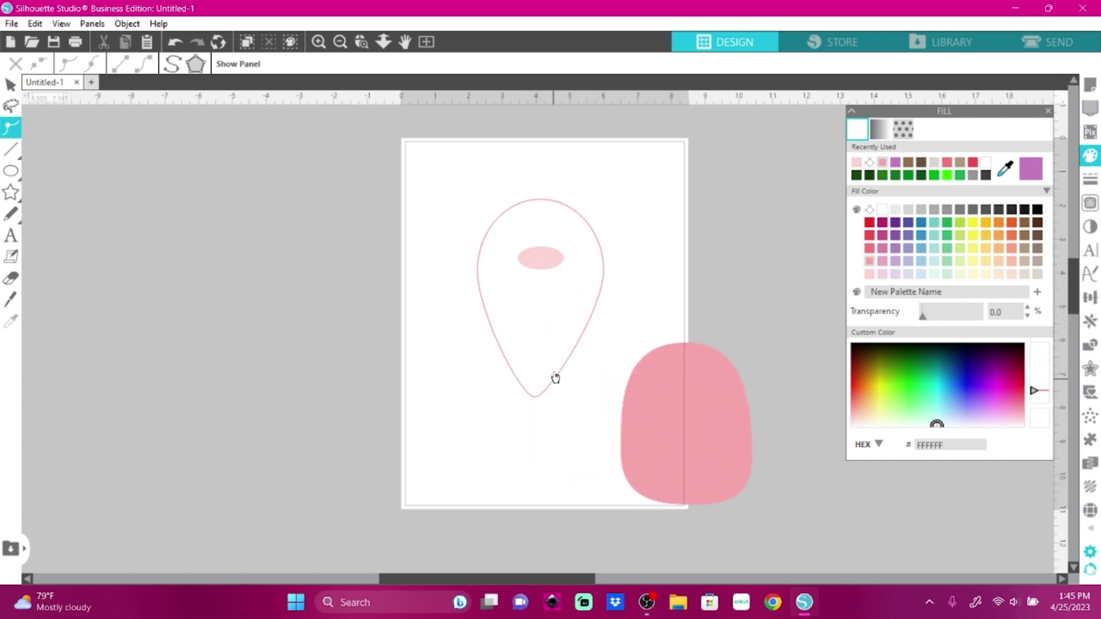
{"action": "left_click", "coordinate": [546, 255]}
{"action": "left_click_drag", "start_coordinate": [546, 256], "coordinate": [687, 351]}
{"action": "left_click", "coordinate": [552, 361]}
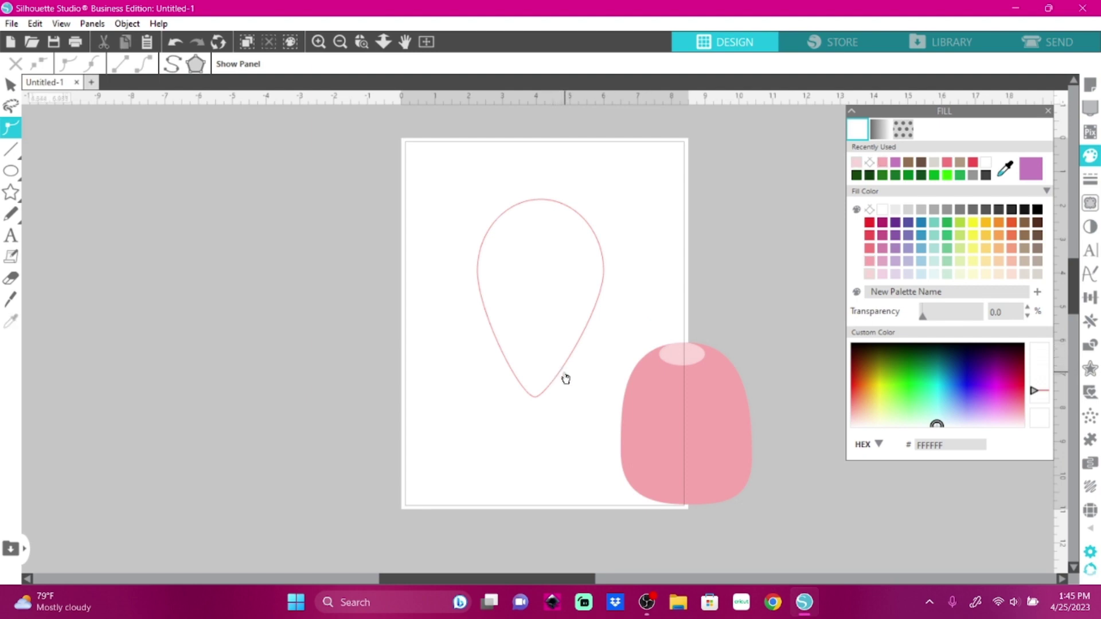
Step: Add one point on each lower side of the teardrop outline, about midway between its side points and bottom tip
{"action": "left_click", "coordinate": [560, 373]}
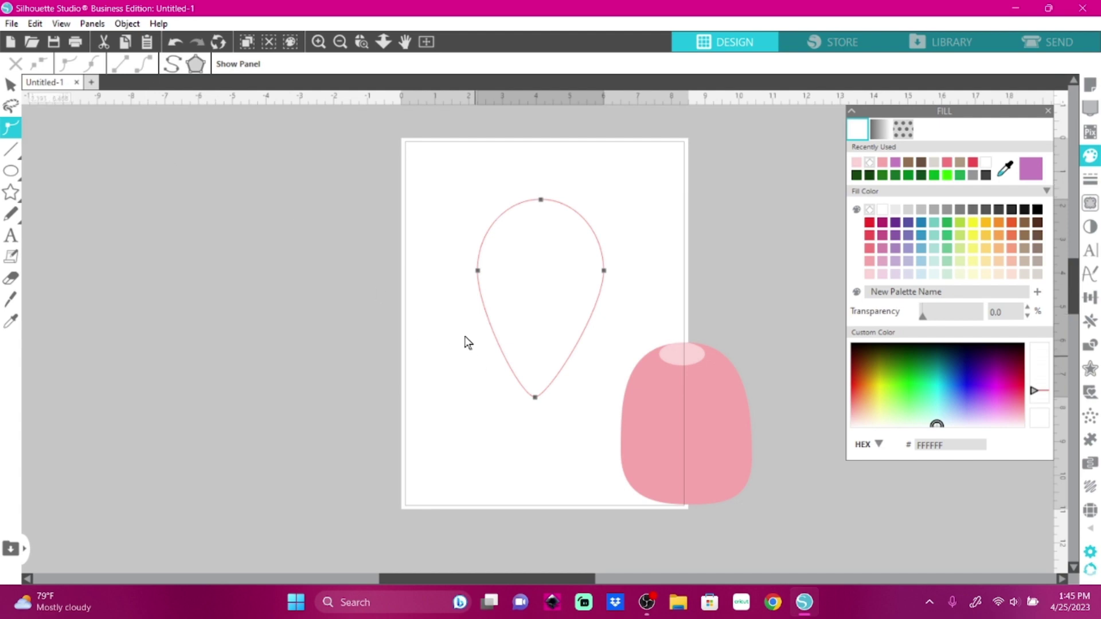
{"action": "left_click", "coordinate": [489, 322]}
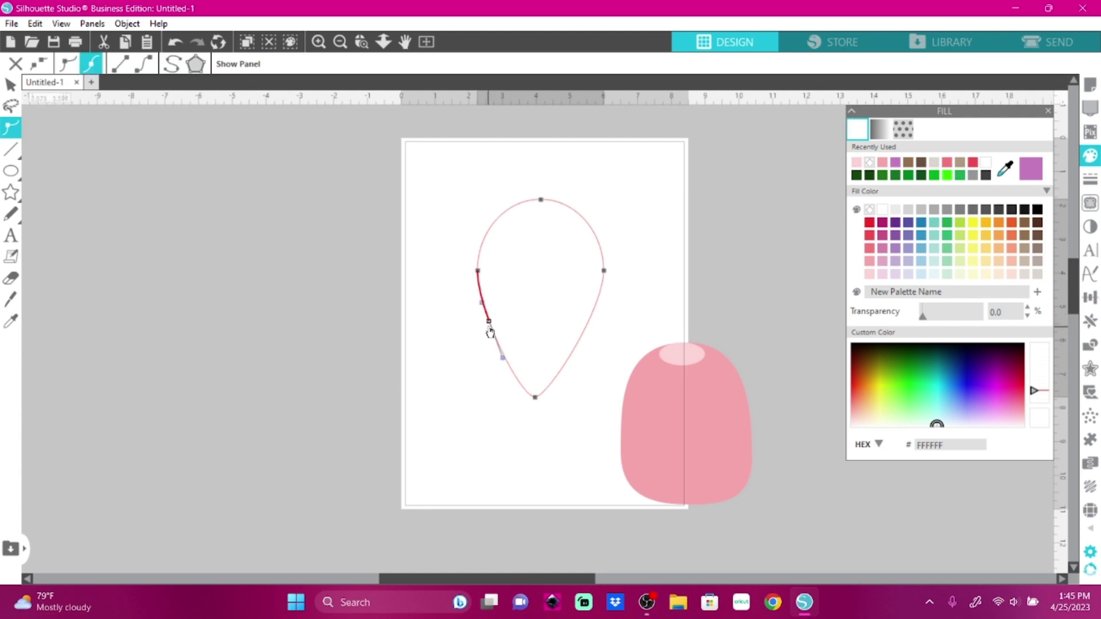
{"action": "left_click", "coordinate": [587, 322]}
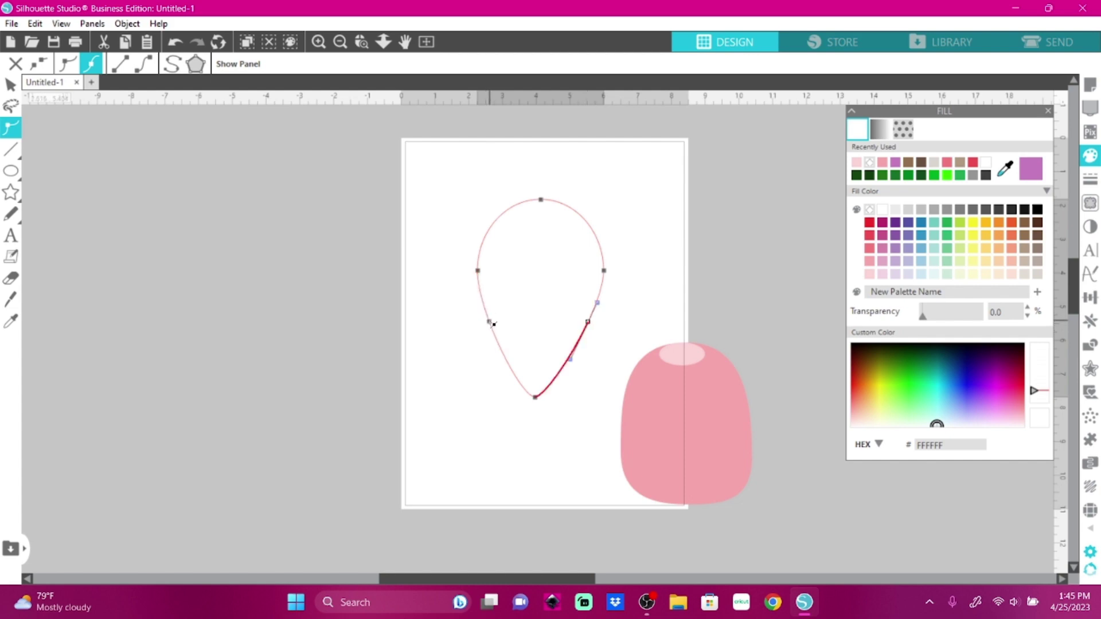
Step: Reshape the new lower-left point and its curve handle into a narrow pointed drip just left of the bottom tip
{"action": "left_click_drag", "start_coordinate": [493, 324], "coordinate": [484, 370]}
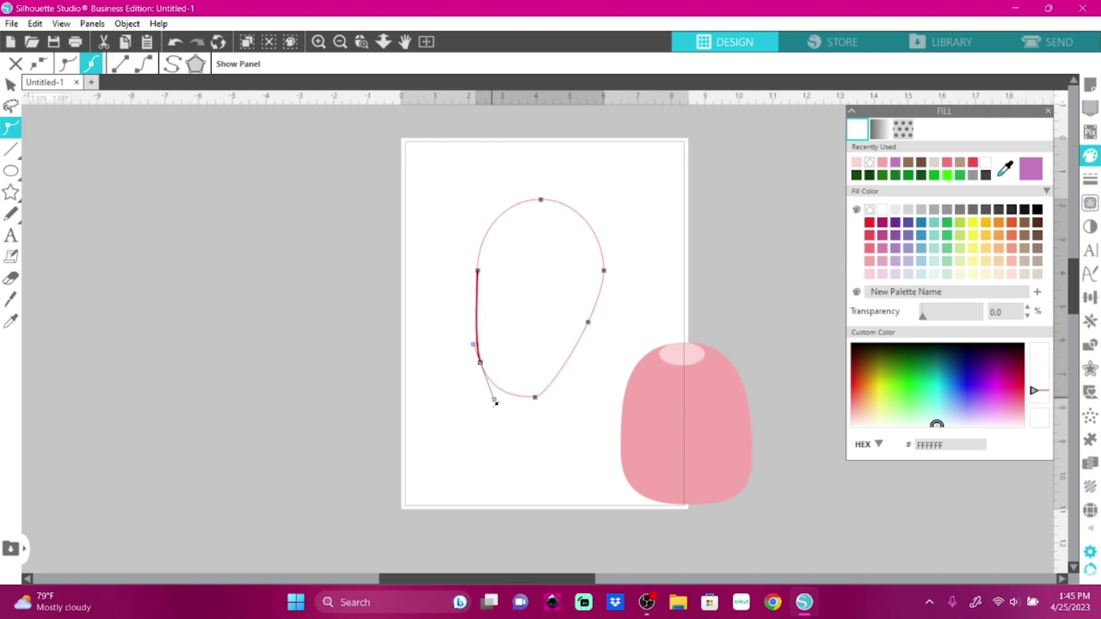
{"action": "left_click_drag", "start_coordinate": [492, 398], "coordinate": [524, 299]}
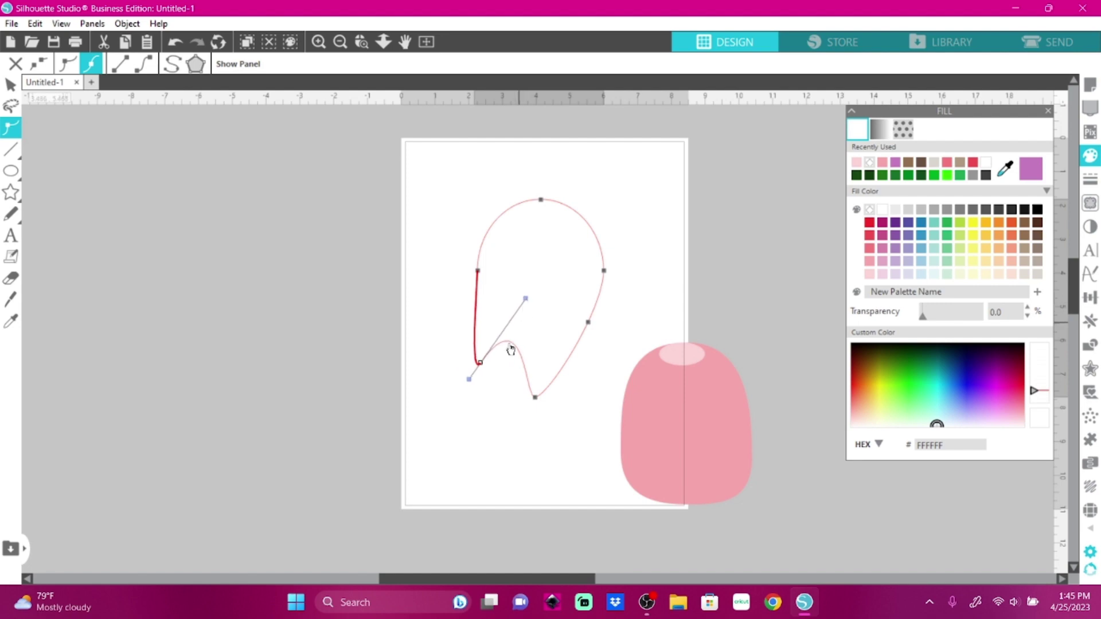
{"action": "left_click_drag", "start_coordinate": [482, 363], "coordinate": [499, 368]}
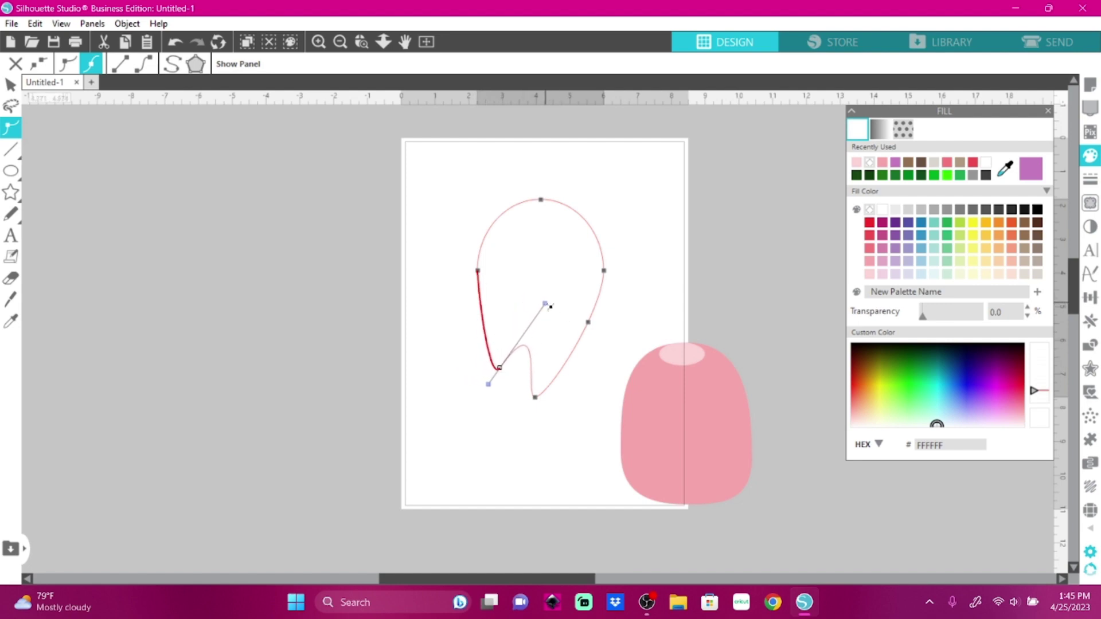
{"action": "left_click_drag", "start_coordinate": [547, 304], "coordinate": [516, 299]}
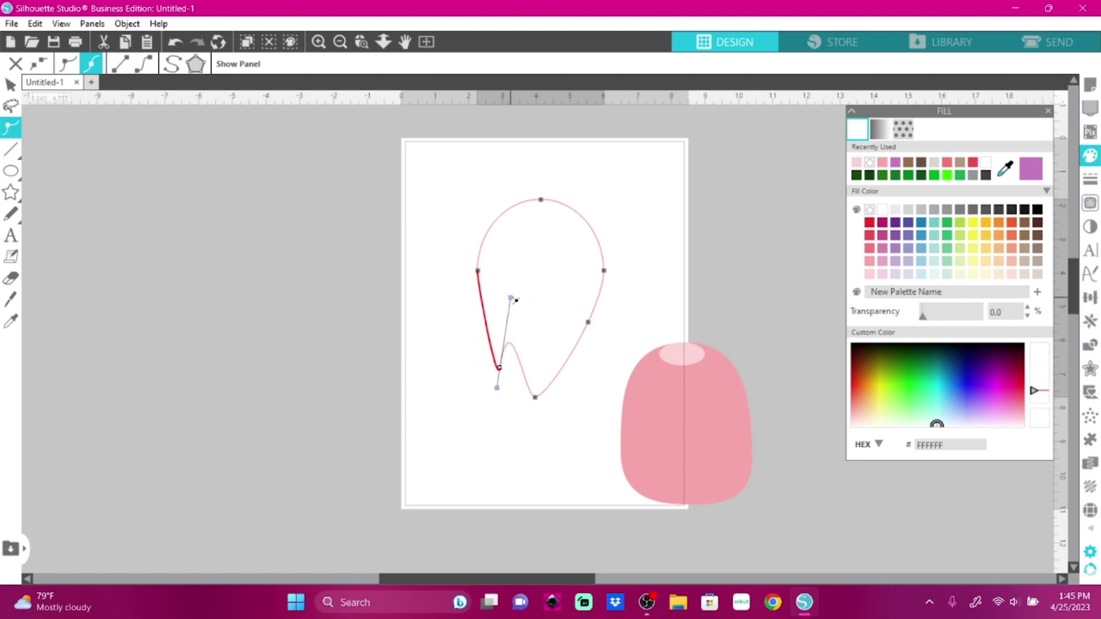
{"action": "left_click_drag", "start_coordinate": [500, 370], "coordinate": [512, 384]}
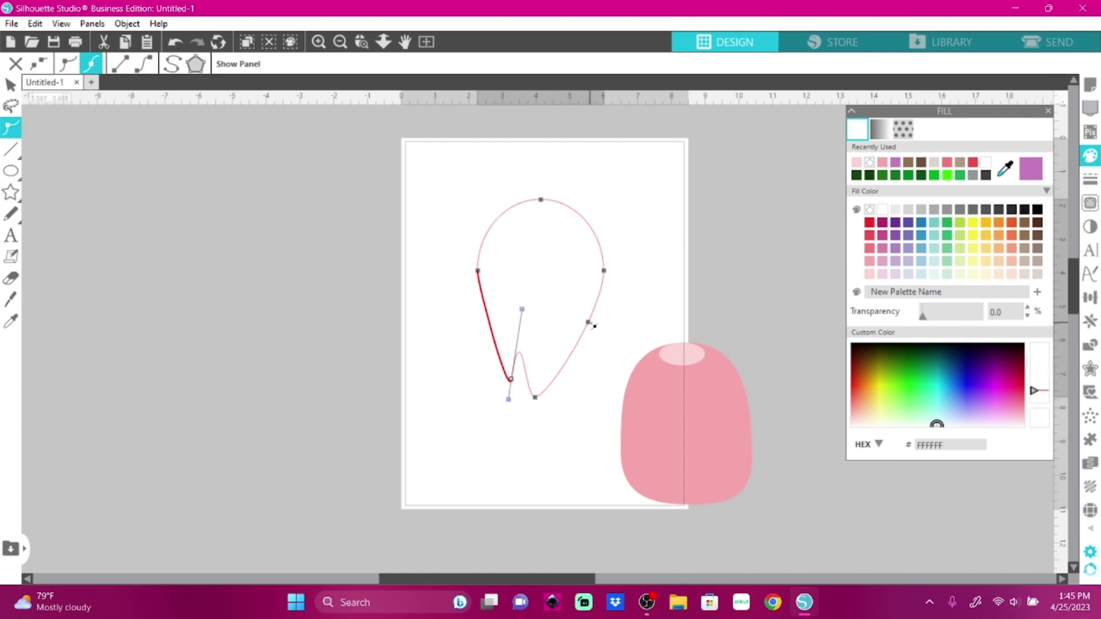
Step: Adjust the lower-right point and its curve handle so the outline's right edge runs straighter toward the bottom tip
{"action": "left_click", "coordinate": [589, 323]}
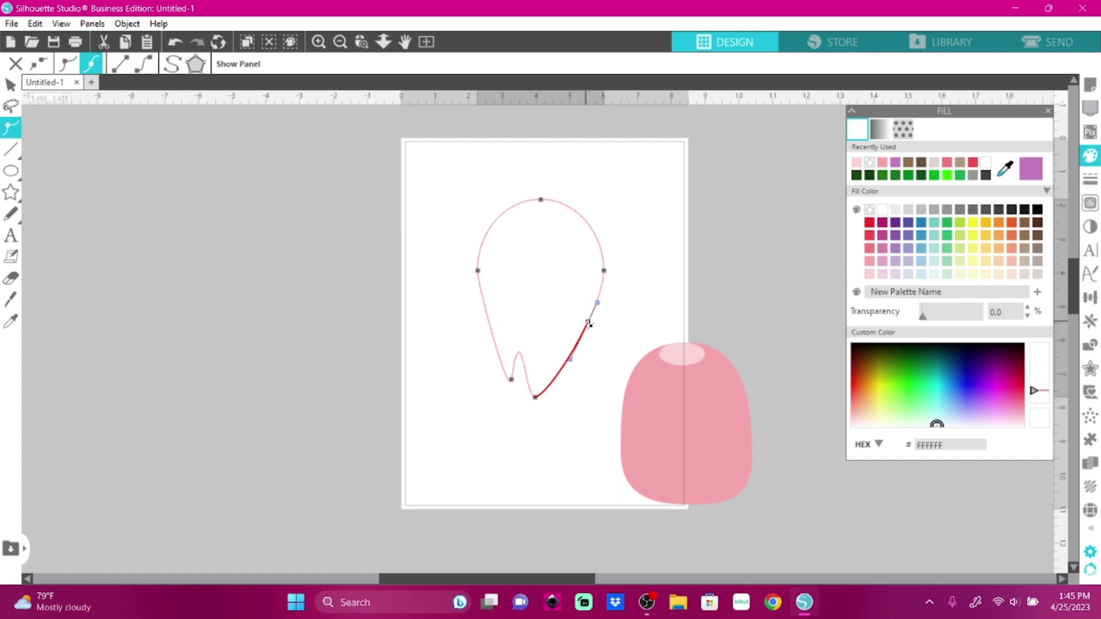
{"action": "left_click_drag", "start_coordinate": [586, 321], "coordinate": [565, 339]}
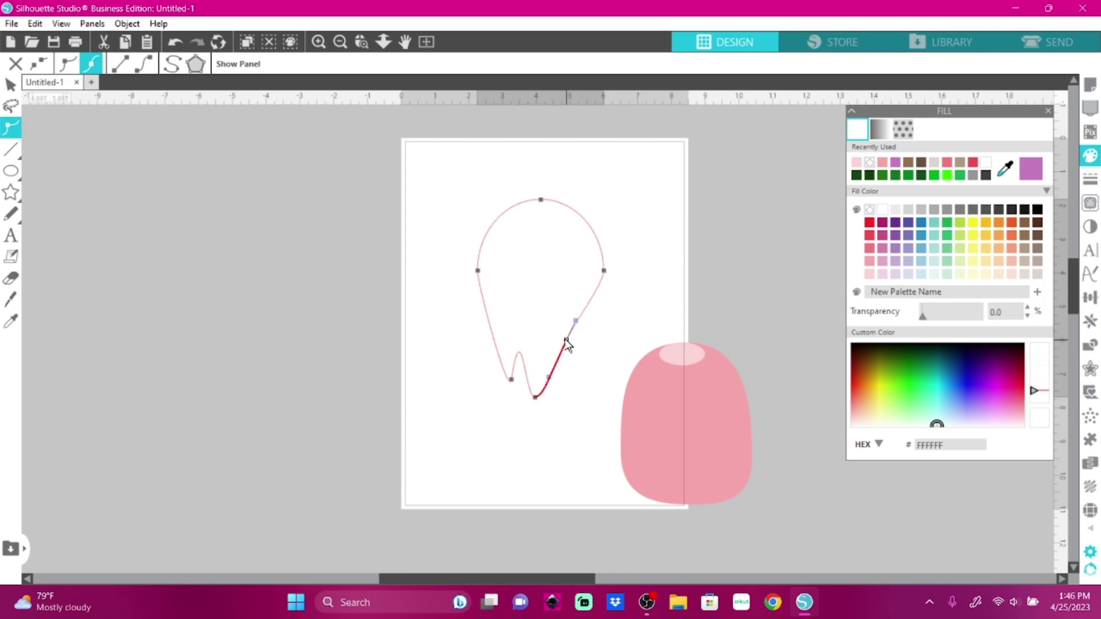
{"action": "left_click_drag", "start_coordinate": [549, 377], "coordinate": [590, 325]}
{"action": "left_click", "coordinate": [595, 348]}
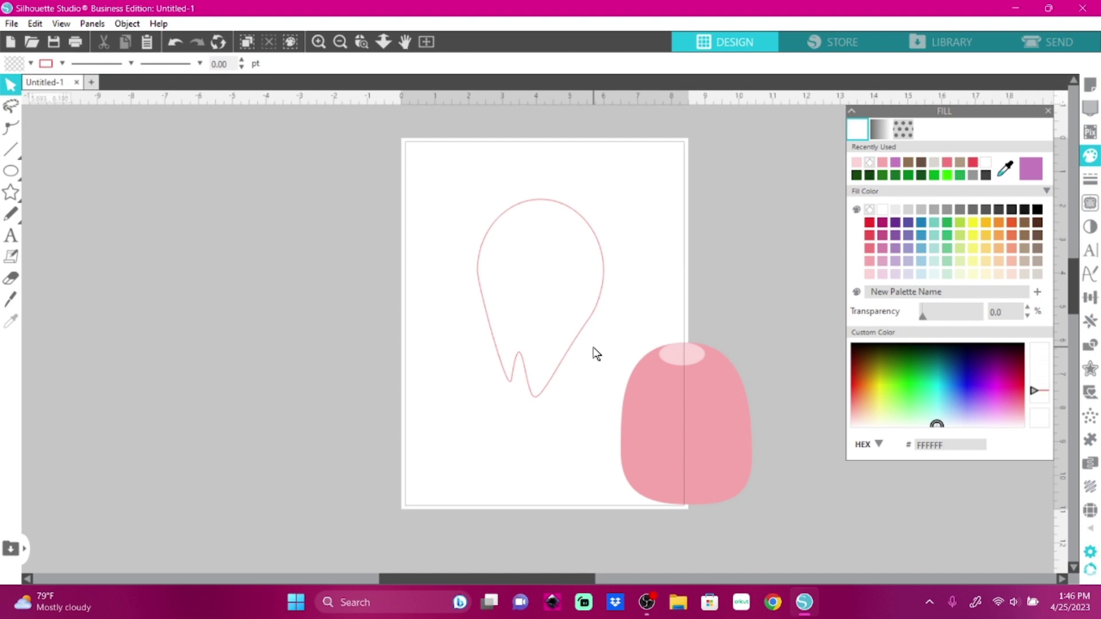
Step: Add a point on the lower right edge, shape it into a drip beside the bottom tip, and refine the curve above it
{"action": "left_click", "coordinate": [563, 356]}
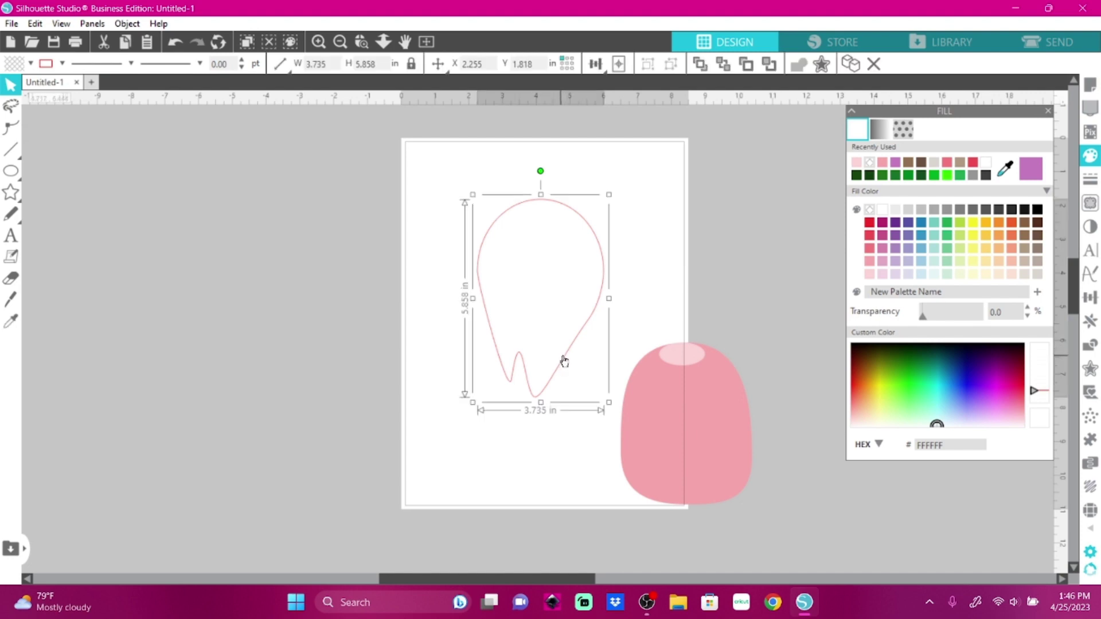
{"action": "left_click", "coordinate": [10, 127]}
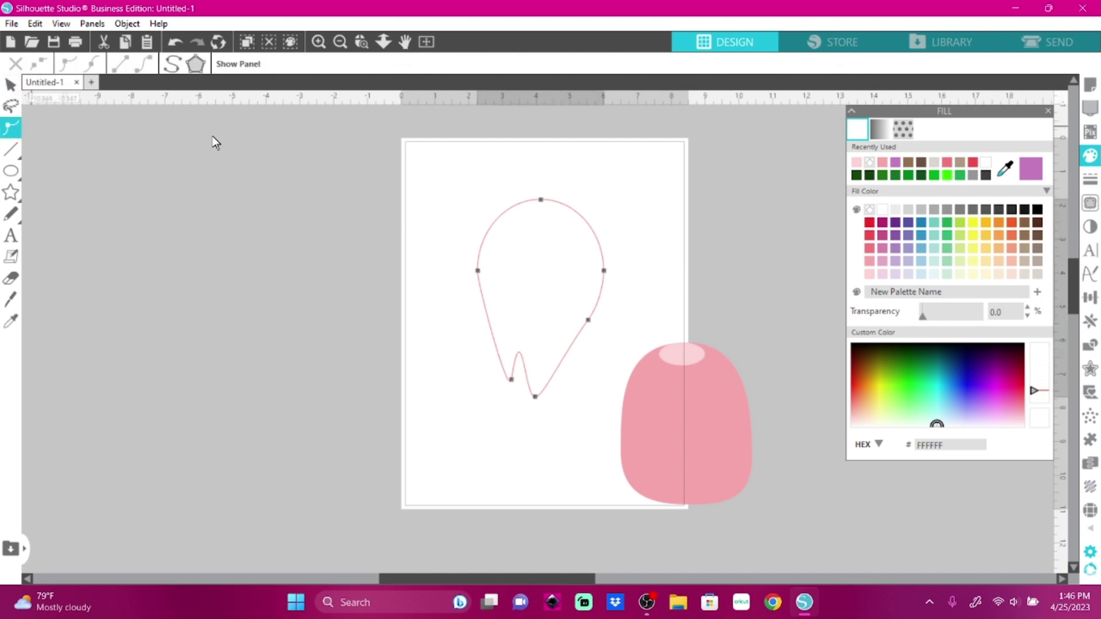
{"action": "left_click", "coordinate": [563, 360]}
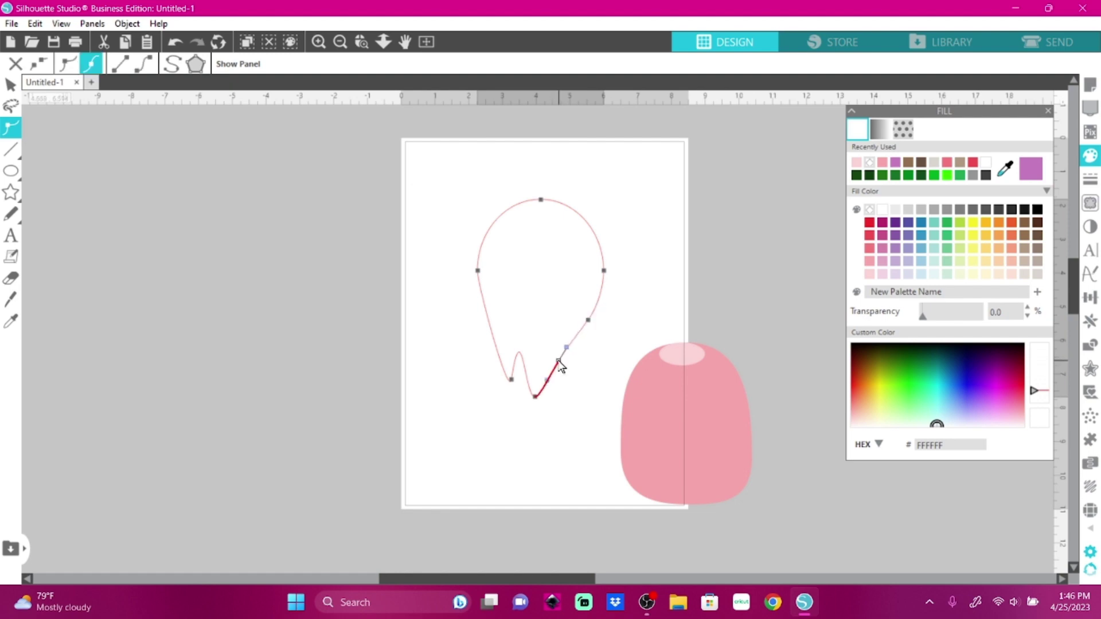
{"action": "mouse_move", "coordinate": [558, 362]}
{"action": "left_mouse_down"}
{"action": "mouse_move", "coordinate": [549, 351]}
{"action": "mouse_move", "coordinate": [560, 352]}
{"action": "mouse_move", "coordinate": [565, 382]}
{"action": "left_mouse_up"}
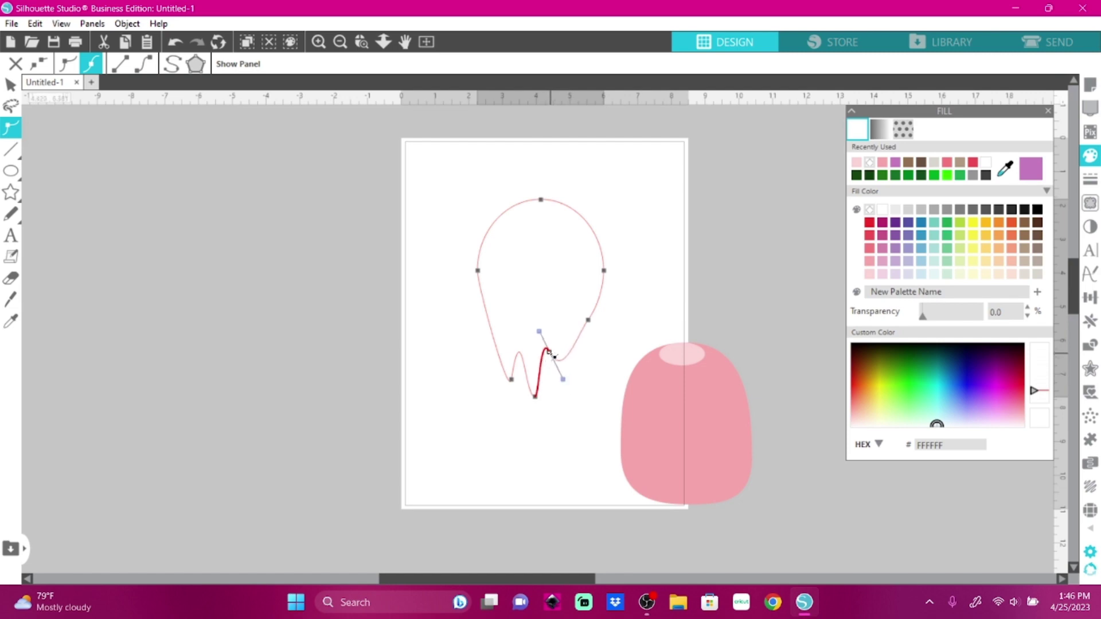
{"action": "left_click_drag", "start_coordinate": [550, 354], "coordinate": [559, 411]}
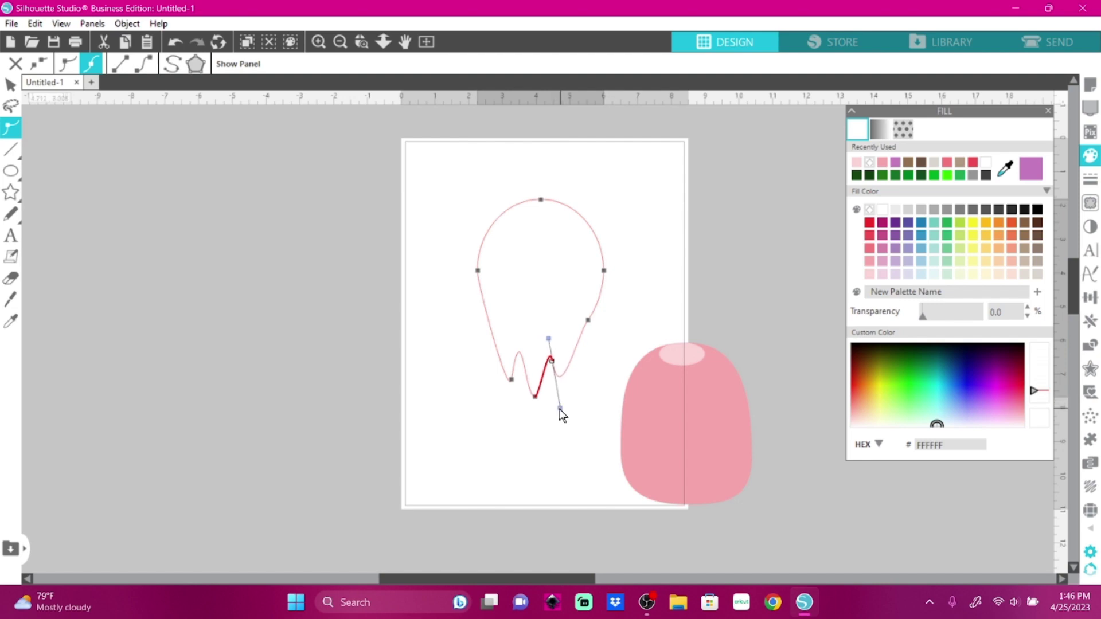
{"action": "left_click", "coordinate": [589, 320]}
{"action": "left_click_drag", "start_coordinate": [576, 337], "coordinate": [583, 345]}
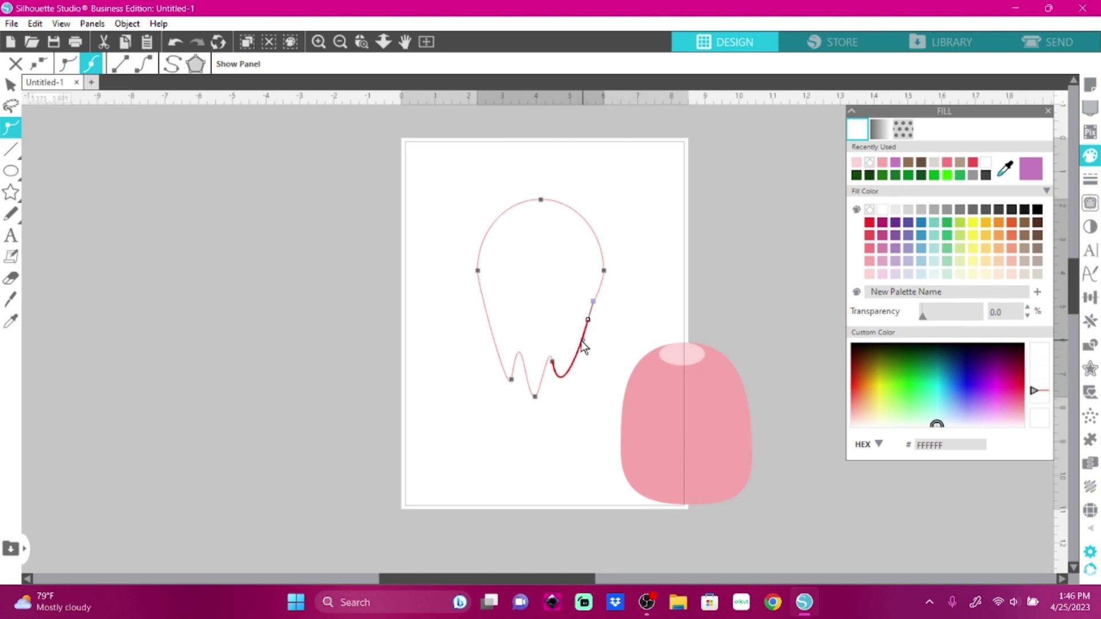
Step: Add a point on the lower left edge, shape it into a short outer drip, and bow the left side slightly outward
{"action": "left_click", "coordinate": [485, 313]}
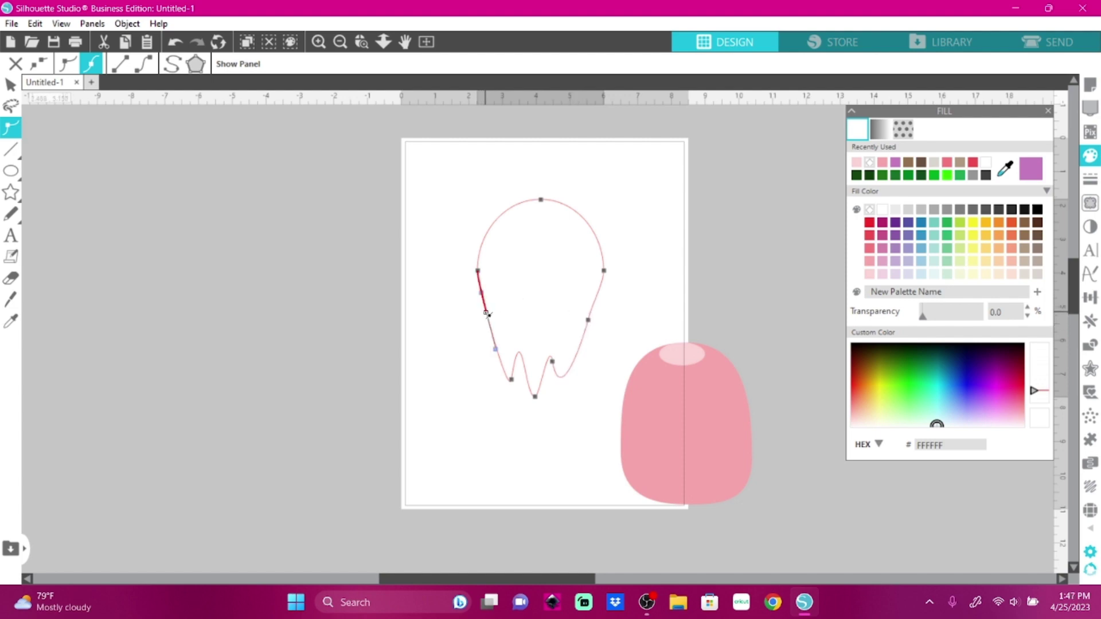
{"action": "left_click_drag", "start_coordinate": [485, 319], "coordinate": [509, 302]}
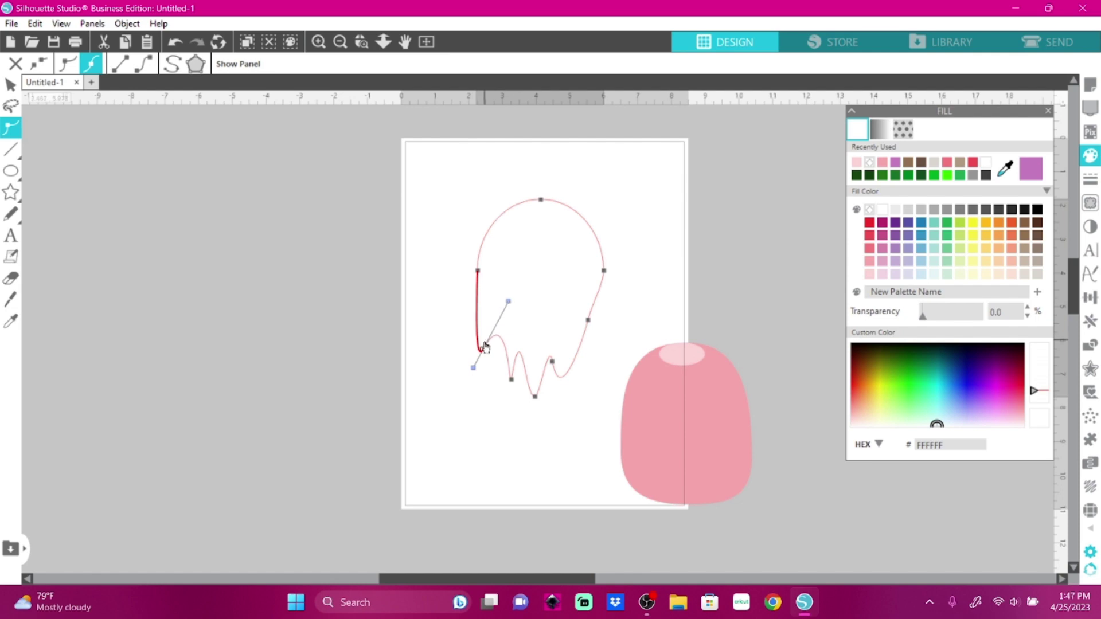
{"action": "left_click_drag", "start_coordinate": [483, 350], "coordinate": [488, 340]}
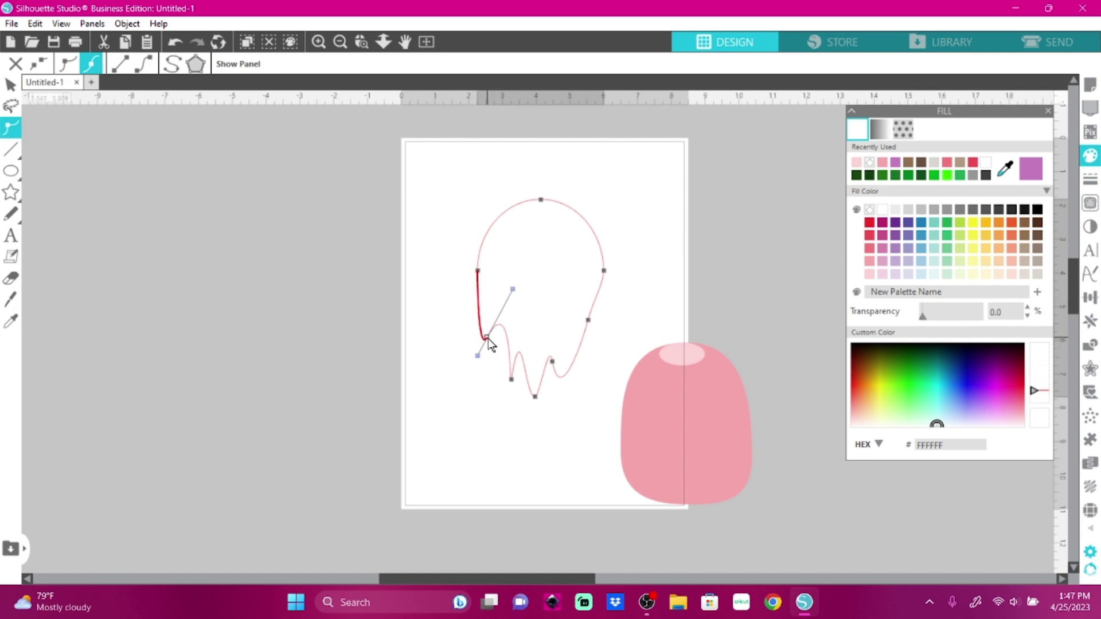
{"action": "left_click", "coordinate": [478, 271]}
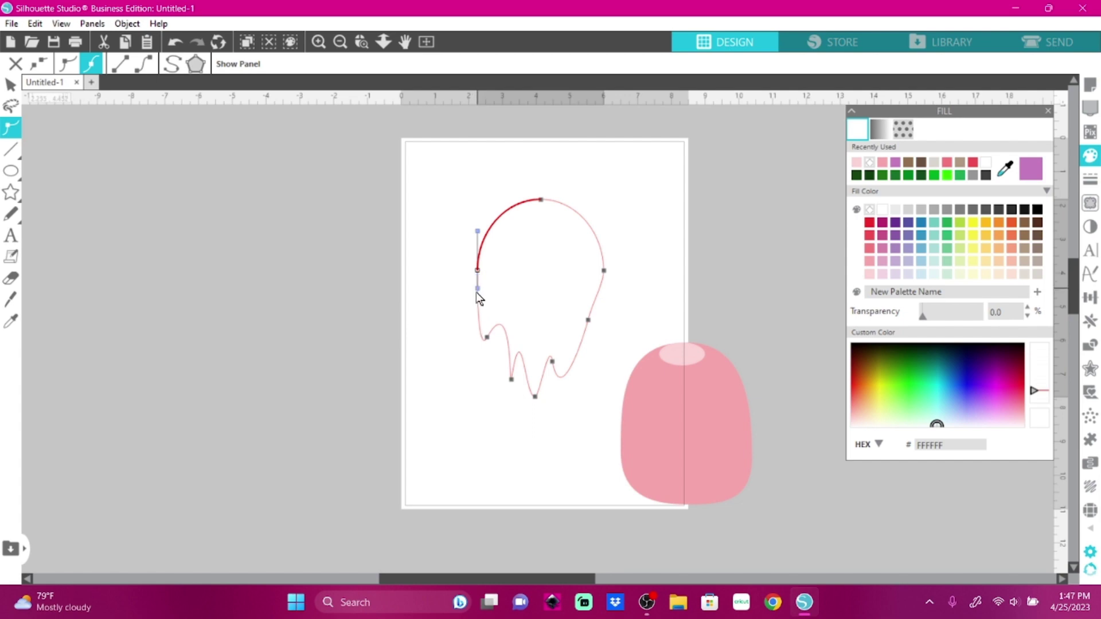
{"action": "left_click_drag", "start_coordinate": [476, 300], "coordinate": [471, 301]}
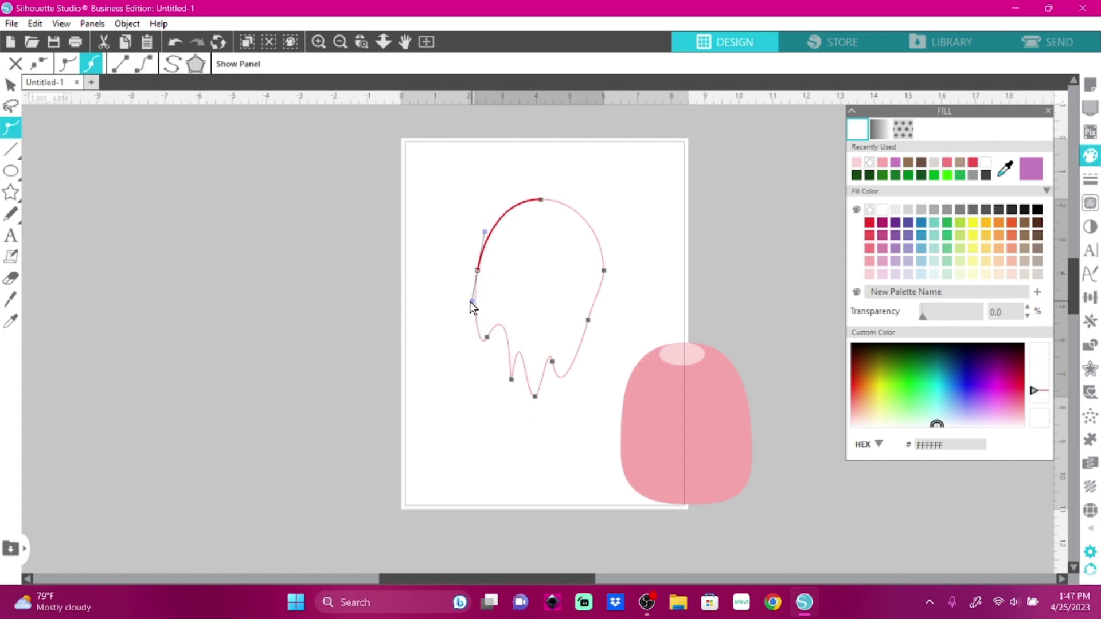
Step: Lower the outline's right-hand edge point and flatten its curve handle to round the right side into the last drip
{"action": "double_click", "coordinate": [587, 322]}
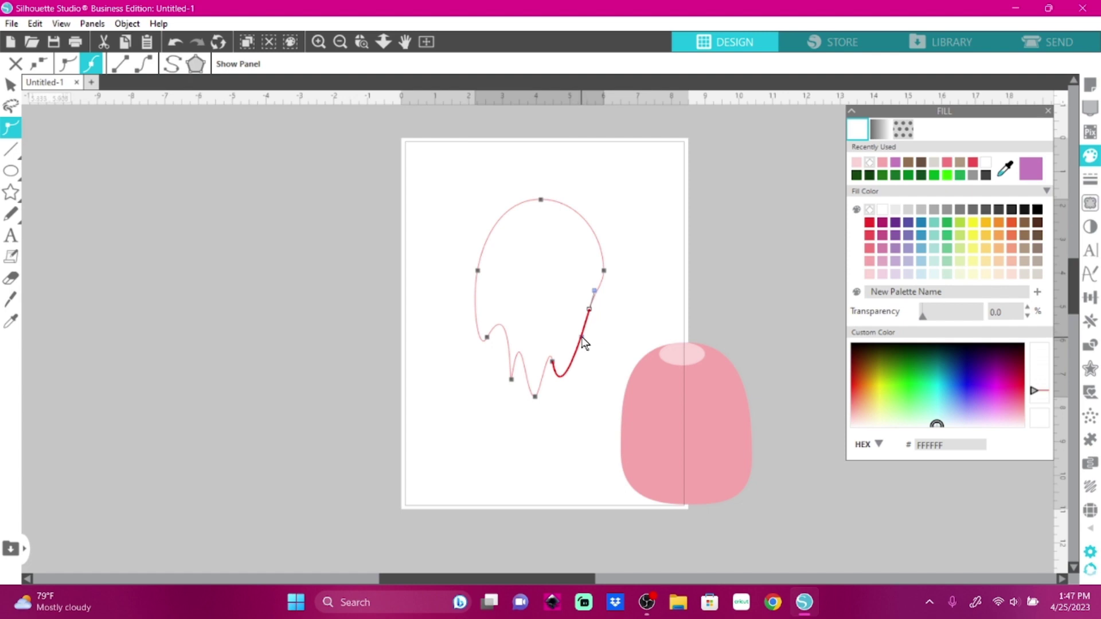
{"action": "mouse_move", "coordinate": [576, 352]}
{"action": "left_mouse_down"}
{"action": "mouse_move", "coordinate": [565, 340]}
{"action": "mouse_move", "coordinate": [590, 317]}
{"action": "mouse_move", "coordinate": [557, 361]}
{"action": "mouse_move", "coordinate": [549, 338]}
{"action": "mouse_move", "coordinate": [579, 337]}
{"action": "left_mouse_up"}
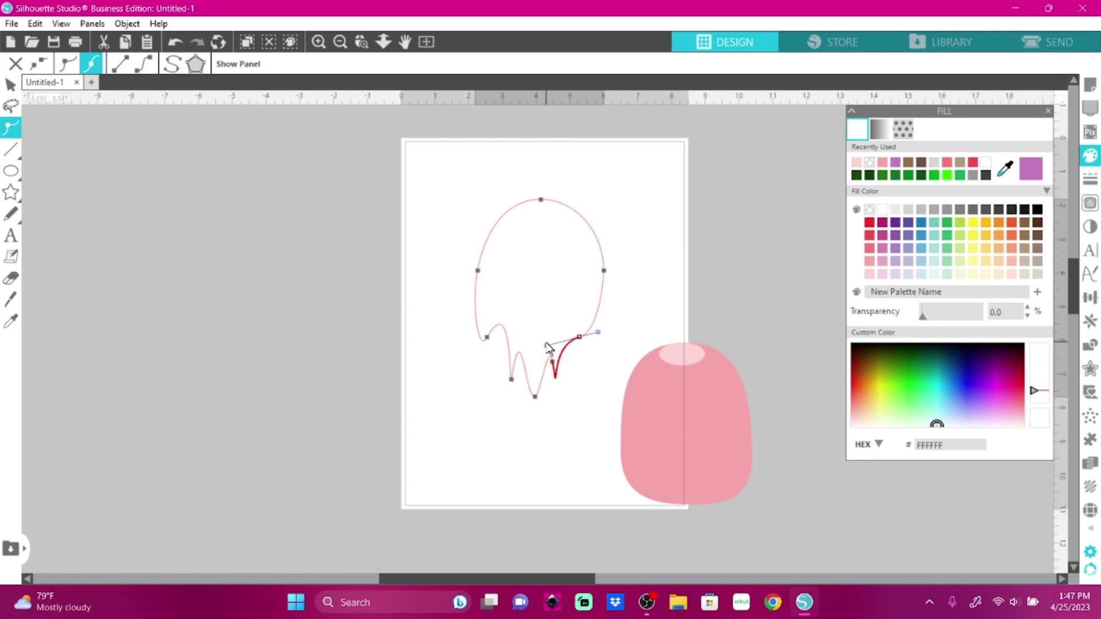
{"action": "double_click", "coordinate": [579, 338]}
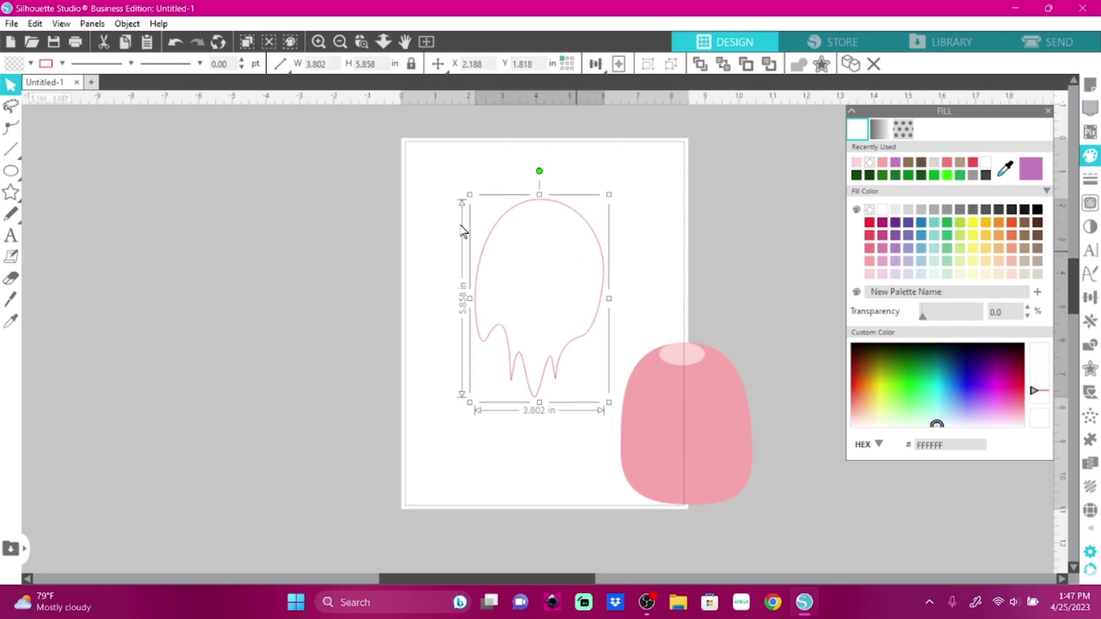
Step: Move the outline's right and left side points down and inward, angling their curve handles into small drips on both sides
{"action": "left_click", "coordinate": [12, 128]}
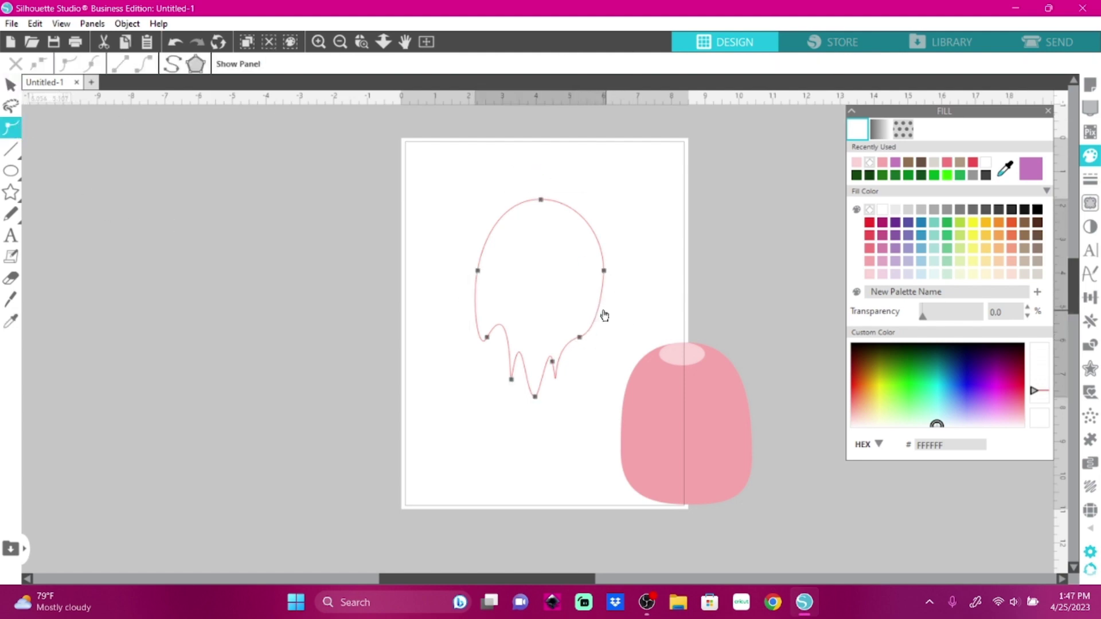
{"action": "left_click", "coordinate": [602, 290]}
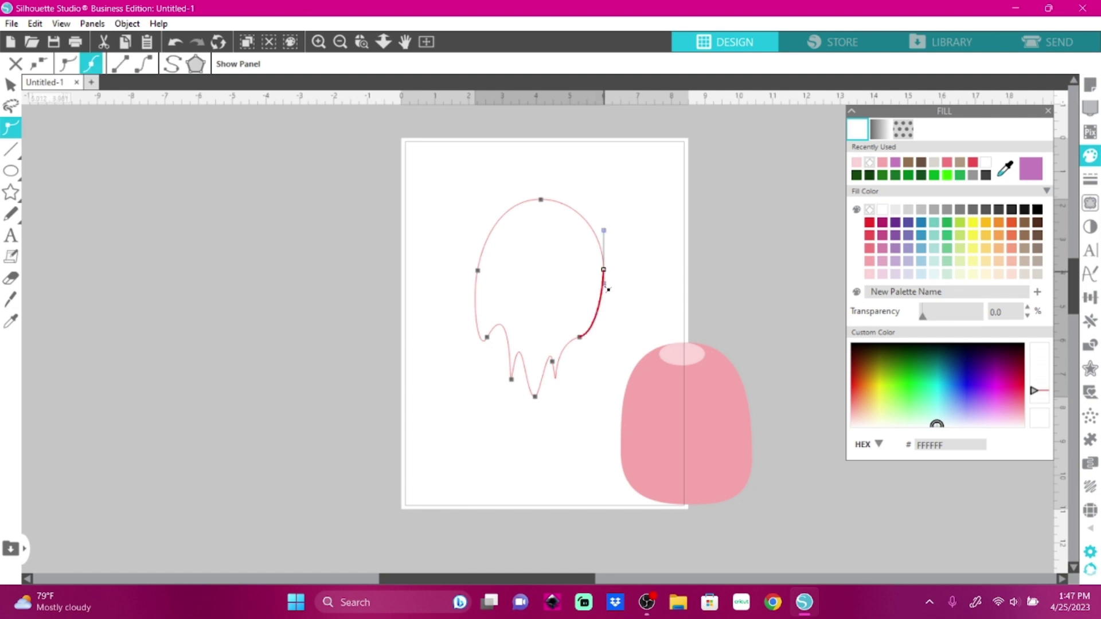
{"action": "left_click_drag", "start_coordinate": [607, 285], "coordinate": [601, 292]}
{"action": "left_click_drag", "start_coordinate": [593, 285], "coordinate": [614, 318]}
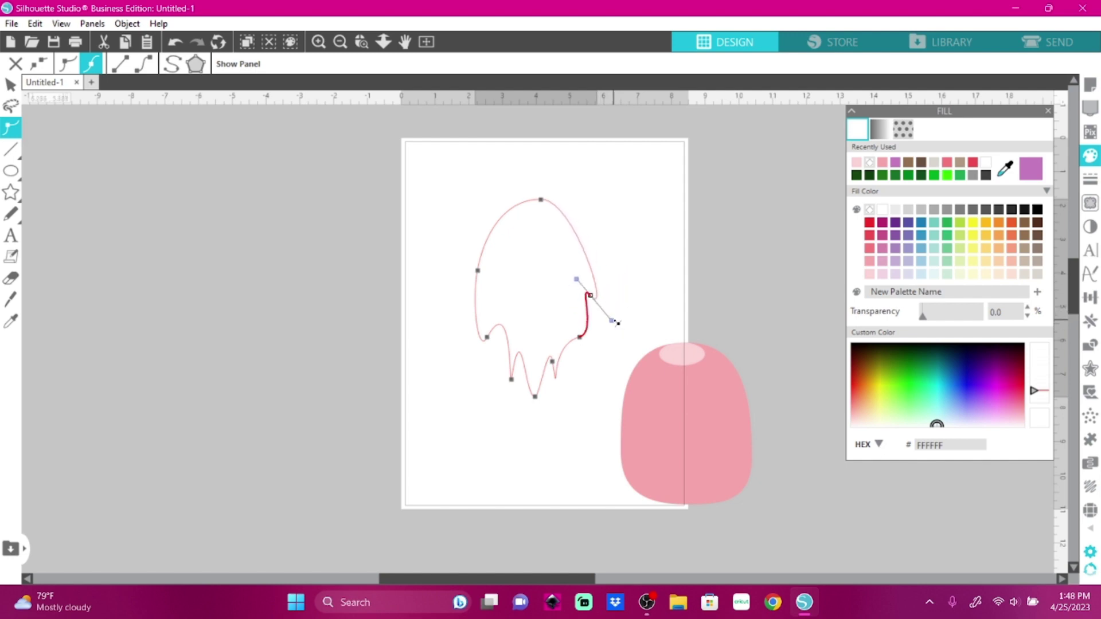
{"action": "left_click", "coordinate": [477, 271]}
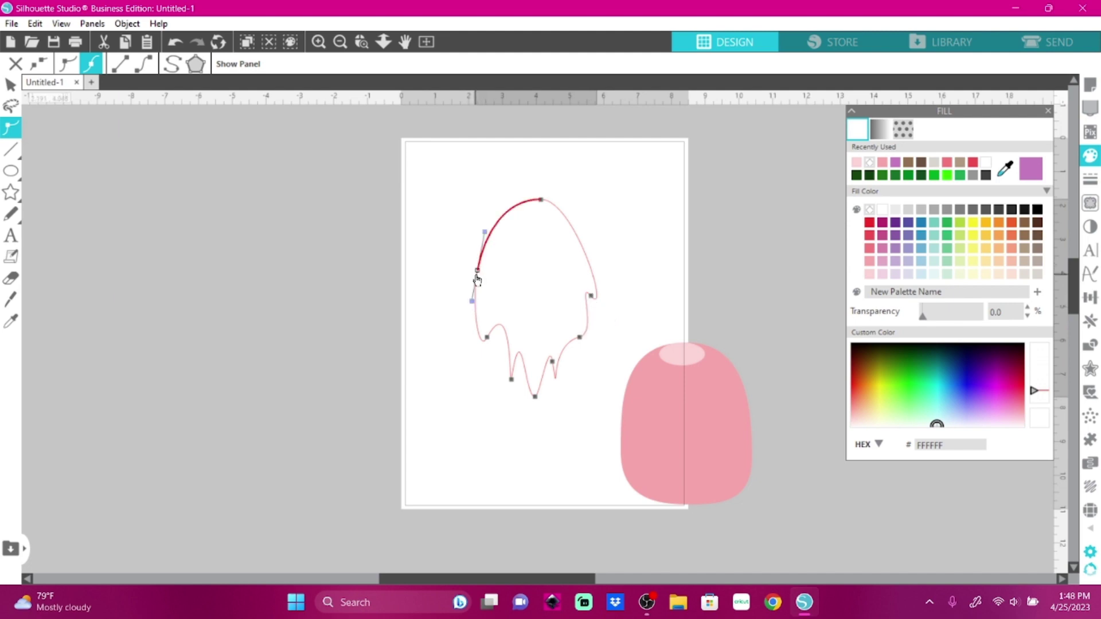
{"action": "left_click_drag", "start_coordinate": [477, 273], "coordinate": [485, 297]}
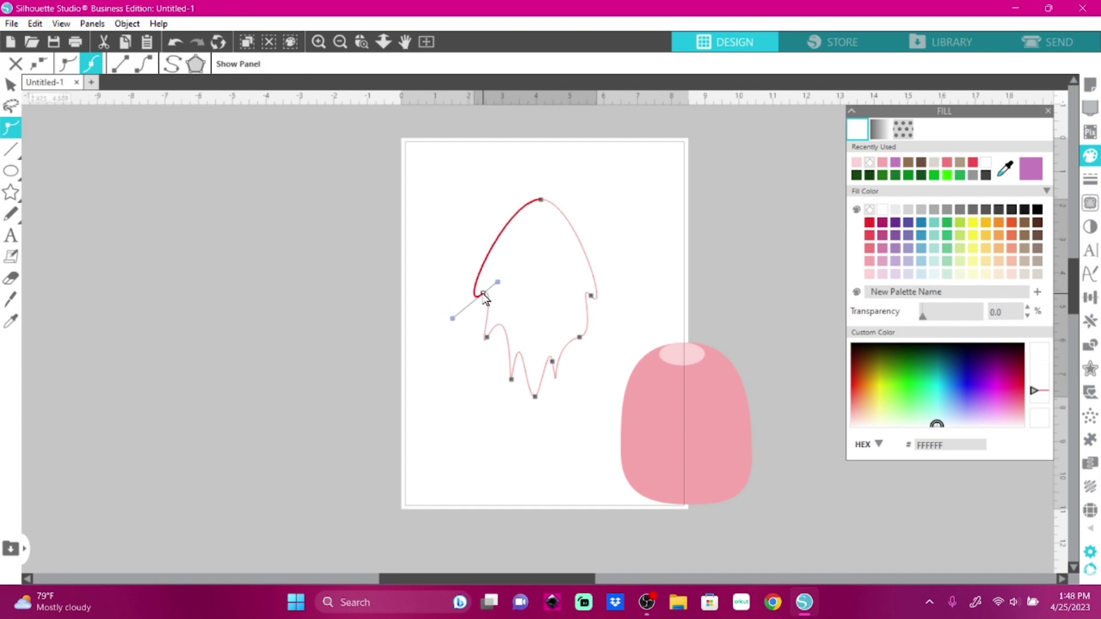
Step: Widen the top point's curve handles and lower the point to form a broad rounded dome above the drips
{"action": "left_click", "coordinate": [540, 200]}
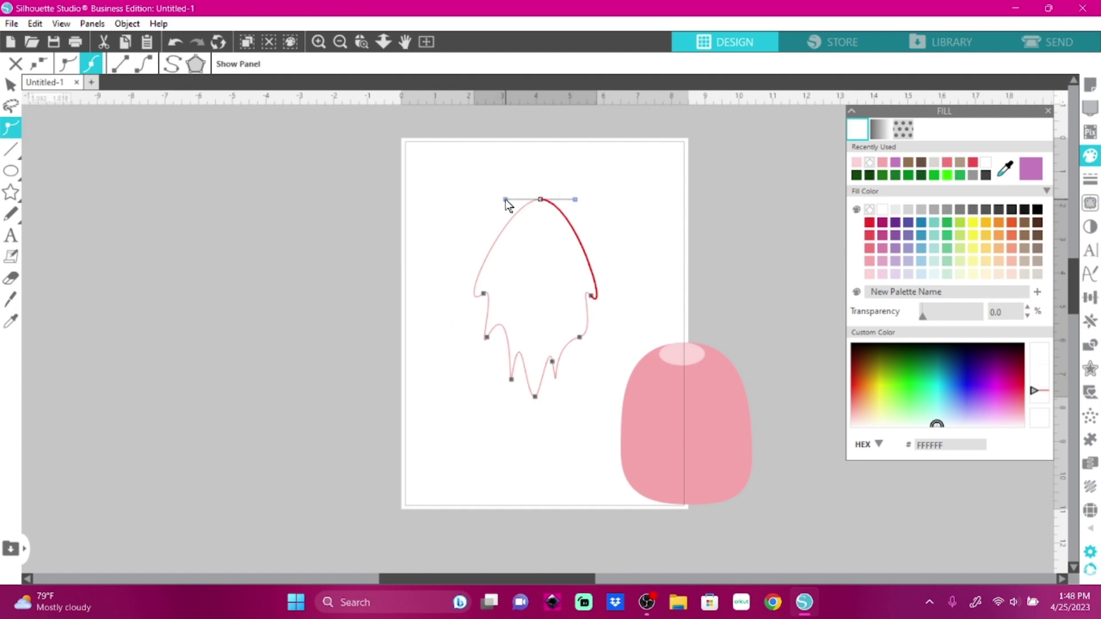
{"action": "left_click_drag", "start_coordinate": [505, 199], "coordinate": [470, 189]}
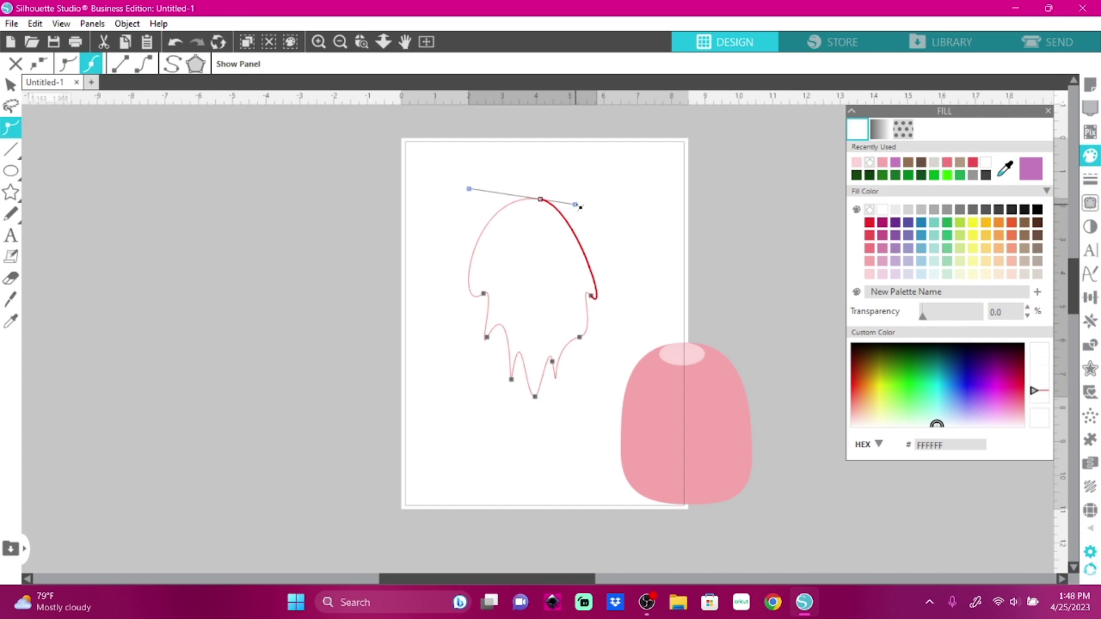
{"action": "left_click_drag", "start_coordinate": [579, 207], "coordinate": [541, 225]}
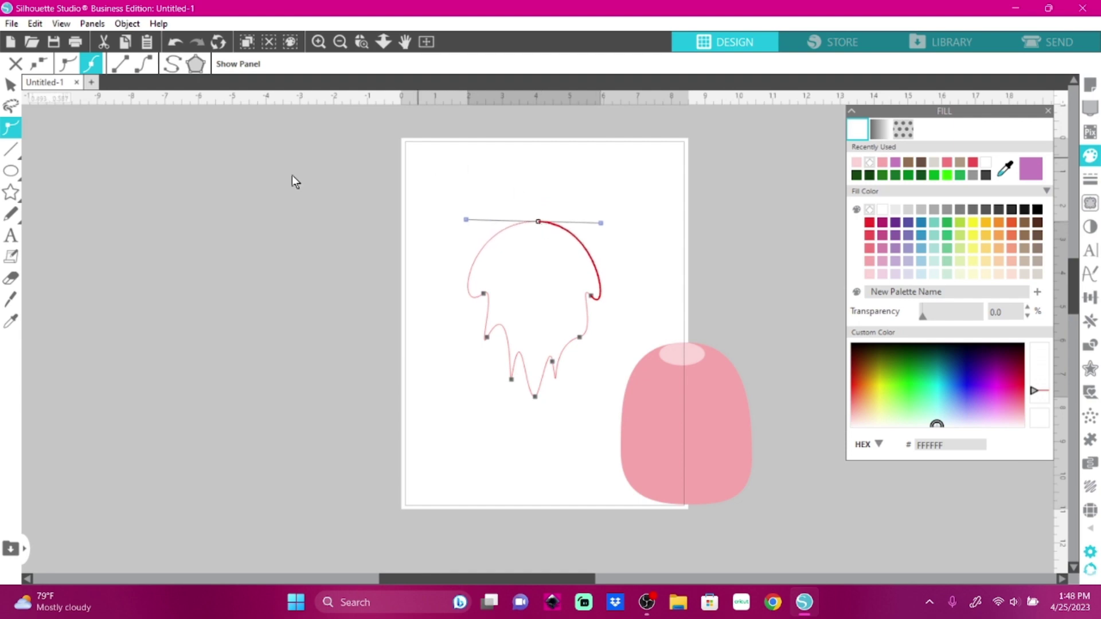
{"action": "left_click", "coordinate": [10, 86]}
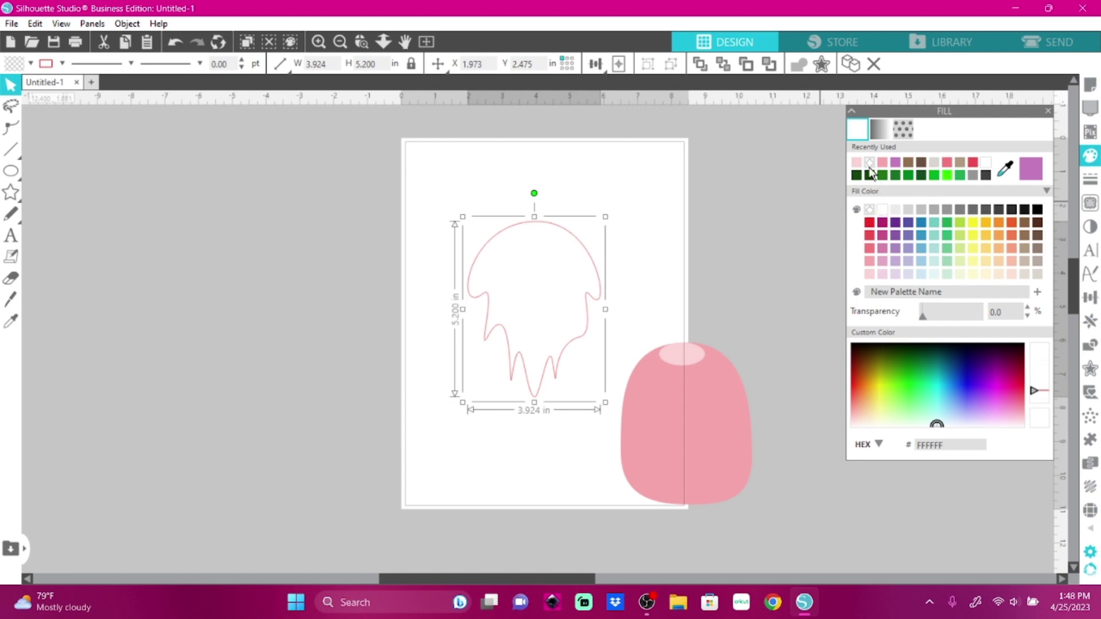
Step: Fill the dripping shape with white and remove its line color
{"action": "left_click", "coordinate": [882, 211]}
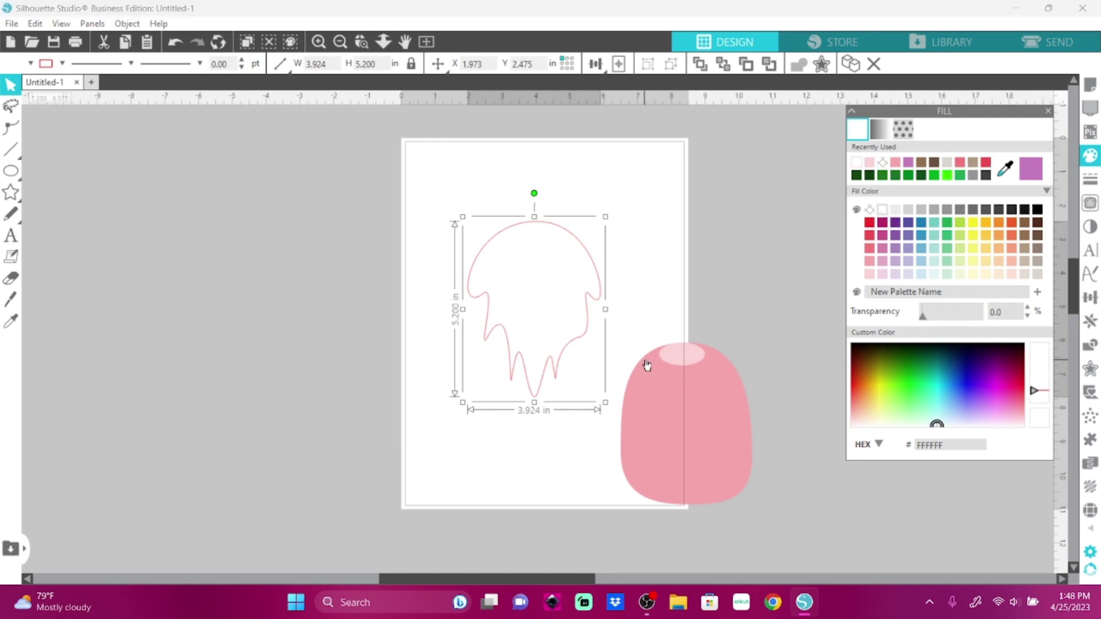
{"action": "left_click", "coordinate": [61, 64]}
{"action": "left_click", "coordinate": [72, 87]}
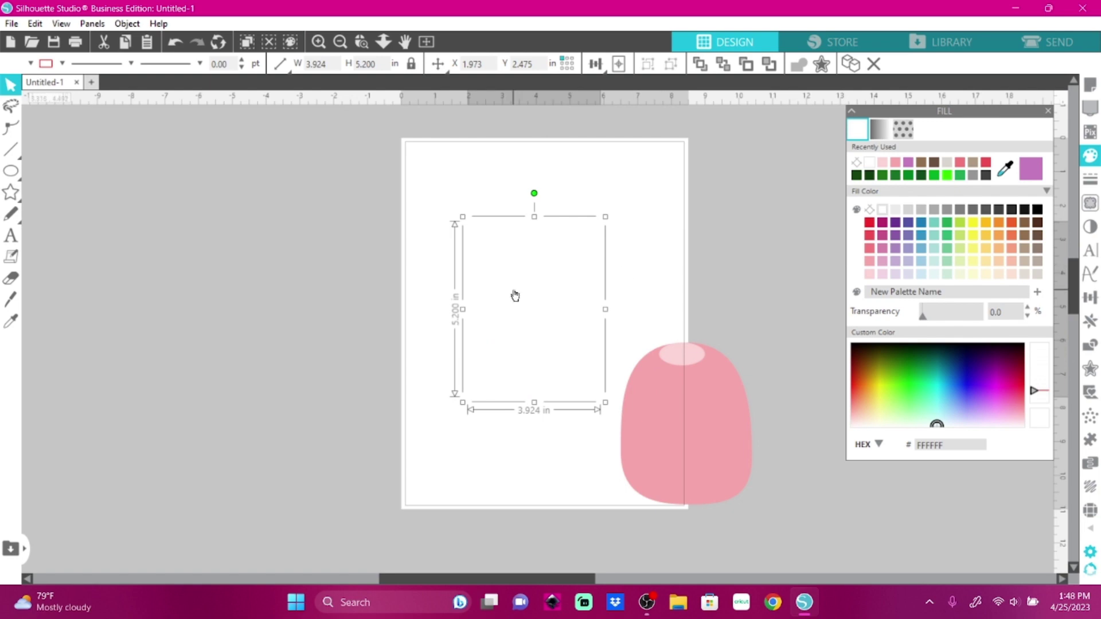
Step: Move the large pink shape behind the white dripping shape and place the pale pink ellipse near the top of the dome
{"action": "left_click_drag", "start_coordinate": [682, 435], "coordinate": [530, 340]}
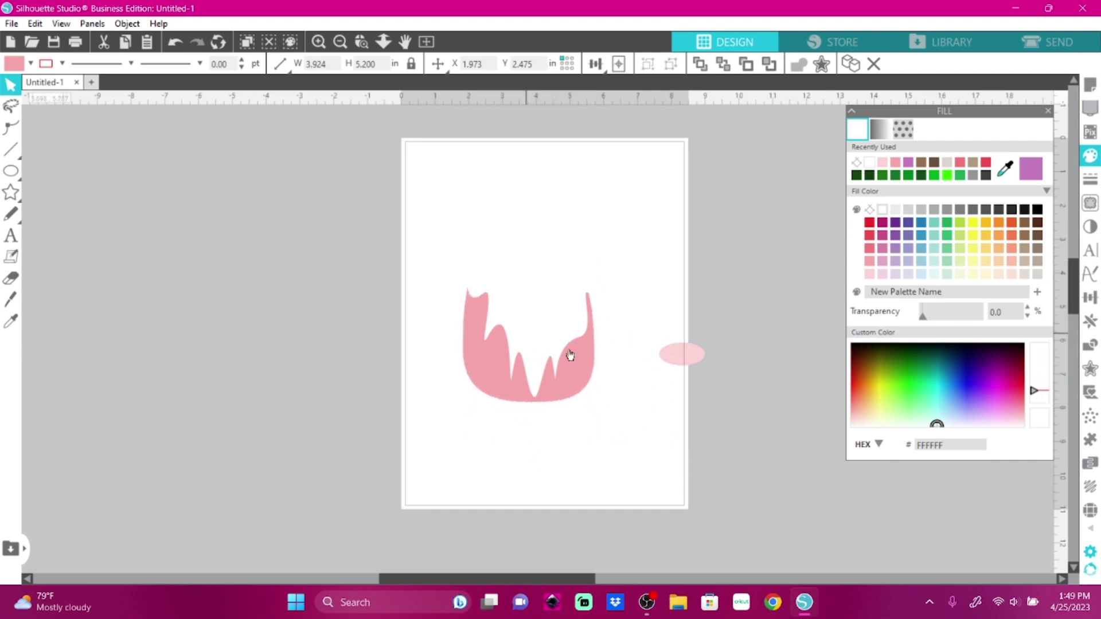
{"action": "left_click_drag", "start_coordinate": [671, 361], "coordinate": [527, 217]}
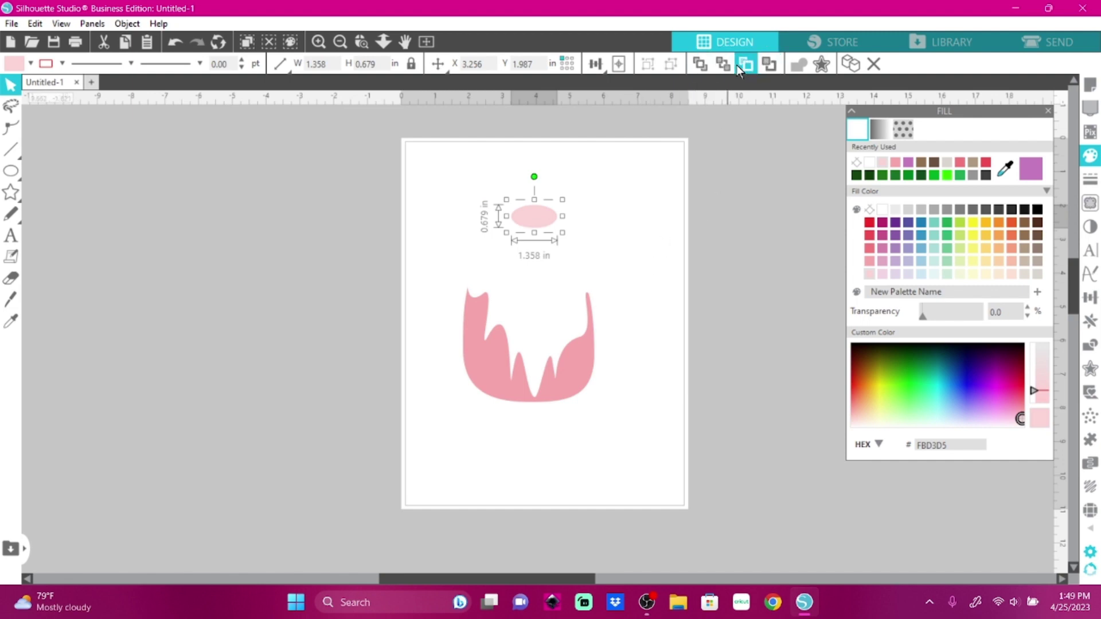
{"action": "left_click_drag", "start_coordinate": [539, 216], "coordinate": [537, 230]}
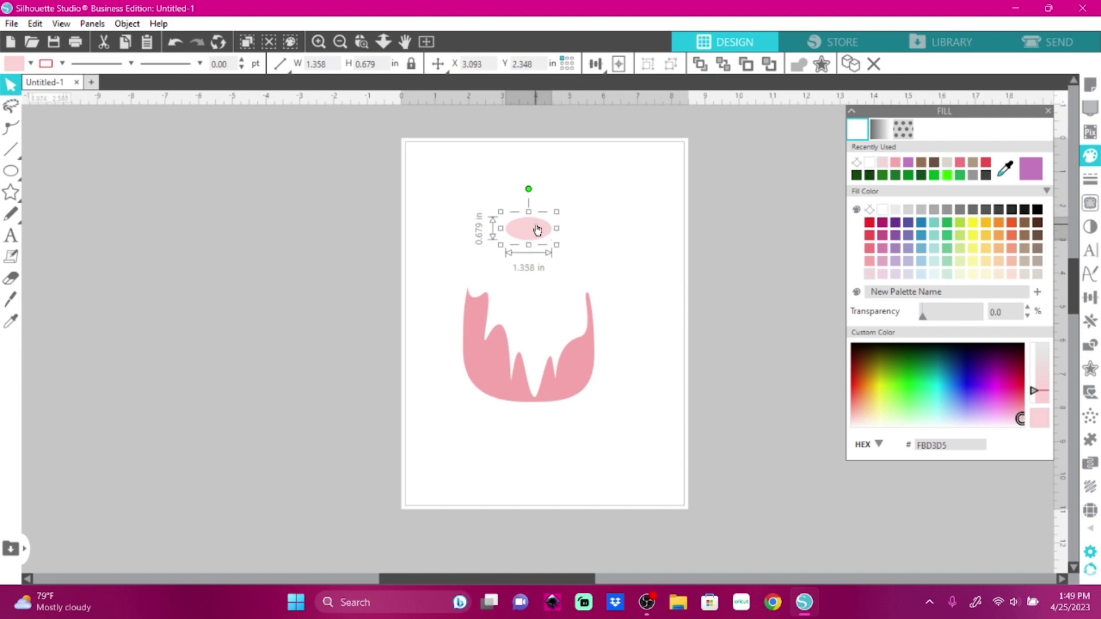
Step: Try drawing a circular sector with a radius of about 1.97 in and an angle of about 214° above the pale pink ellipse
{"action": "mouse_move", "coordinate": [11, 171]}
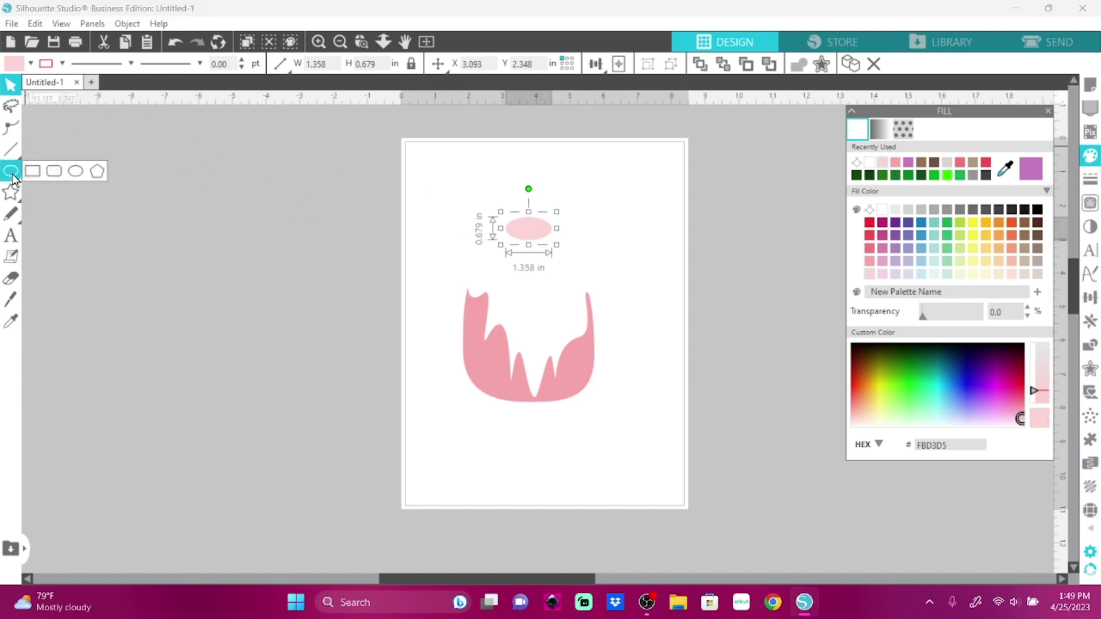
{"action": "mouse_move", "coordinate": [15, 201]}
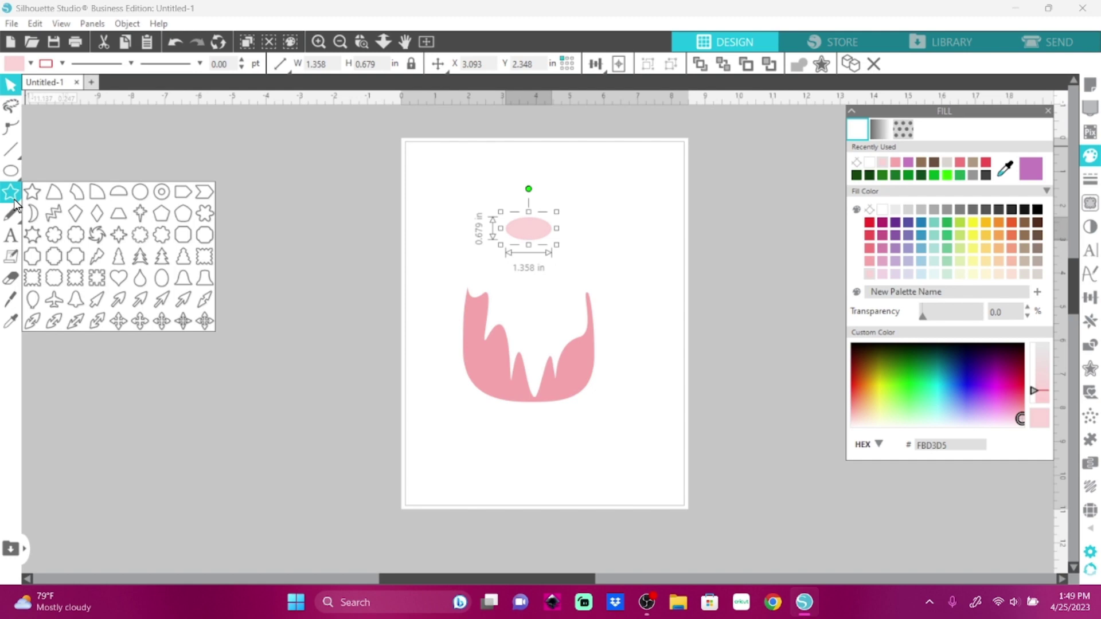
{"action": "left_click", "coordinate": [54, 192]}
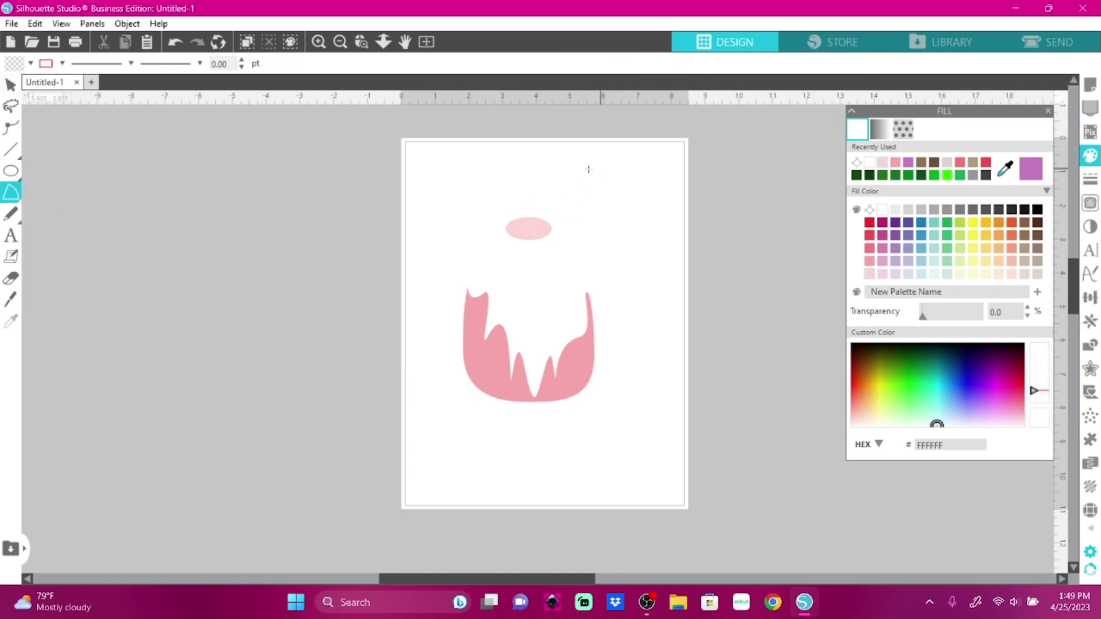
{"action": "left_click", "coordinate": [474, 160]}
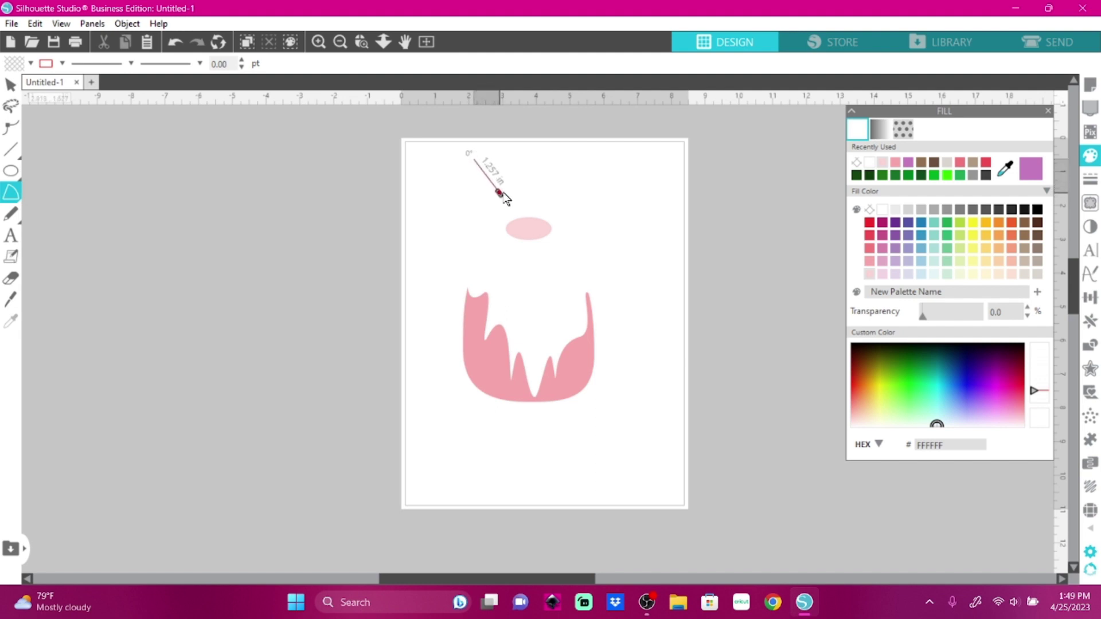
{"action": "left_click", "coordinate": [529, 194]}
{"action": "left_click", "coordinate": [518, 110]}
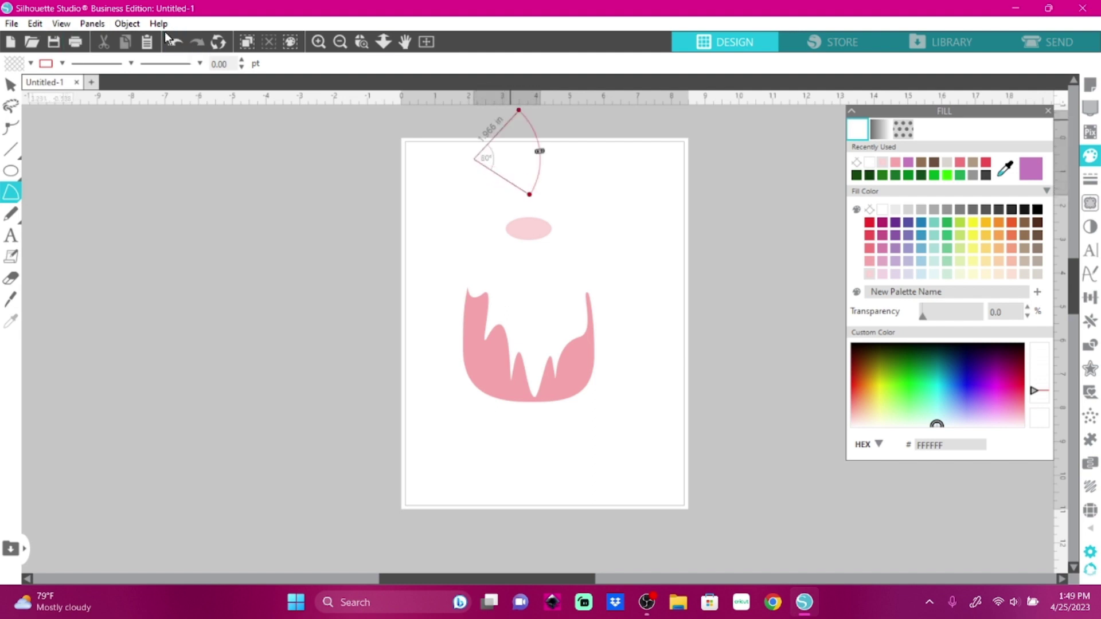
{"action": "left_click", "coordinate": [177, 43]}
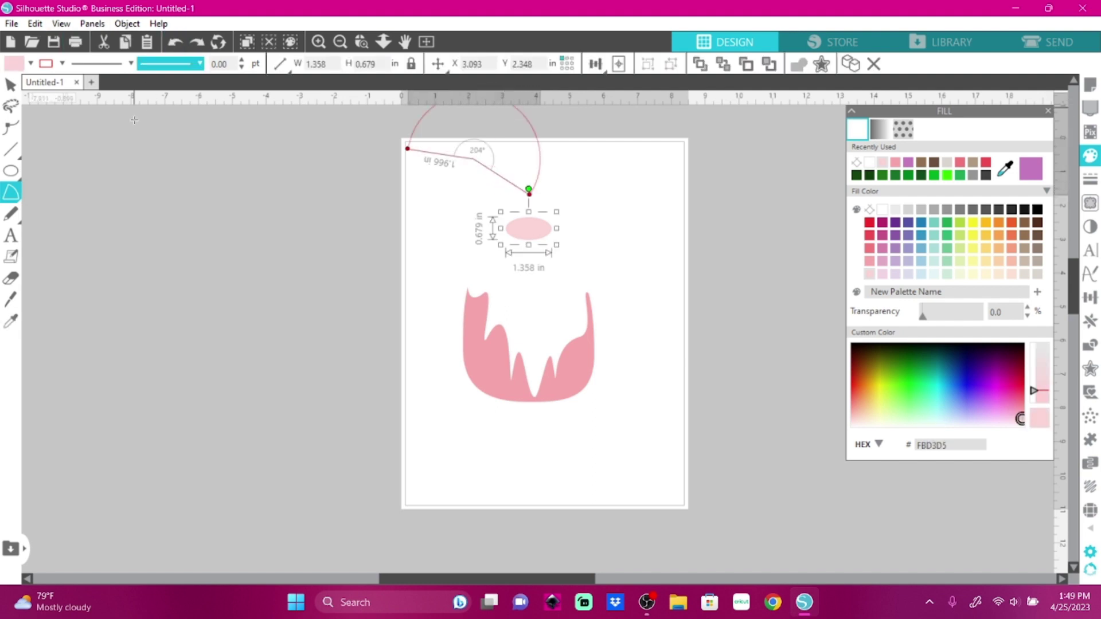
{"action": "left_click", "coordinate": [171, 41]}
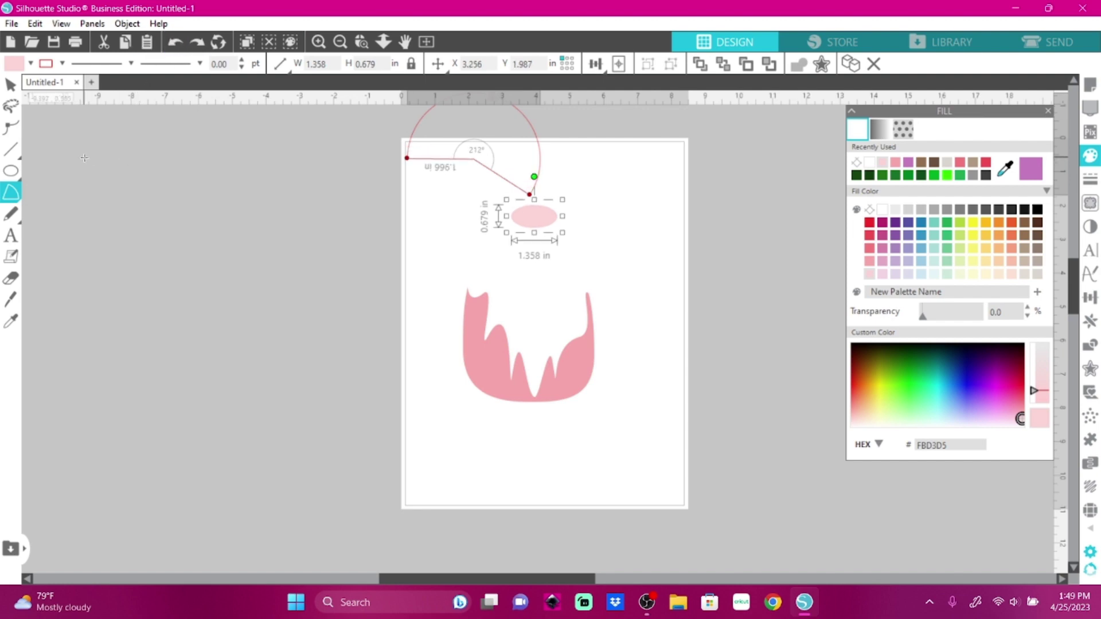
{"action": "left_click", "coordinate": [197, 43]}
{"action": "left_click", "coordinate": [175, 42]}
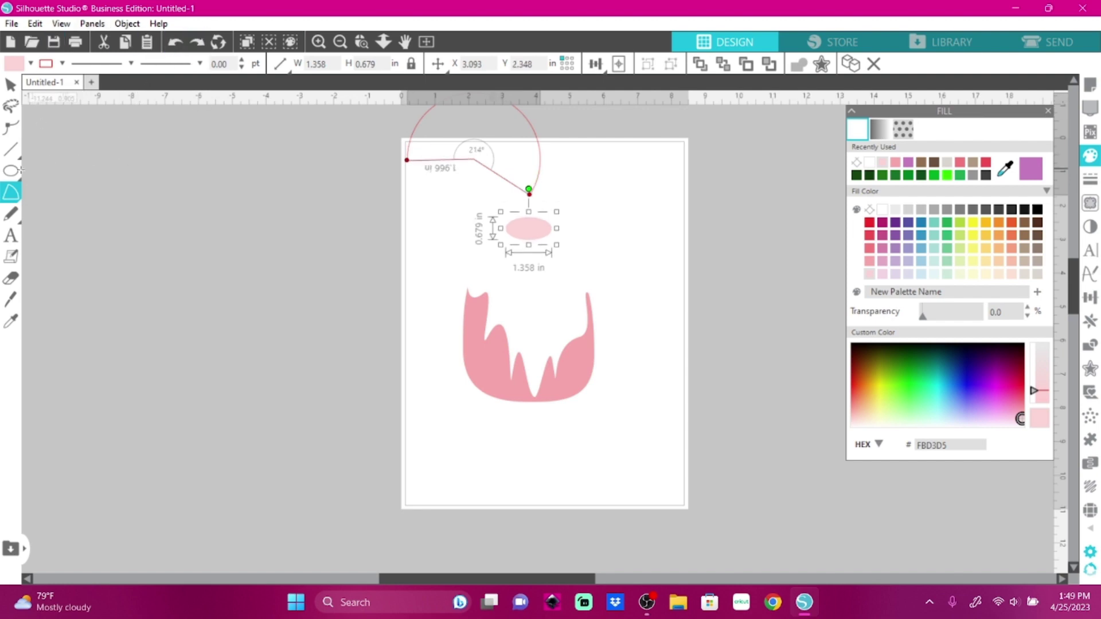
Step: Draw a five-sided polygon about 2.29 in wide and 2.24 in high in the page's upper right corner
{"action": "left_click", "coordinate": [11, 171]}
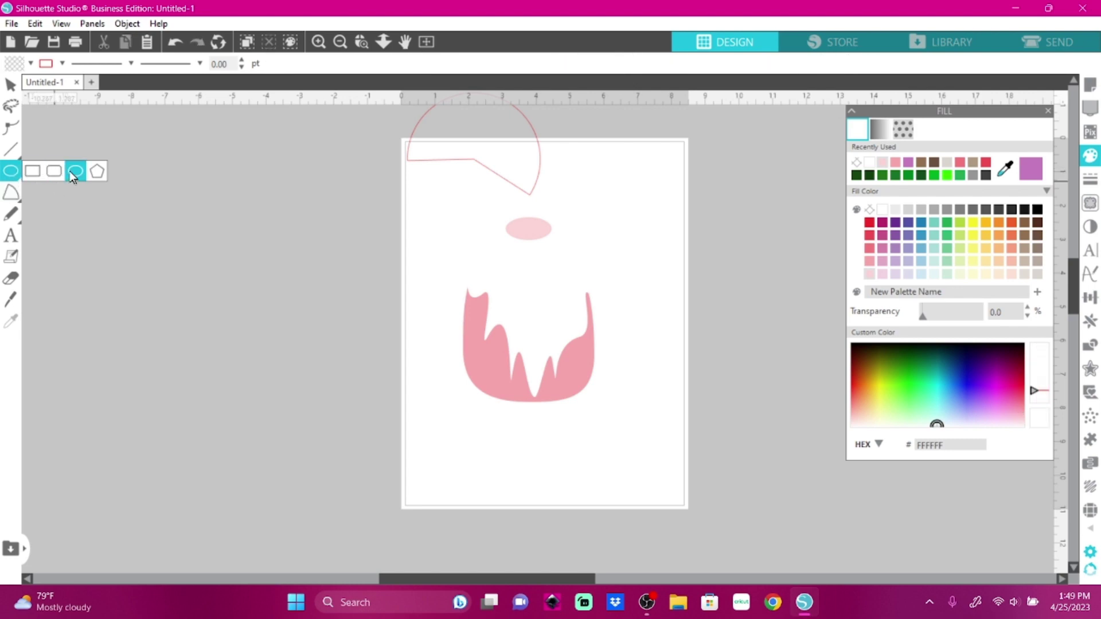
{"action": "left_click", "coordinate": [95, 171]}
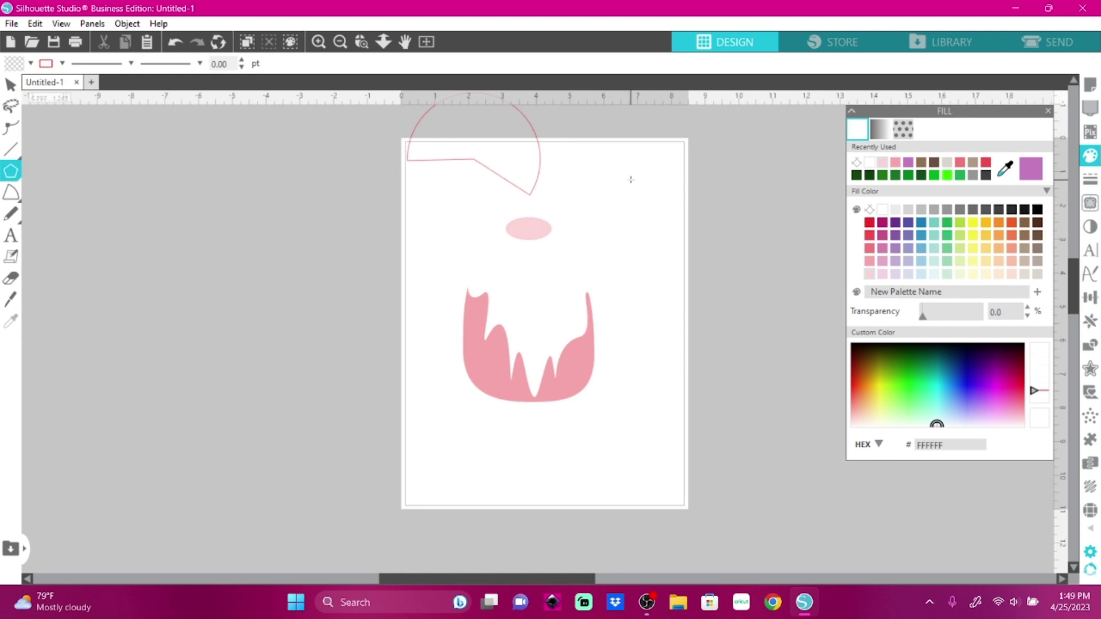
{"action": "left_click_drag", "start_coordinate": [631, 179], "coordinate": [652, 208]}
{"action": "left_click", "coordinate": [12, 85]}
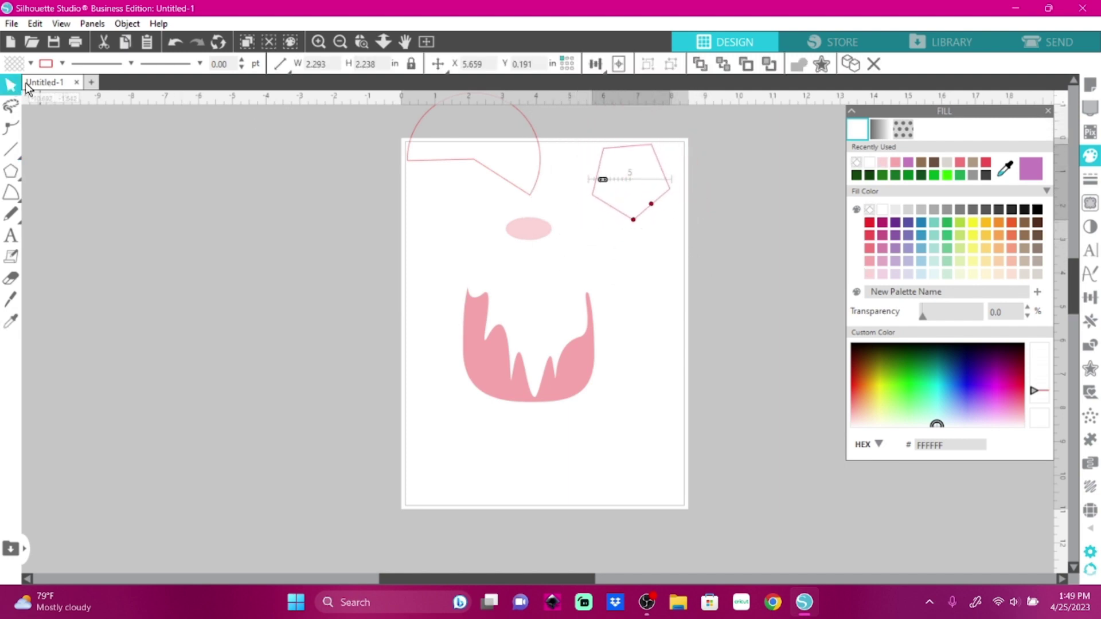
Step: Delete the circular sector, and rotate the pentagon slightly counterclockwise before deleting it too
{"action": "left_click", "coordinate": [446, 161]}
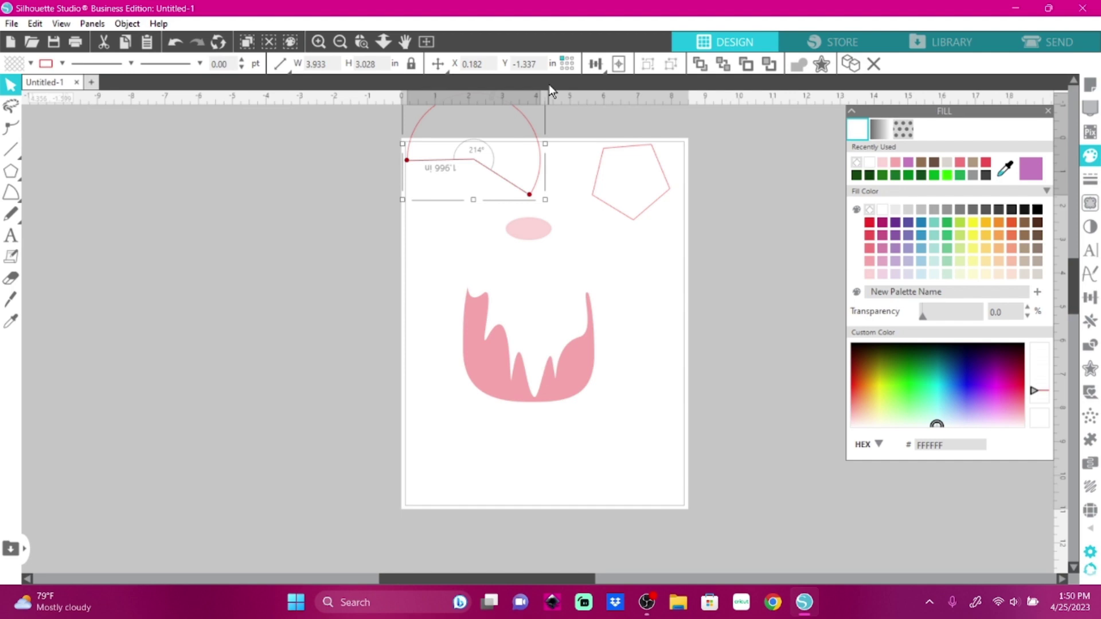
{"action": "left_click", "coordinate": [872, 66]}
{"action": "left_click", "coordinate": [622, 215]}
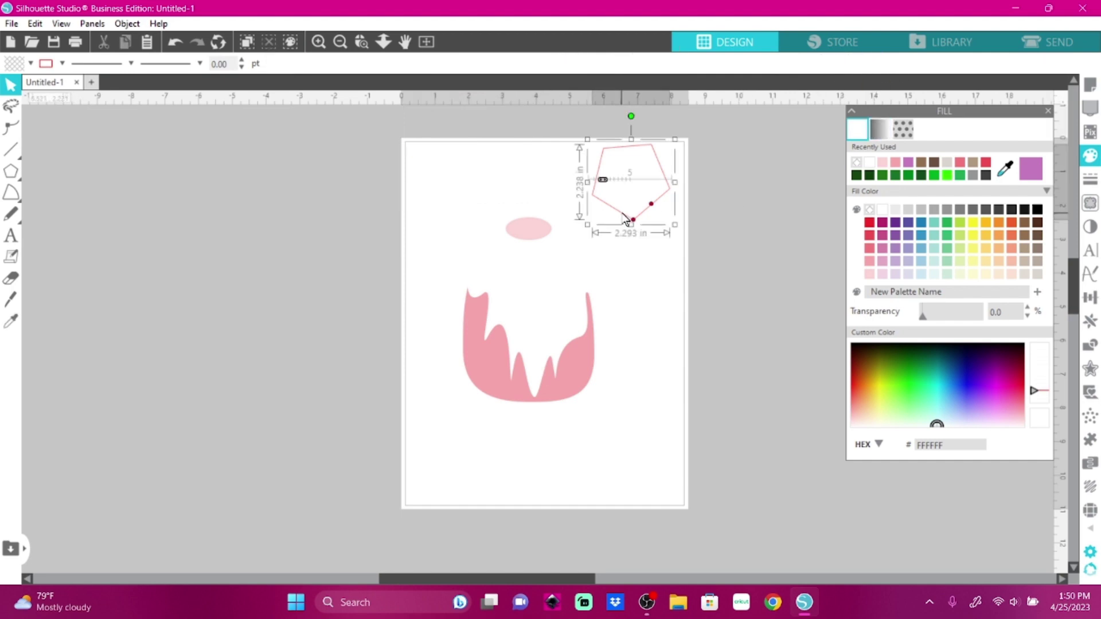
{"action": "left_click", "coordinate": [629, 117]}
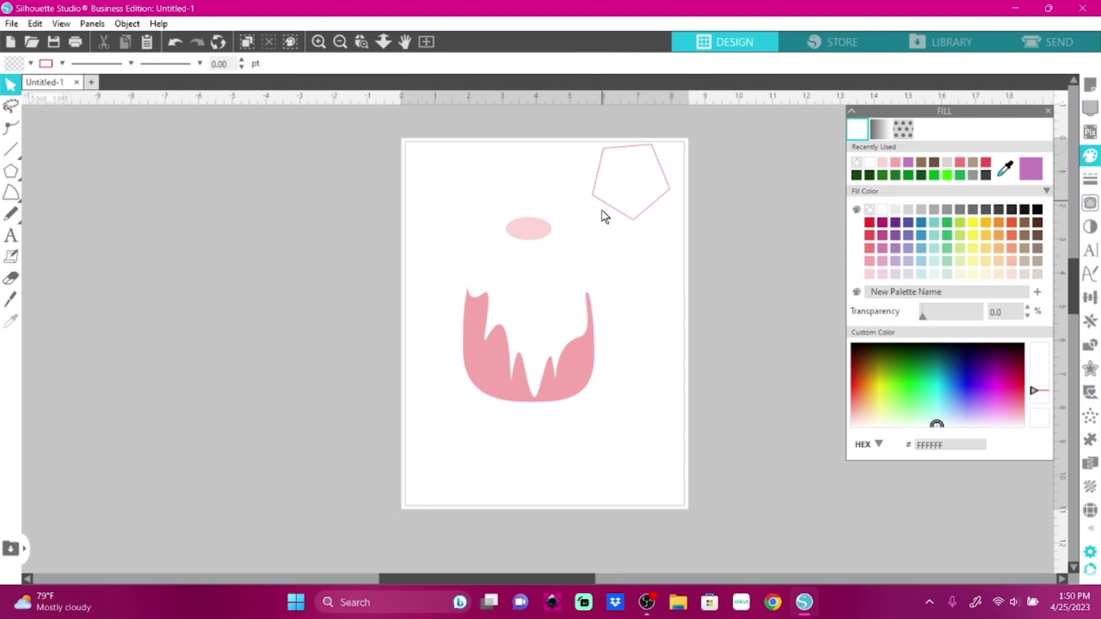
{"action": "left_click", "coordinate": [625, 216]}
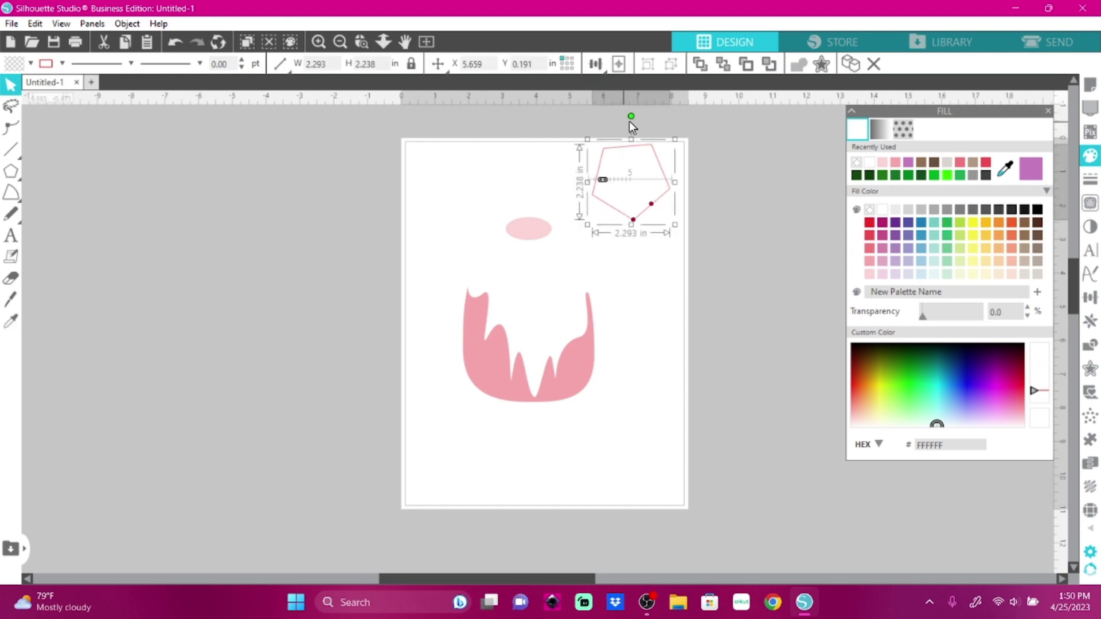
{"action": "left_click_drag", "start_coordinate": [631, 117], "coordinate": [601, 132]}
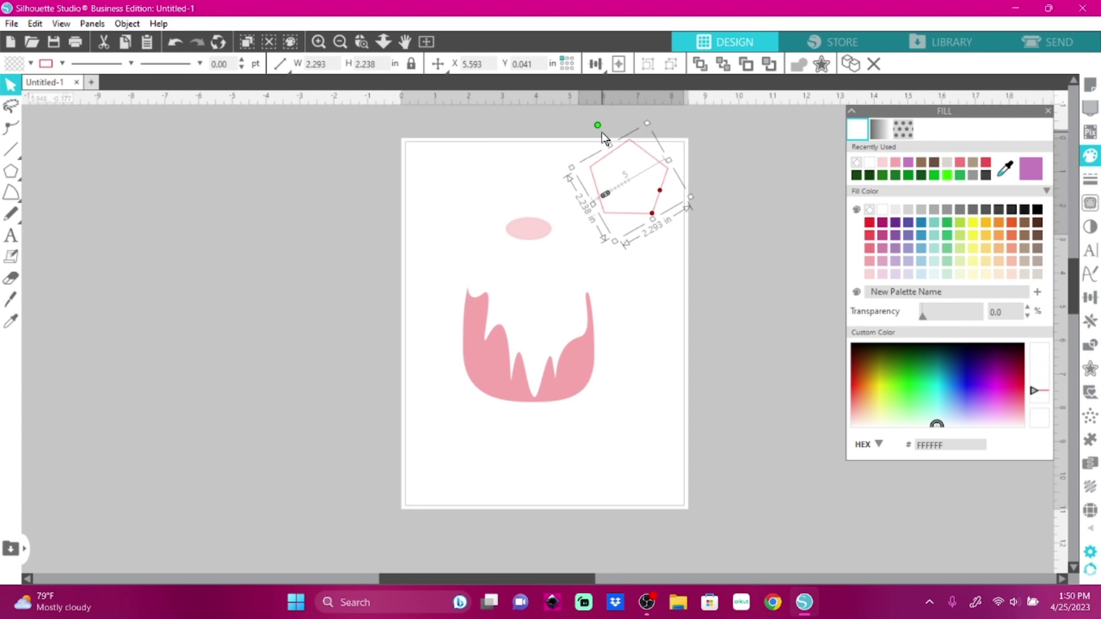
{"action": "left_click", "coordinate": [873, 64]}
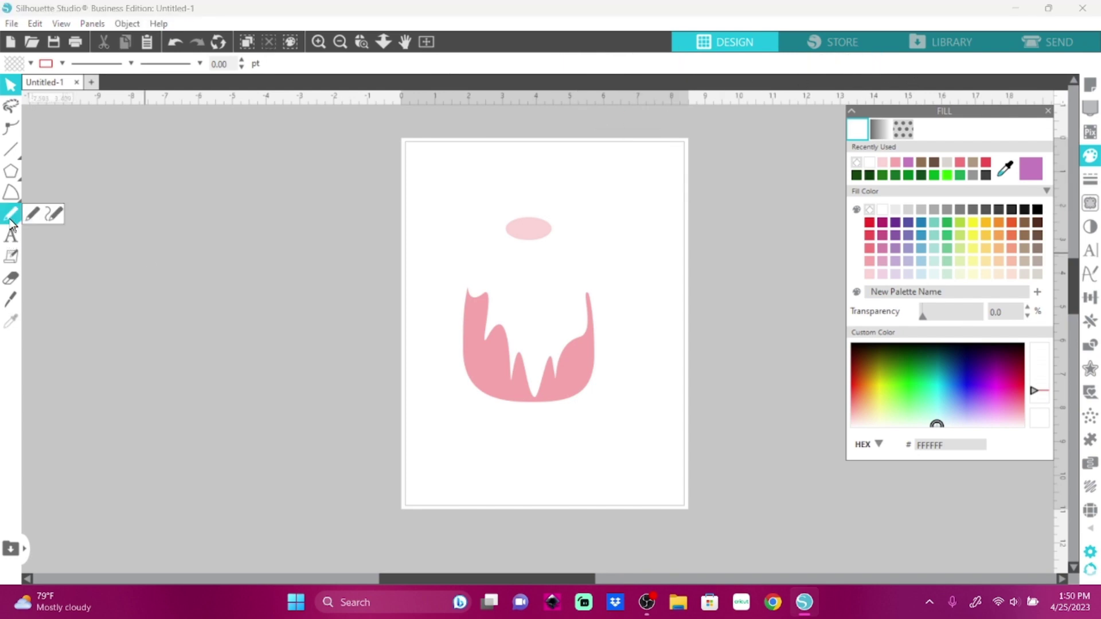
Step: Draw a tall rounded rectangle about 1.74 in wide and 3.91 in high beside the pale pink ellipse, above the pink shape's left side
{"action": "mouse_move", "coordinate": [11, 183]}
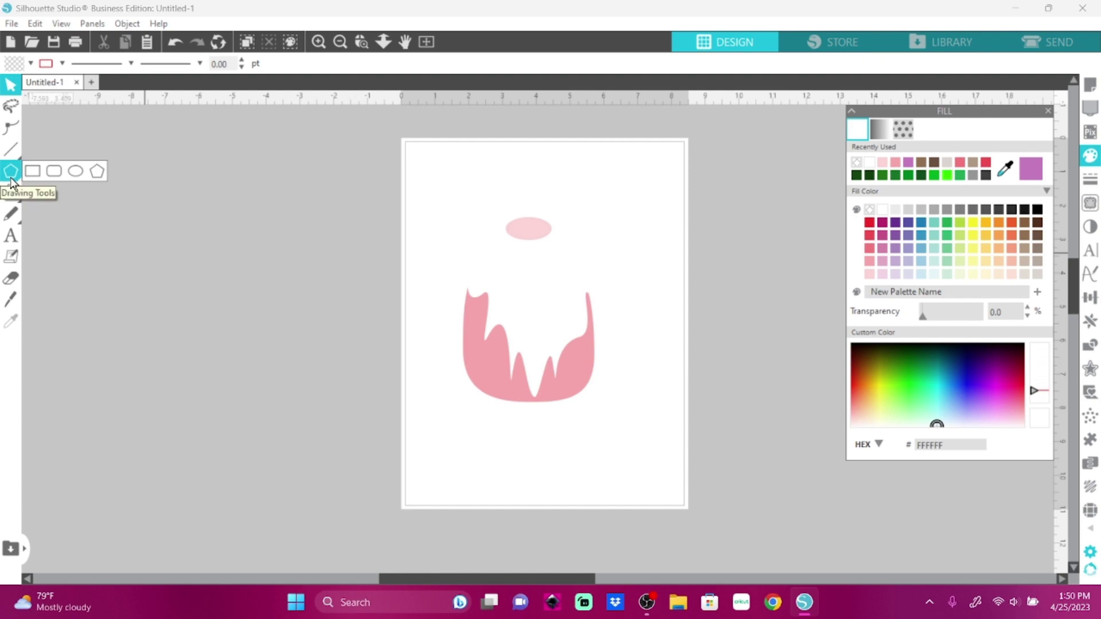
{"action": "left_click", "coordinate": [54, 171]}
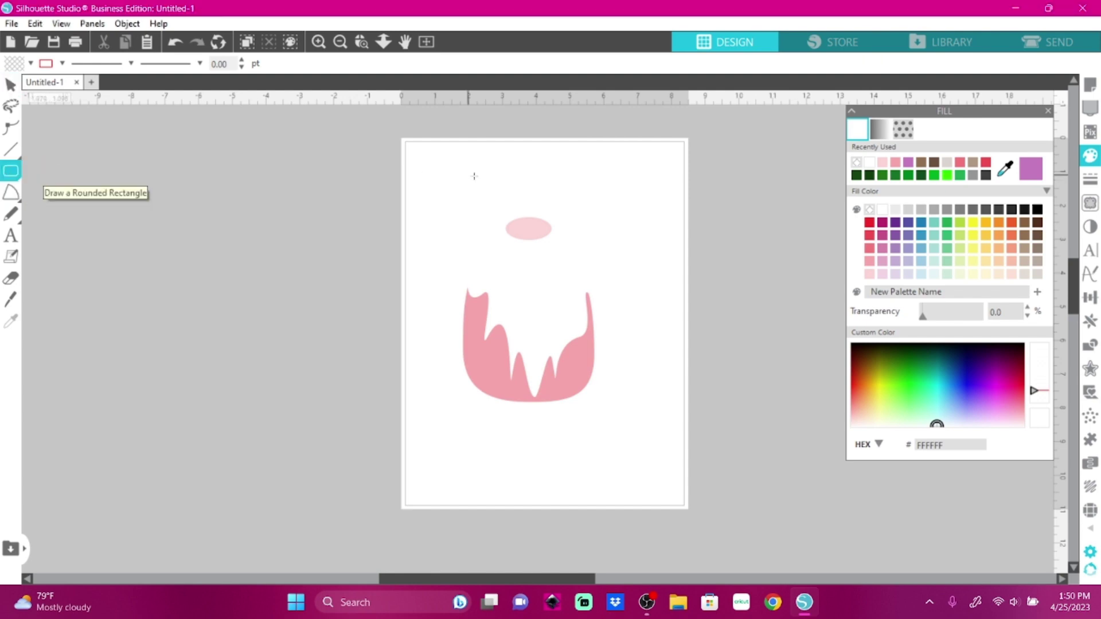
{"action": "left_click_drag", "start_coordinate": [449, 169], "coordinate": [507, 301]}
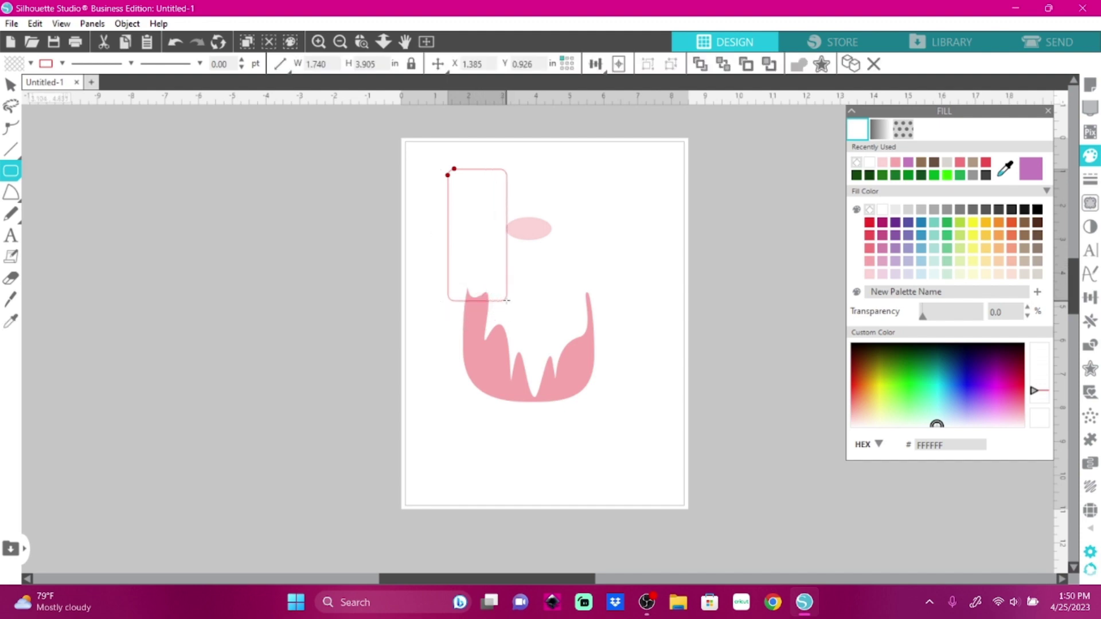
{"action": "left_click", "coordinate": [11, 85]}
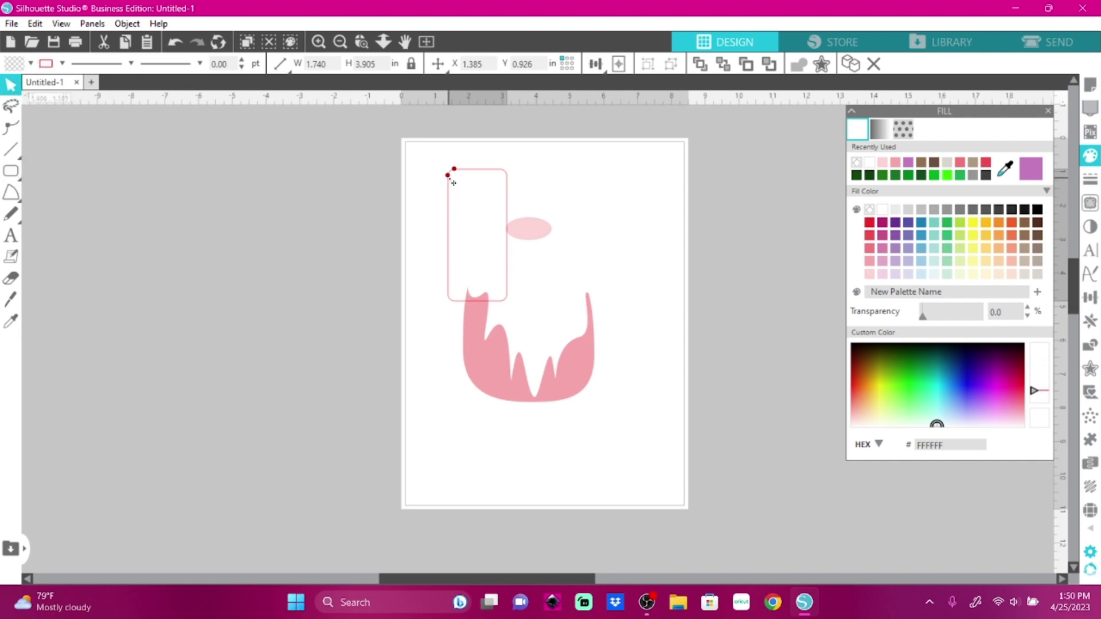
Step: Reshape the tall rounded rectangle's corners so that its sides bow outward in long curves
{"action": "left_click_drag", "start_coordinate": [448, 175], "coordinate": [452, 244]}
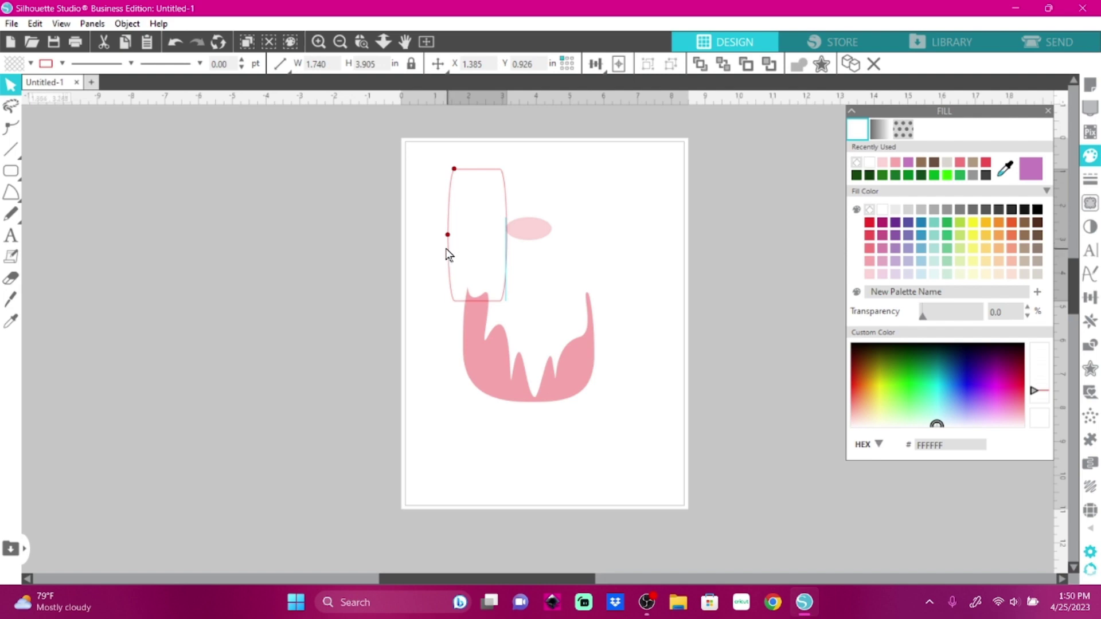
{"action": "mouse_move", "coordinate": [458, 170]}
{"action": "left_mouse_down"}
{"action": "mouse_move", "coordinate": [476, 171]}
{"action": "mouse_move", "coordinate": [467, 171]}
{"action": "left_mouse_up"}
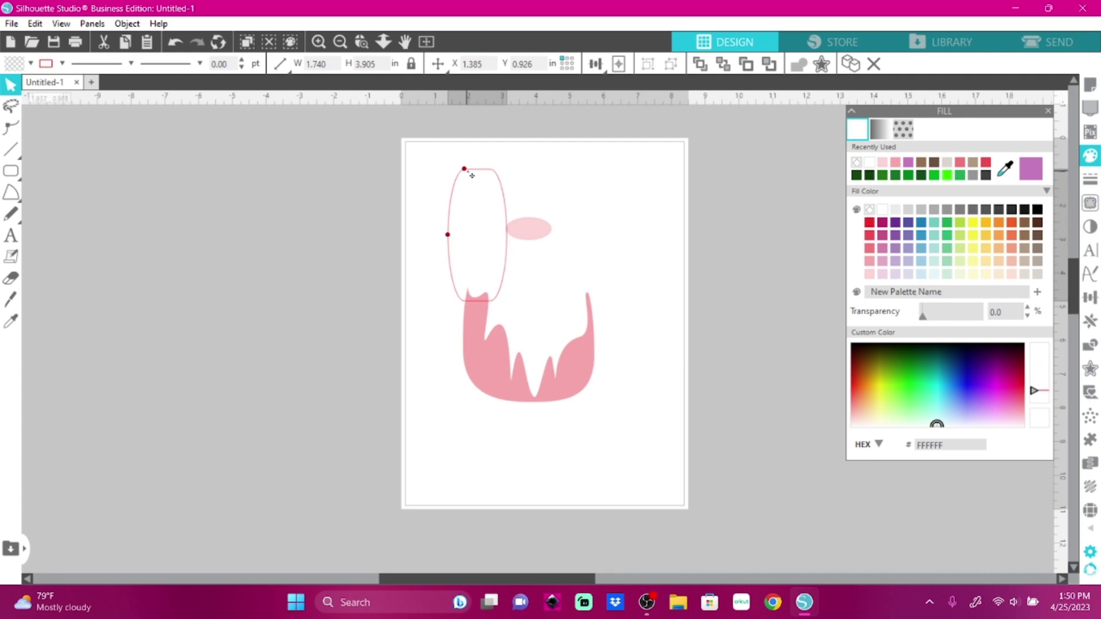
{"action": "left_click", "coordinate": [10, 127]}
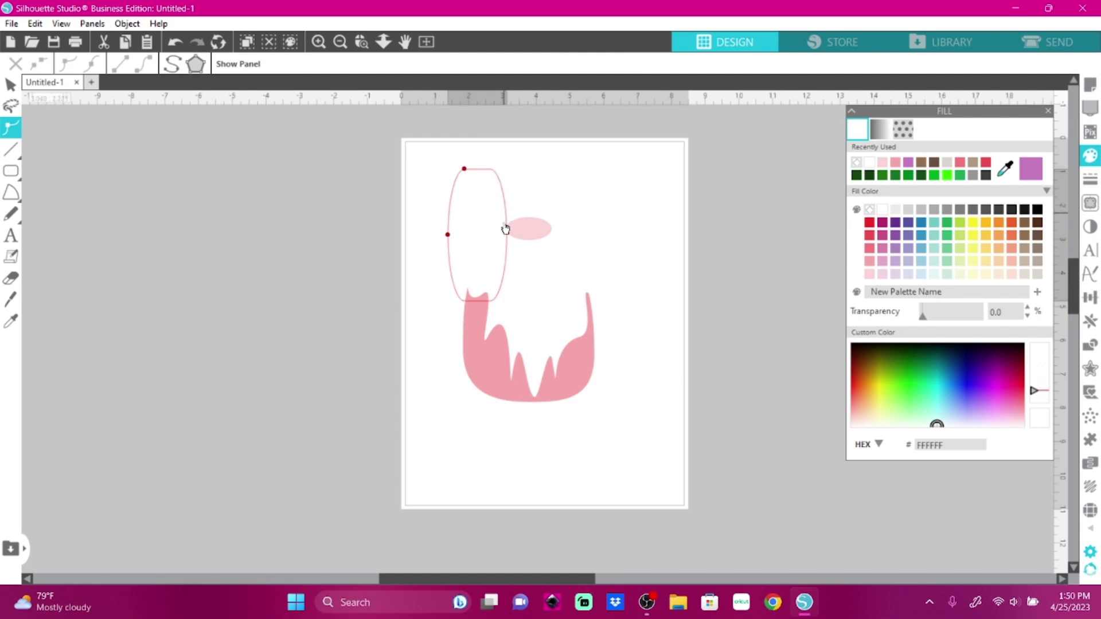
{"action": "left_click", "coordinate": [473, 305]}
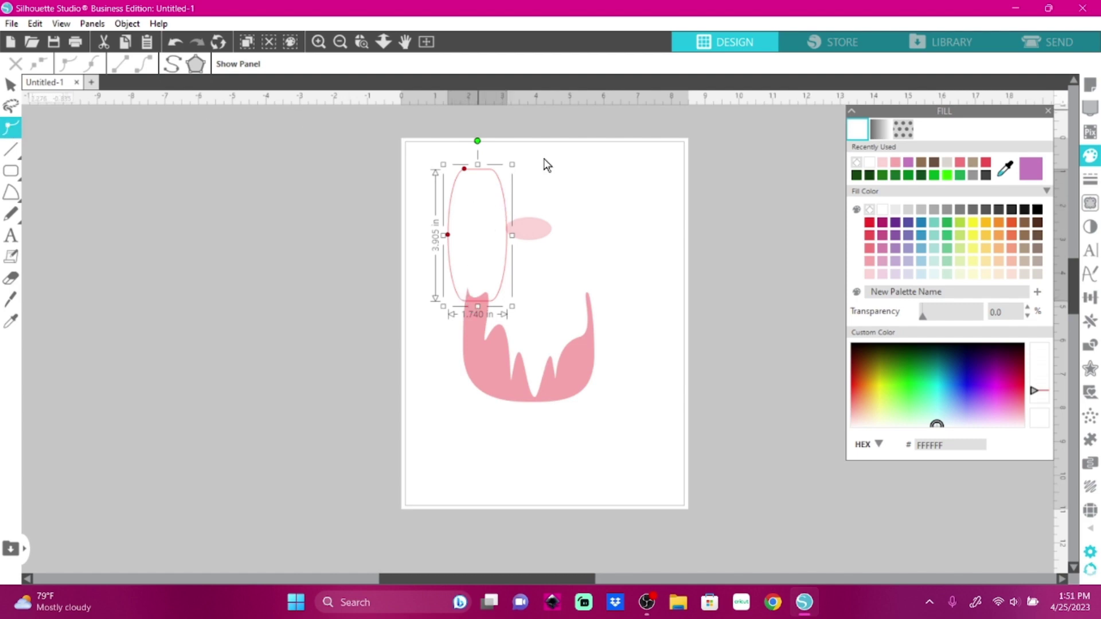
{"action": "left_click", "coordinate": [458, 185]}
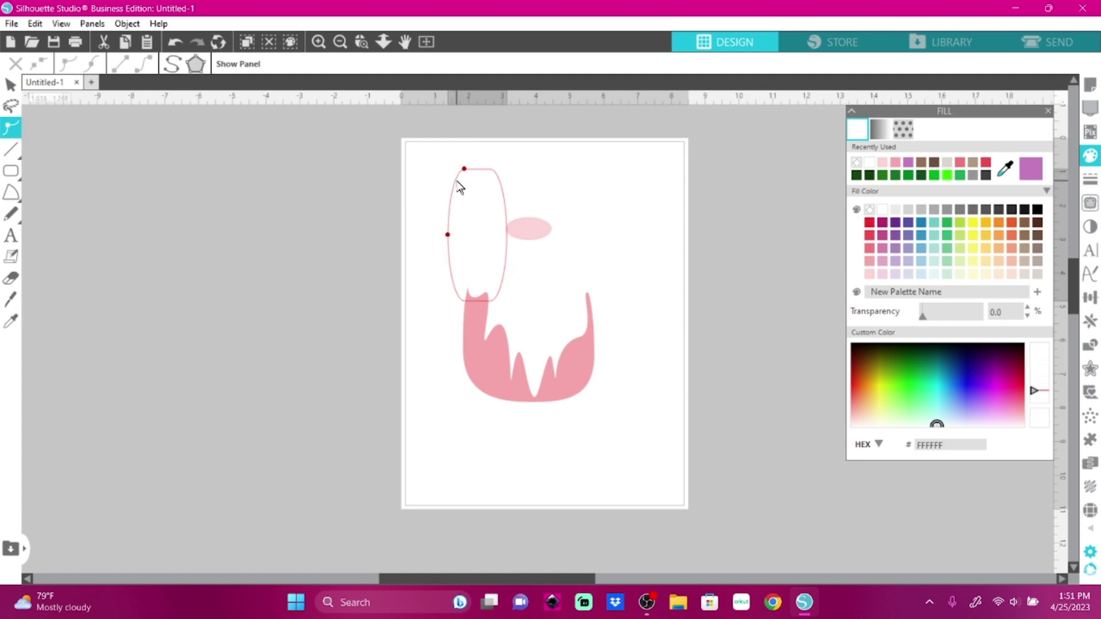
Step: Move the reshaped rounded rectangle over the pale pink ellipse and fill it with magenta C75187
{"action": "left_click_drag", "start_coordinate": [459, 185], "coordinate": [513, 180]}
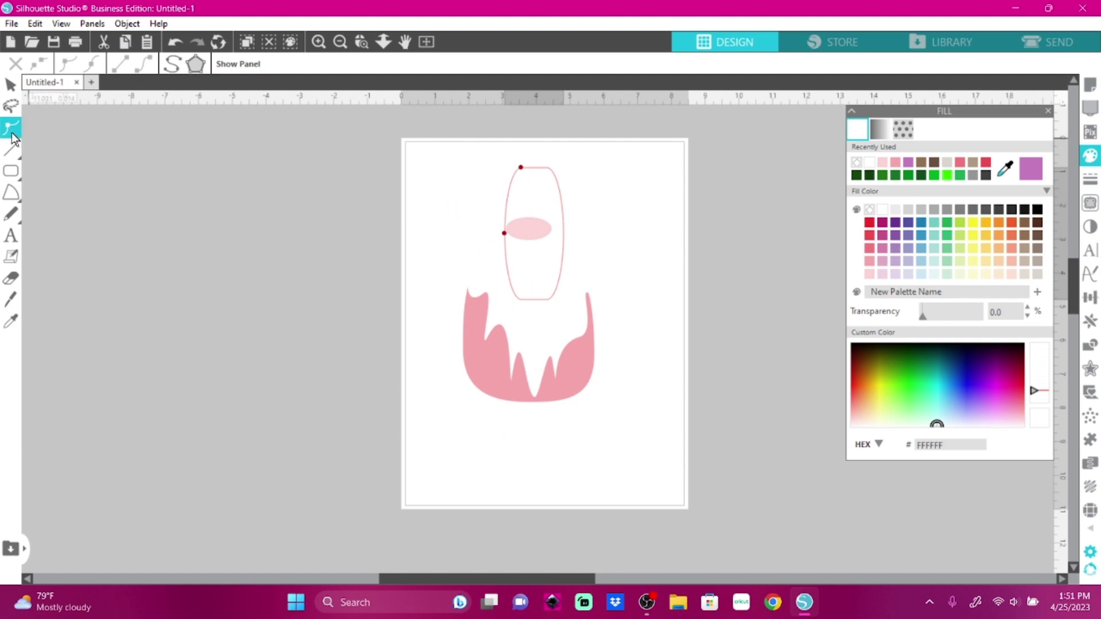
{"action": "left_click", "coordinate": [883, 235]}
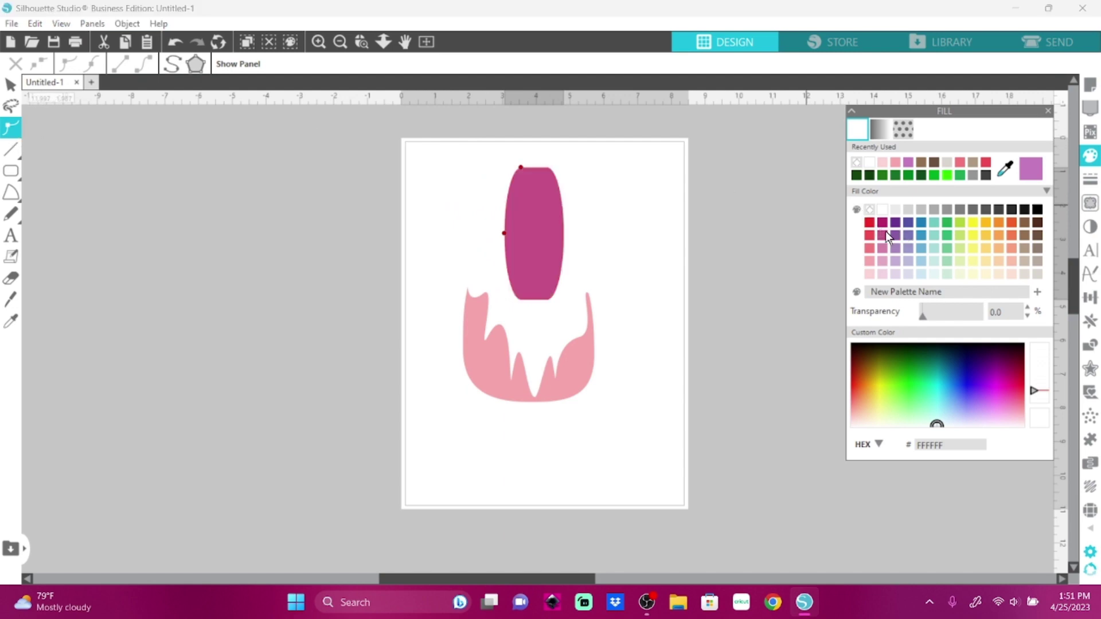
{"action": "mouse_move", "coordinate": [508, 235]}
{"action": "left_mouse_down"}
{"action": "mouse_move", "coordinate": [486, 224]}
{"action": "mouse_move", "coordinate": [512, 245]}
{"action": "left_mouse_up"}
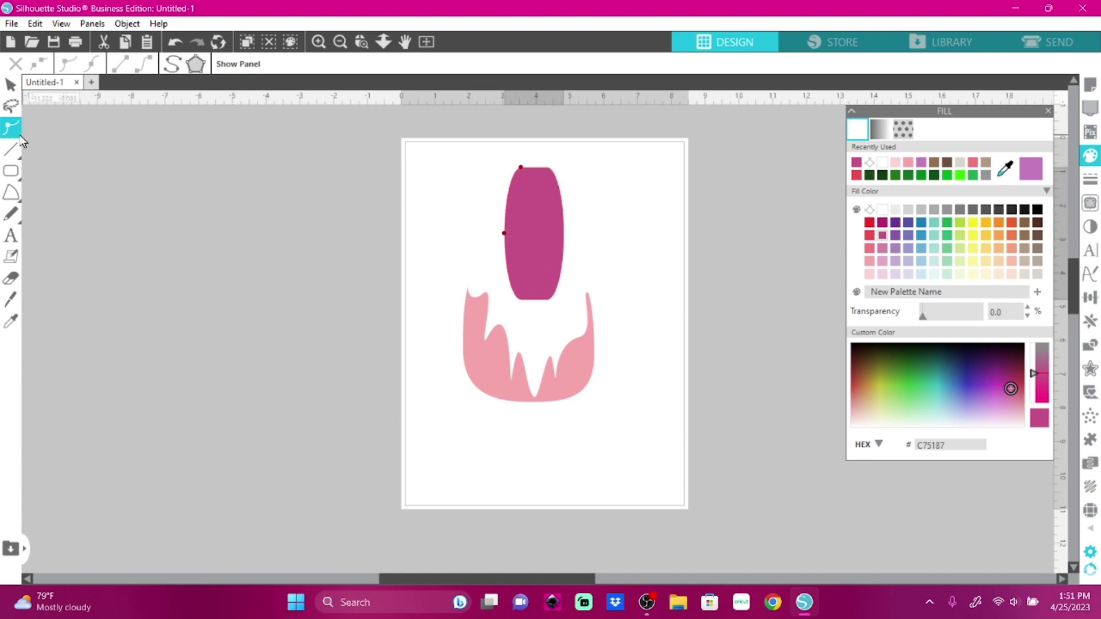
Step: Move the magenta shape across the page's left edge and delete it
{"action": "mouse_move", "coordinate": [12, 159]}
{"action": "left_click", "coordinate": [536, 217]}
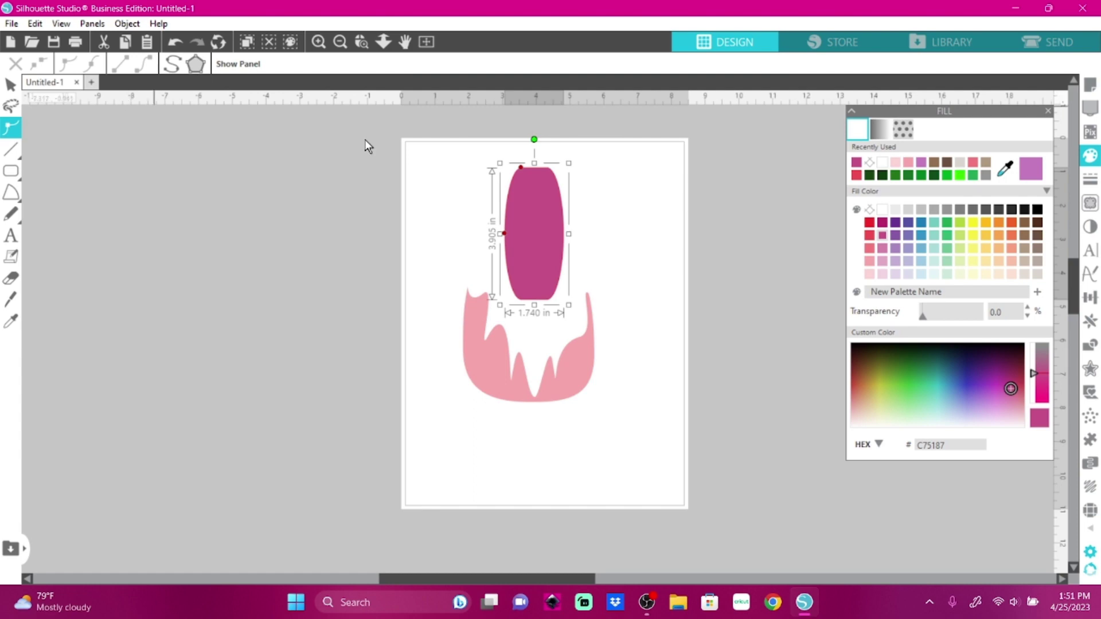
{"action": "left_click_drag", "start_coordinate": [542, 219], "coordinate": [400, 208]}
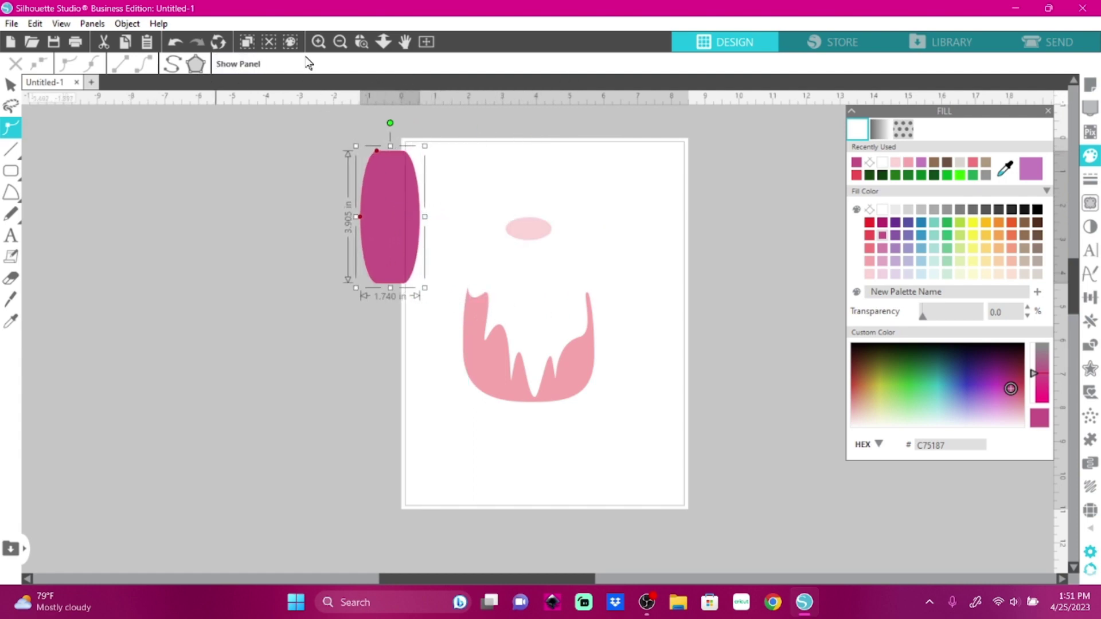
{"action": "left_click", "coordinate": [269, 42]}
{"action": "left_click", "coordinate": [389, 208]}
{"action": "left_click", "coordinate": [10, 85]}
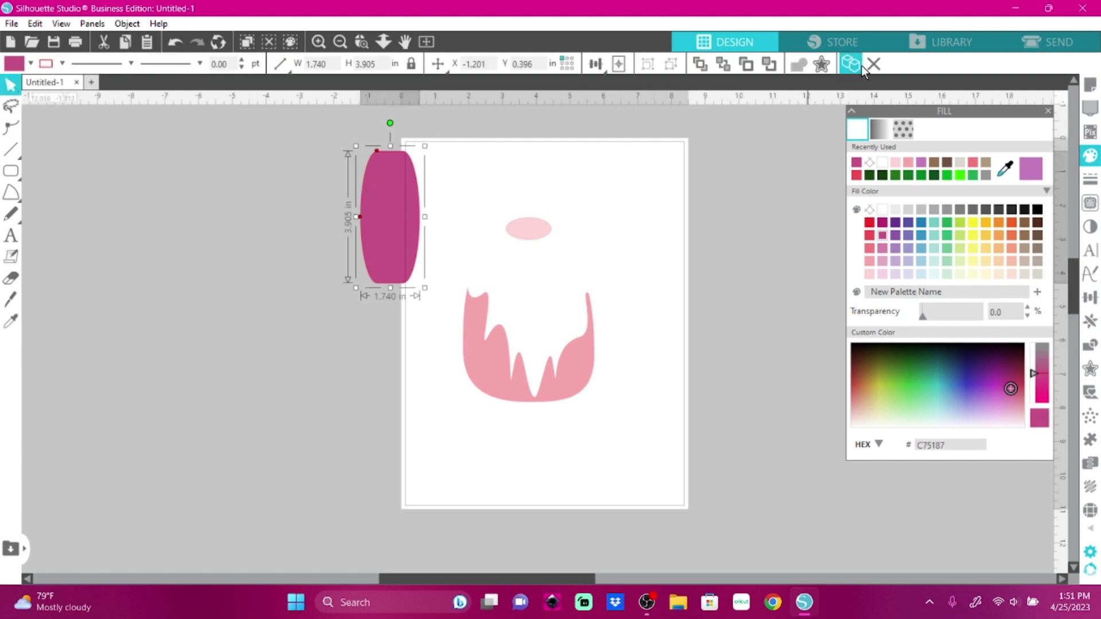
{"action": "left_click", "coordinate": [871, 66]}
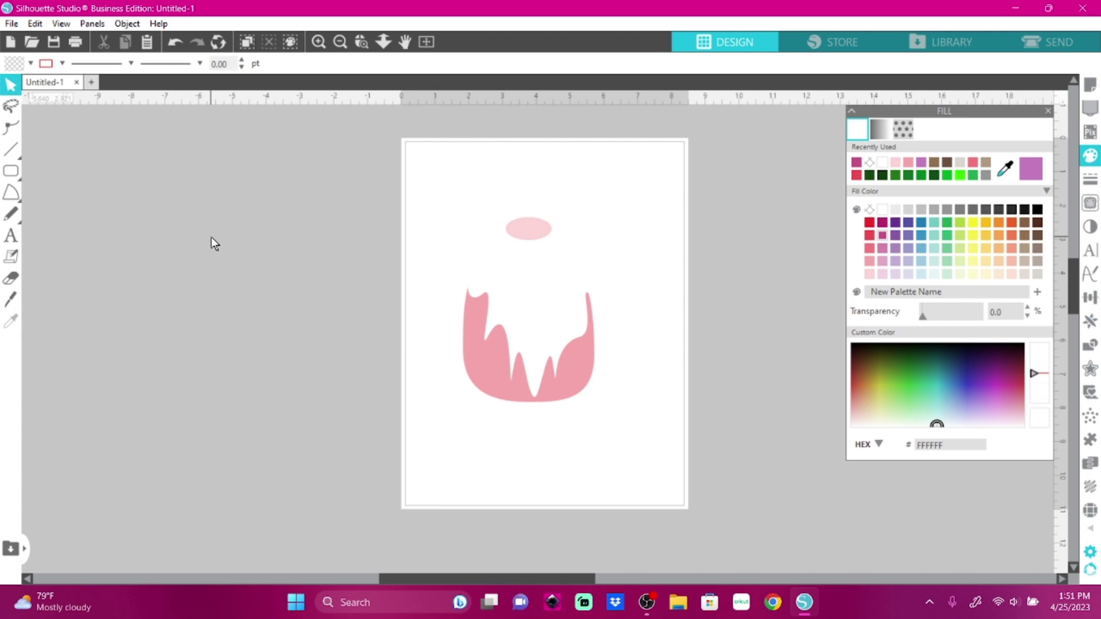
Step: Draw a circular sector with a radius of about 1.63 in and an angle of about 54° in the page's upper left corner
{"action": "left_click", "coordinate": [19, 203]}
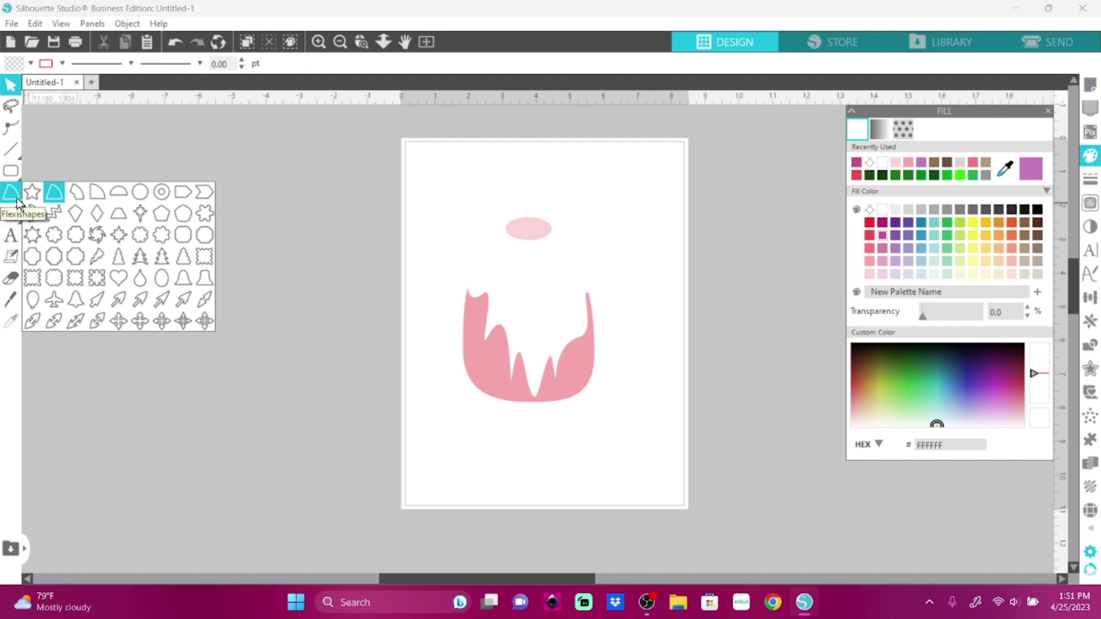
{"action": "left_click", "coordinate": [54, 197]}
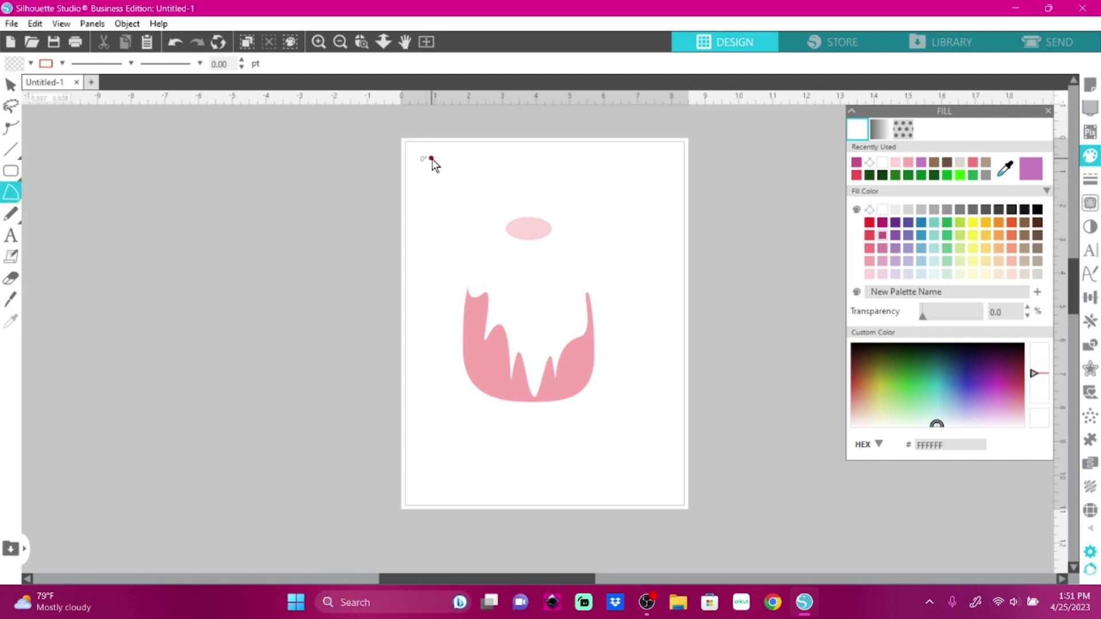
{"action": "left_click_drag", "start_coordinate": [433, 160], "coordinate": [431, 213]}
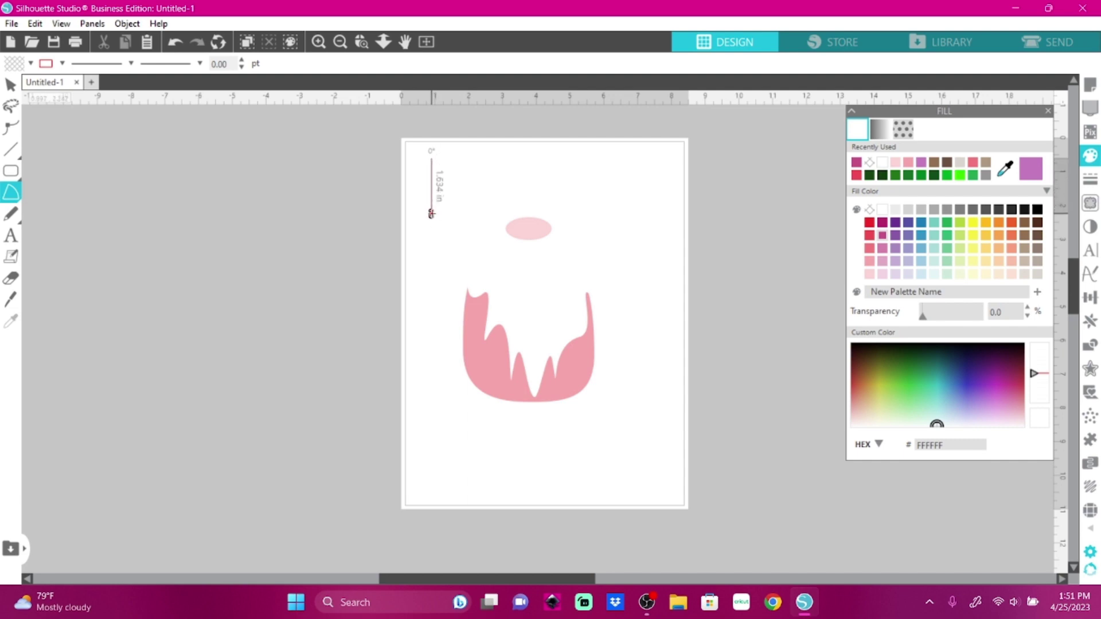
{"action": "left_click", "coordinate": [498, 207]}
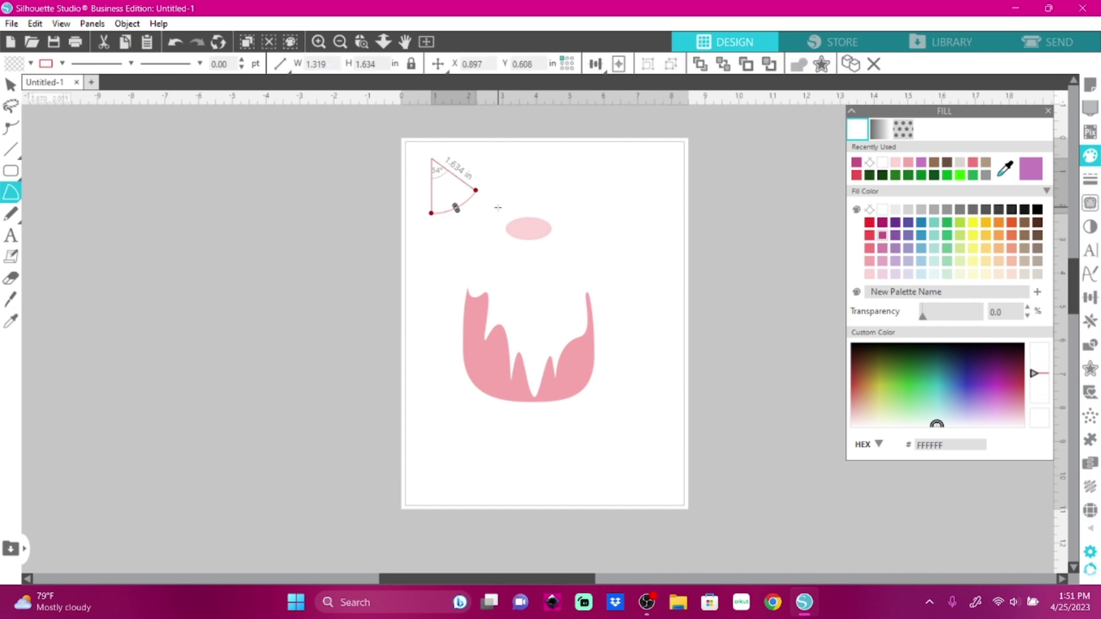
Step: Resize the circular sector to a radius of about 4.57 in and an angle of about 31°
{"action": "left_click", "coordinate": [10, 86]}
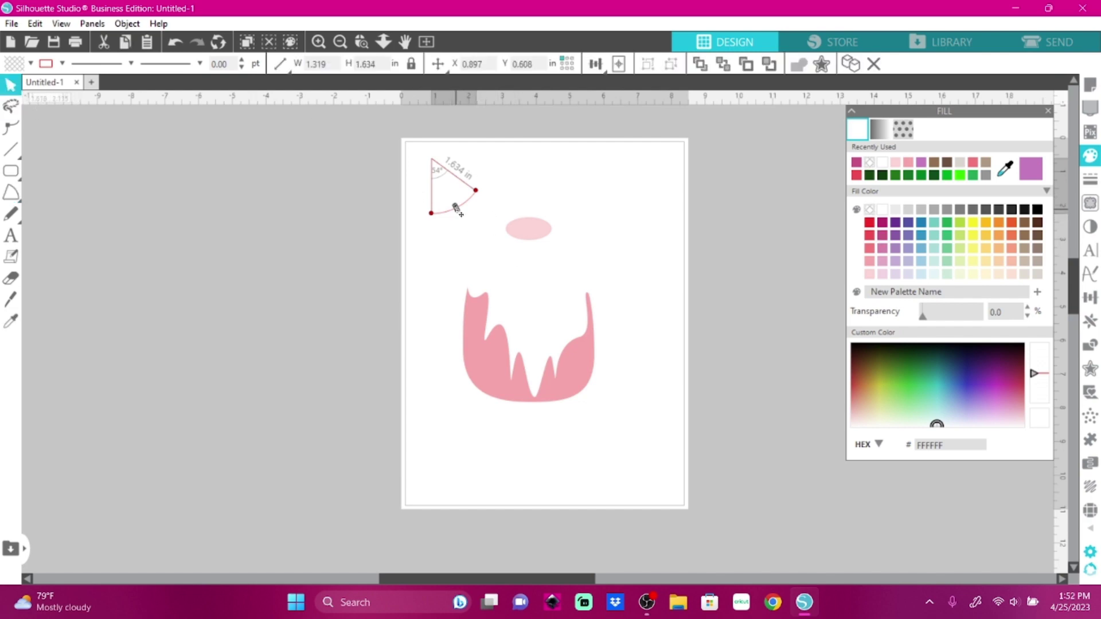
{"action": "left_click_drag", "start_coordinate": [460, 213], "coordinate": [545, 347]}
{"action": "left_click_drag", "start_coordinate": [609, 292], "coordinate": [541, 340]}
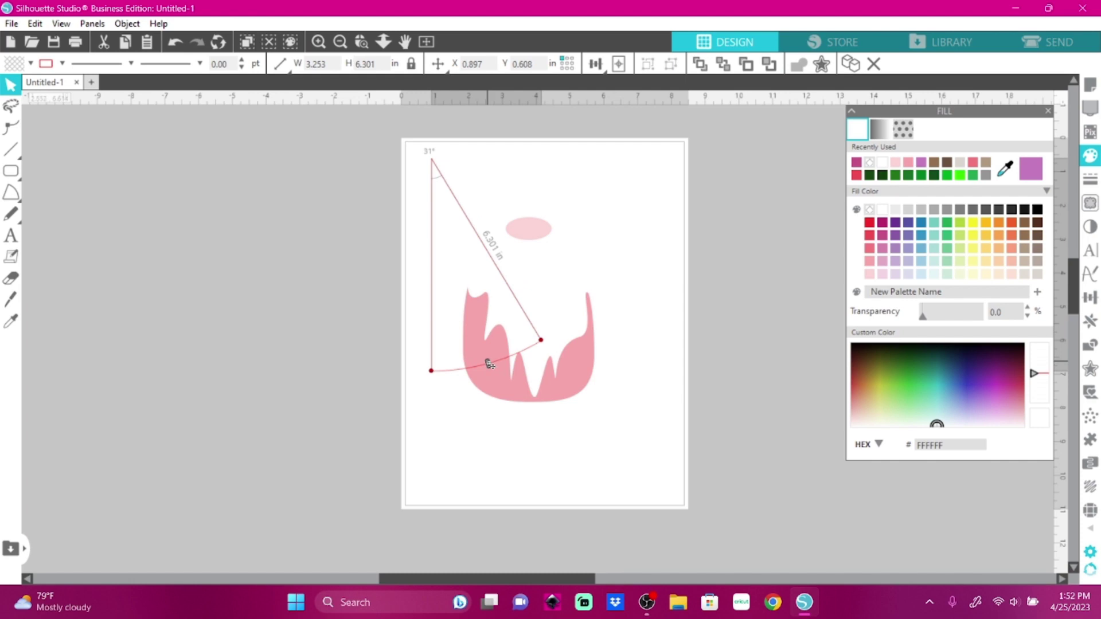
{"action": "left_click_drag", "start_coordinate": [490, 365], "coordinate": [474, 306]}
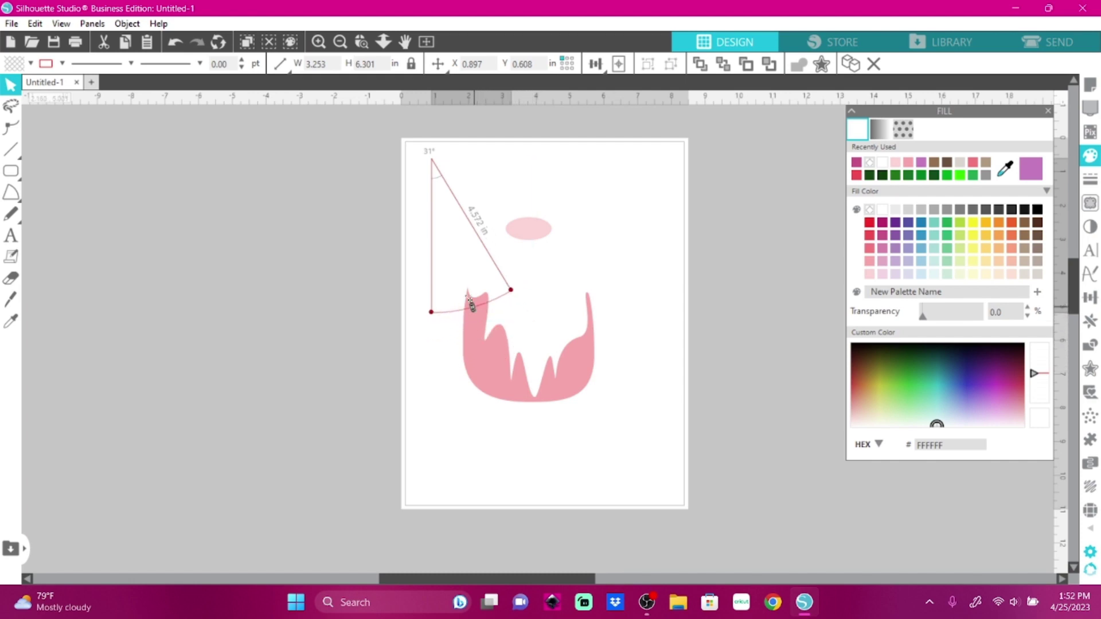
{"action": "left_click", "coordinate": [441, 195]}
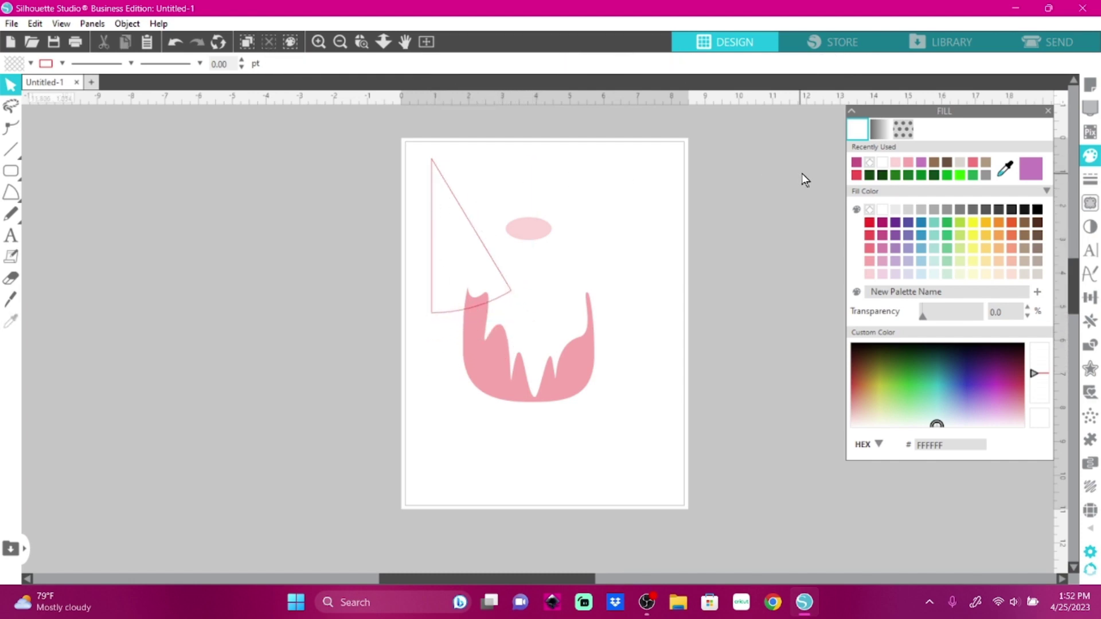
Step: Fill the circular sector with purple A786BD and rotate it clockwise so that its tip points straight up
{"action": "left_click", "coordinate": [468, 291]}
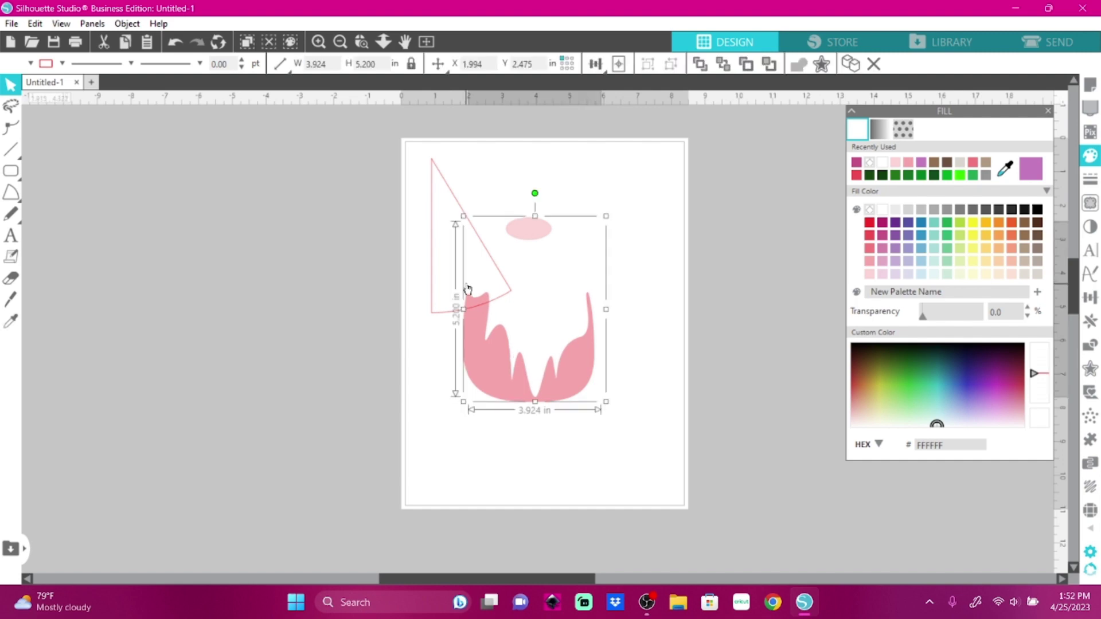
{"action": "left_click", "coordinate": [434, 265]}
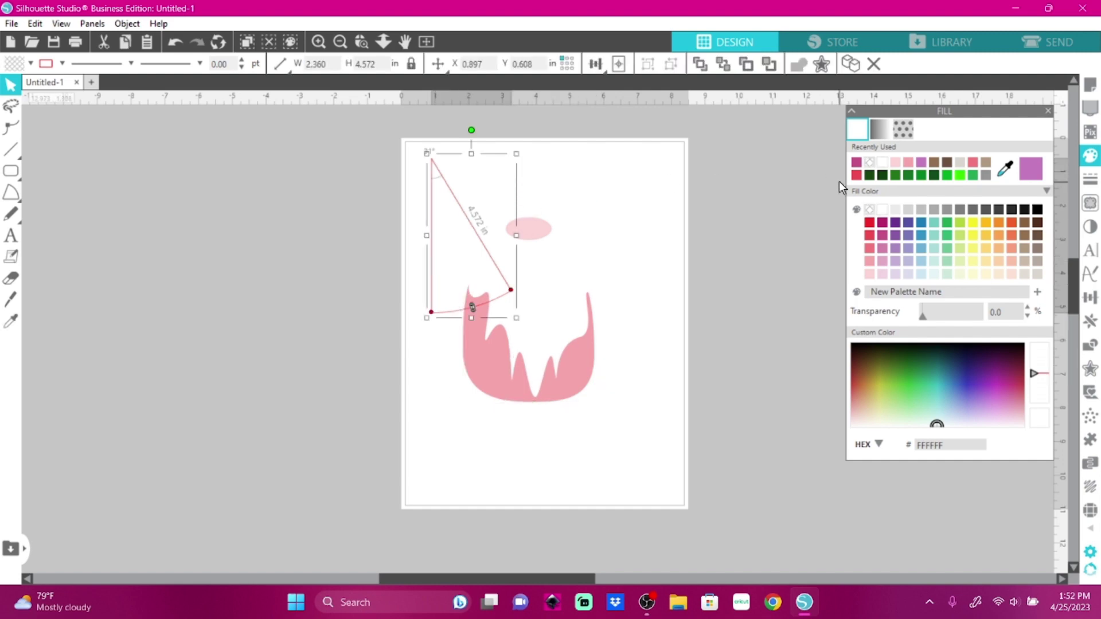
{"action": "left_click", "coordinate": [895, 247]}
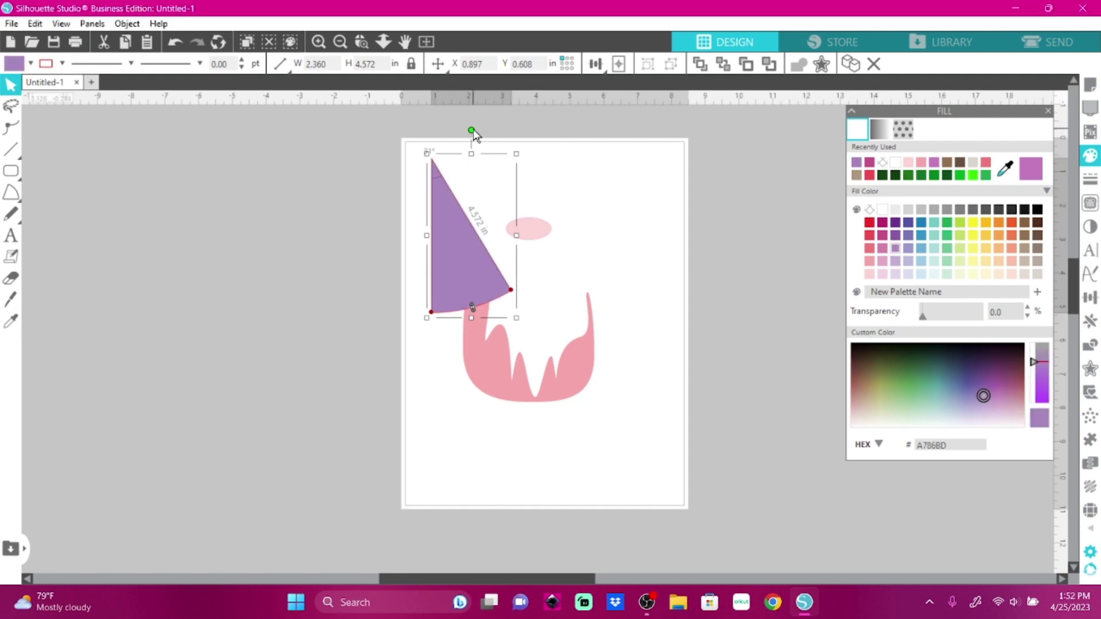
{"action": "left_click_drag", "start_coordinate": [472, 130], "coordinate": [501, 129]}
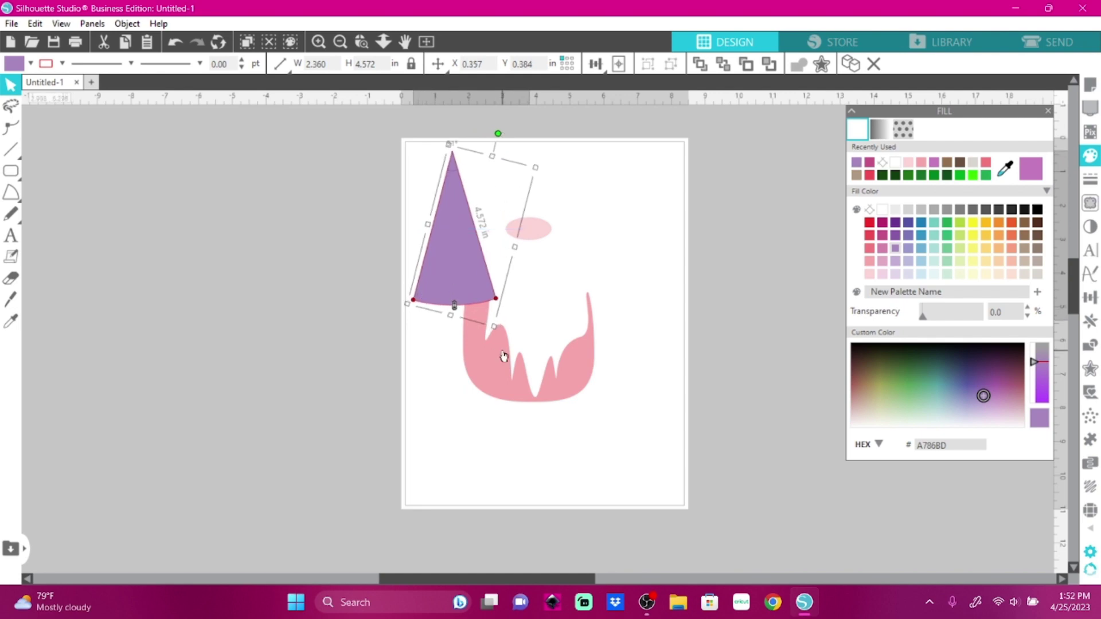
Step: Move the pink body, white dripping shape and pale ellipse down the page, and place the purple cone directly above the ellipse
{"action": "left_click", "coordinate": [466, 393]}
{"action": "left_click_drag", "start_coordinate": [551, 182], "coordinate": [580, 332]}
{"action": "left_click_drag", "start_coordinate": [538, 274], "coordinate": [542, 329]}
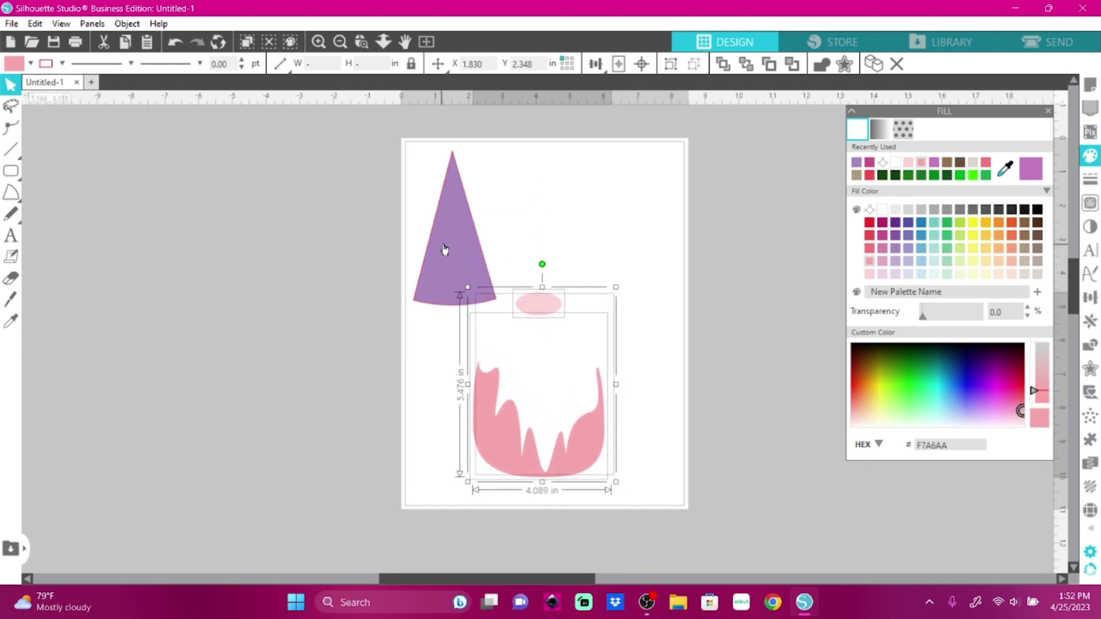
{"action": "left_click_drag", "start_coordinate": [441, 244], "coordinate": [522, 235]}
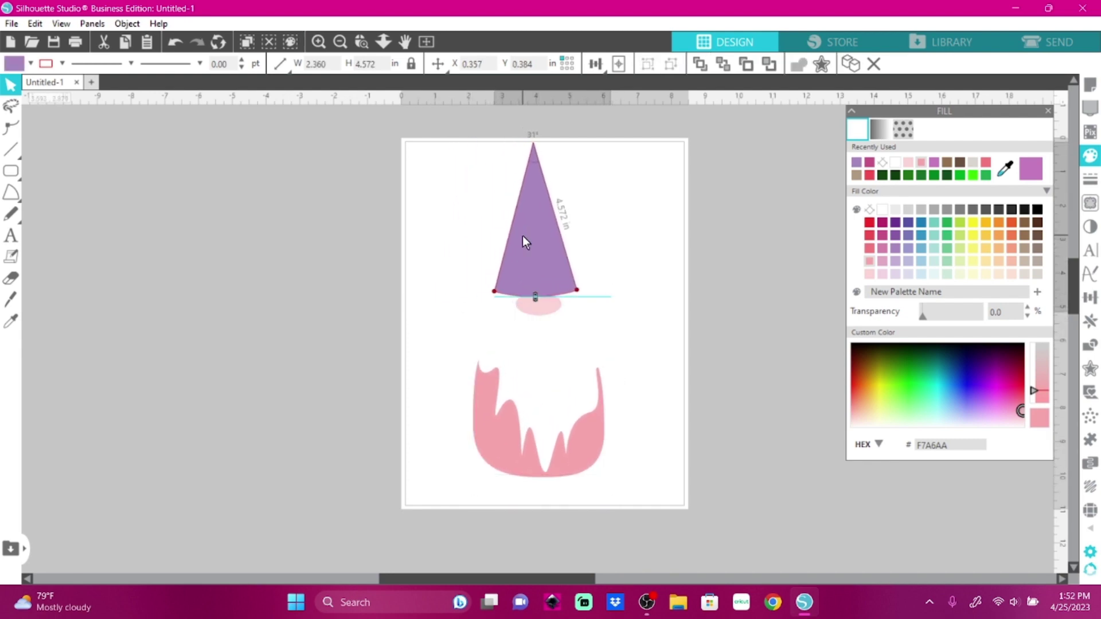
{"action": "left_click", "coordinate": [523, 236]}
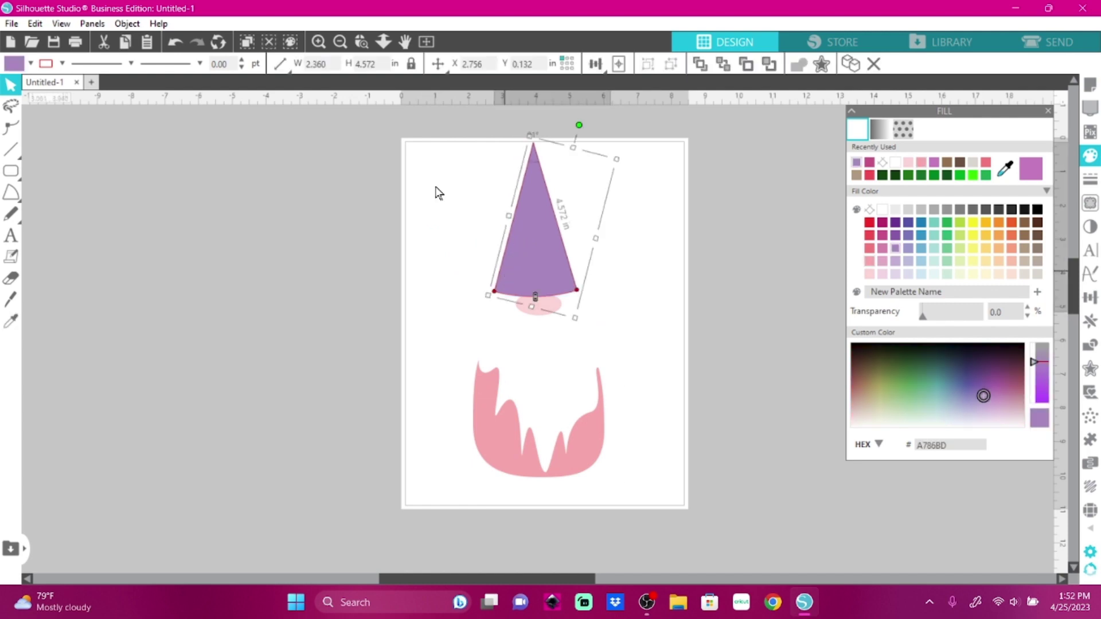
Step: Widen the purple cone's angle on both sides and extend its radius to about 5.33 in
{"action": "left_click", "coordinate": [11, 127]}
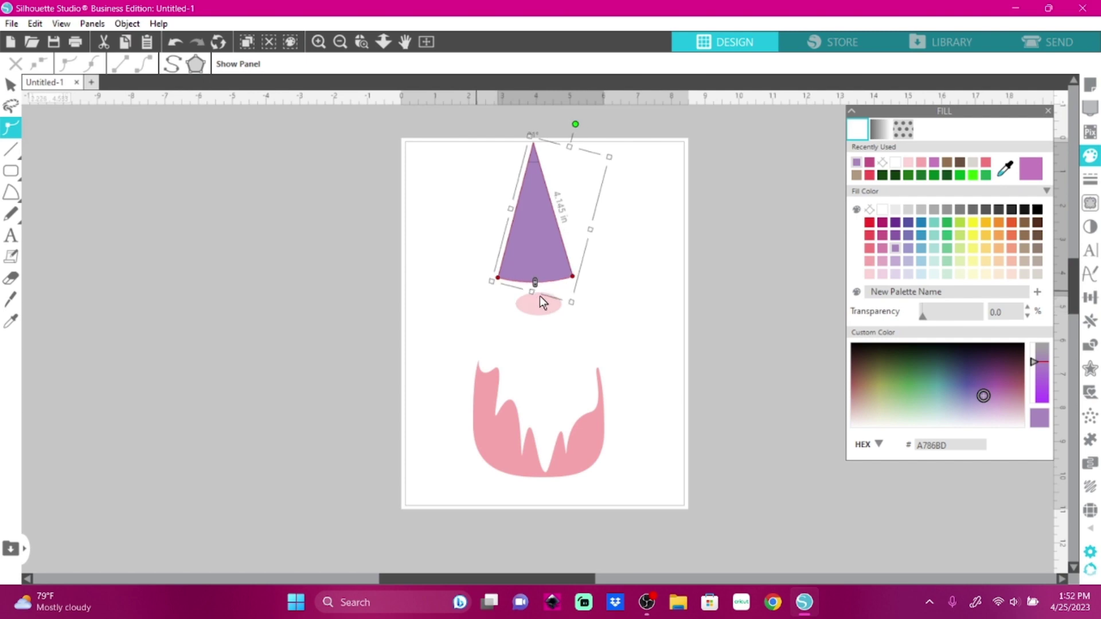
{"action": "left_click_drag", "start_coordinate": [537, 298], "coordinate": [539, 321]}
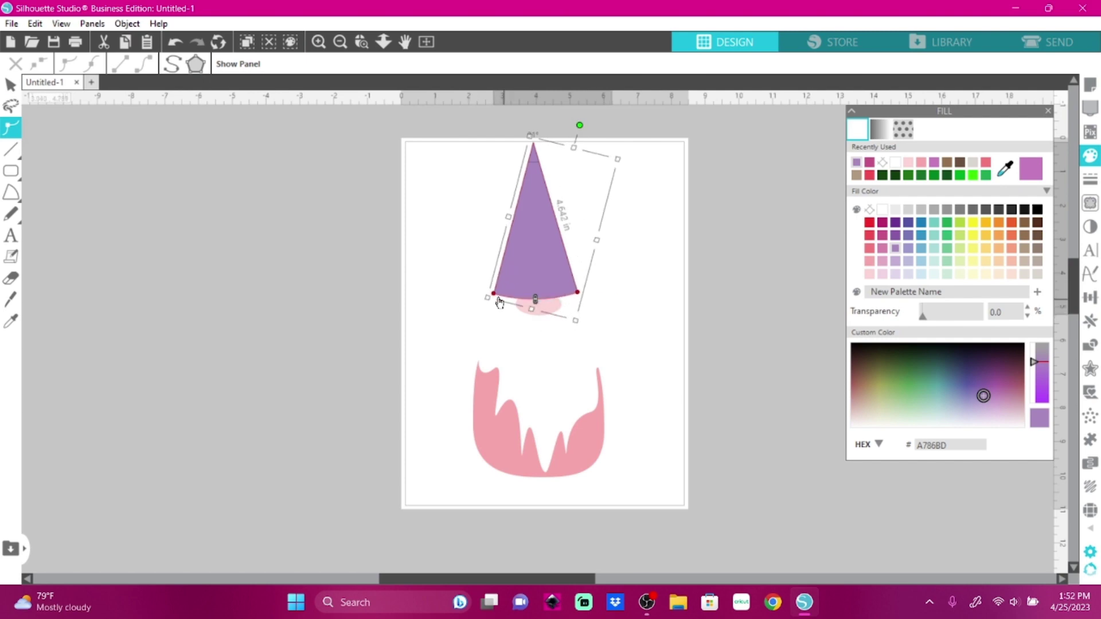
{"action": "left_click_drag", "start_coordinate": [494, 294], "coordinate": [485, 296]}
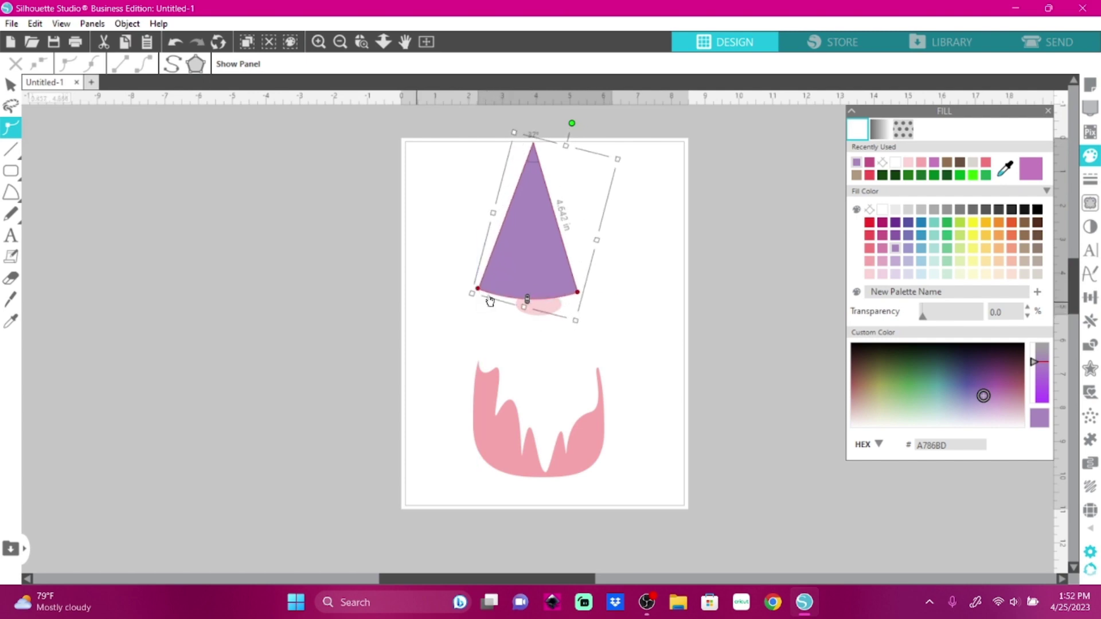
{"action": "left_click_drag", "start_coordinate": [578, 293], "coordinate": [534, 336]}
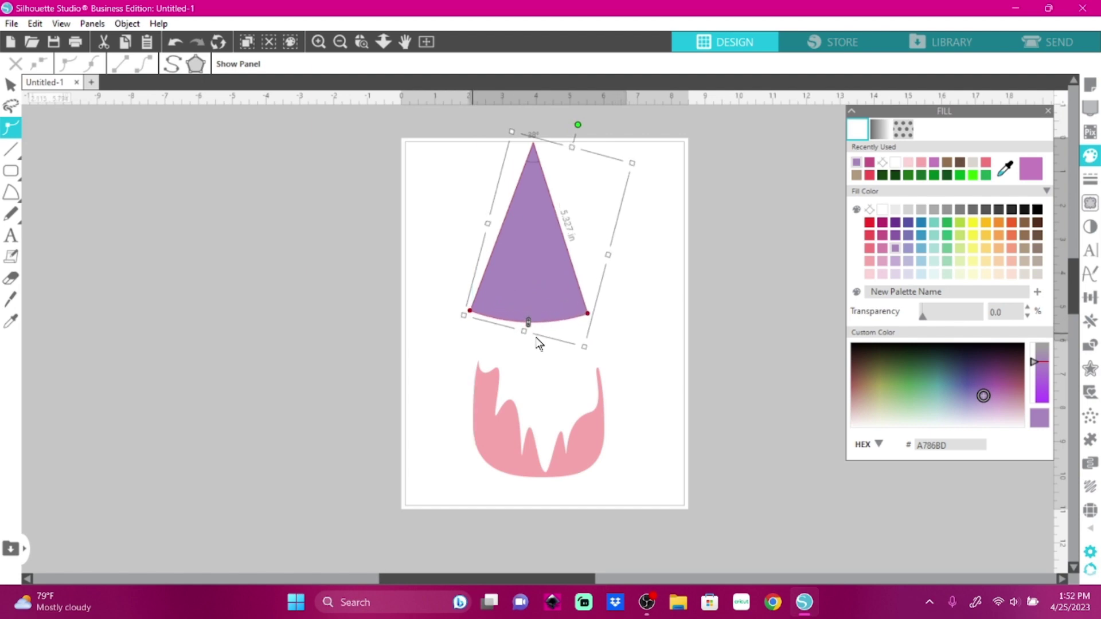
Step: Move the purple cone aside to the left and bring the pale pink ellipse to the front
{"action": "left_click_drag", "start_coordinate": [545, 287], "coordinate": [509, 275]}
{"action": "left_click", "coordinate": [552, 302]}
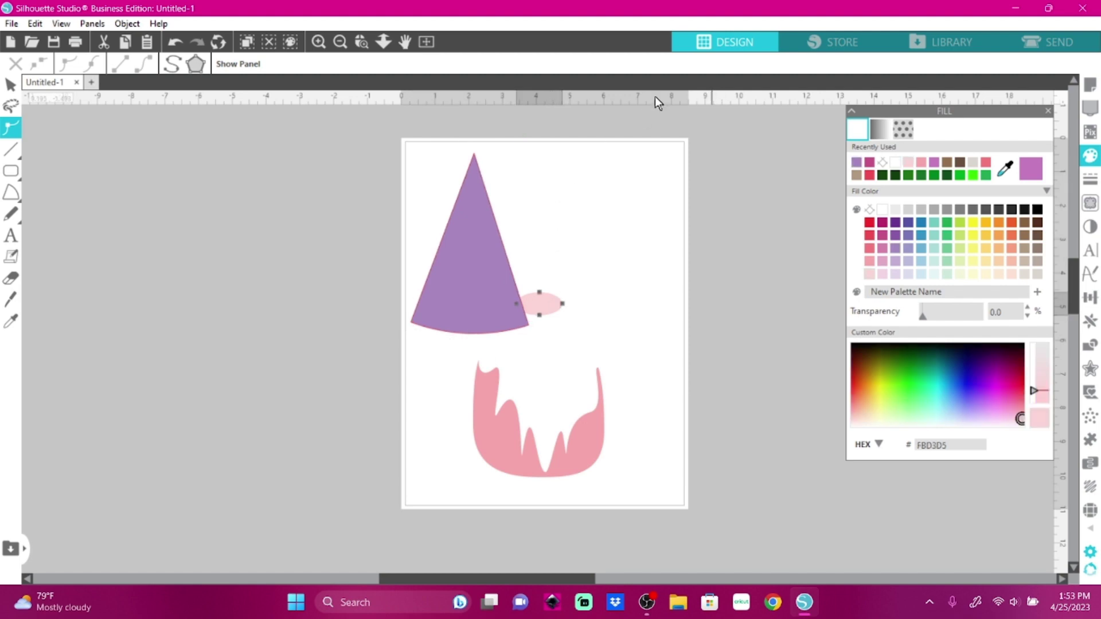
{"action": "key", "text": "v"}
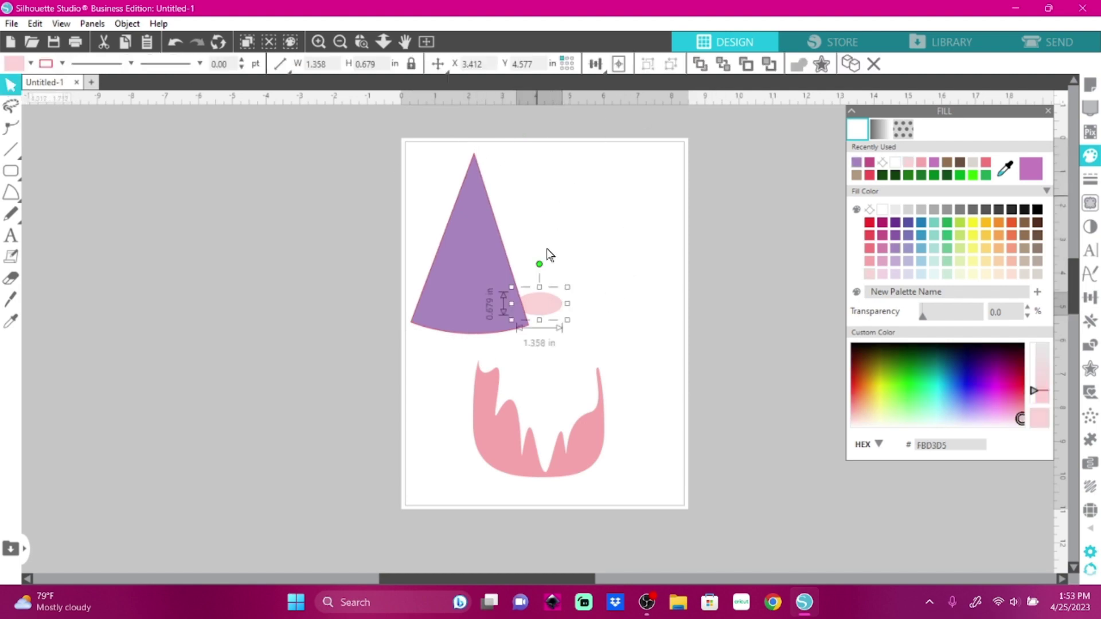
{"action": "left_click", "coordinate": [700, 64]}
Step: Center the purple cone above the pink body and place the pale ellipse over the middle of its curved bottom edge
{"action": "left_click_drag", "start_coordinate": [470, 267], "coordinate": [541, 270]}
{"action": "left_click_drag", "start_coordinate": [543, 307], "coordinate": [542, 342]}
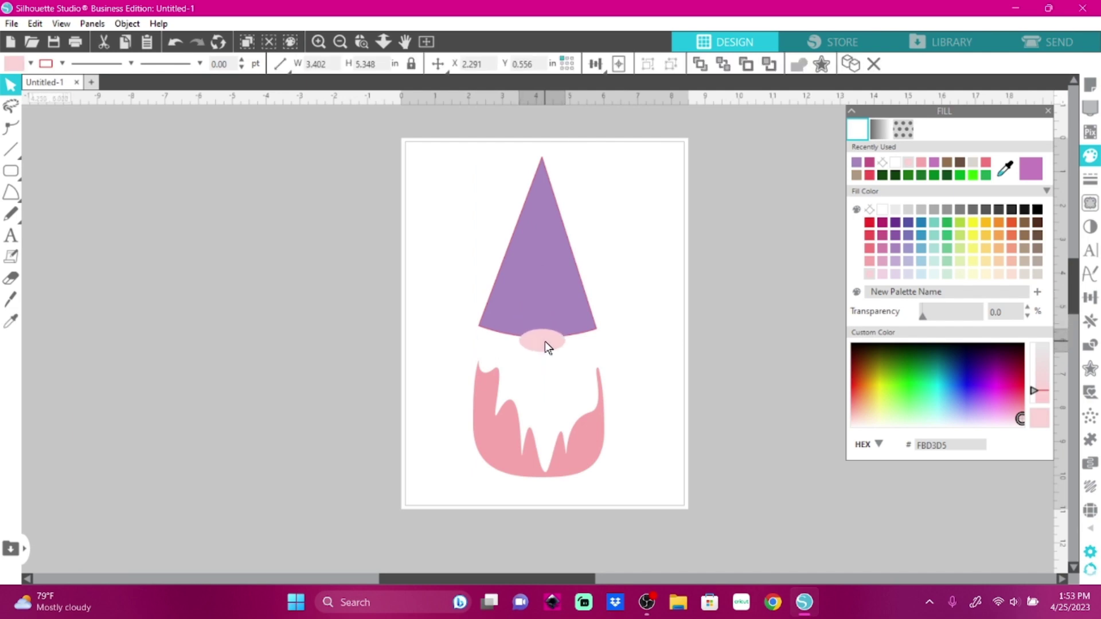
{"action": "key", "text": "Escape"}
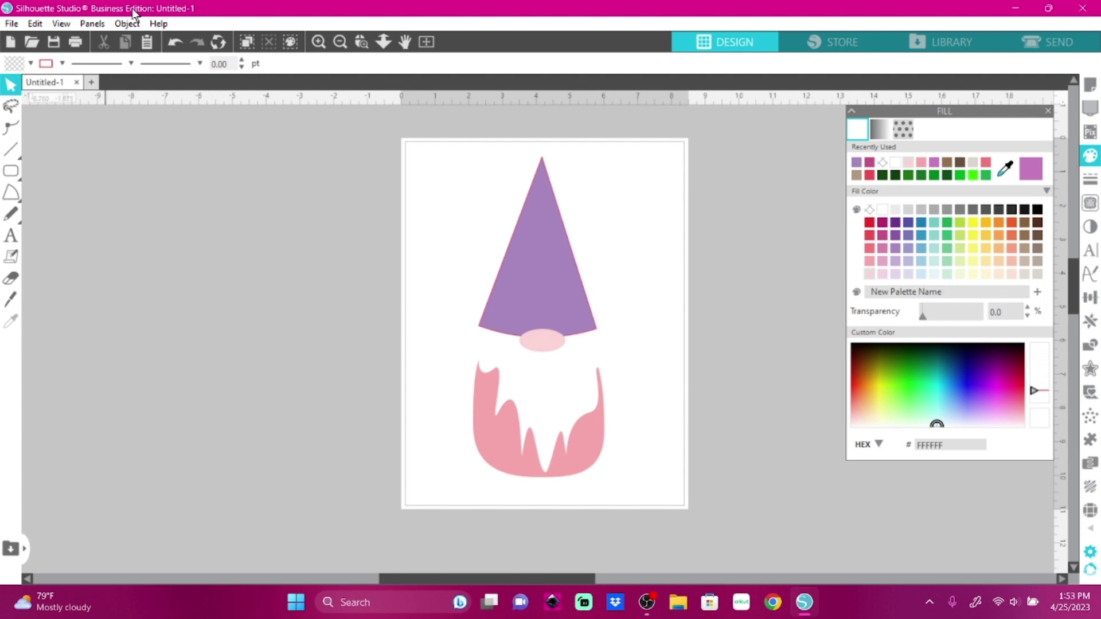
Step: Set the purple cone's line color to transparent to remove its red outline
{"action": "left_click", "coordinate": [559, 231]}
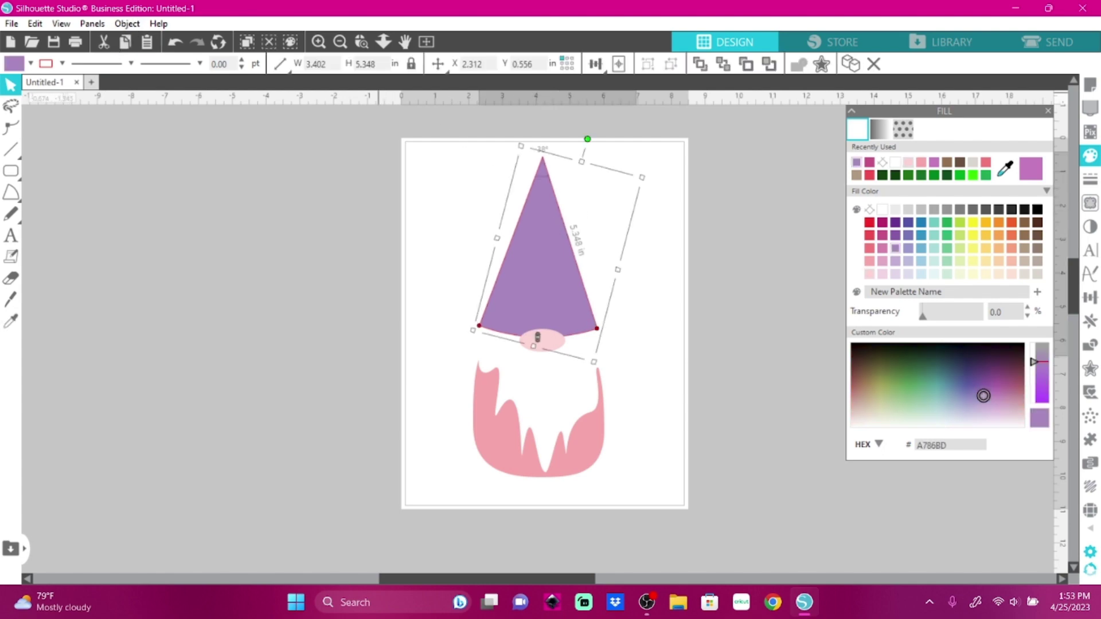
{"action": "left_click", "coordinate": [48, 66]}
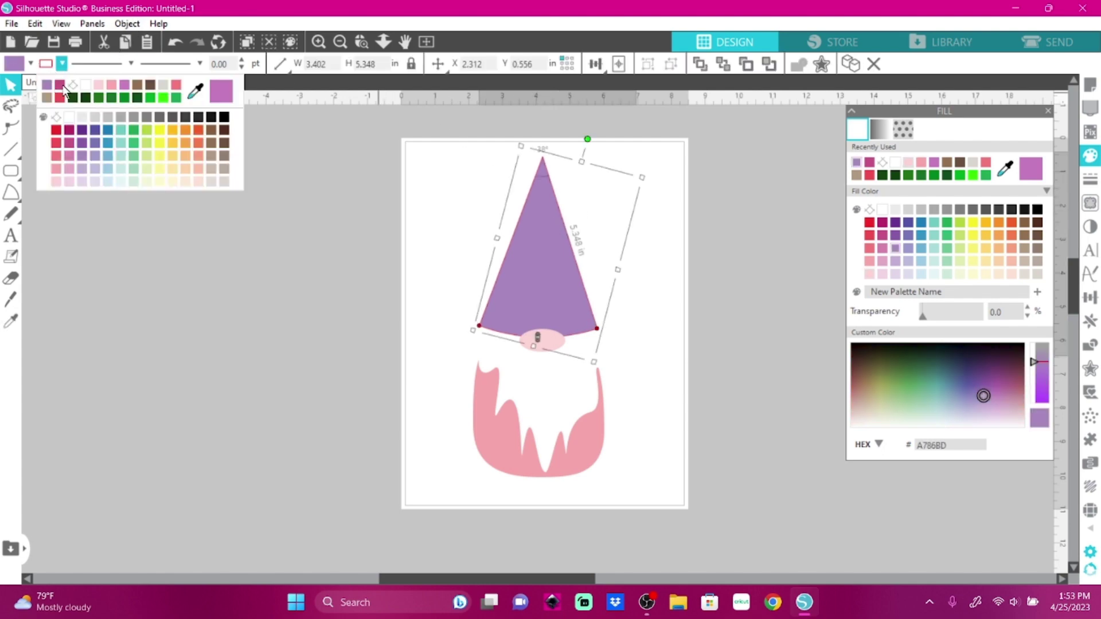
{"action": "left_click", "coordinate": [73, 87]}
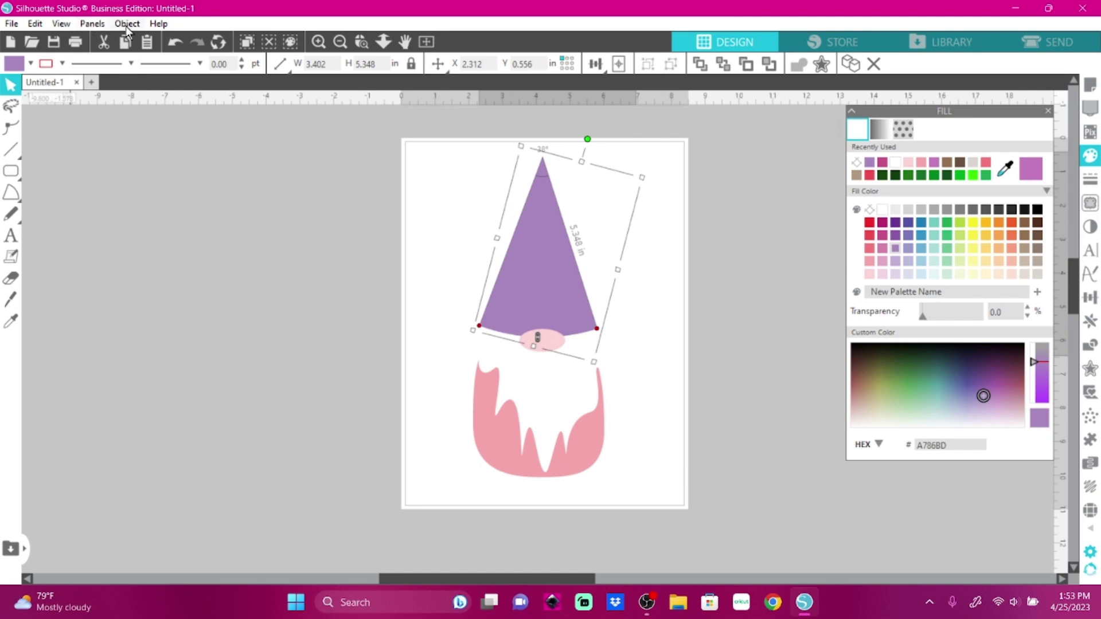
Step: Try to release the purple cone's compound path and open its points for editing
{"action": "left_click", "coordinate": [126, 24]}
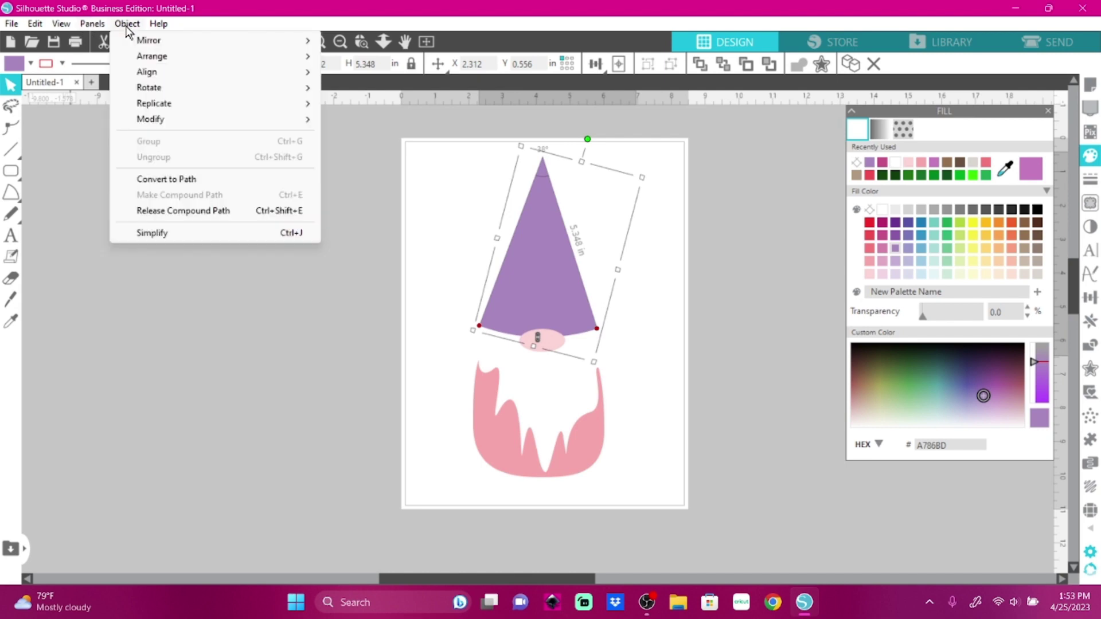
{"action": "left_click", "coordinate": [153, 211]}
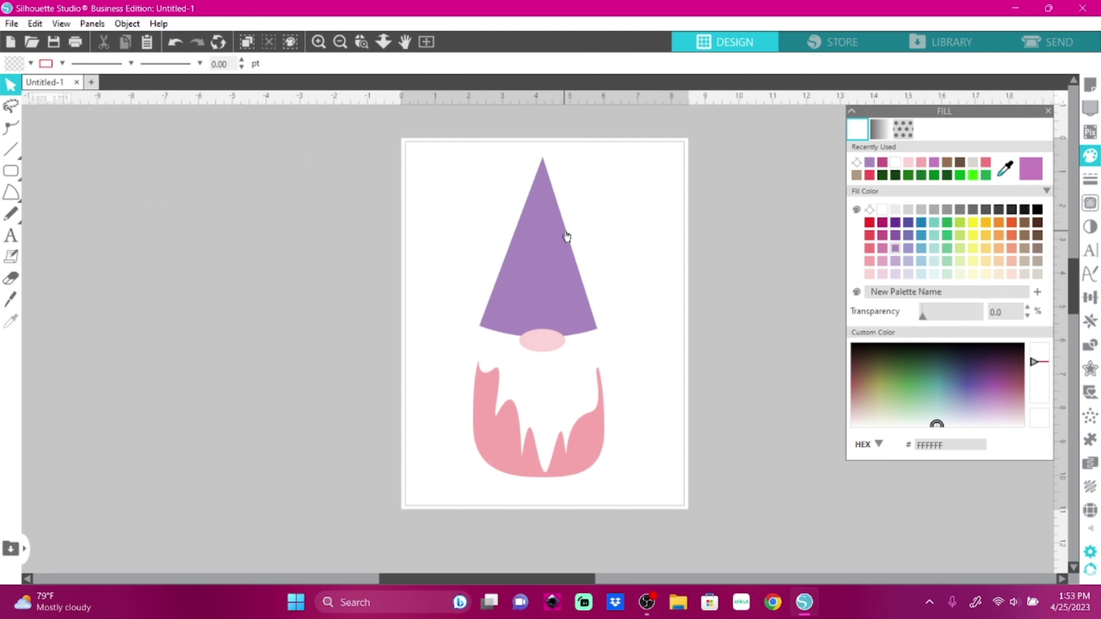
{"action": "left_click", "coordinate": [10, 129]}
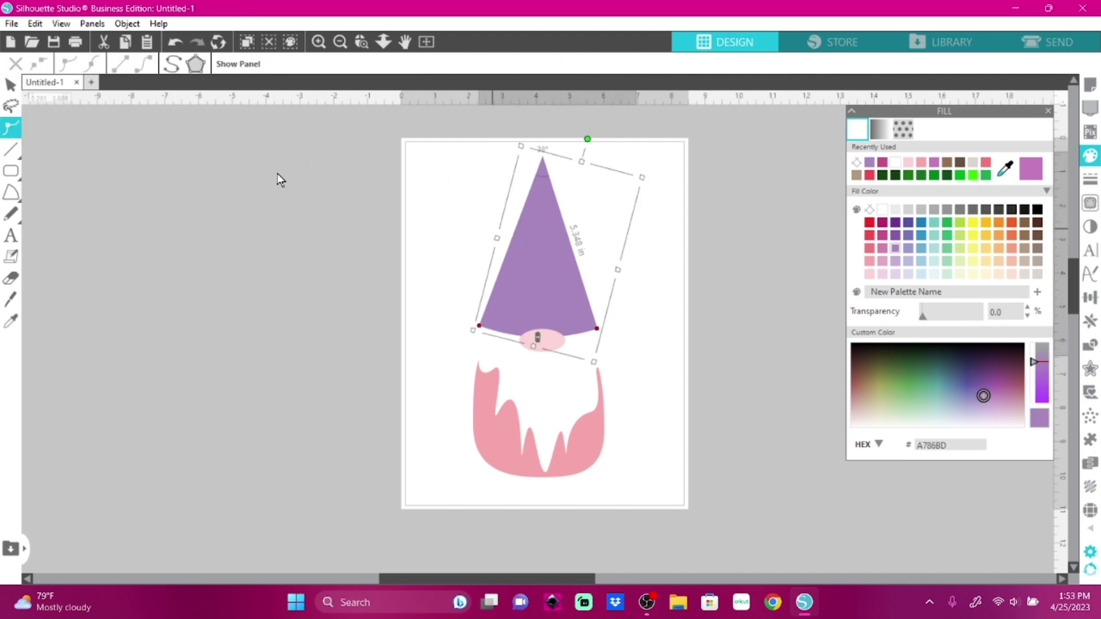
{"action": "key", "text": "Escape"}
{"action": "key", "text": "Escape"}
{"action": "left_click", "coordinate": [561, 251]}
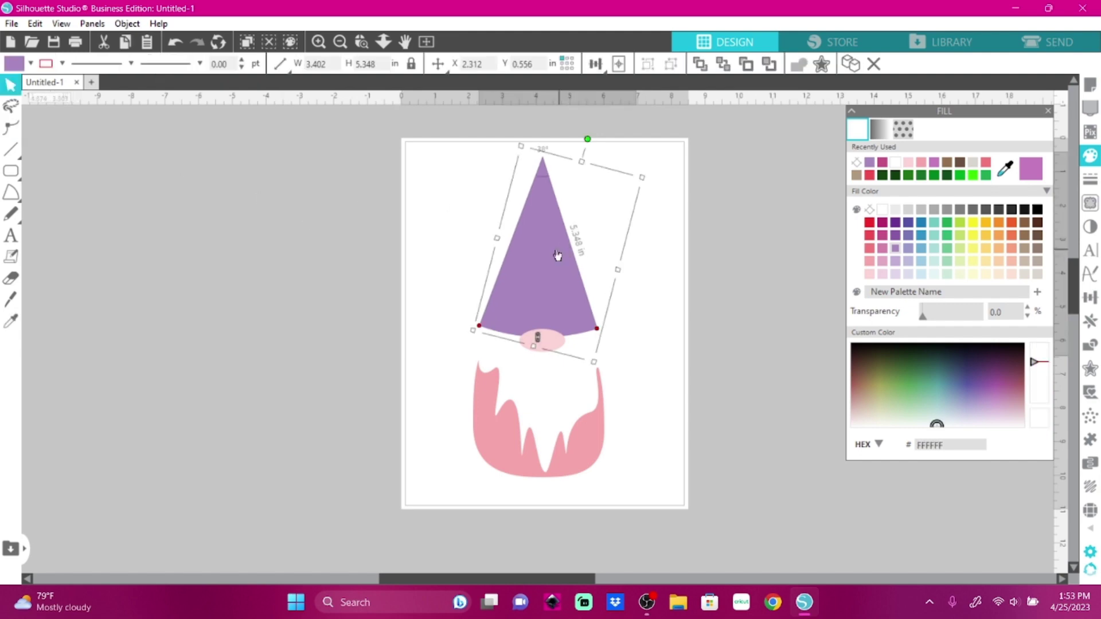
{"action": "left_click", "coordinate": [10, 129]}
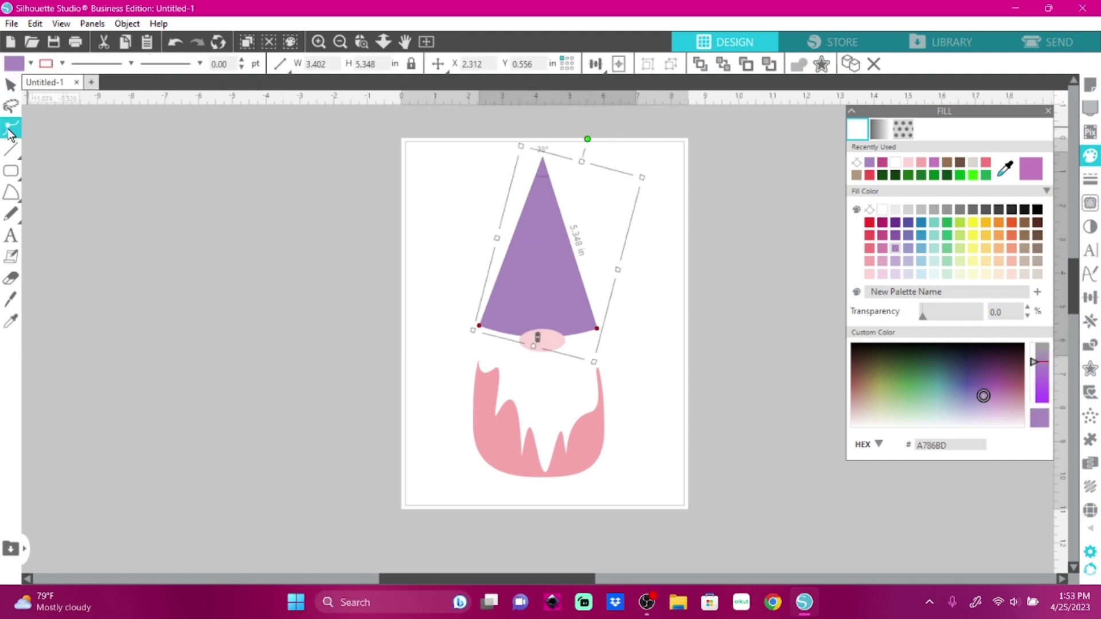
{"action": "key", "text": "Escape"}
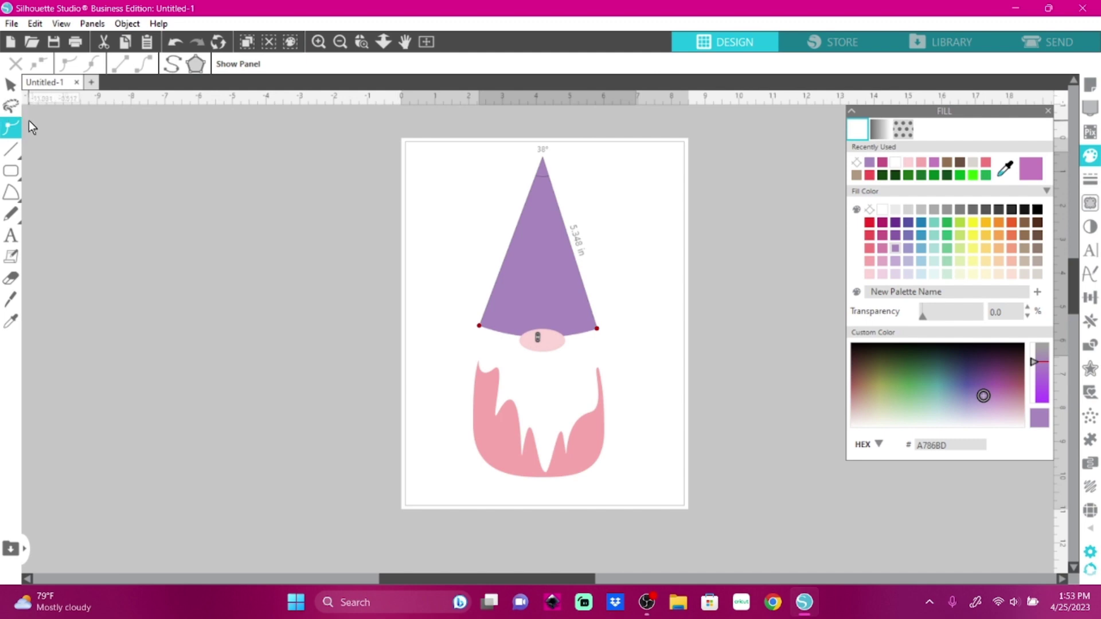
Step: Convert the purple cone to a path and shift it slightly to the left
{"action": "left_click", "coordinate": [114, 24]}
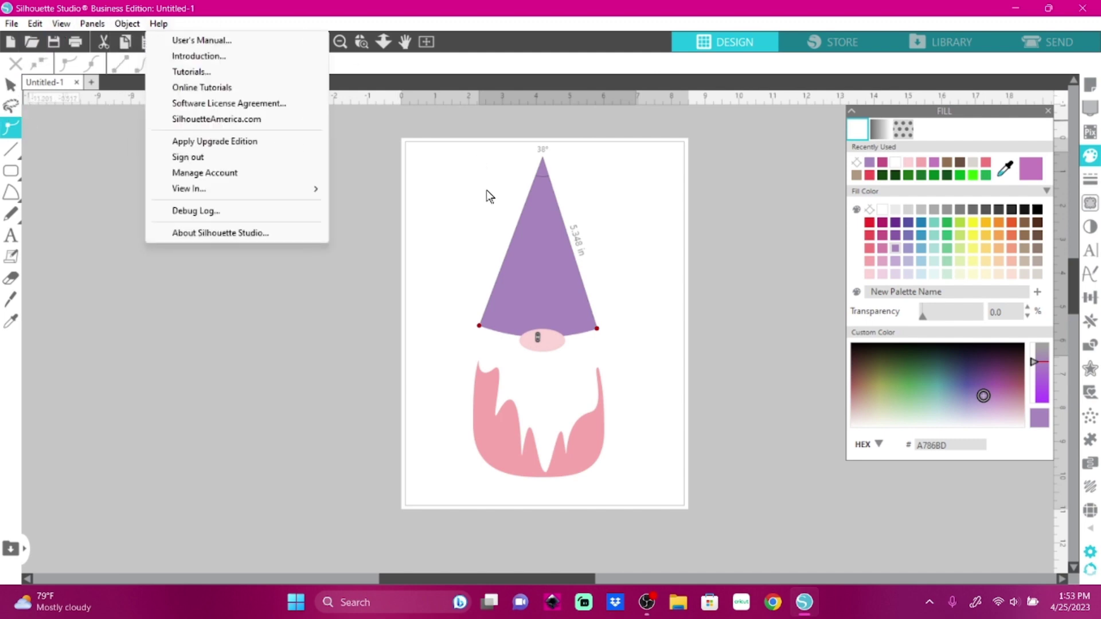
{"action": "left_click", "coordinate": [544, 245]}
{"action": "left_click", "coordinate": [138, 25]}
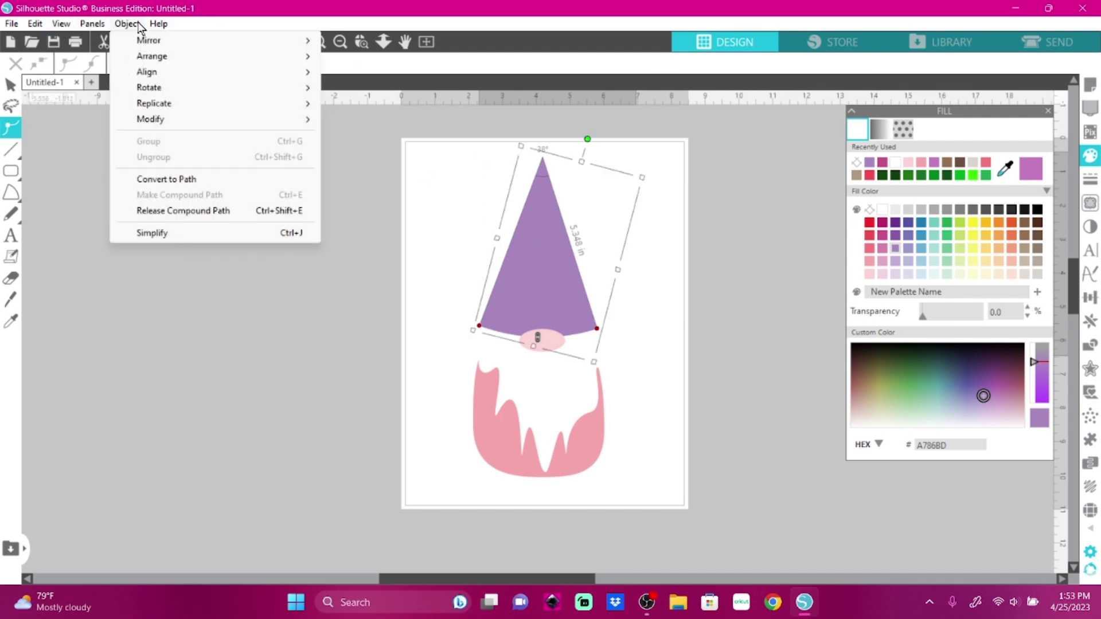
{"action": "left_click", "coordinate": [146, 181]}
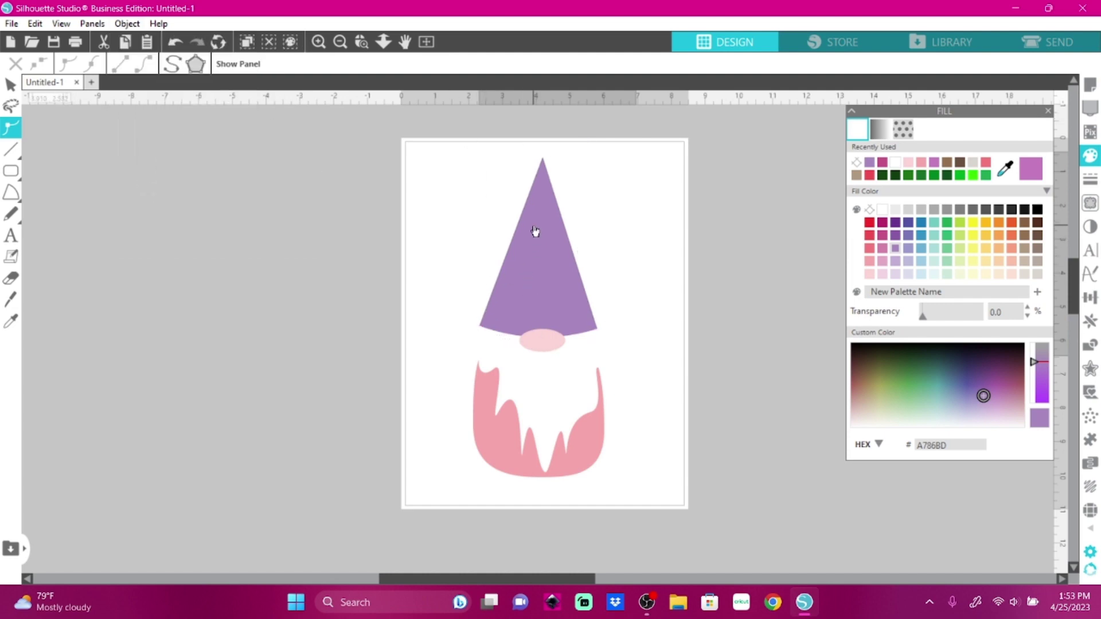
{"action": "mouse_move", "coordinate": [512, 229]}
{"action": "left_mouse_down"}
{"action": "mouse_move", "coordinate": [524, 228]}
{"action": "mouse_move", "coordinate": [510, 229]}
{"action": "left_mouse_up"}
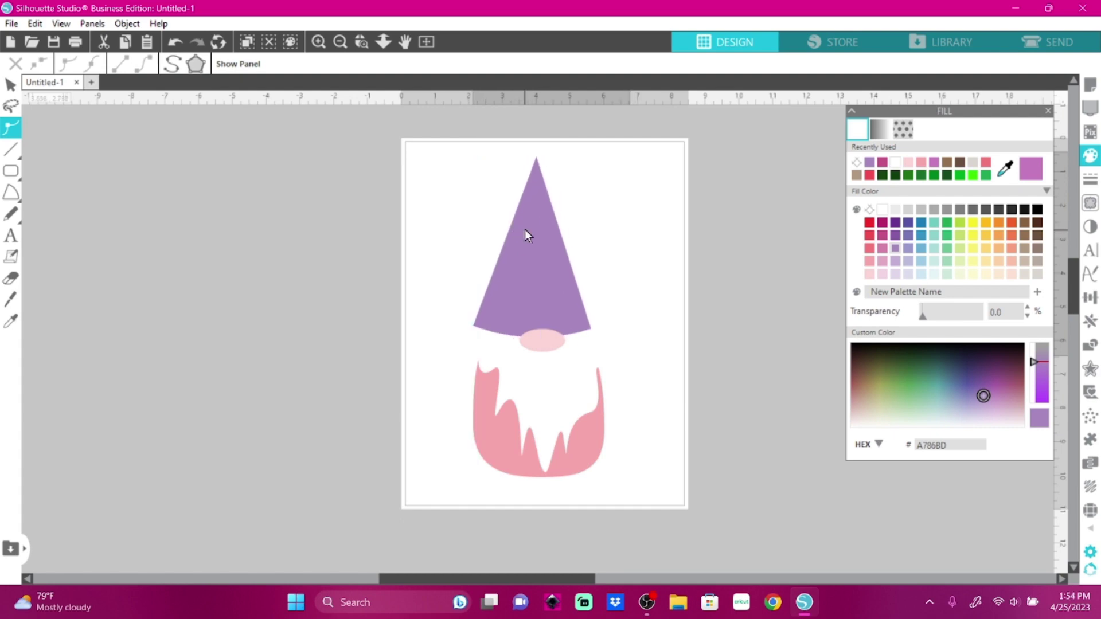
{"action": "left_click", "coordinate": [9, 90]}
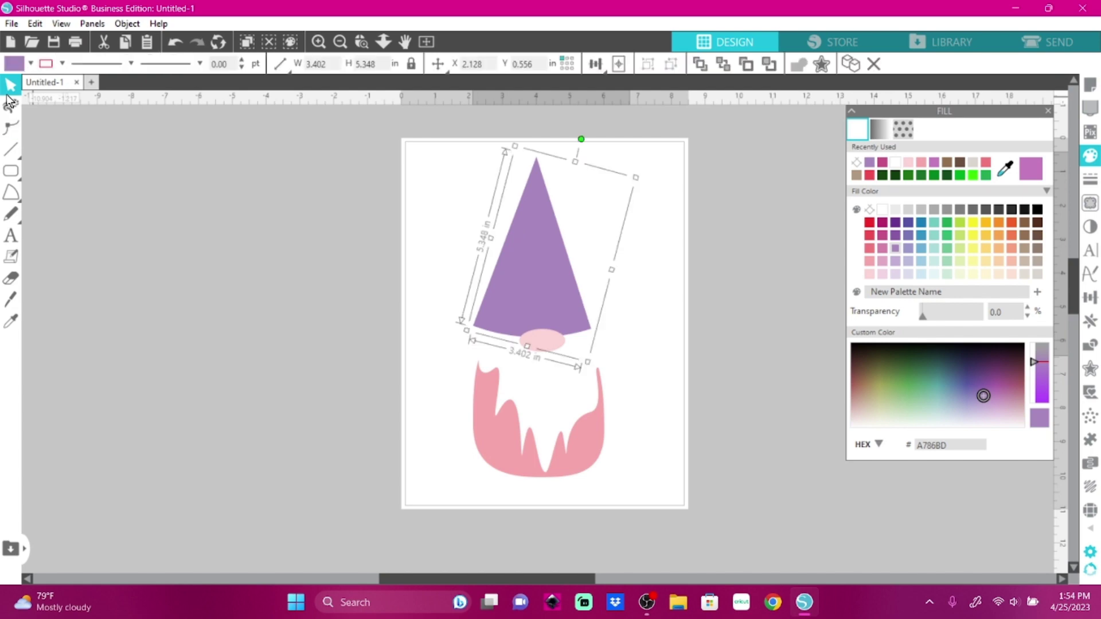
{"action": "left_click_drag", "start_coordinate": [521, 256], "coordinate": [522, 257]}
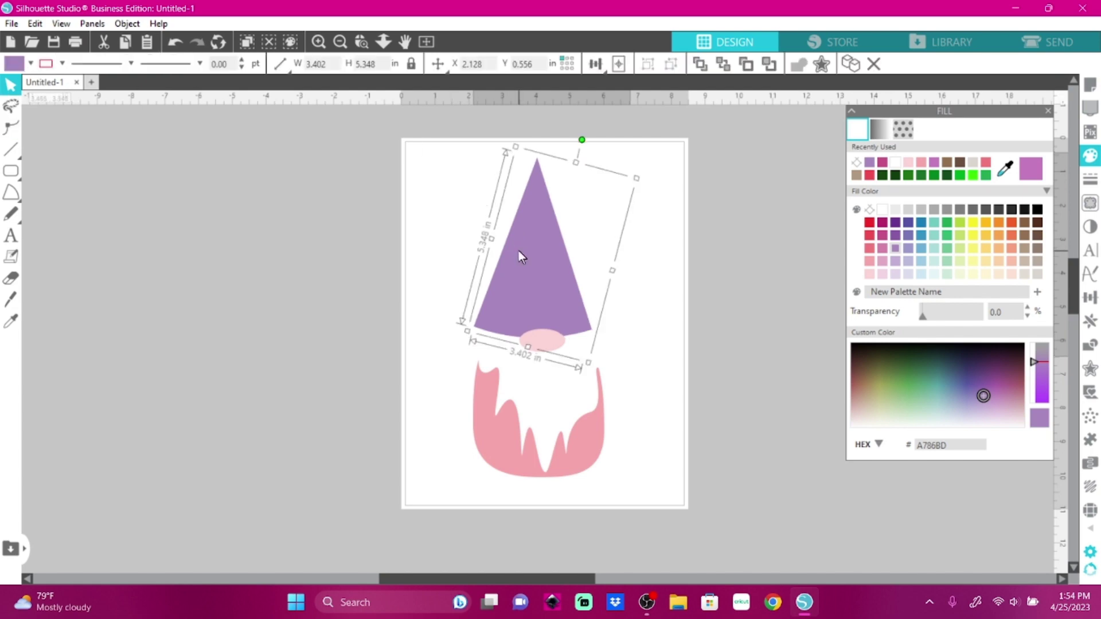
Step: Bend the cone's bottom edge into a shallow upward arch using its corner point handles, and move the cone down onto the nose
{"action": "left_click", "coordinate": [16, 115]}
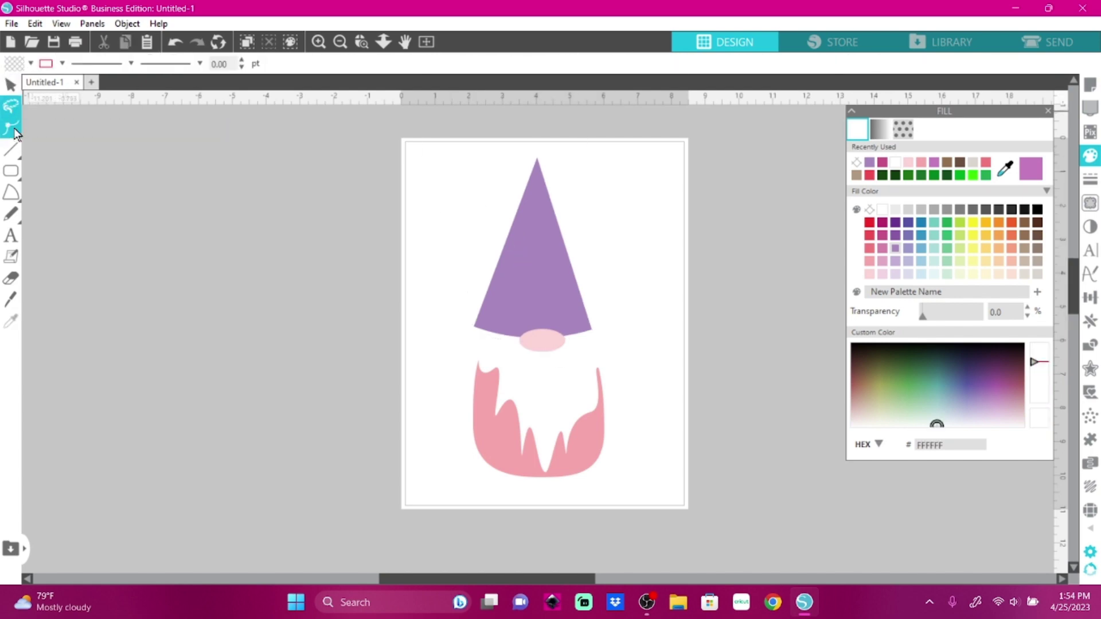
{"action": "left_click", "coordinate": [11, 128]}
{"action": "left_click", "coordinate": [516, 264]}
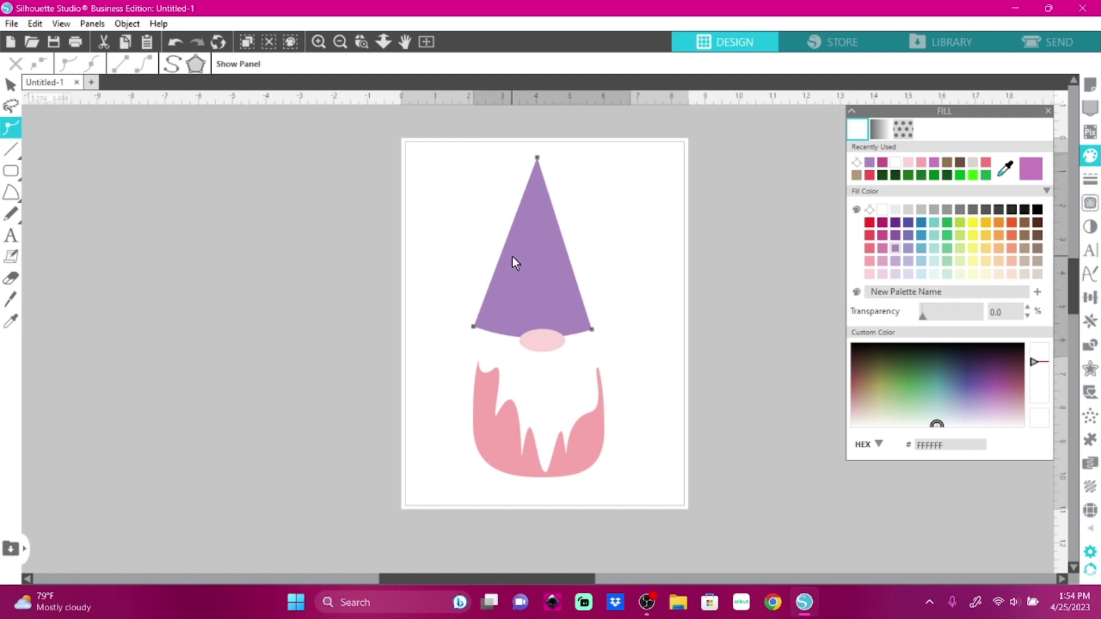
{"action": "left_click", "coordinate": [472, 326]}
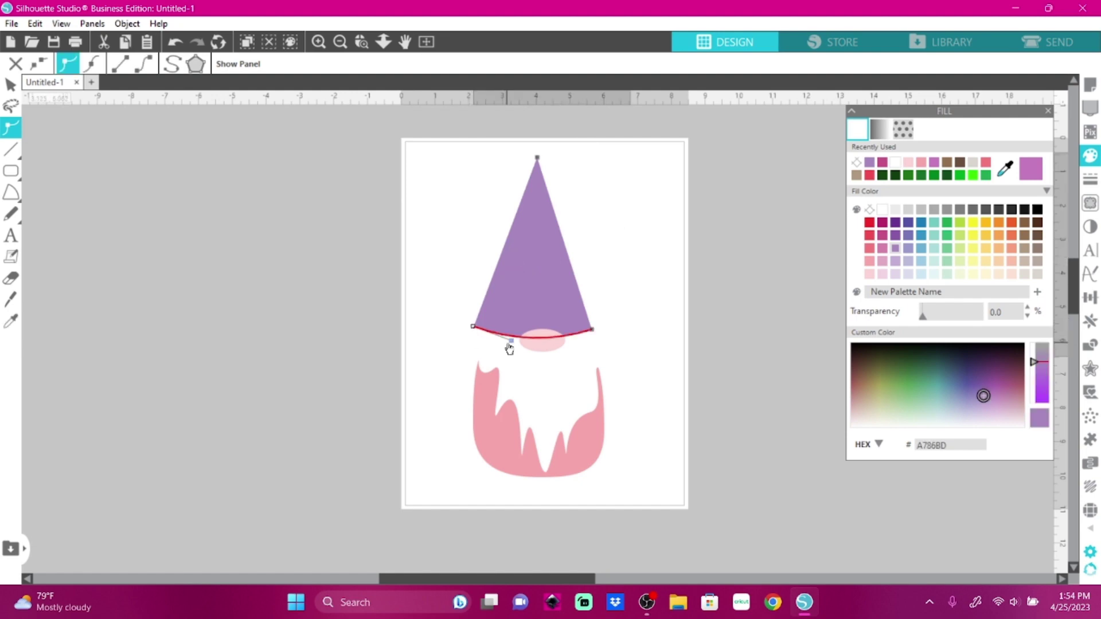
{"action": "left_click_drag", "start_coordinate": [512, 342], "coordinate": [518, 314]}
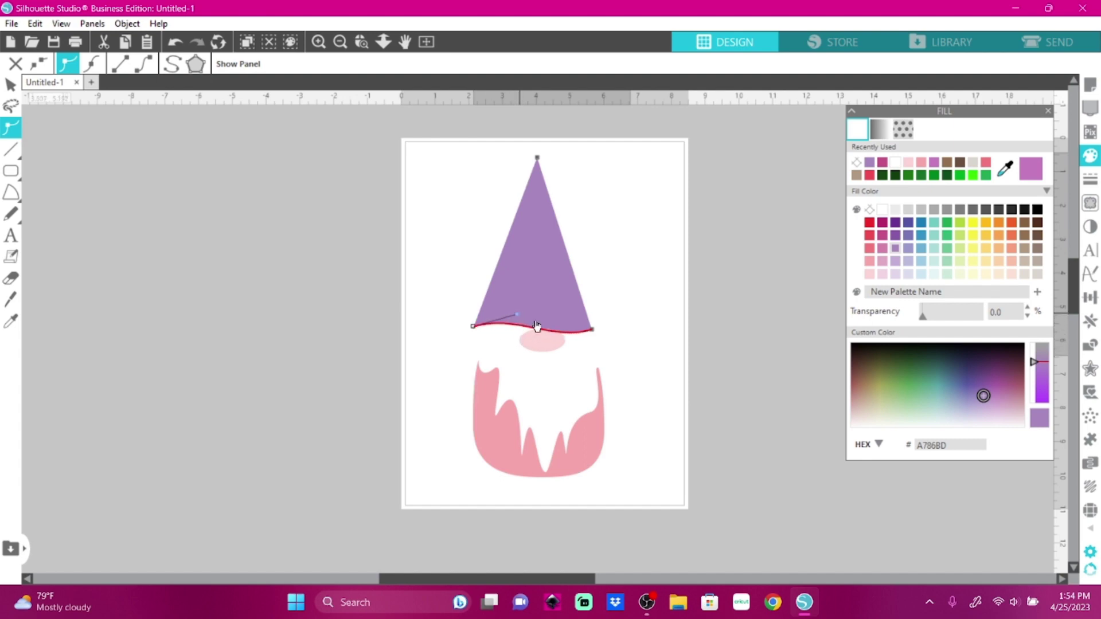
{"action": "left_click", "coordinate": [593, 332]}
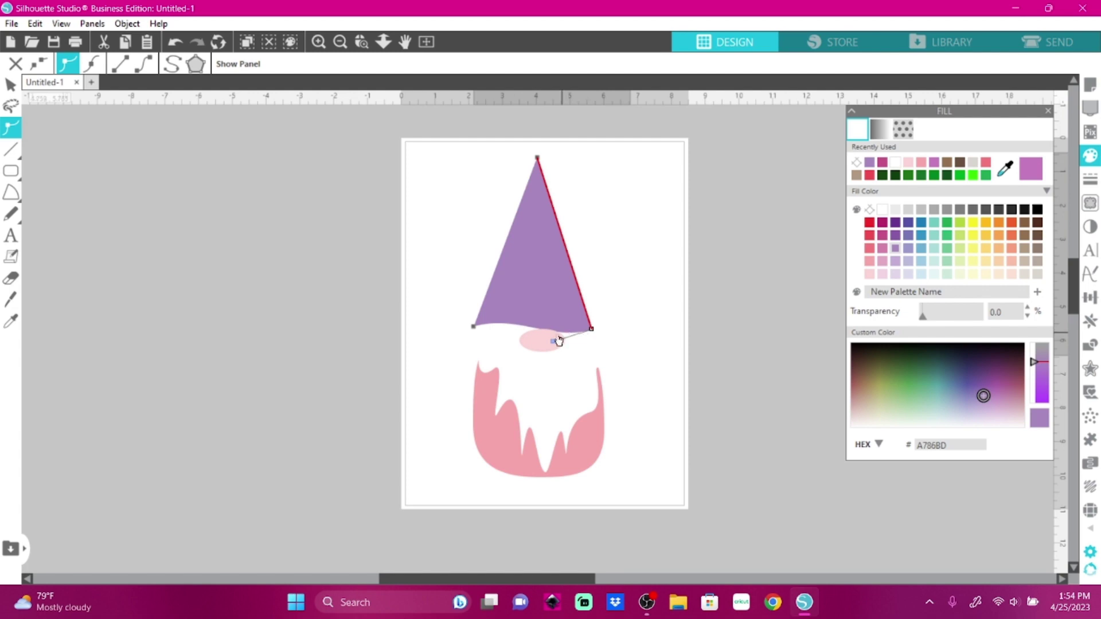
{"action": "left_click_drag", "start_coordinate": [555, 341], "coordinate": [555, 324]}
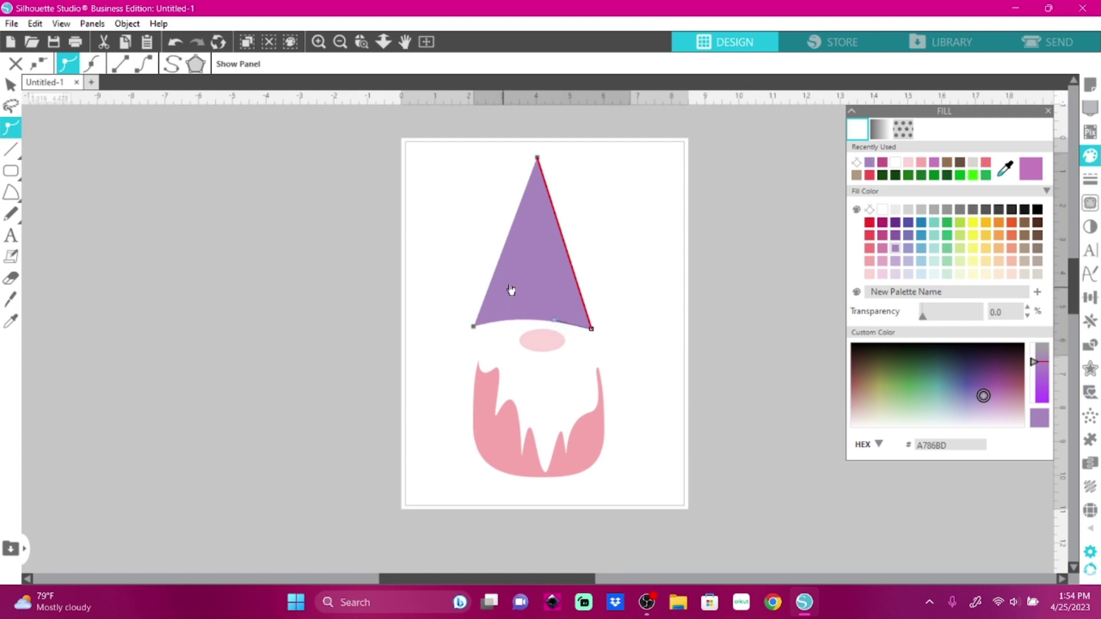
{"action": "left_click_drag", "start_coordinate": [520, 284], "coordinate": [525, 296]}
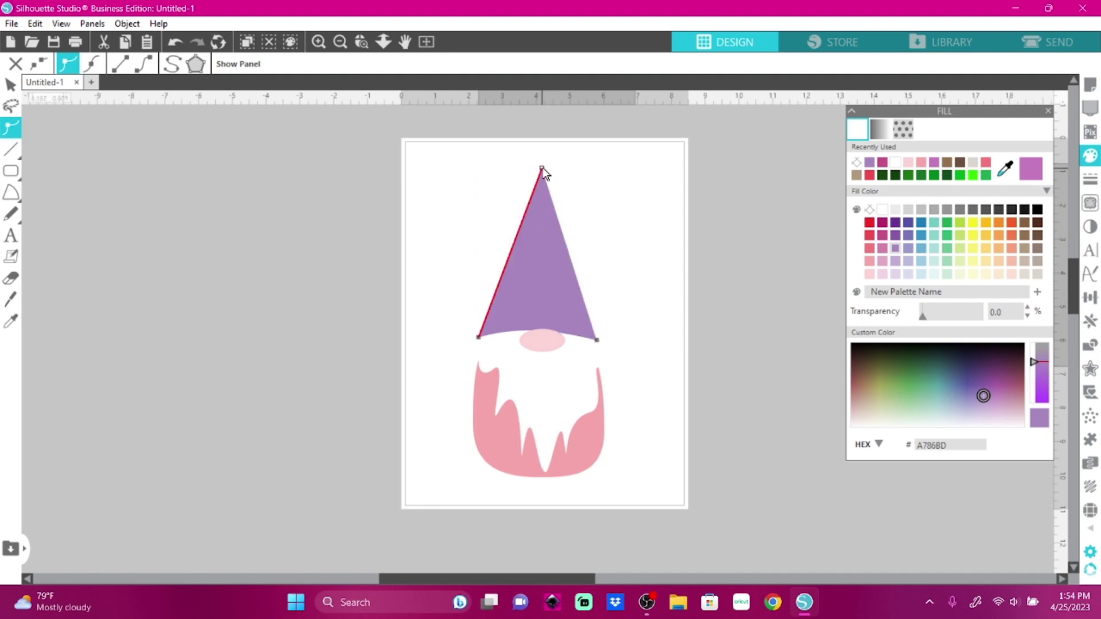
Step: Pull the hat's apex out to the left, with extra points shaping a broad top and a bend in the left edge
{"action": "left_click_drag", "start_coordinate": [543, 167], "coordinate": [535, 168]}
{"action": "left_click_drag", "start_coordinate": [529, 168], "coordinate": [475, 176]}
{"action": "left_click", "coordinate": [526, 190]}
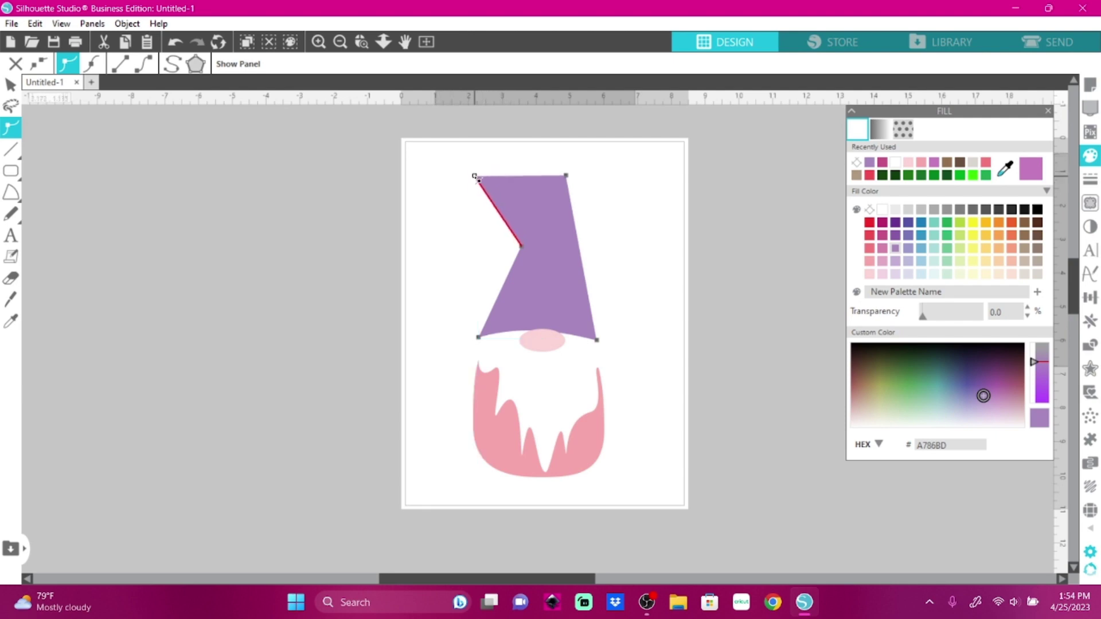
Step: Add a point between the hat's tip and left bend, and reposition it and the tip to fold the hat down to the left
{"action": "left_click", "coordinate": [499, 214]}
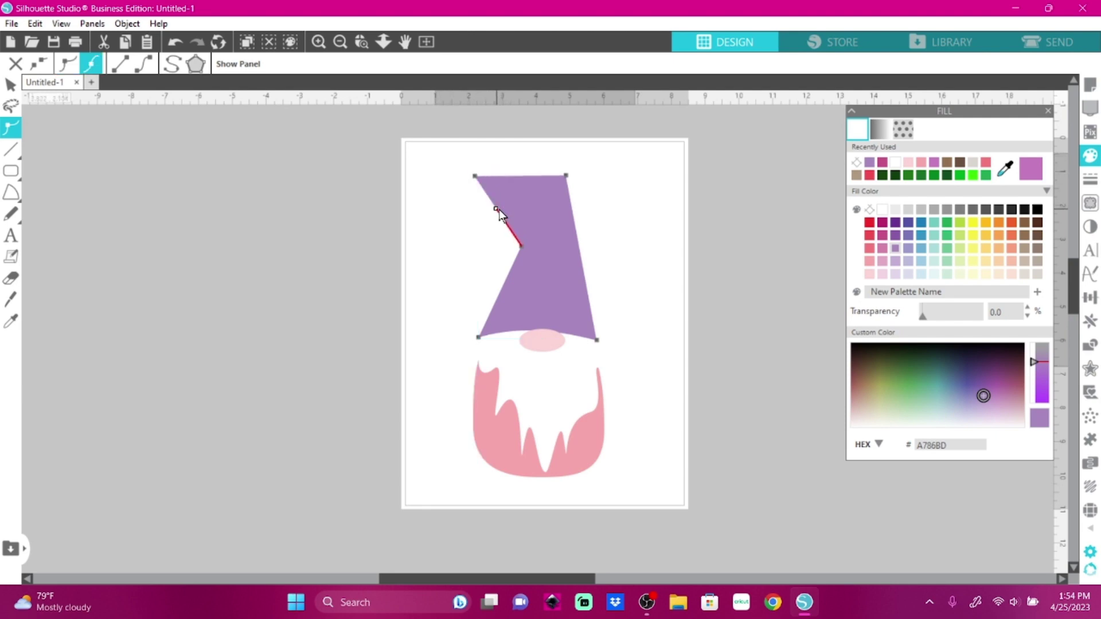
{"action": "left_click_drag", "start_coordinate": [499, 213], "coordinate": [543, 195]}
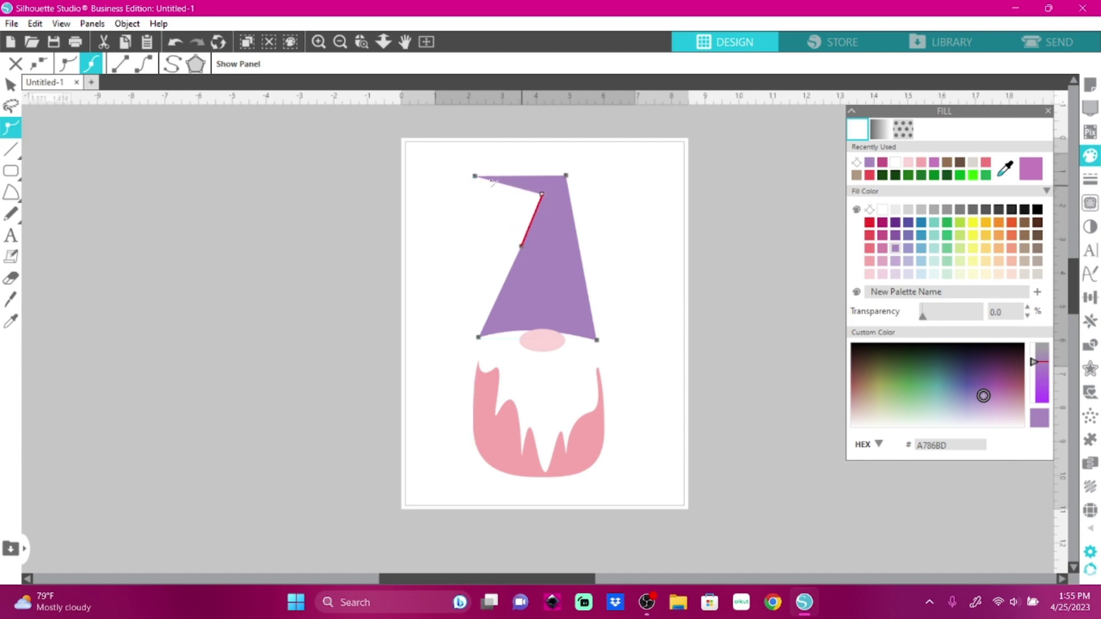
{"action": "left_click_drag", "start_coordinate": [477, 178], "coordinate": [545, 209]}
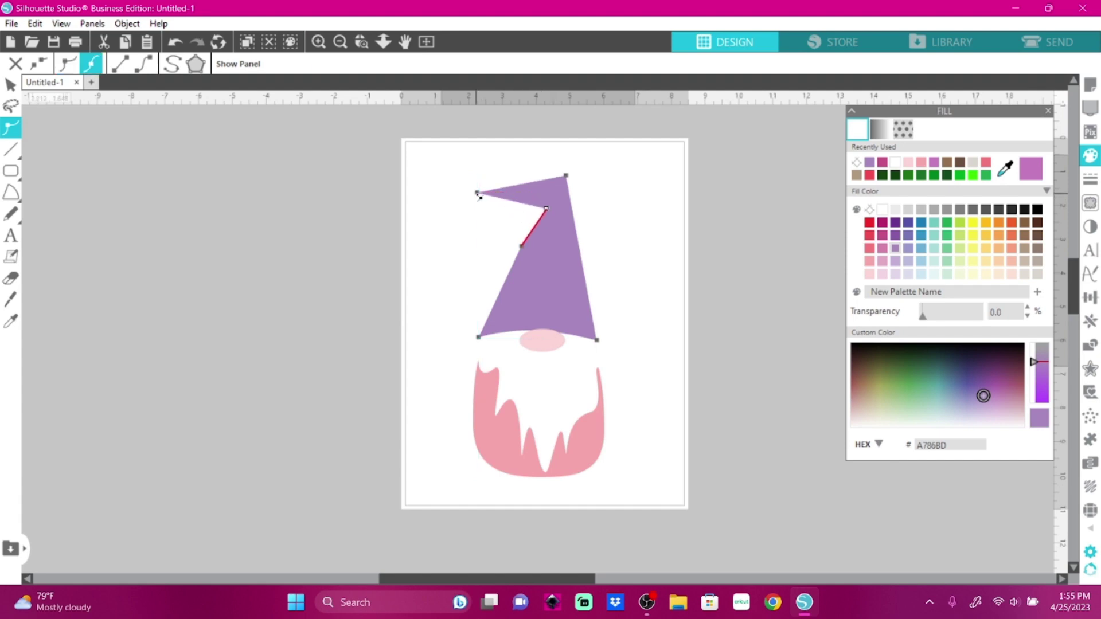
{"action": "left_click_drag", "start_coordinate": [478, 193], "coordinate": [523, 268]}
{"action": "left_click", "coordinate": [521, 249]}
Step: Add three points along the lower half of the hat's right edge and offset them to form an uneven, crumpled contour
{"action": "left_click", "coordinate": [579, 270]}
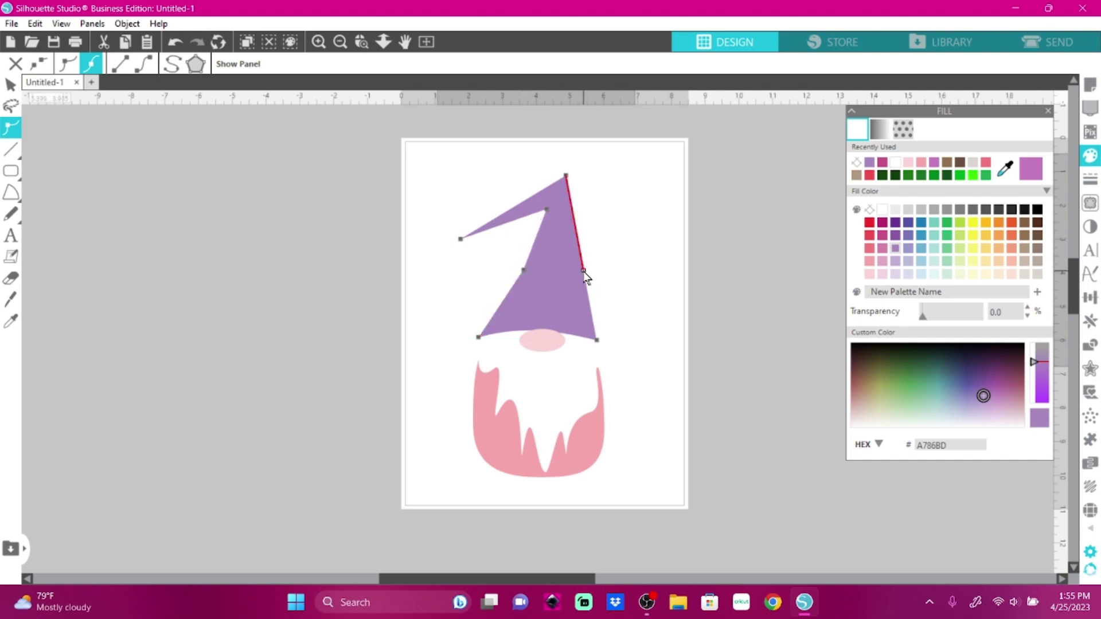
{"action": "left_click_drag", "start_coordinate": [577, 271], "coordinate": [572, 264]}
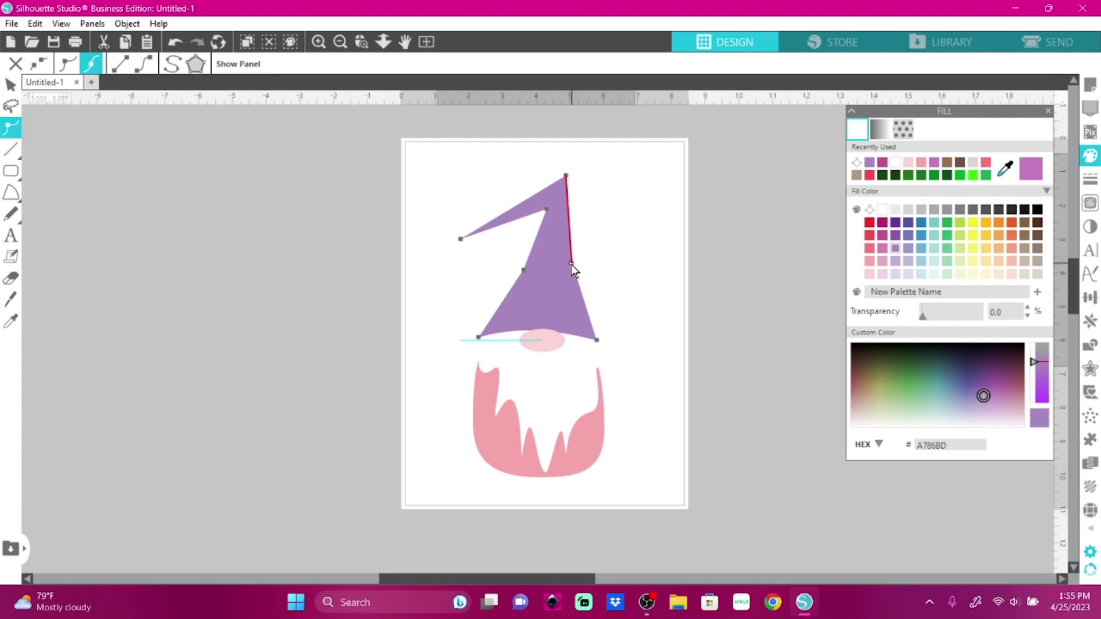
{"action": "left_click", "coordinate": [575, 272]}
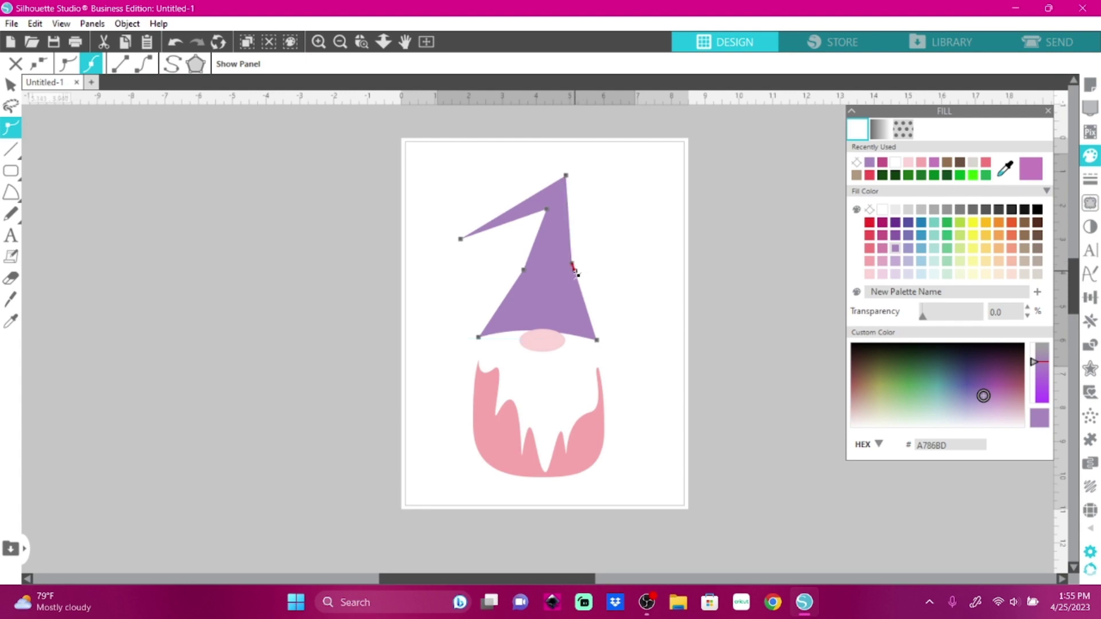
{"action": "left_click_drag", "start_coordinate": [576, 276], "coordinate": [582, 281]}
{"action": "left_click", "coordinate": [584, 302]}
{"action": "left_click_drag", "start_coordinate": [583, 302], "coordinate": [581, 302]}
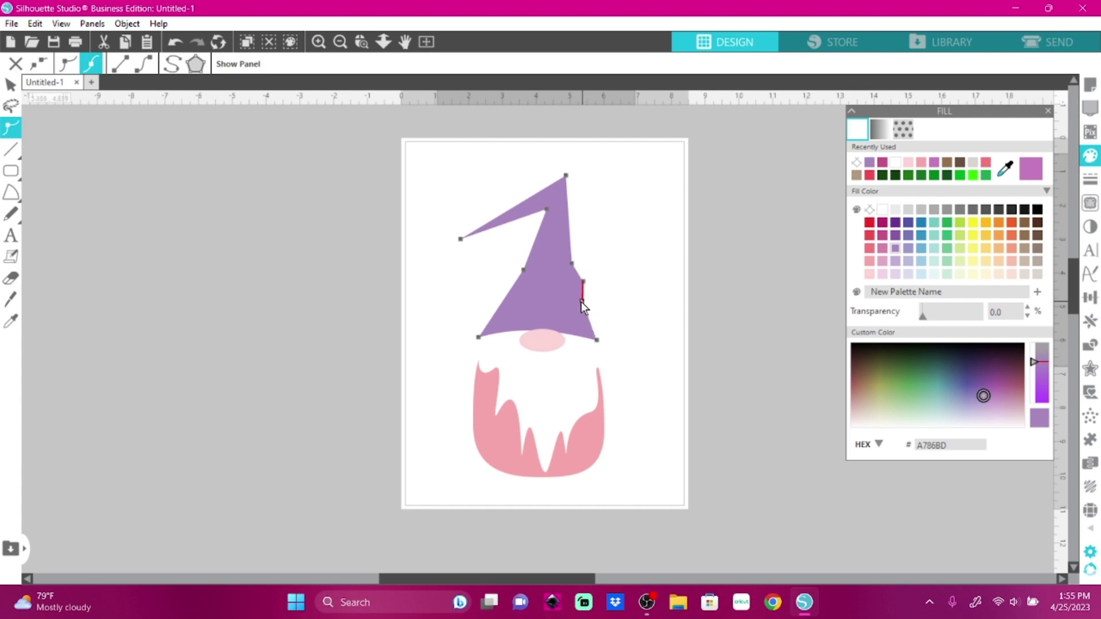
Step: Add points above and below the bend in the hat's left edge and offset them to form a slouched contour
{"action": "left_click", "coordinate": [509, 297]}
{"action": "left_click", "coordinate": [519, 270]}
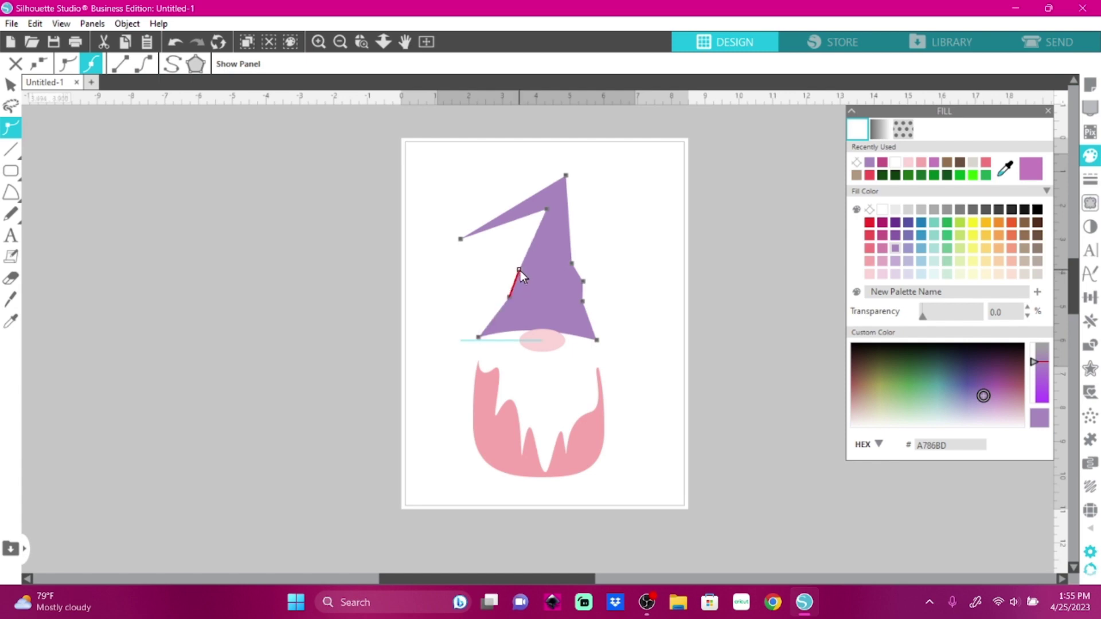
{"action": "left_click", "coordinate": [533, 240]}
{"action": "left_click_drag", "start_coordinate": [533, 240], "coordinate": [538, 249]}
Step: Add a point to each side of the hat's folded tip and pull the upper one outward to thicken the fold
{"action": "left_click", "coordinate": [515, 224]}
{"action": "left_click", "coordinate": [507, 205]}
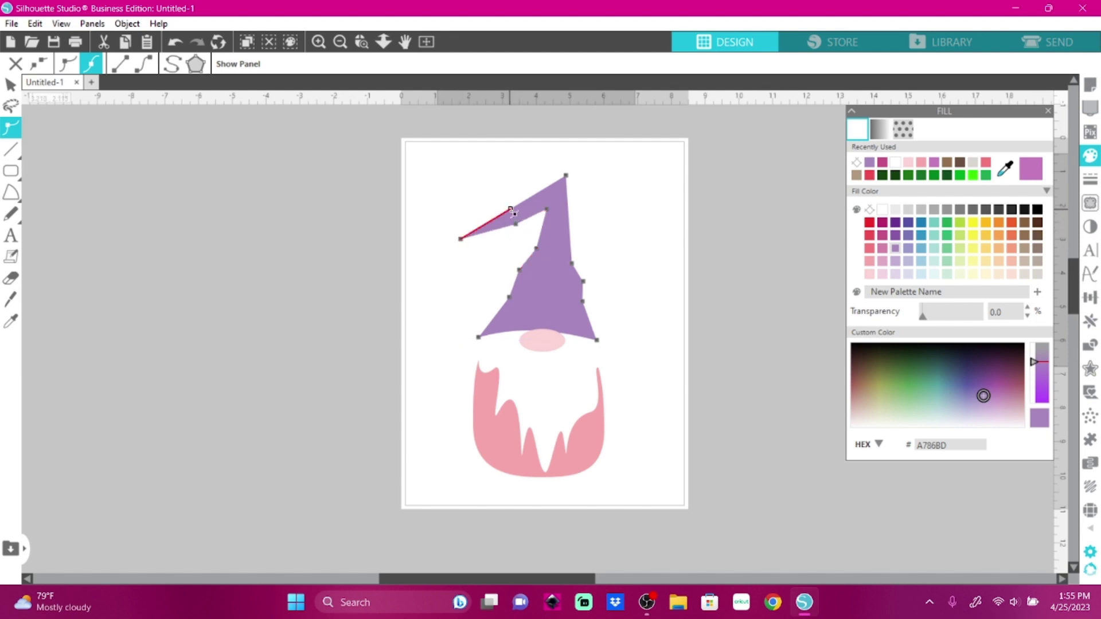
{"action": "left_click_drag", "start_coordinate": [507, 205], "coordinate": [500, 198]}
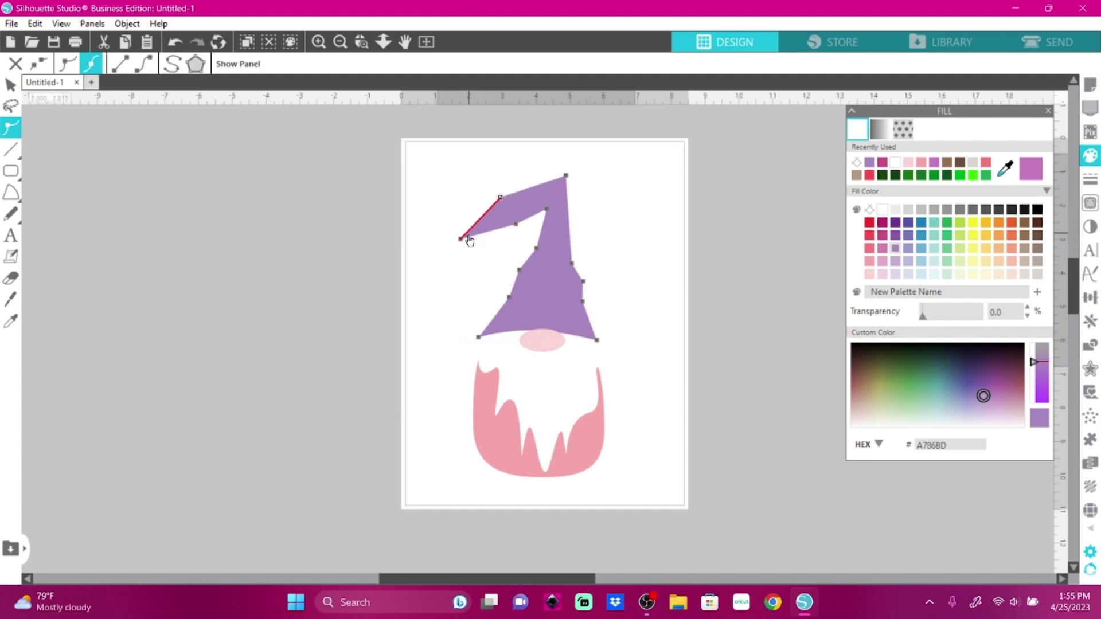
Step: Add a point on each edge near the end of the folded tip and reposition the tip to make it blunter
{"action": "mouse_move", "coordinate": [461, 239]}
{"action": "left_mouse_down"}
{"action": "mouse_move", "coordinate": [478, 236]}
{"action": "mouse_move", "coordinate": [465, 237]}
{"action": "left_mouse_up"}
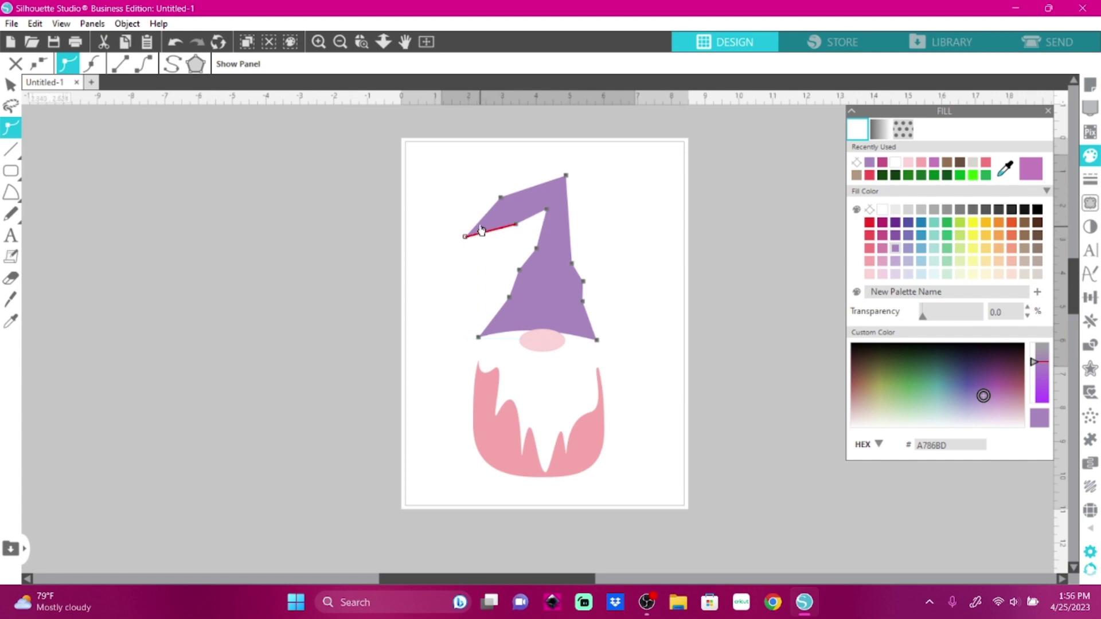
{"action": "left_click", "coordinate": [481, 220]}
{"action": "mouse_move", "coordinate": [481, 220]}
{"action": "left_mouse_down"}
{"action": "mouse_move", "coordinate": [470, 219]}
{"action": "mouse_move", "coordinate": [492, 240]}
{"action": "mouse_move", "coordinate": [467, 242]}
{"action": "mouse_move", "coordinate": [478, 223]}
{"action": "left_mouse_up"}
{"action": "left_click", "coordinate": [491, 230]}
{"action": "left_click", "coordinate": [465, 236]}
{"action": "left_click", "coordinate": [472, 219]}
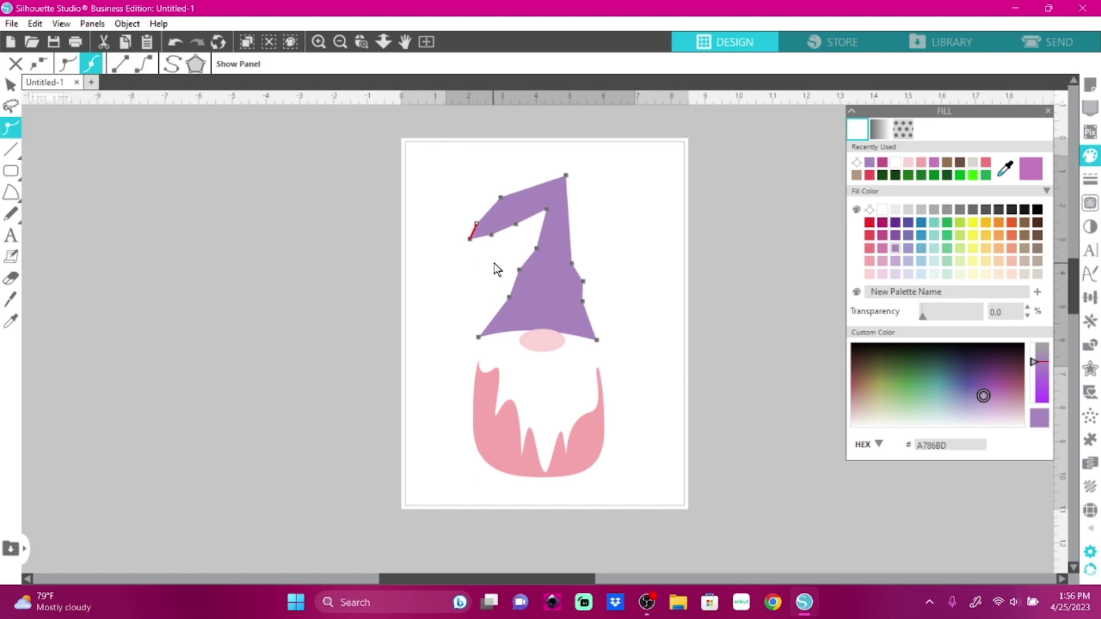
Step: Draw a five-point star about 1.02 by 1.05 in beside the hat's folded tip and fill it with yellow
{"action": "left_click", "coordinate": [493, 264]}
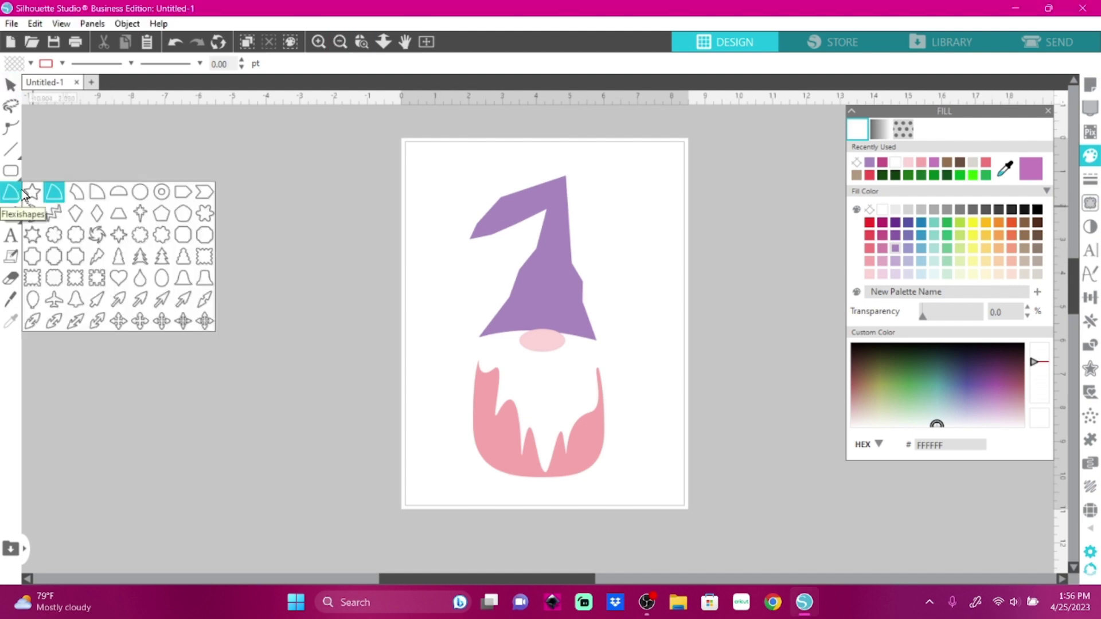
{"action": "left_click", "coordinate": [33, 193]}
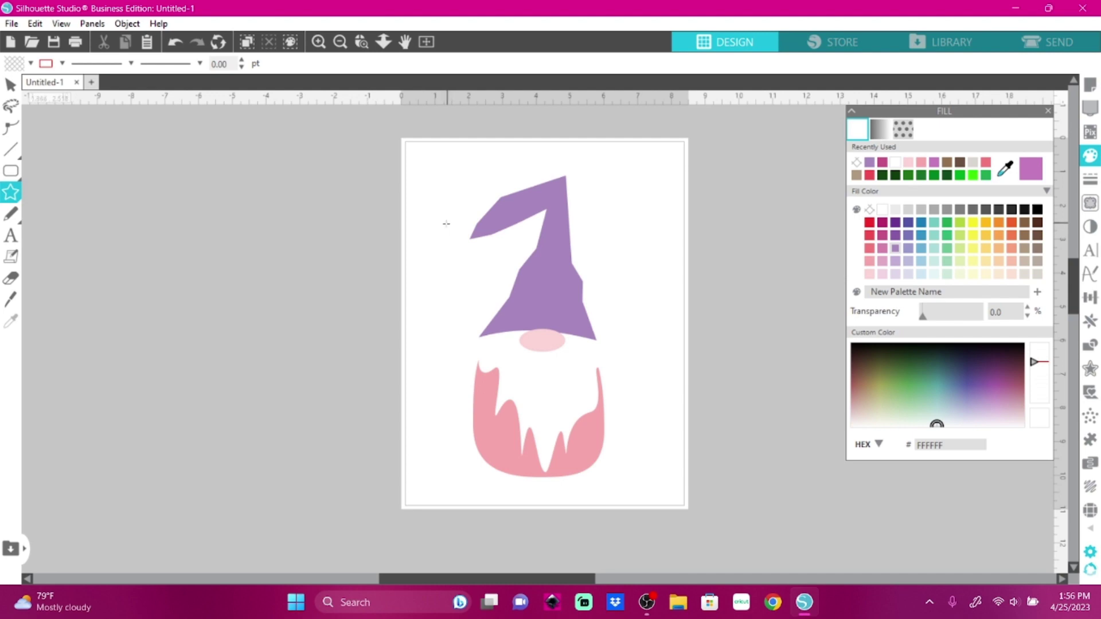
{"action": "mouse_move", "coordinate": [429, 224]}
{"action": "left_mouse_down"}
{"action": "mouse_move", "coordinate": [458, 243]}
{"action": "mouse_move", "coordinate": [447, 225]}
{"action": "left_mouse_up"}
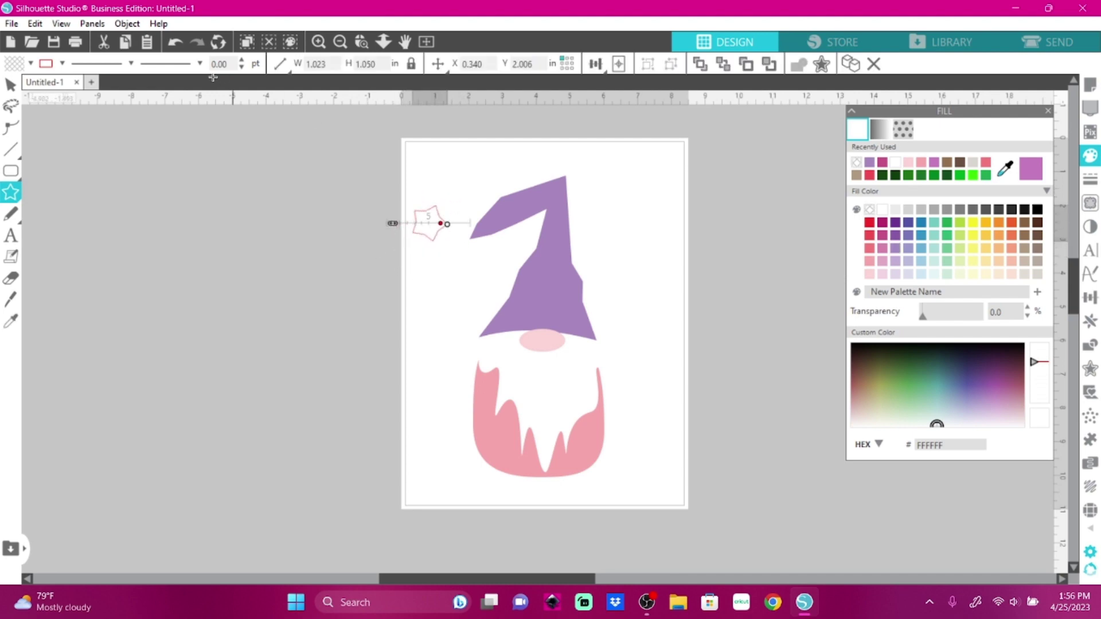
{"action": "left_click", "coordinate": [971, 233]}
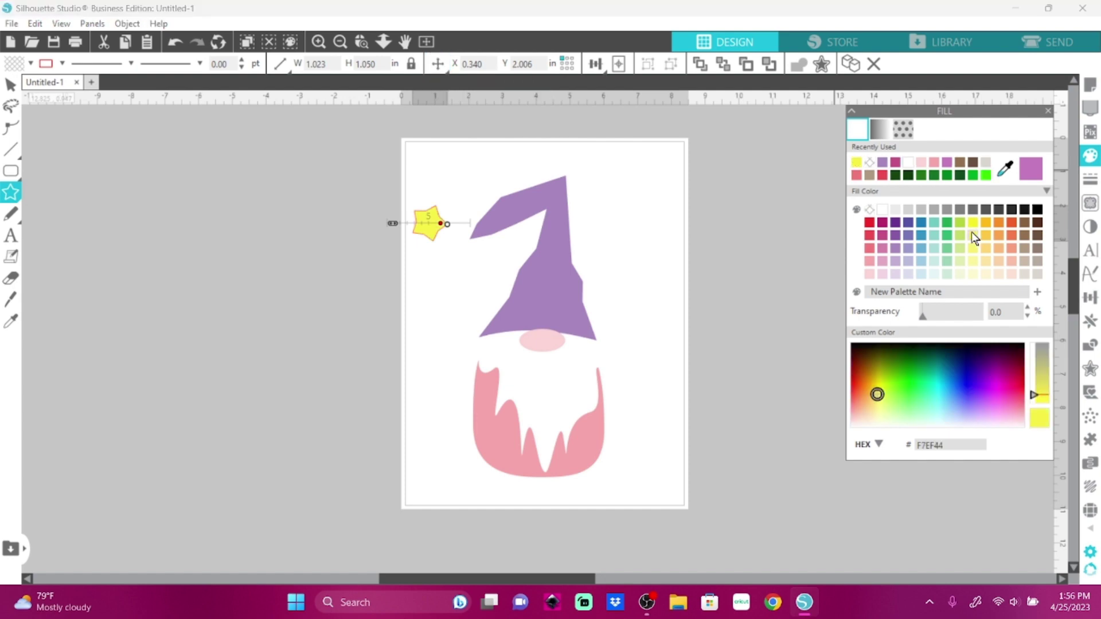
Step: Convert the yellow star to a path and make its outline transparent
{"action": "left_click", "coordinate": [129, 23]}
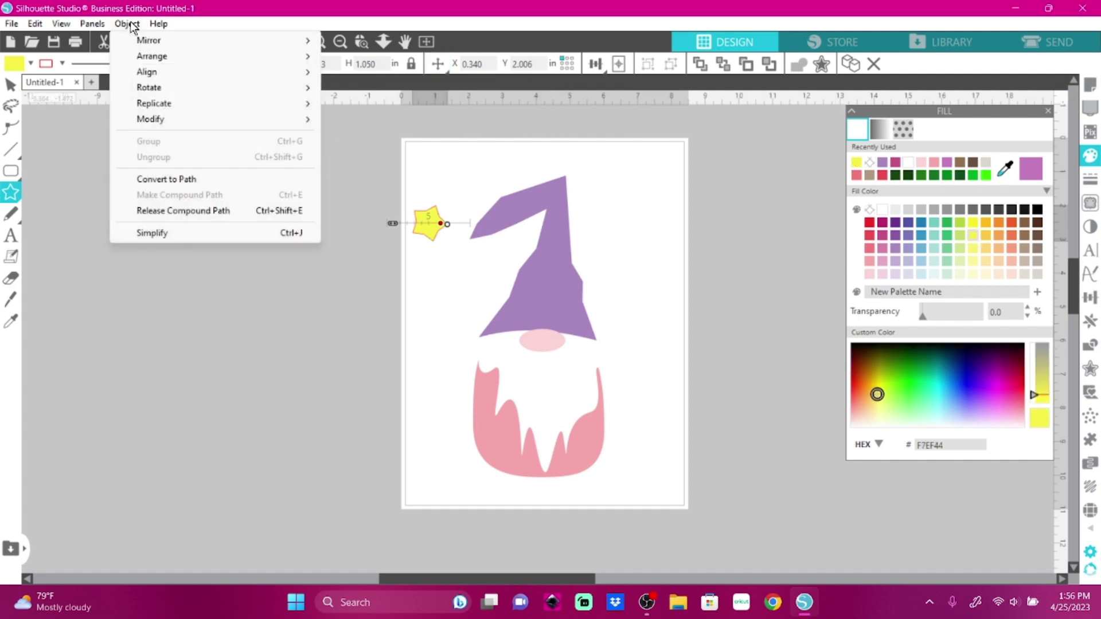
{"action": "left_click", "coordinate": [162, 180]}
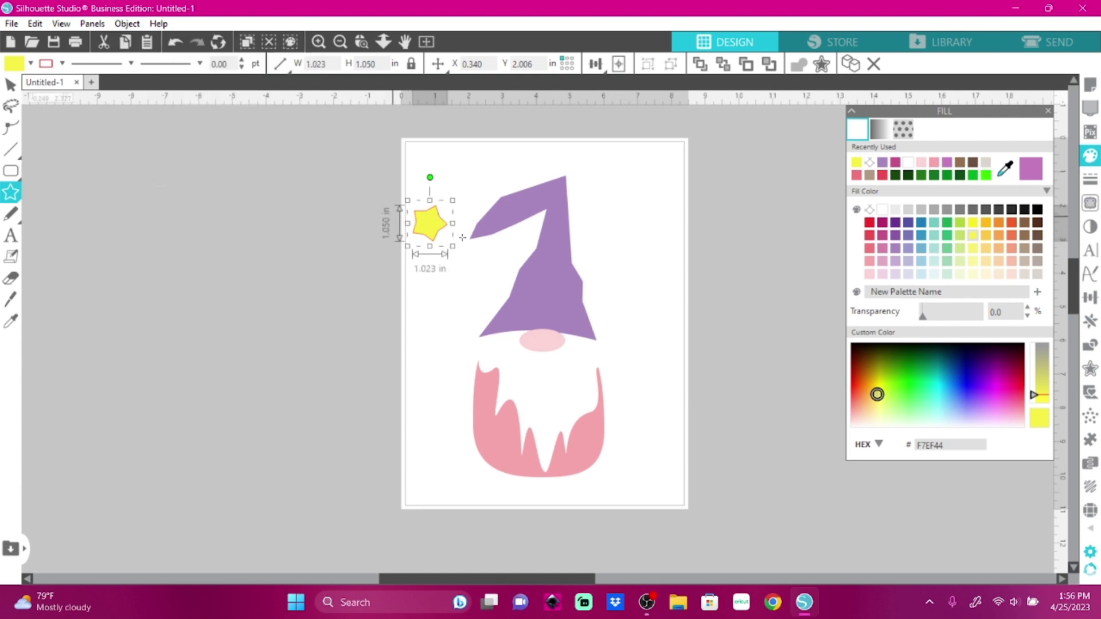
{"action": "left_click", "coordinate": [62, 64]}
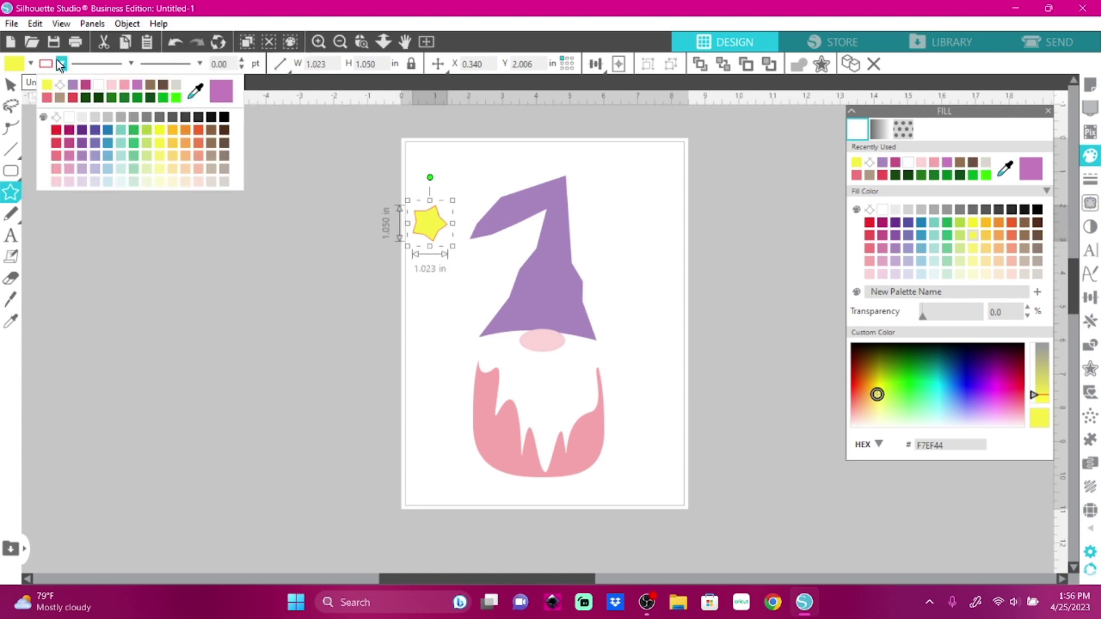
{"action": "left_click", "coordinate": [59, 86]}
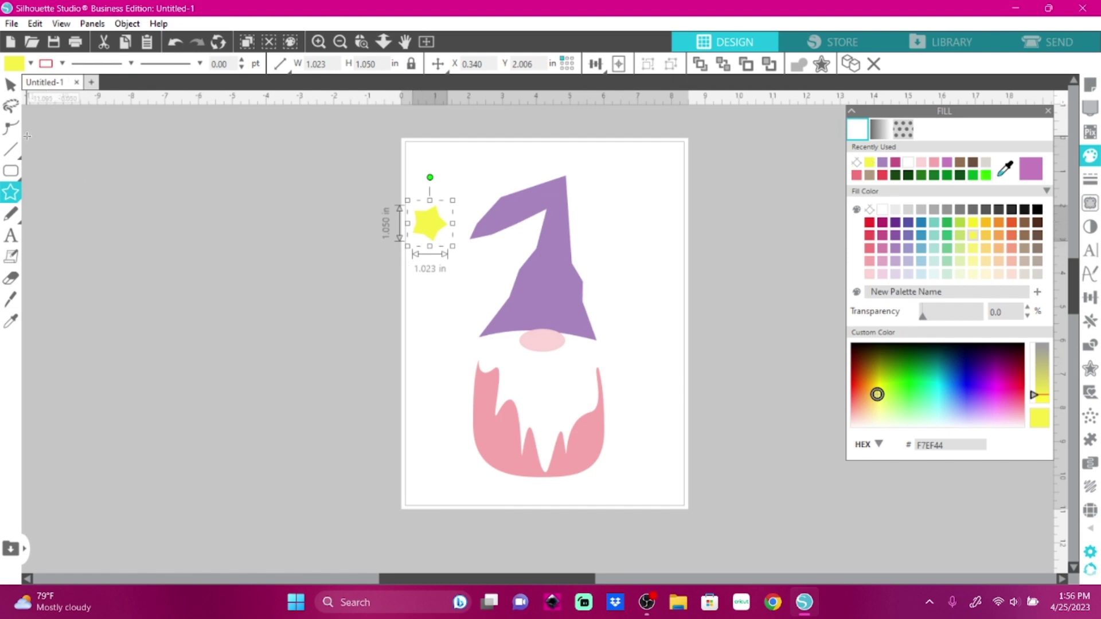
Step: Move the yellow star onto the end of the hat's folded tip
{"action": "left_click", "coordinate": [10, 85]}
{"action": "left_click_drag", "start_coordinate": [429, 229], "coordinate": [469, 254]}
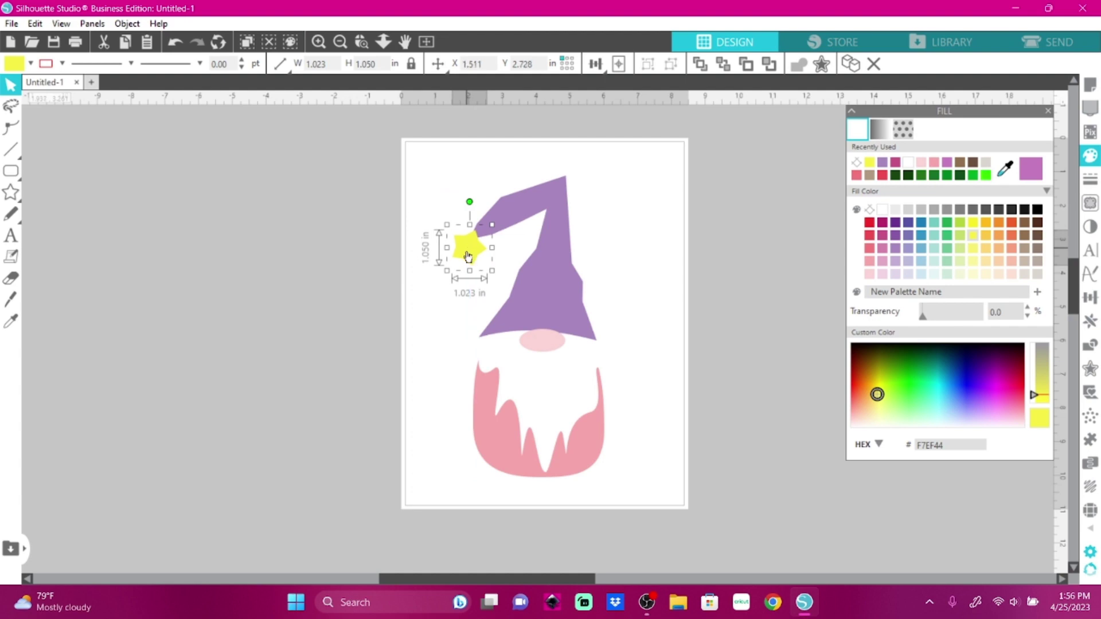
{"action": "left_click", "coordinate": [441, 306]}
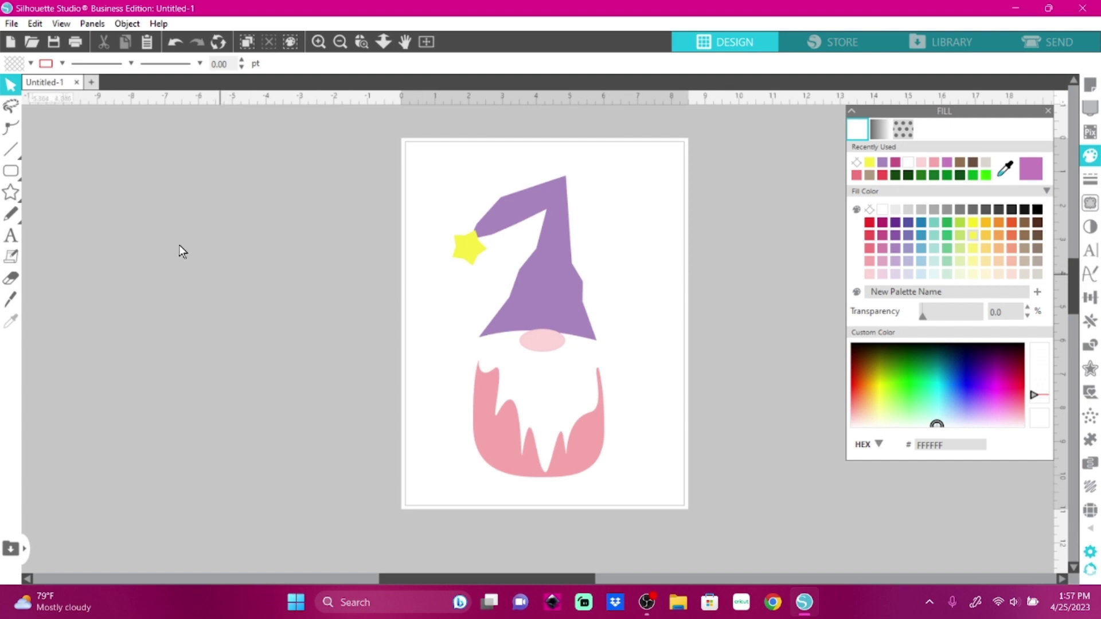
Step: Draw a rounded rectangle about 0.83 by 1.40 in left of the gnome and fill it with the body's pink
{"action": "left_click", "coordinate": [5, 193]}
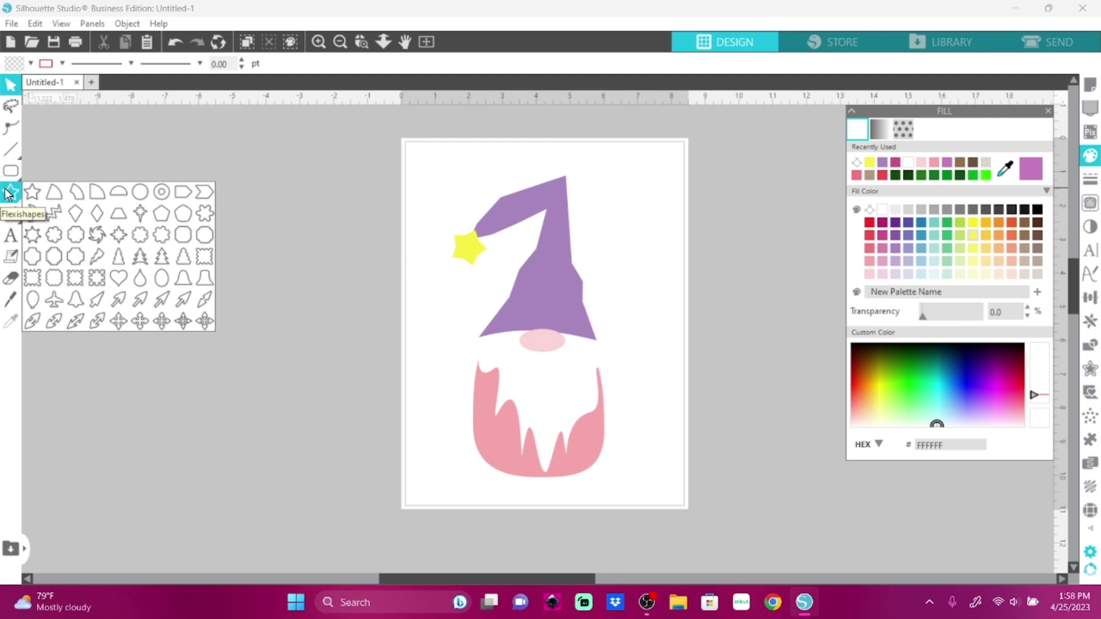
{"action": "left_click", "coordinate": [11, 170]}
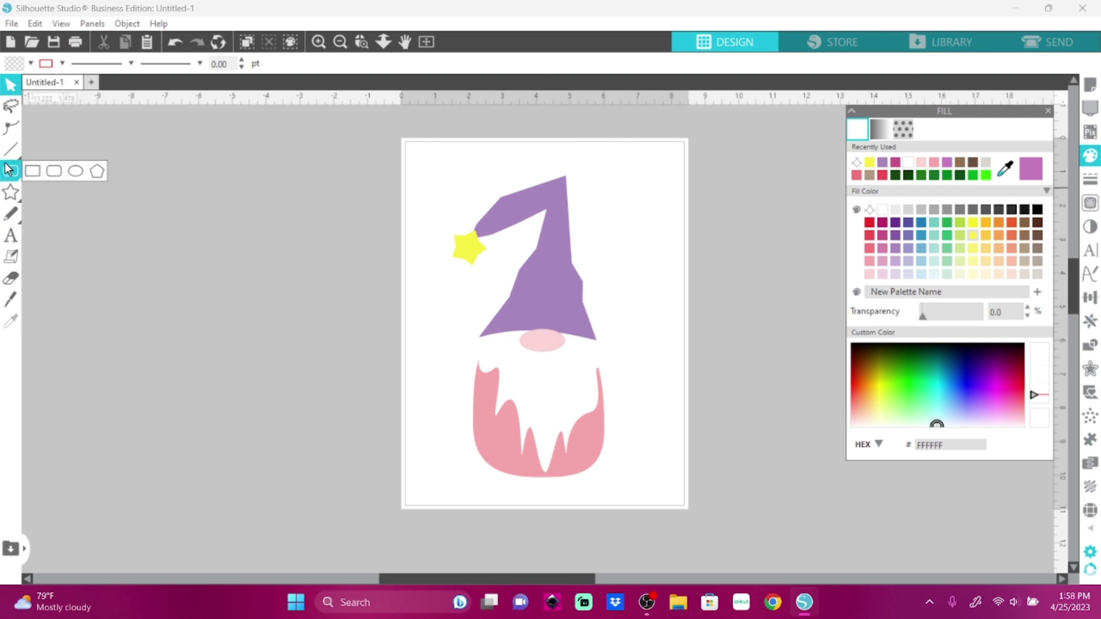
{"action": "left_click", "coordinate": [51, 175]}
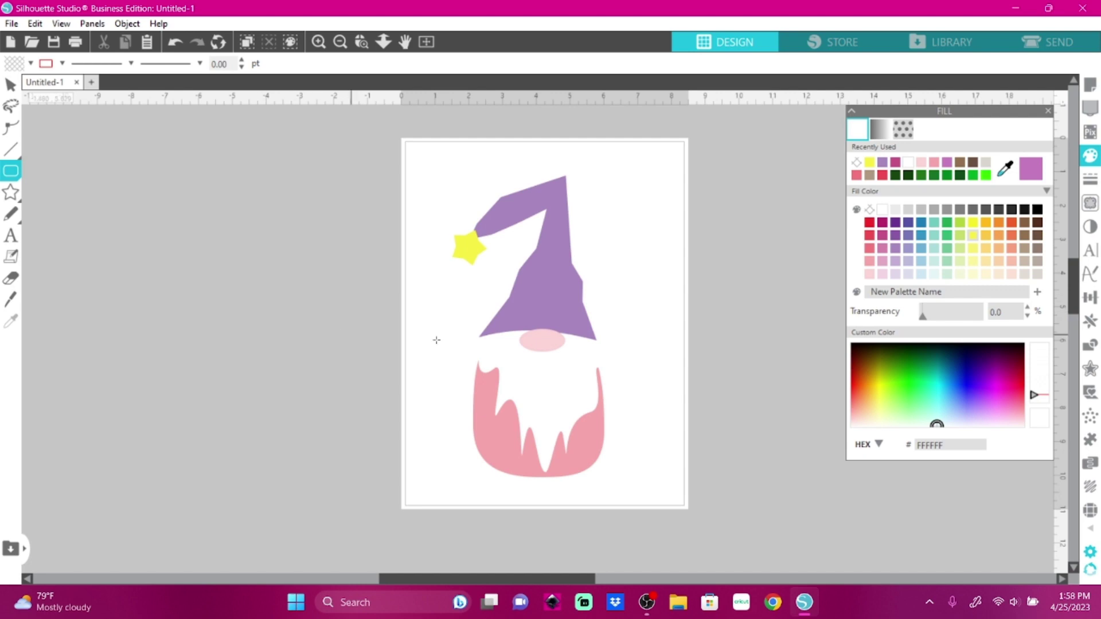
{"action": "mouse_move", "coordinate": [427, 332]}
{"action": "left_mouse_down"}
{"action": "mouse_move", "coordinate": [440, 337]}
{"action": "mouse_move", "coordinate": [458, 383]}
{"action": "left_mouse_up"}
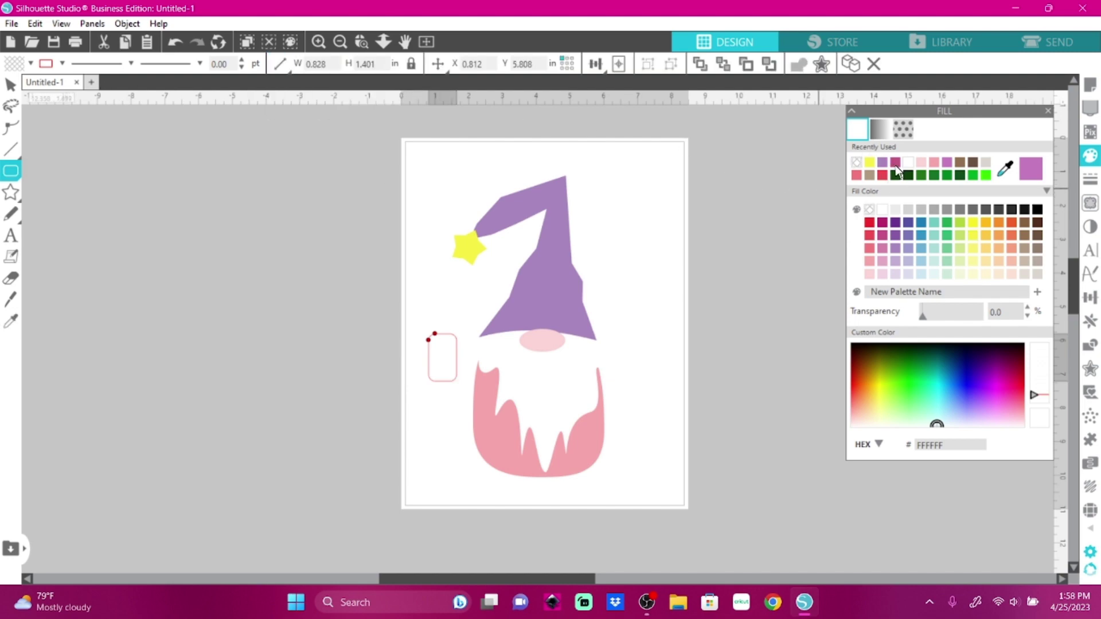
{"action": "left_click", "coordinate": [932, 163]}
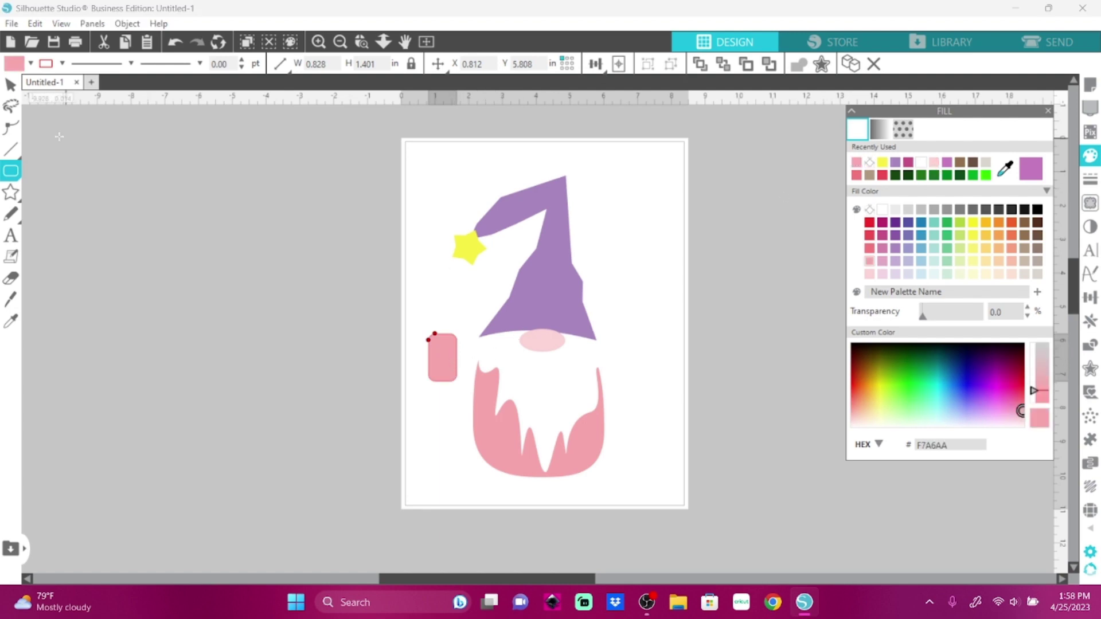
Step: Move the pink rounded rectangle against the body's left edge as an arm and enlarge it to about 0.85 by 1.76 in
{"action": "left_click", "coordinate": [12, 86]}
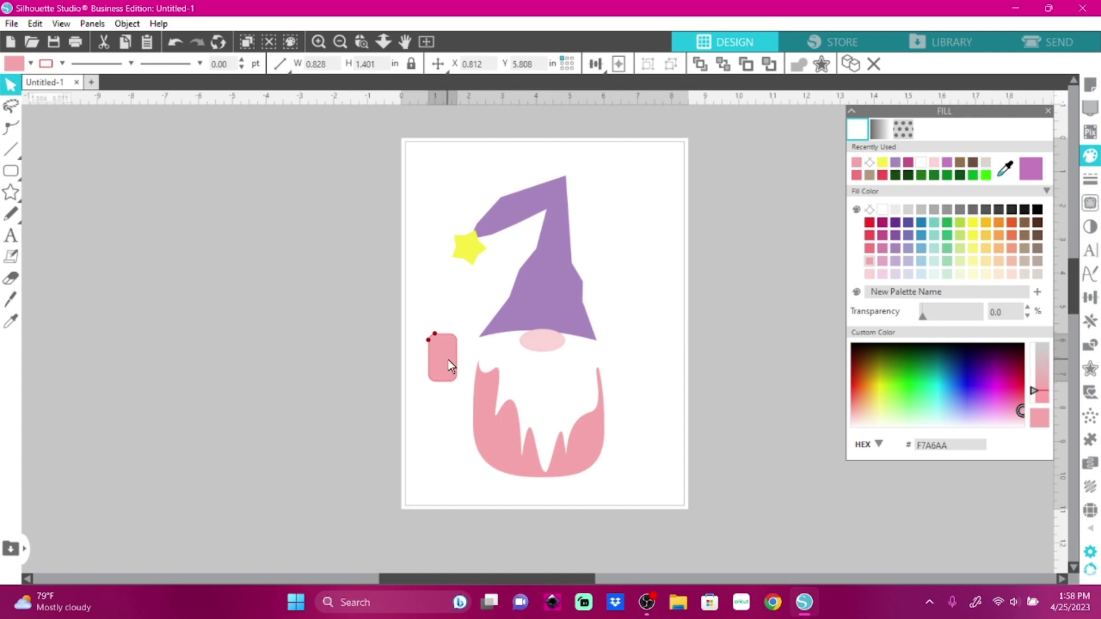
{"action": "mouse_move", "coordinate": [449, 367]}
{"action": "left_mouse_down"}
{"action": "mouse_move", "coordinate": [474, 393]}
{"action": "mouse_move", "coordinate": [466, 367]}
{"action": "left_mouse_up"}
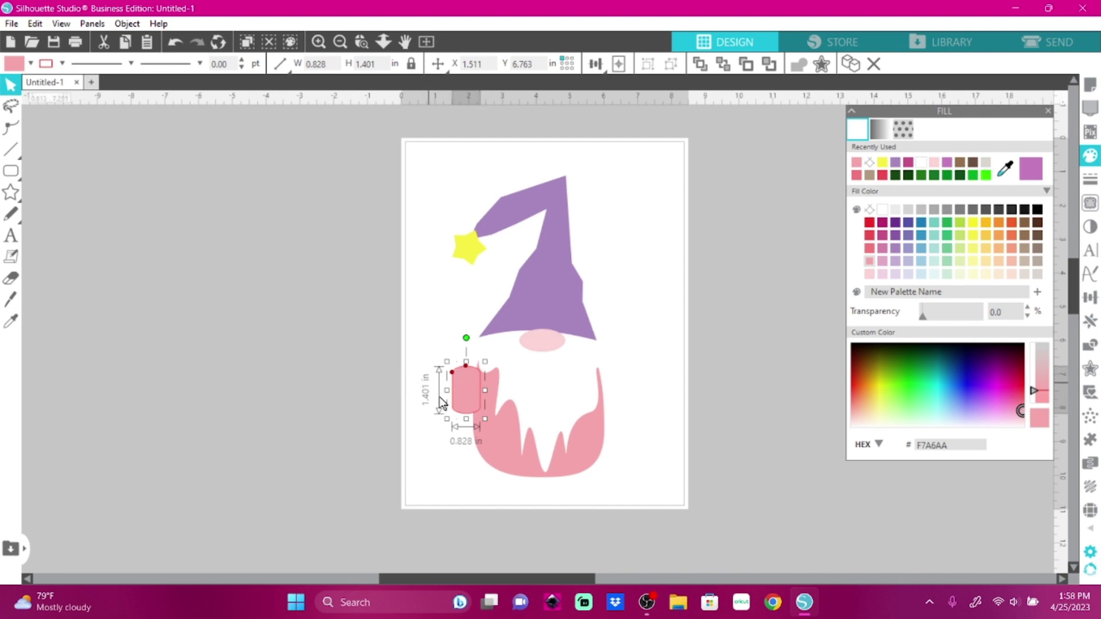
{"action": "left_click", "coordinate": [467, 422]}
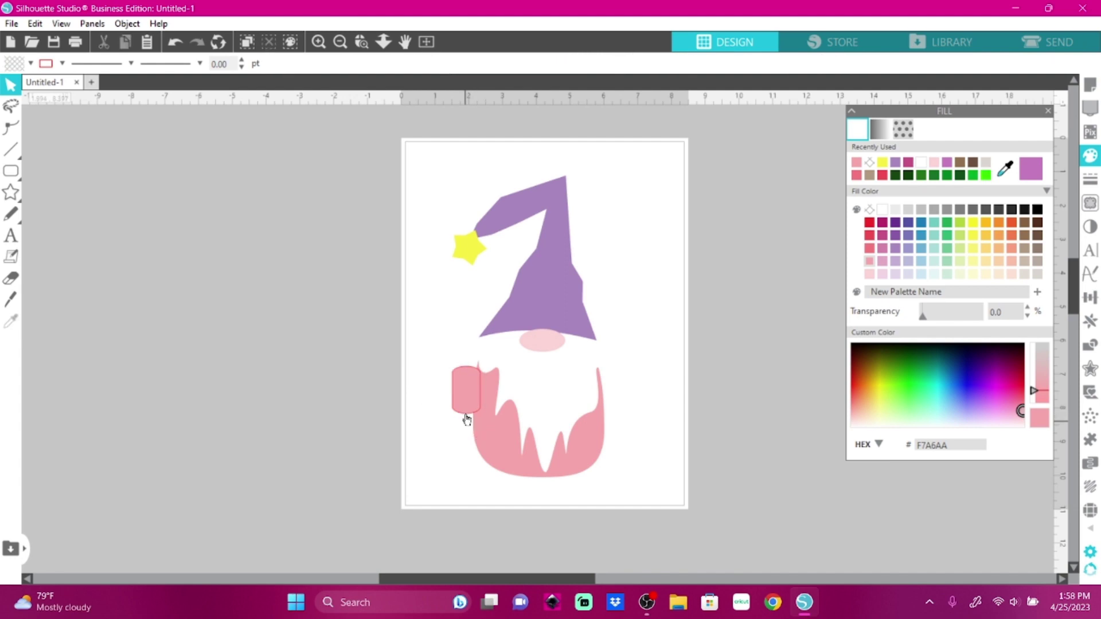
{"action": "left_click", "coordinate": [466, 411]}
{"action": "left_click_drag", "start_coordinate": [467, 417], "coordinate": [465, 428]}
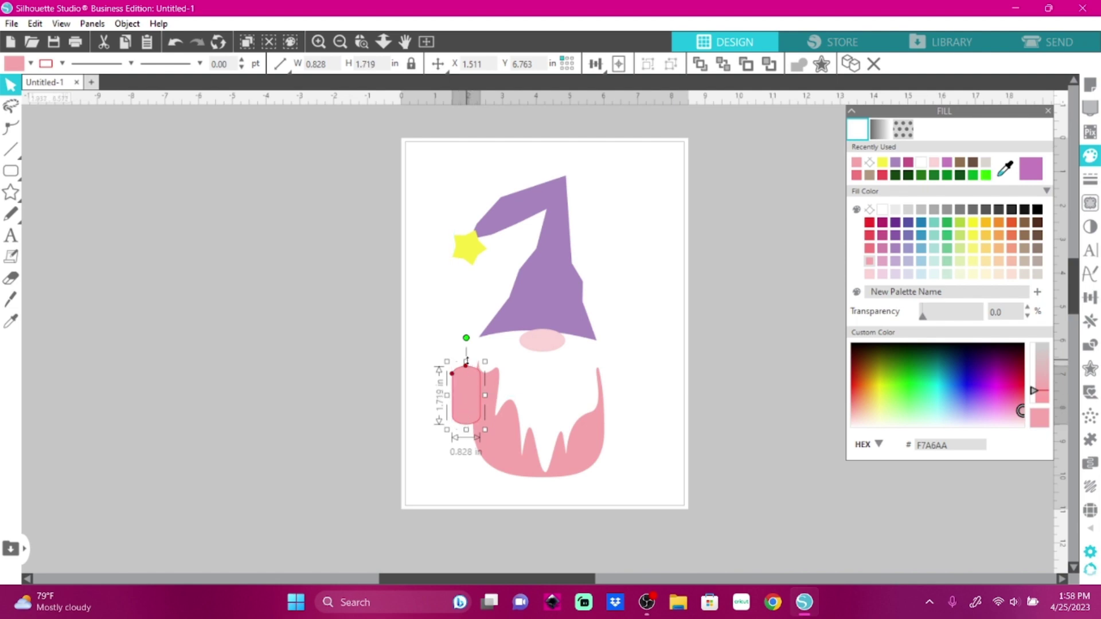
{"action": "left_click_drag", "start_coordinate": [448, 361], "coordinate": [449, 359]}
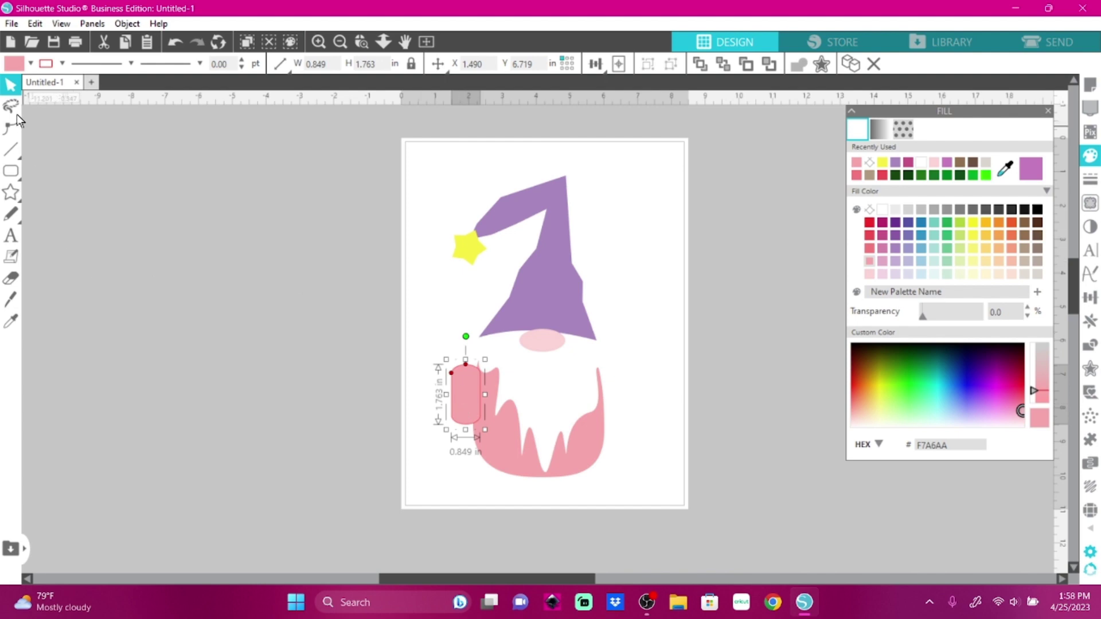
Step: Convert the pink rounded rectangle to a path
{"action": "left_click", "coordinate": [136, 22]}
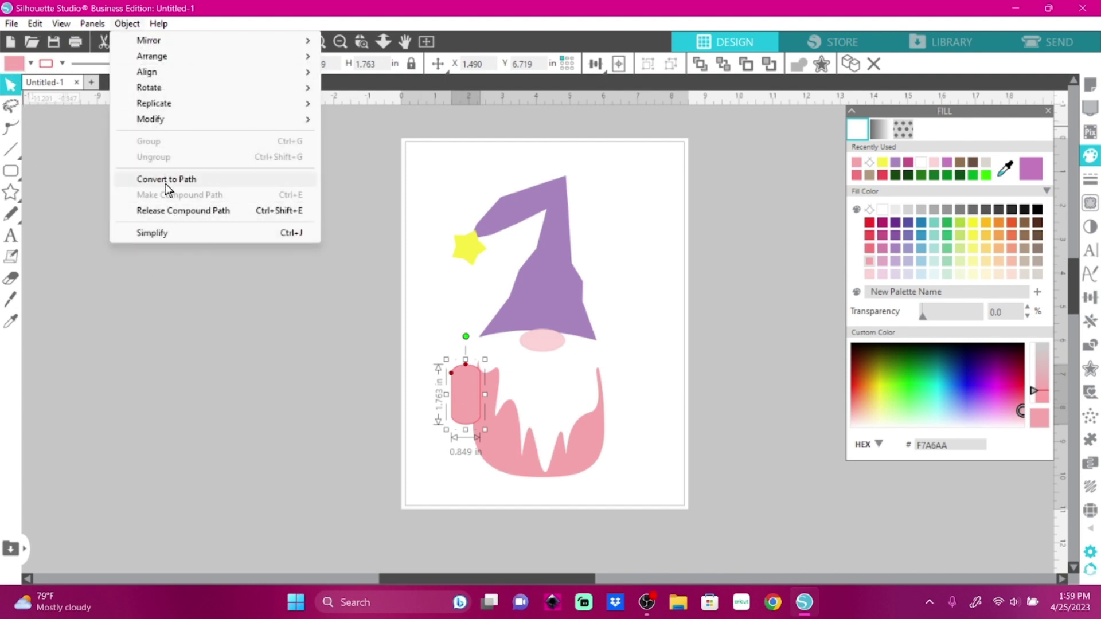
{"action": "left_click", "coordinate": [172, 211]}
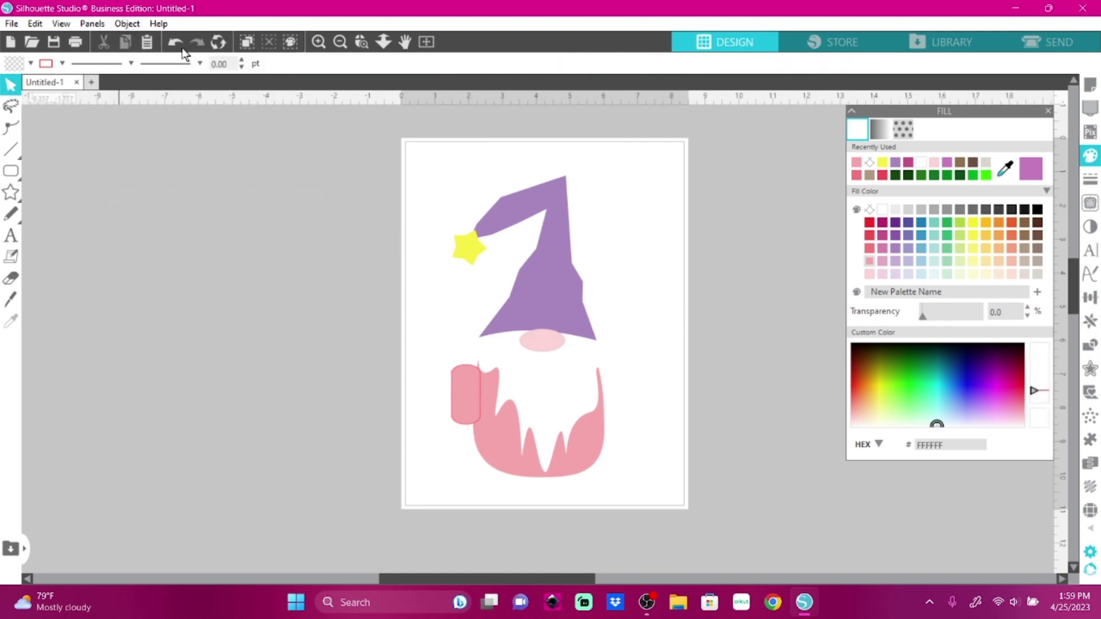
{"action": "left_click", "coordinate": [467, 398]}
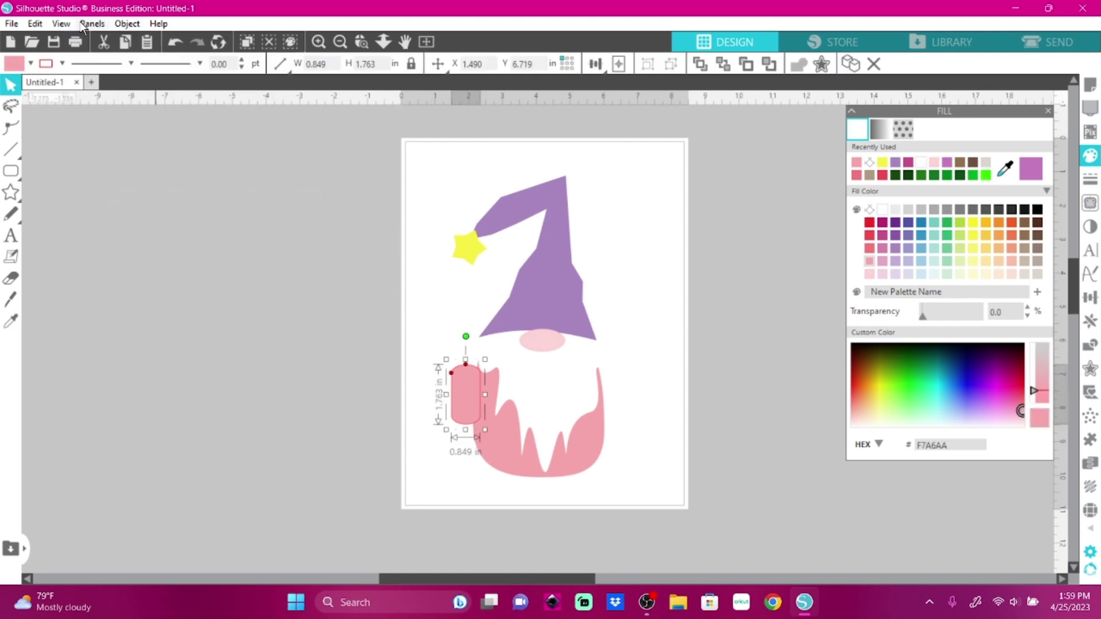
{"action": "left_click", "coordinate": [122, 24]}
{"action": "left_click", "coordinate": [144, 182]}
Step: Make the pink arm shape's outline transparent
{"action": "left_click", "coordinate": [62, 64]}
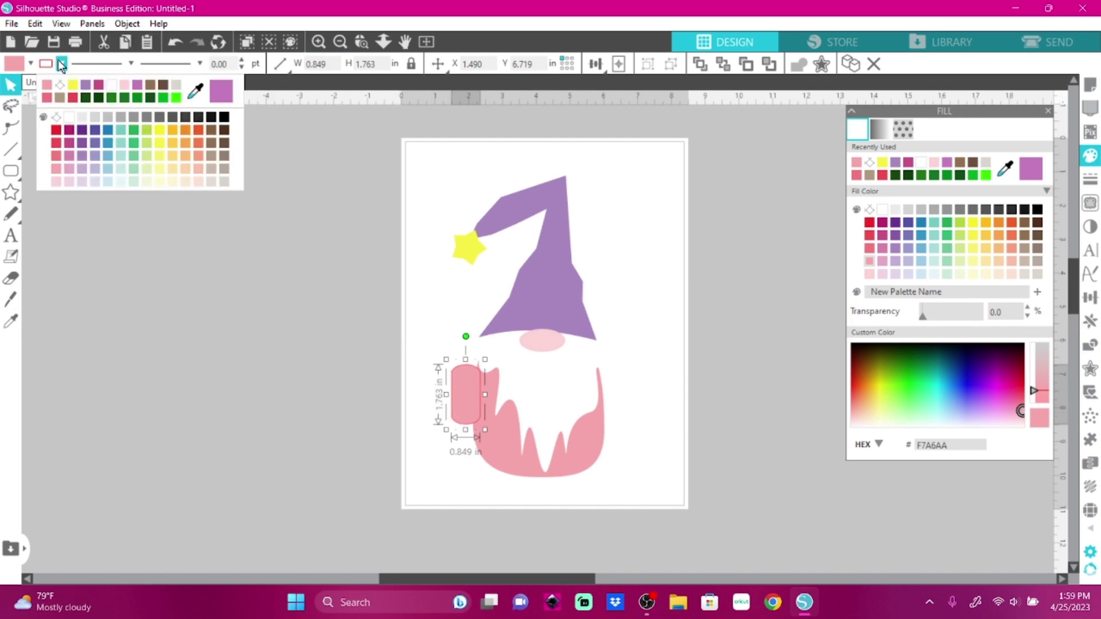
{"action": "left_click", "coordinate": [56, 116]}
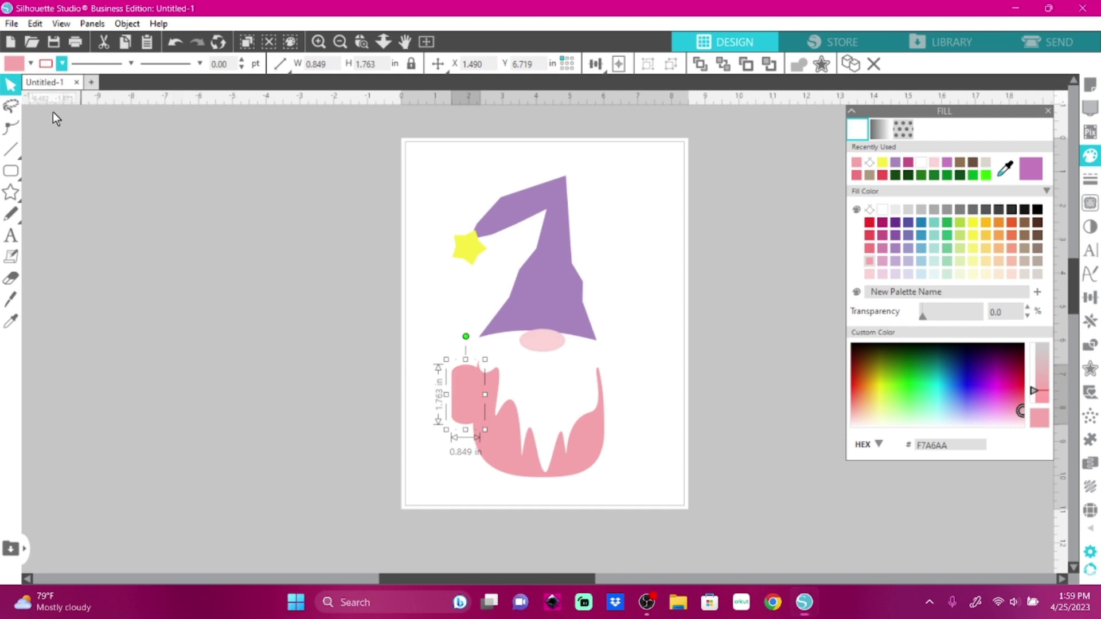
{"action": "left_click", "coordinate": [62, 63]}
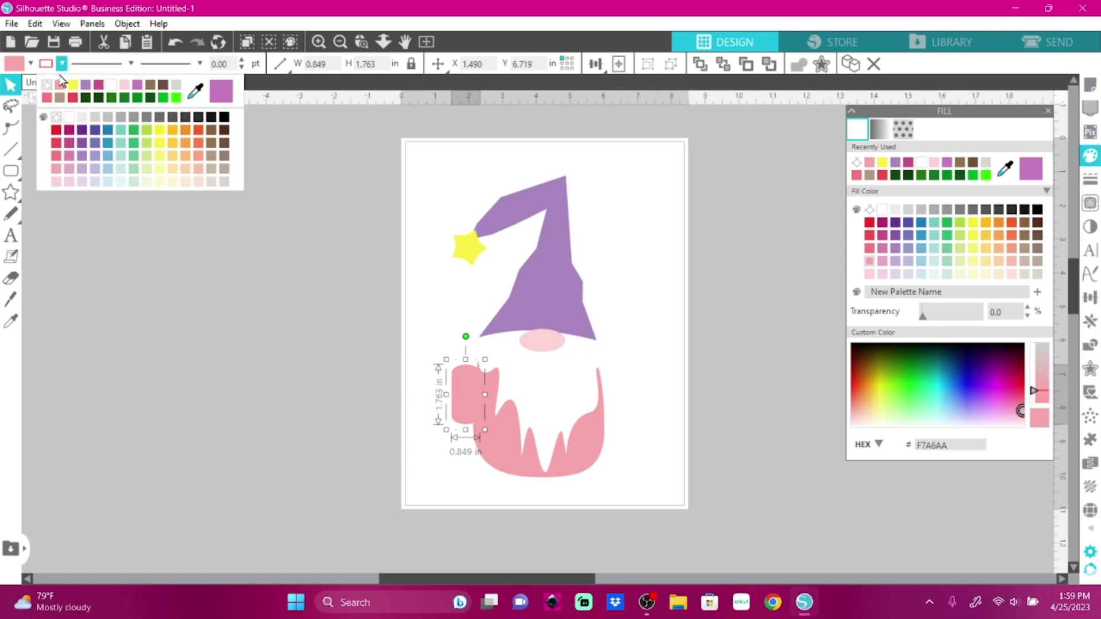
{"action": "left_click", "coordinate": [46, 85]}
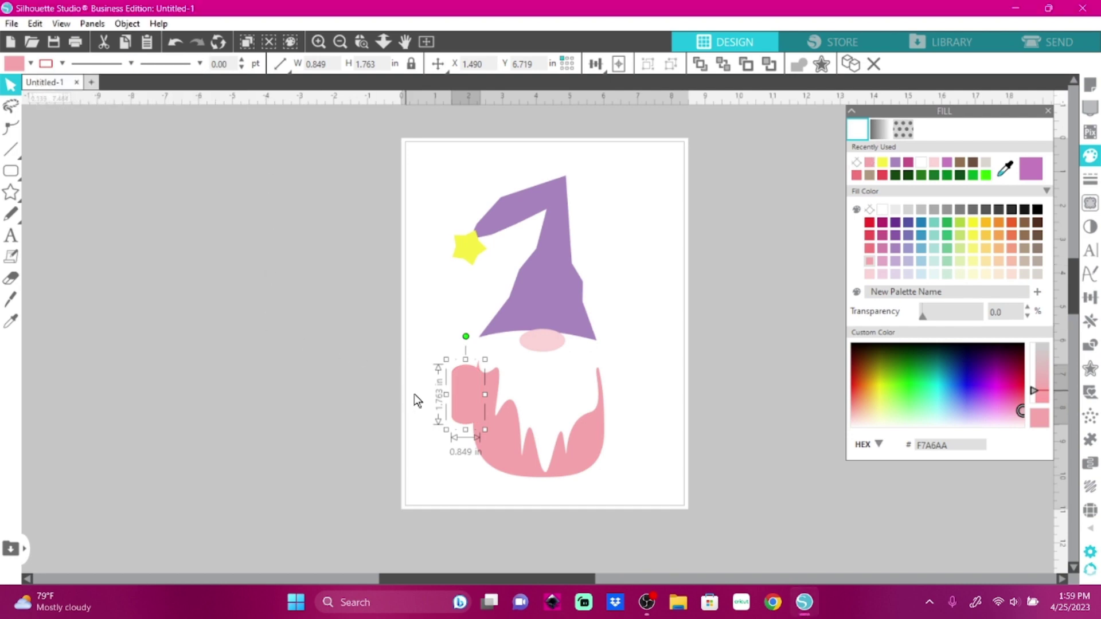
{"action": "left_click", "coordinate": [419, 402]}
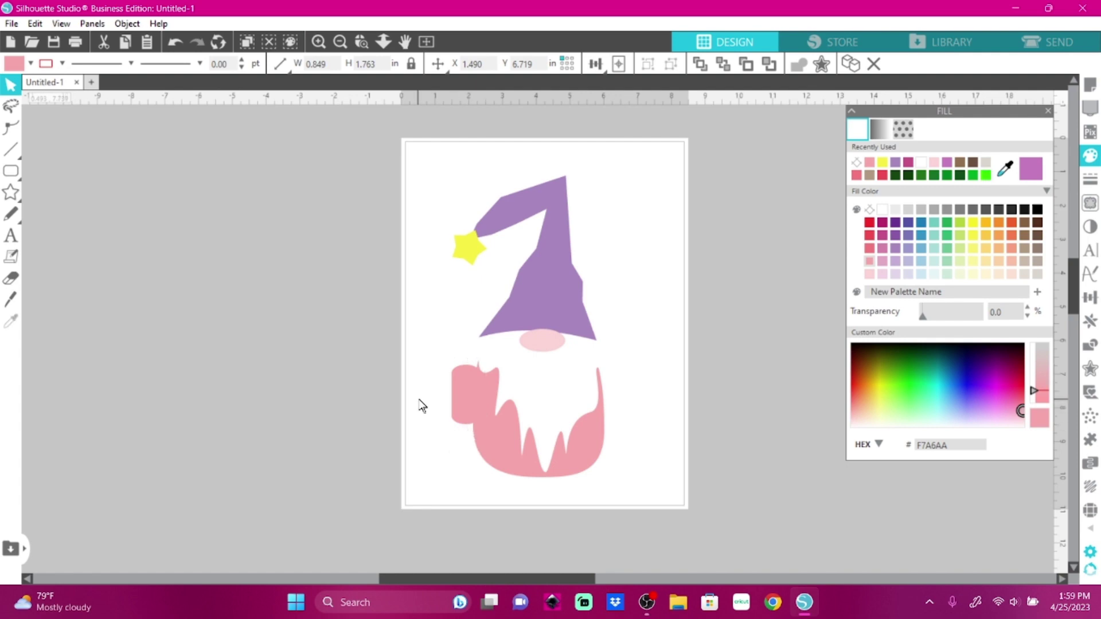
Step: Add a point on the arm's left edge and pull it outward as an elbow, then pull the upper-right point down and inward
{"action": "left_click", "coordinate": [470, 405]}
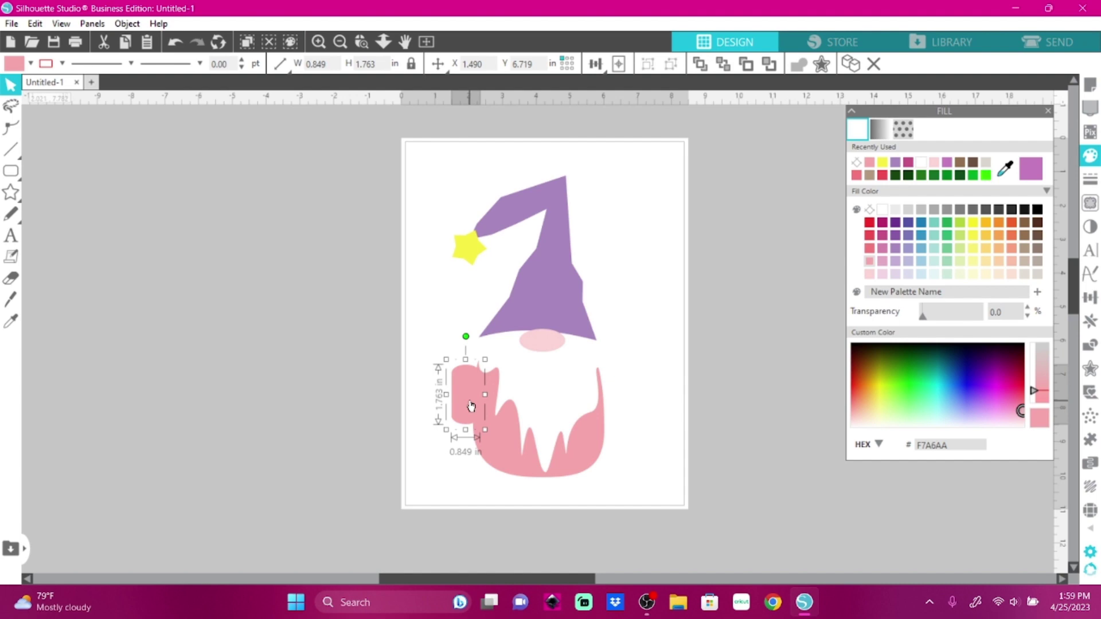
{"action": "left_click", "coordinate": [11, 127]}
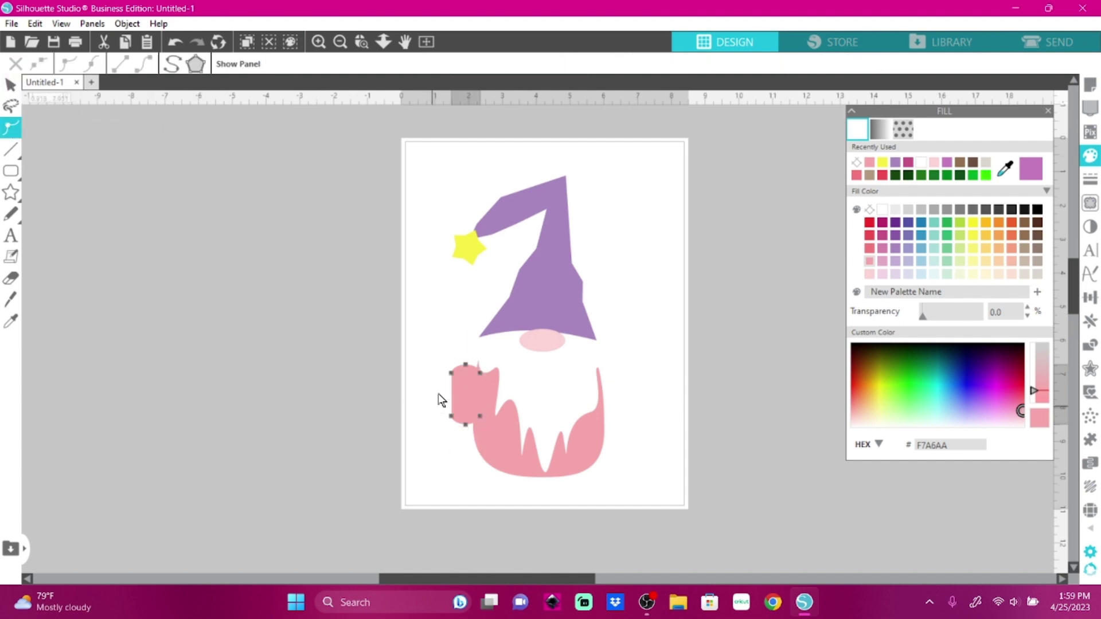
{"action": "left_click", "coordinate": [453, 419]}
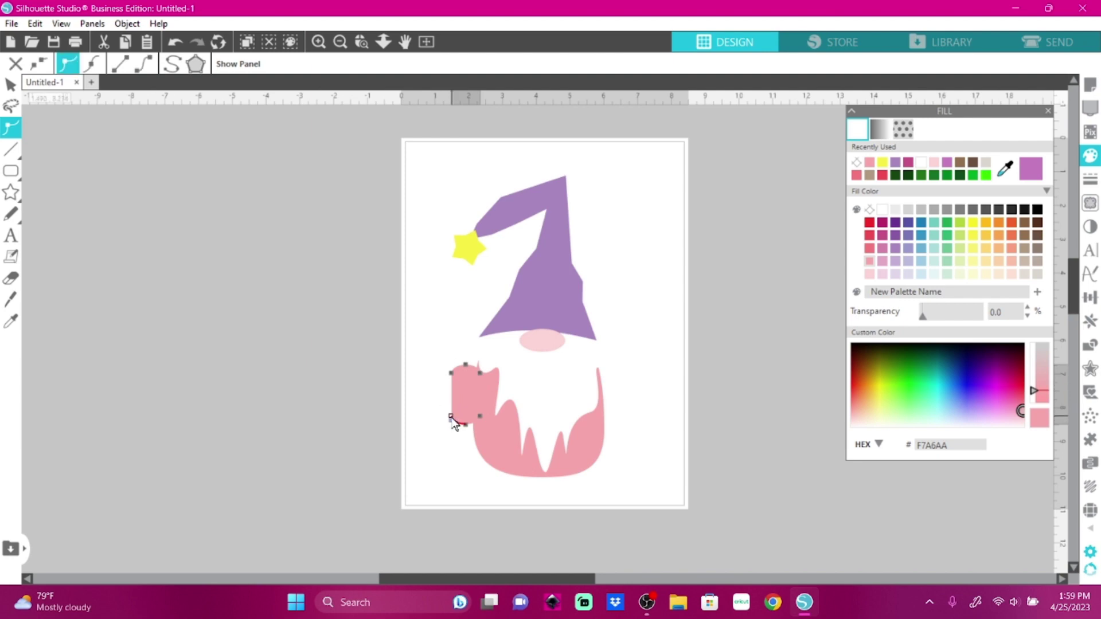
{"action": "left_click", "coordinate": [451, 383]}
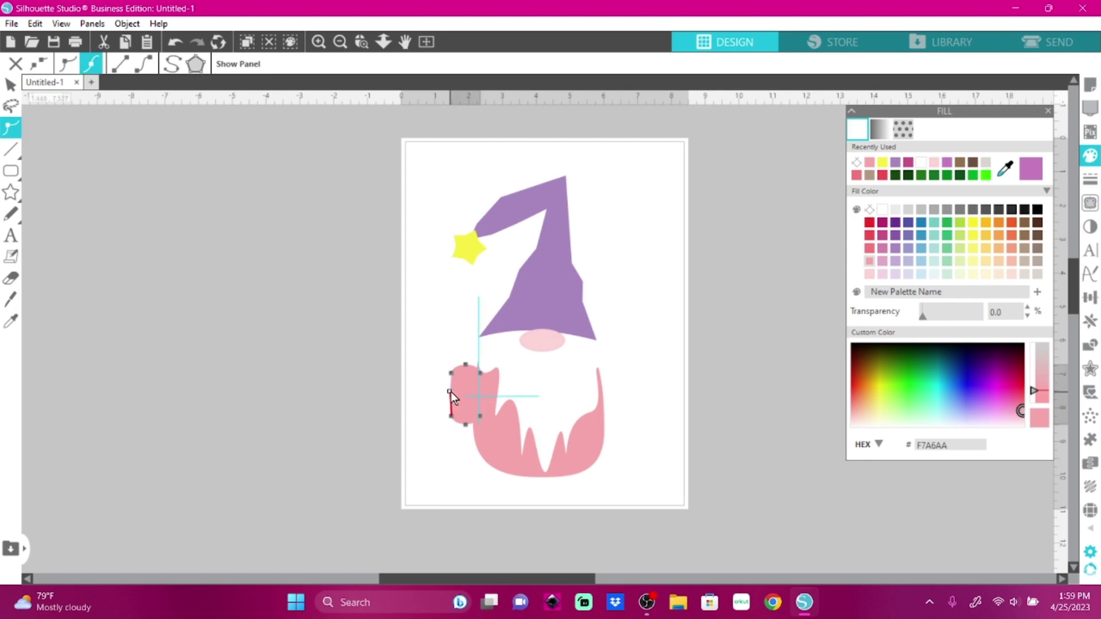
{"action": "left_click_drag", "start_coordinate": [448, 392], "coordinate": [442, 404]}
{"action": "left_click_drag", "start_coordinate": [482, 374], "coordinate": [479, 388]}
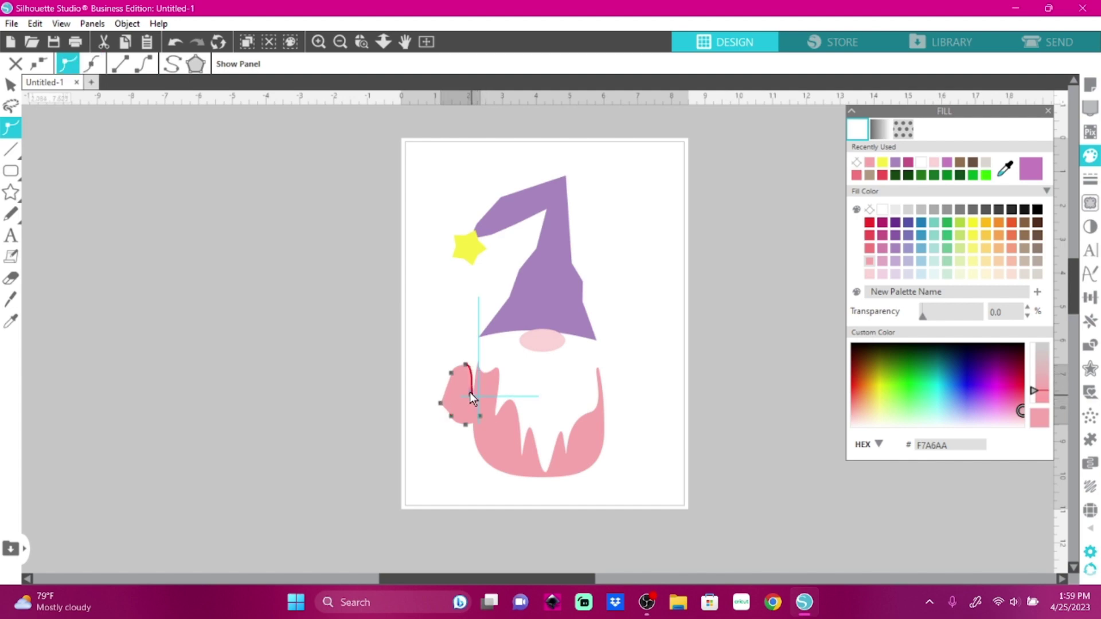
{"action": "left_click_drag", "start_coordinate": [465, 393], "coordinate": [466, 393]}
{"action": "left_click", "coordinate": [452, 446]}
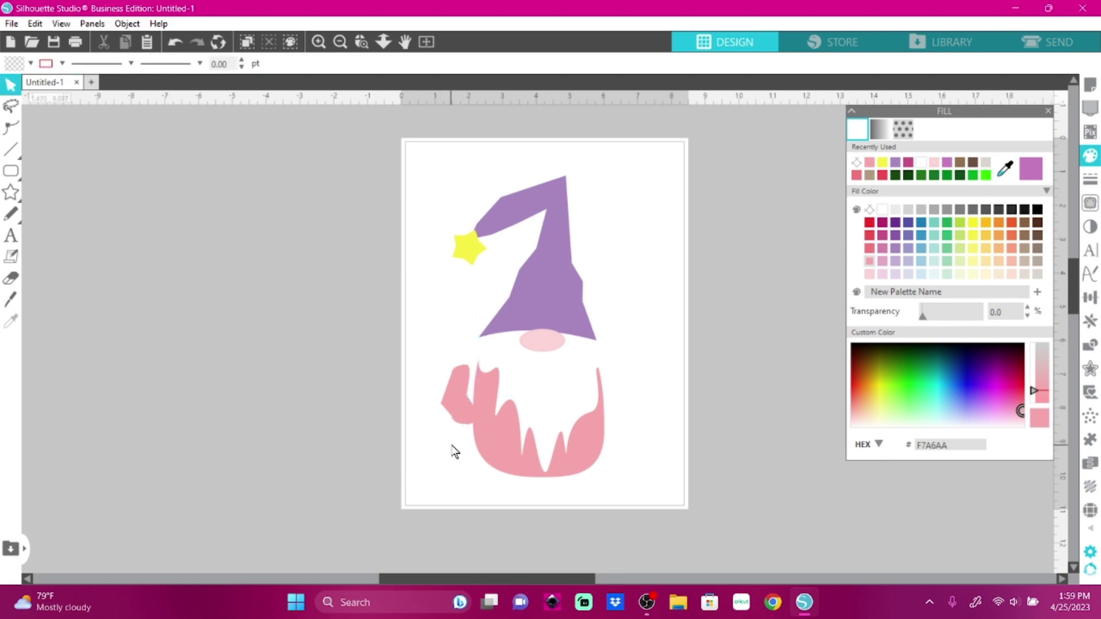
{"action": "left_click", "coordinate": [456, 413]}
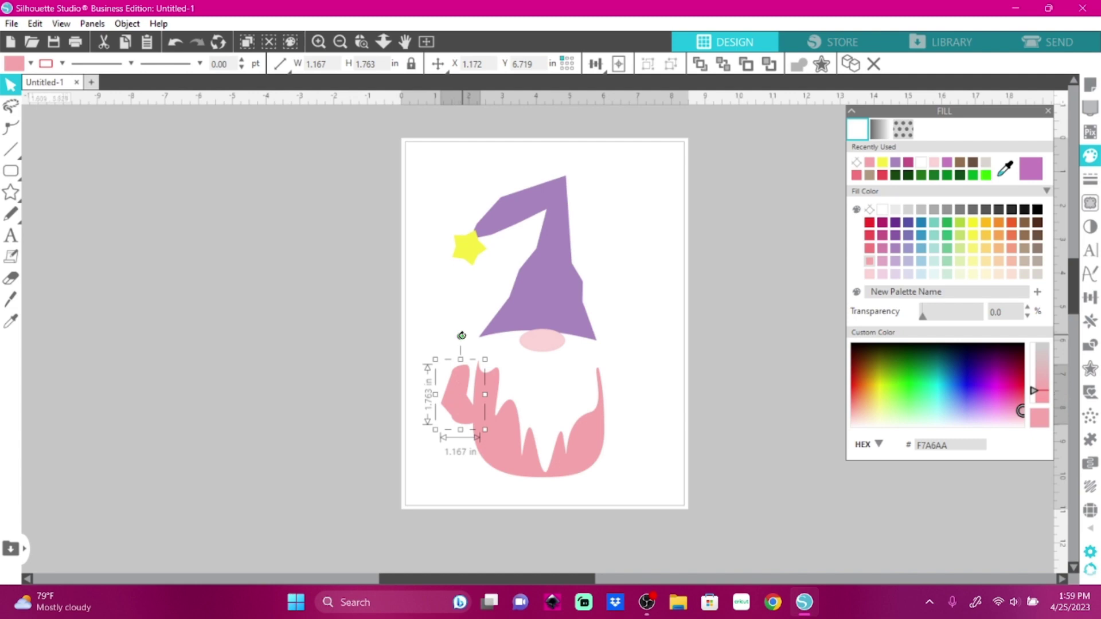
Step: Rotate the pink arm clockwise so it slants and move it against the body's left side
{"action": "left_click_drag", "start_coordinate": [461, 335], "coordinate": [490, 342]}
{"action": "left_click_drag", "start_coordinate": [456, 402], "coordinate": [466, 407]}
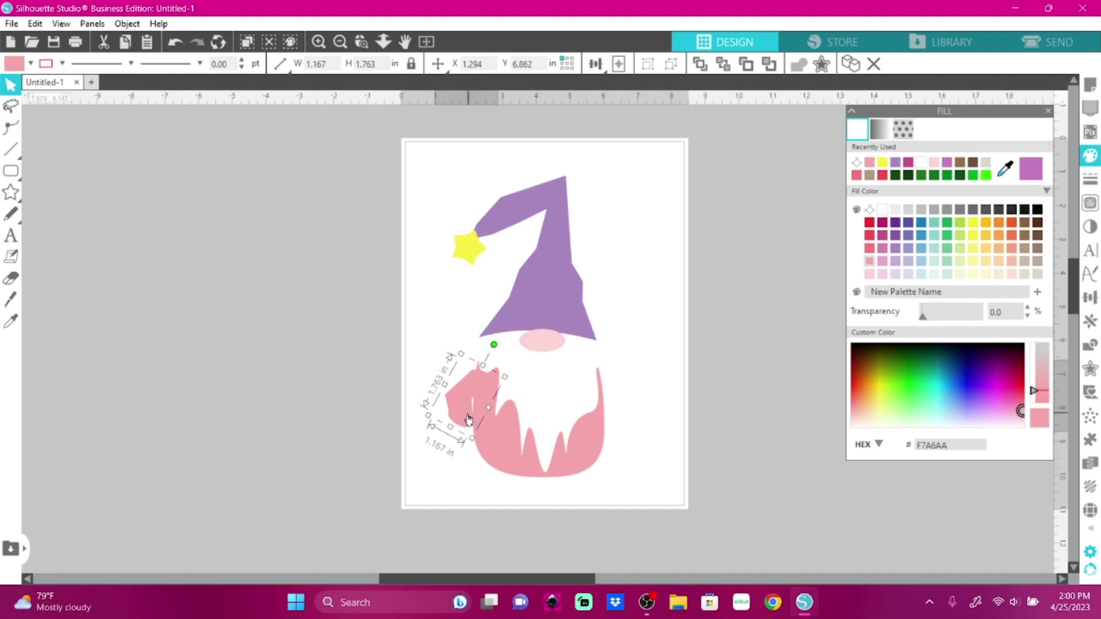
Step: Adjust the pink arm's inner elbow point and its lower-right point so the arm's inner edge sits next to the body
{"action": "left_click", "coordinate": [10, 127]}
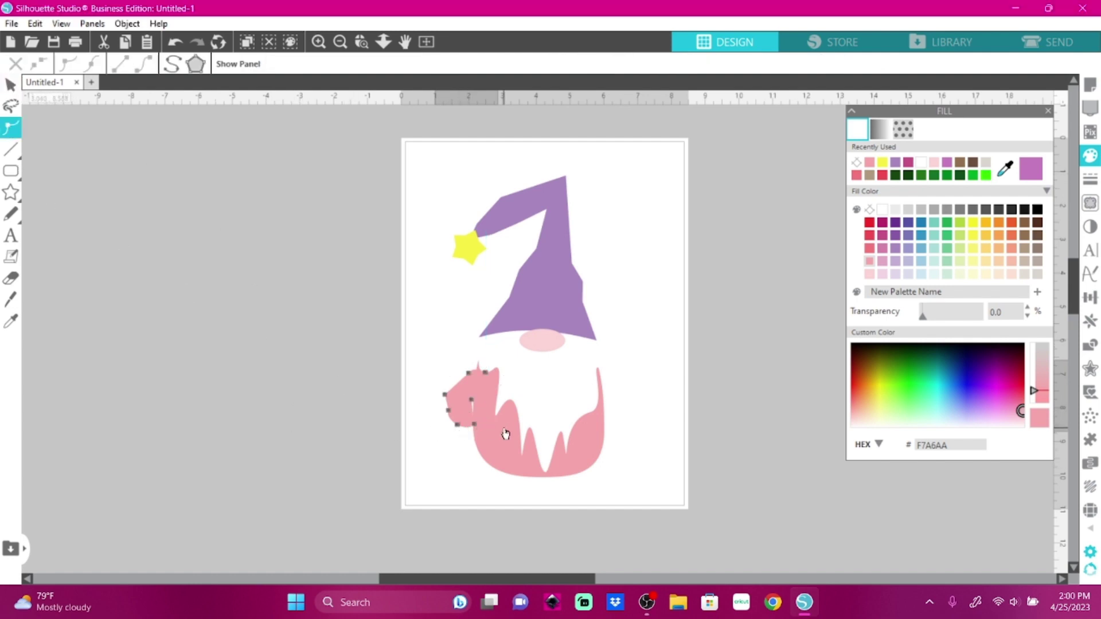
{"action": "left_click", "coordinate": [471, 401]}
{"action": "left_click_drag", "start_coordinate": [469, 401], "coordinate": [471, 401]}
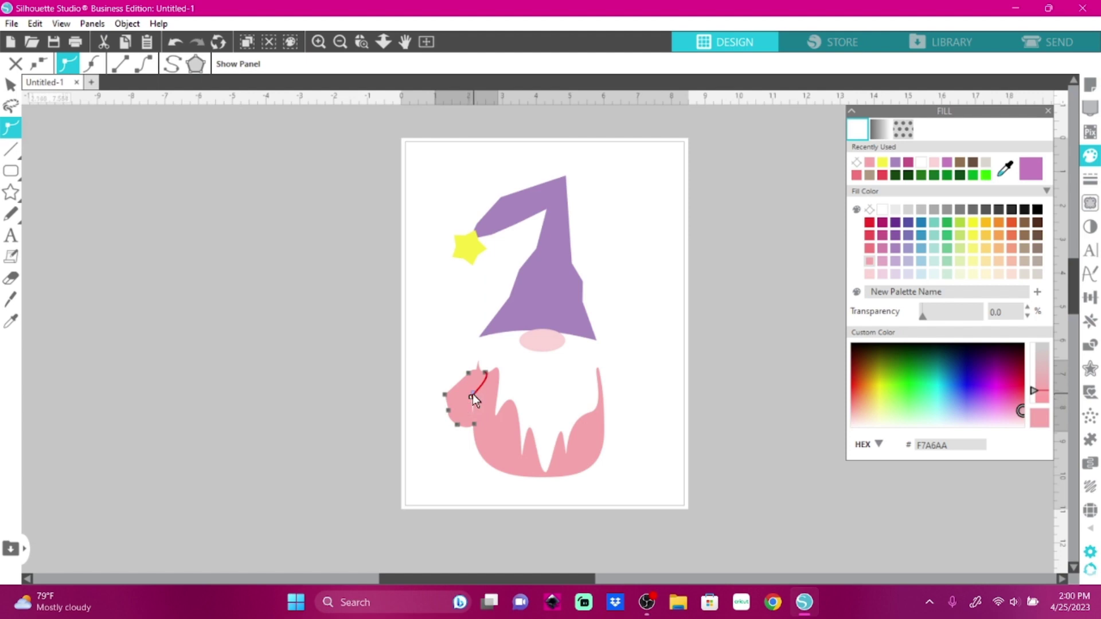
{"action": "left_click_drag", "start_coordinate": [473, 394], "coordinate": [478, 390]}
{"action": "left_click", "coordinate": [476, 423]}
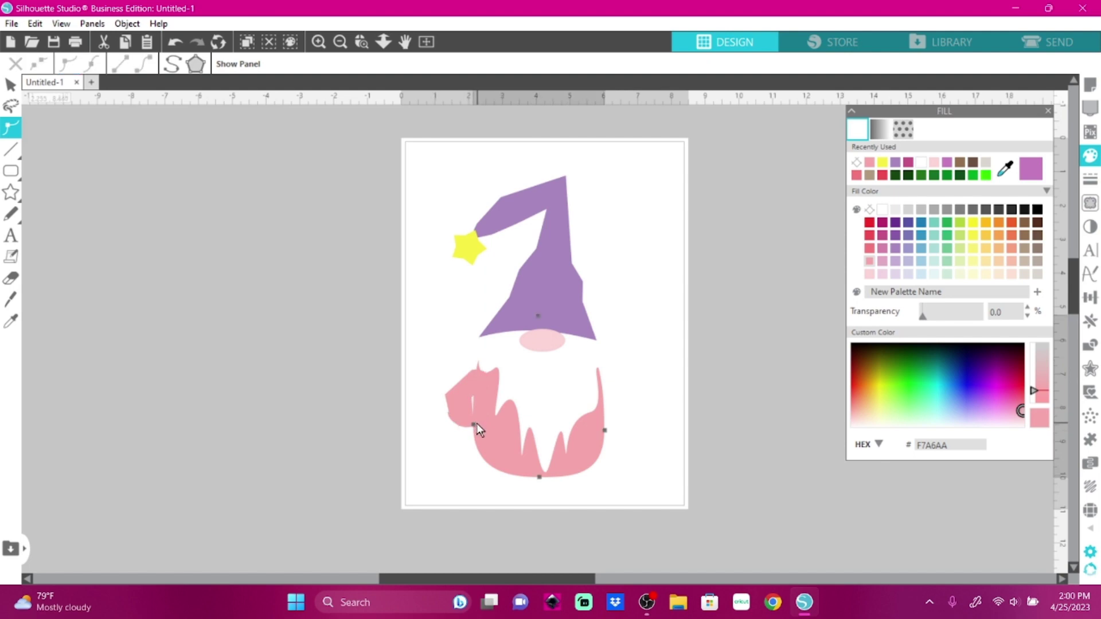
{"action": "left_click", "coordinate": [474, 424]}
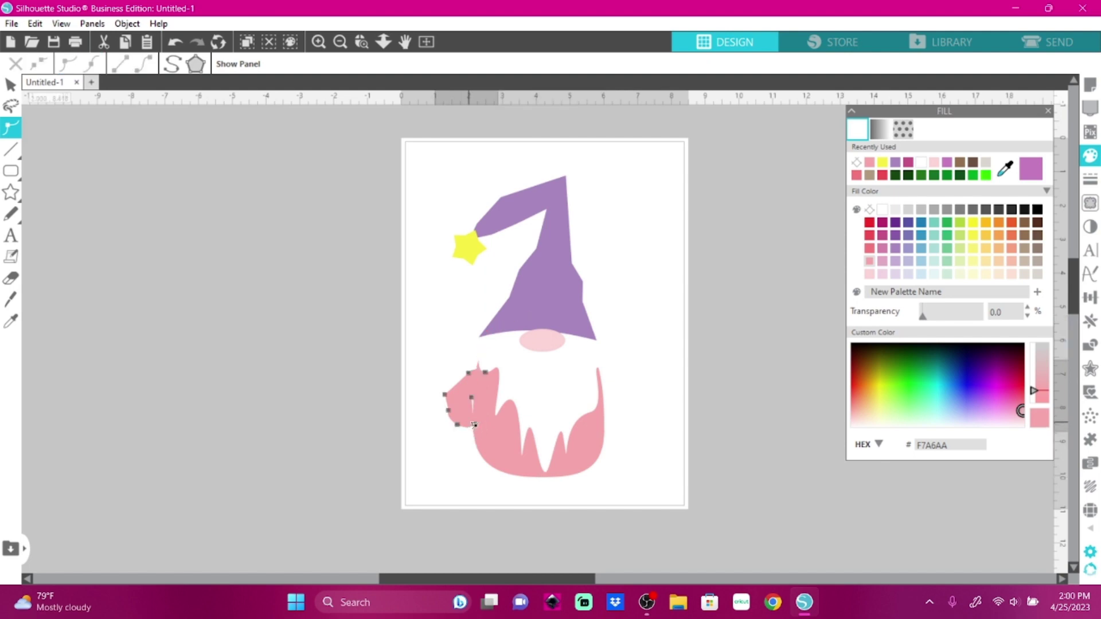
{"action": "left_click", "coordinate": [473, 426]}
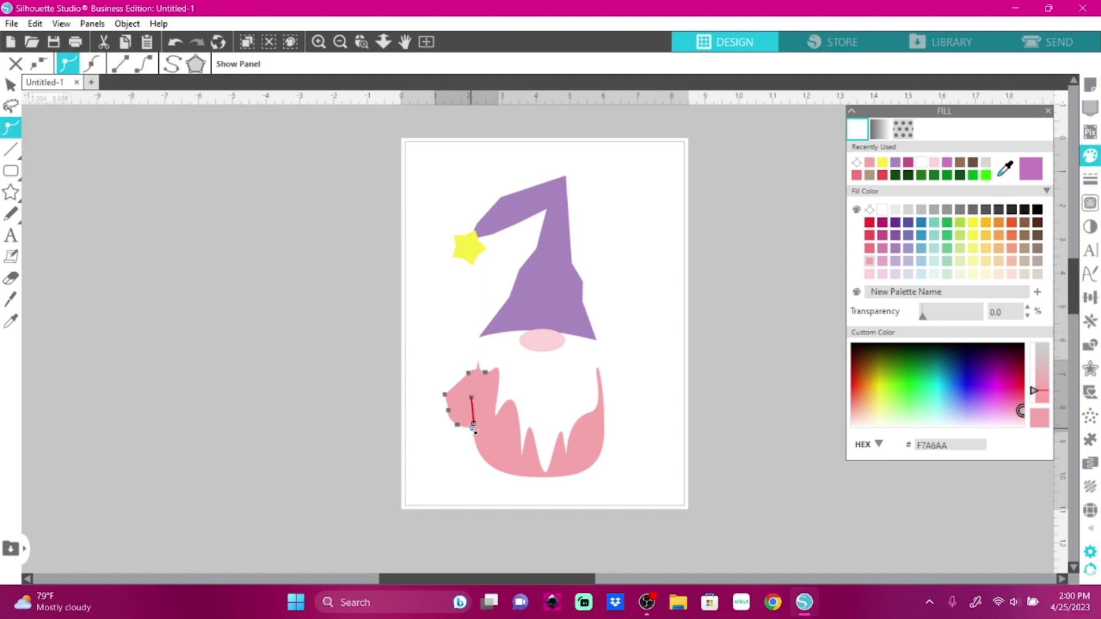
{"action": "left_click_drag", "start_coordinate": [472, 428], "coordinate": [471, 427]}
{"action": "left_click", "coordinate": [459, 444]}
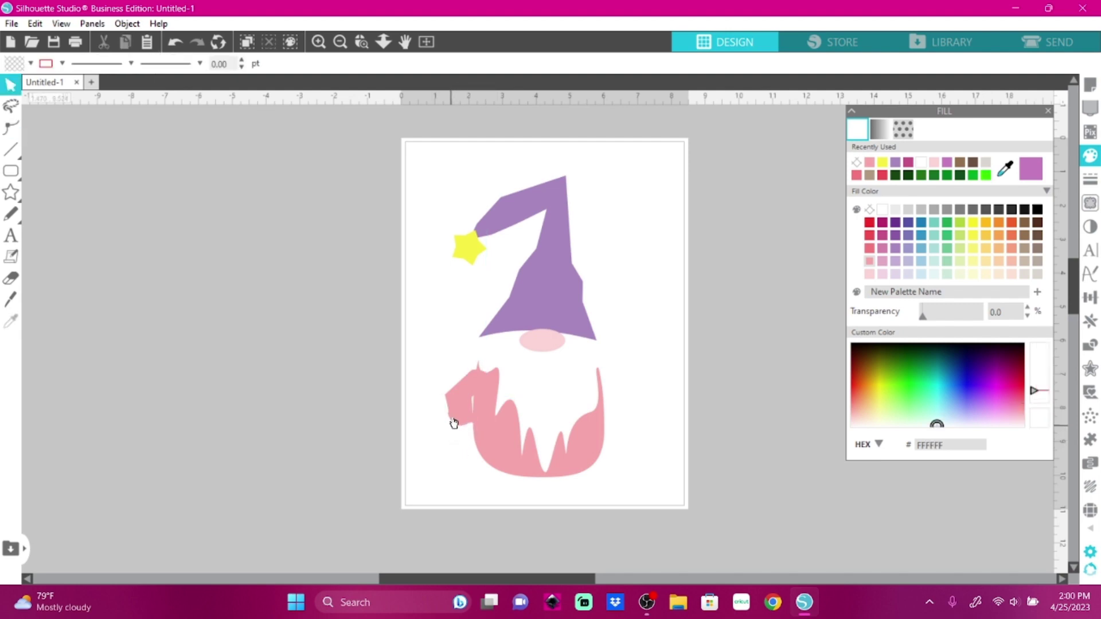
Step: Move the white beard aside, nudge the left arm slightly down on the body, and place the beard back over the body's middle
{"action": "left_click", "coordinate": [454, 422]}
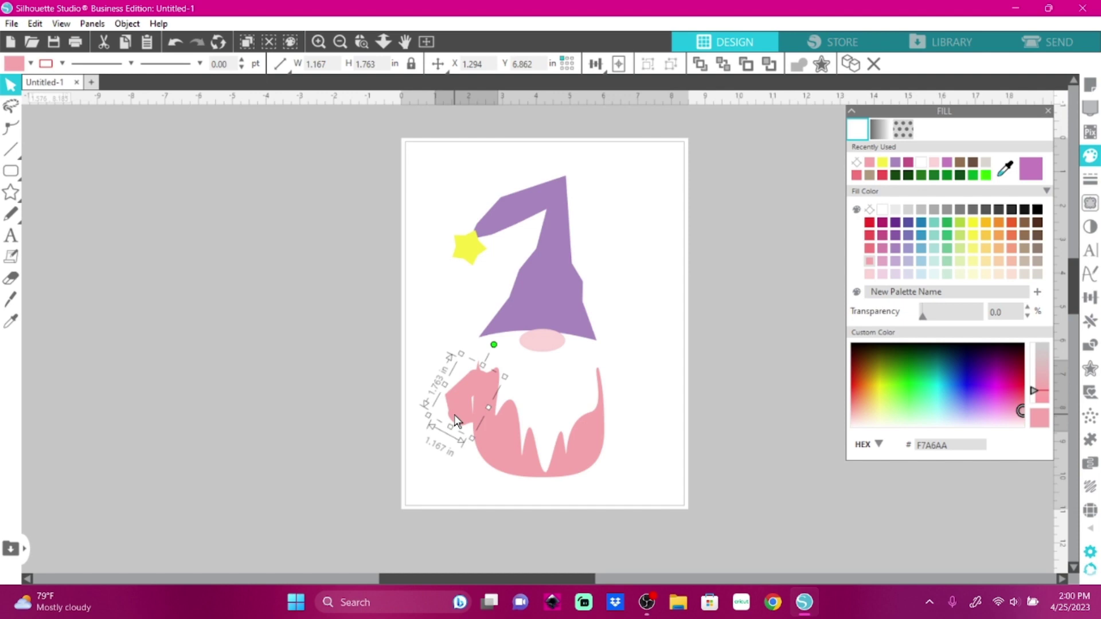
{"action": "left_click", "coordinate": [595, 379]}
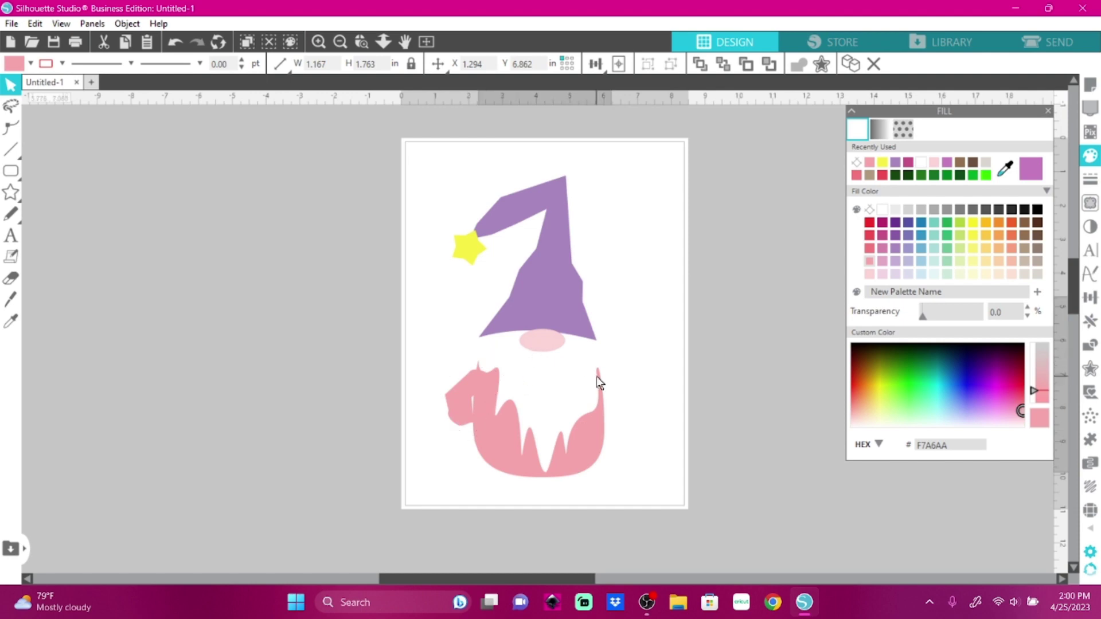
{"action": "left_click_drag", "start_coordinate": [572, 384], "coordinate": [634, 356]}
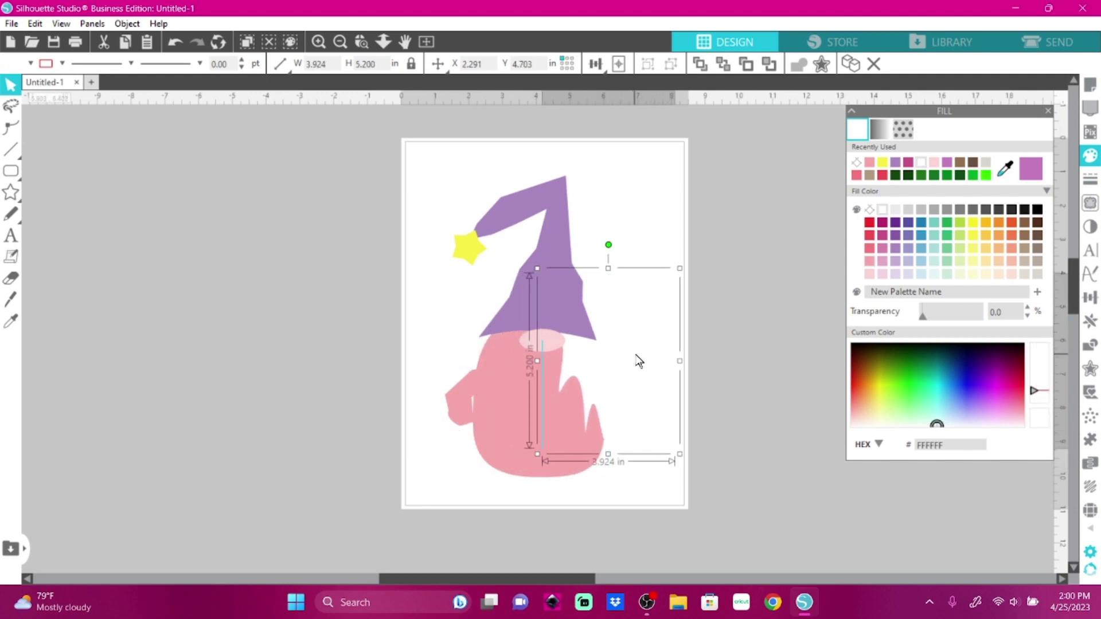
{"action": "mouse_move", "coordinate": [461, 407]}
{"action": "left_mouse_down"}
{"action": "mouse_move", "coordinate": [446, 402]}
{"action": "mouse_move", "coordinate": [460, 407]}
{"action": "left_mouse_up"}
{"action": "left_click", "coordinate": [433, 406]}
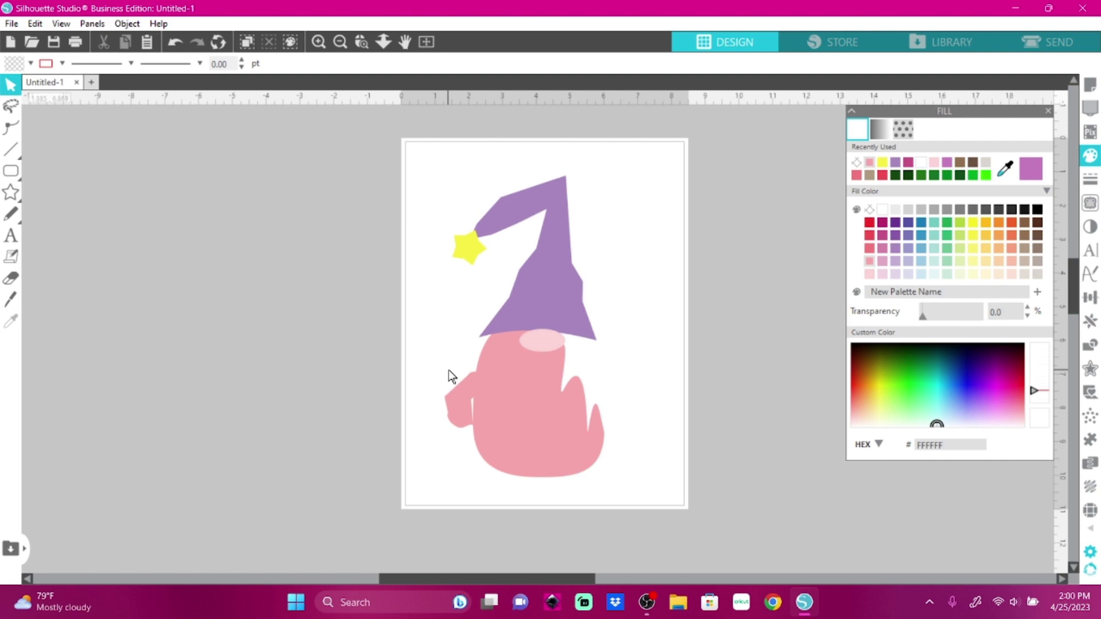
{"action": "left_click_drag", "start_coordinate": [579, 370], "coordinate": [514, 400]}
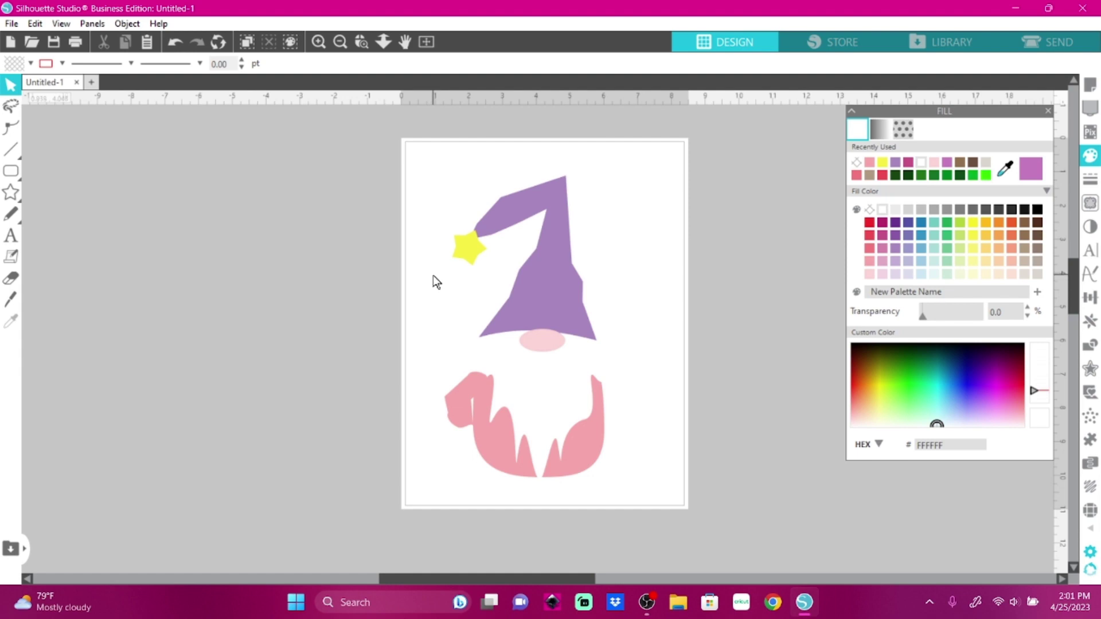
{"action": "left_click", "coordinate": [907, 125]}
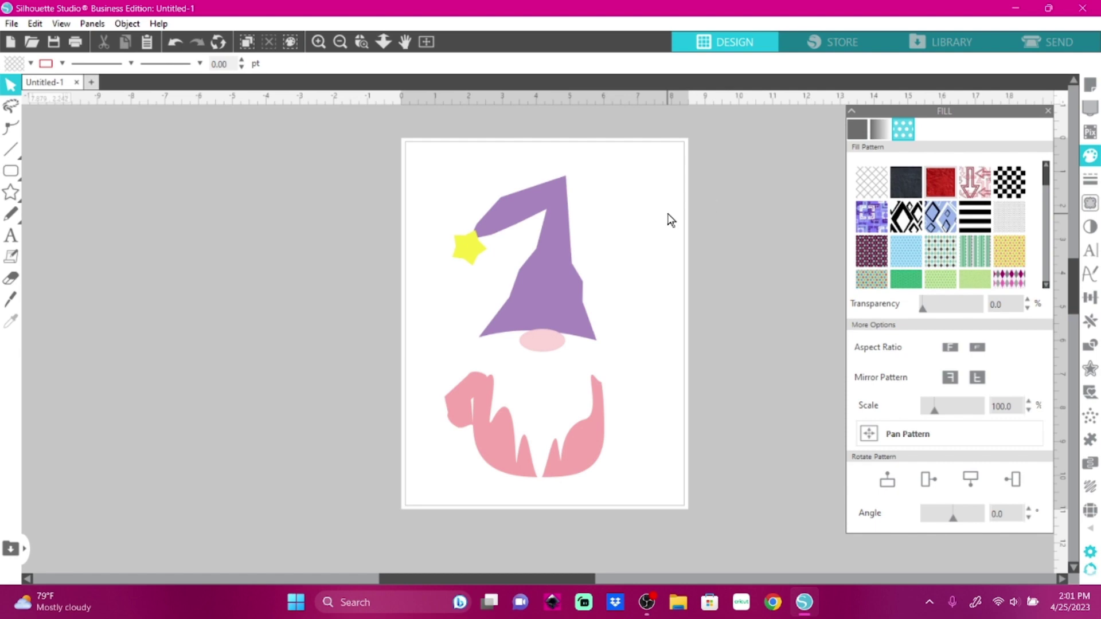
{"action": "left_click", "coordinate": [857, 129]}
Step: Duplicate the left arm, flip the copy horizontally, and place it behind the beard on the body's right side
{"action": "left_click", "coordinate": [459, 421]}
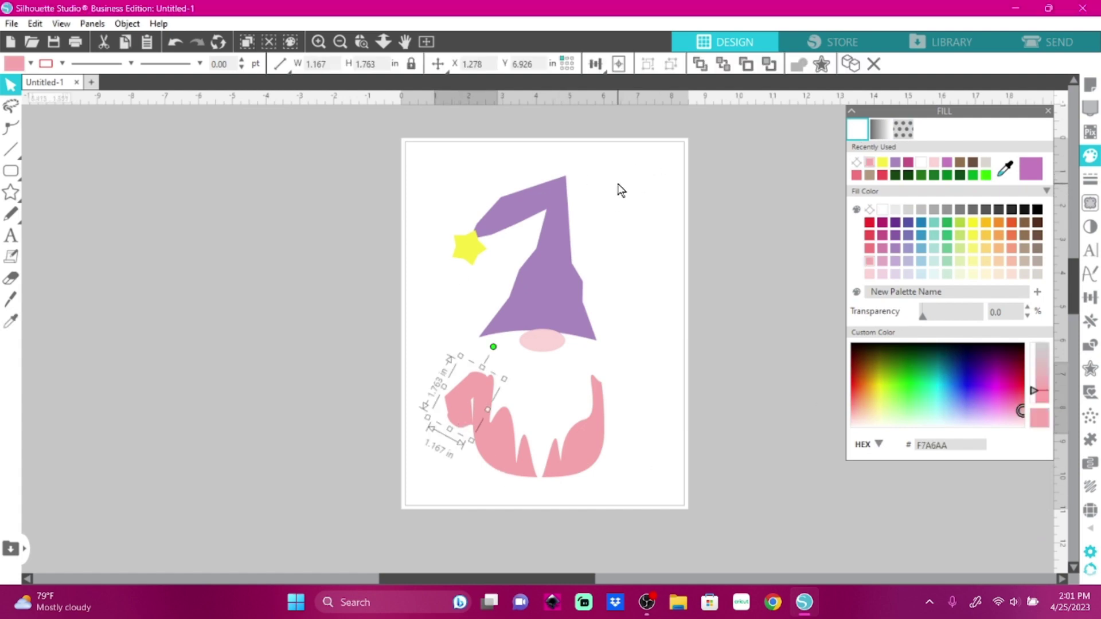
{"action": "left_click", "coordinate": [850, 68]}
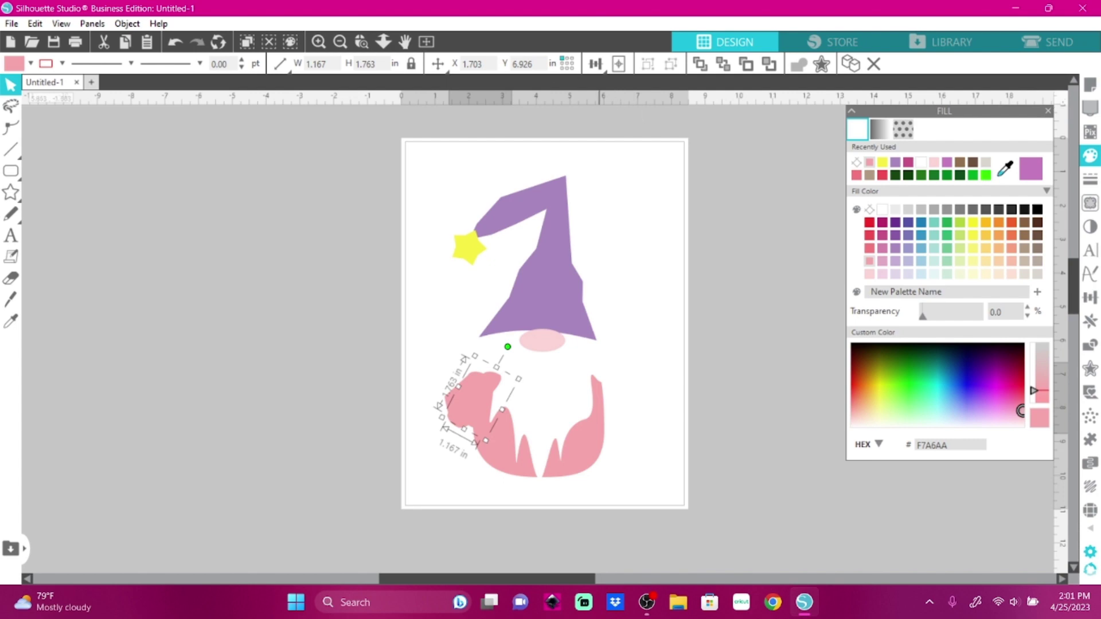
{"action": "left_click", "coordinate": [127, 23]}
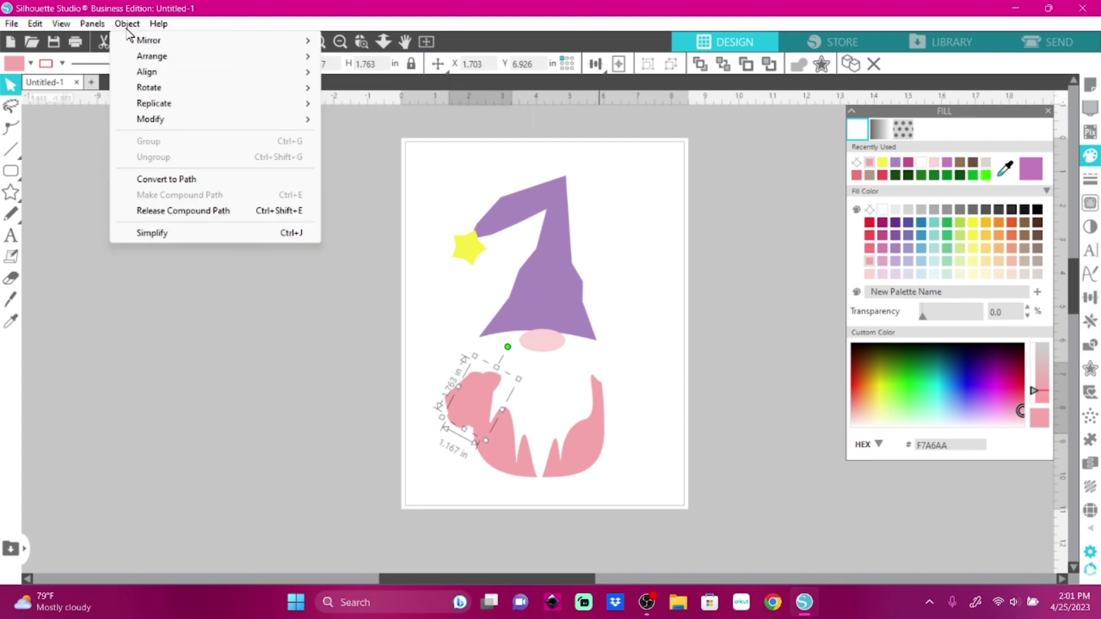
{"action": "mouse_move", "coordinate": [271, 49]}
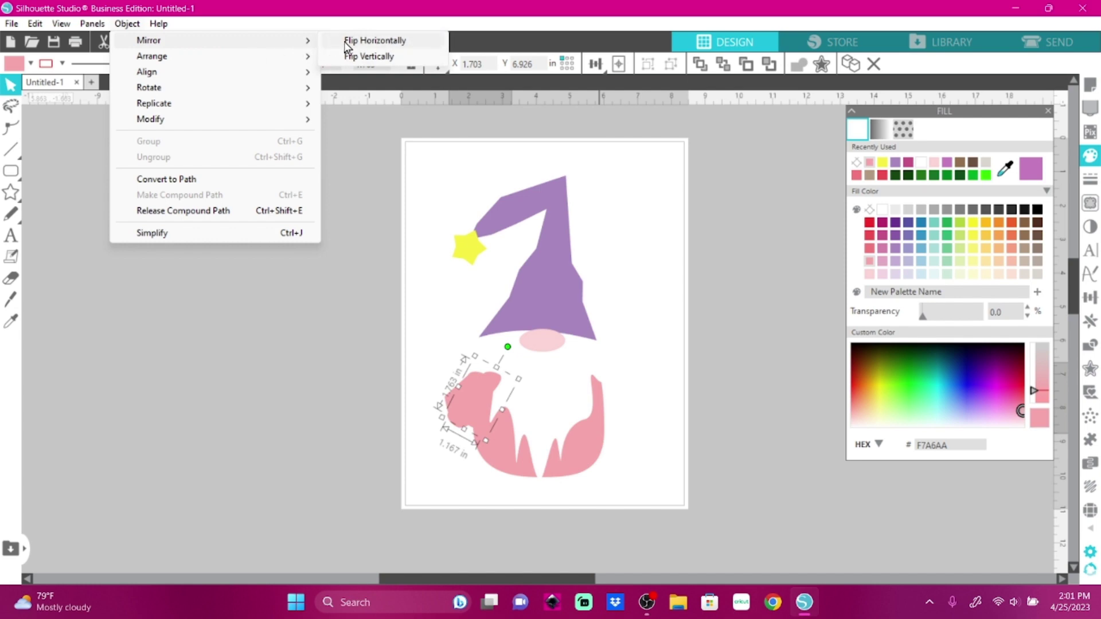
{"action": "left_click", "coordinate": [349, 41]}
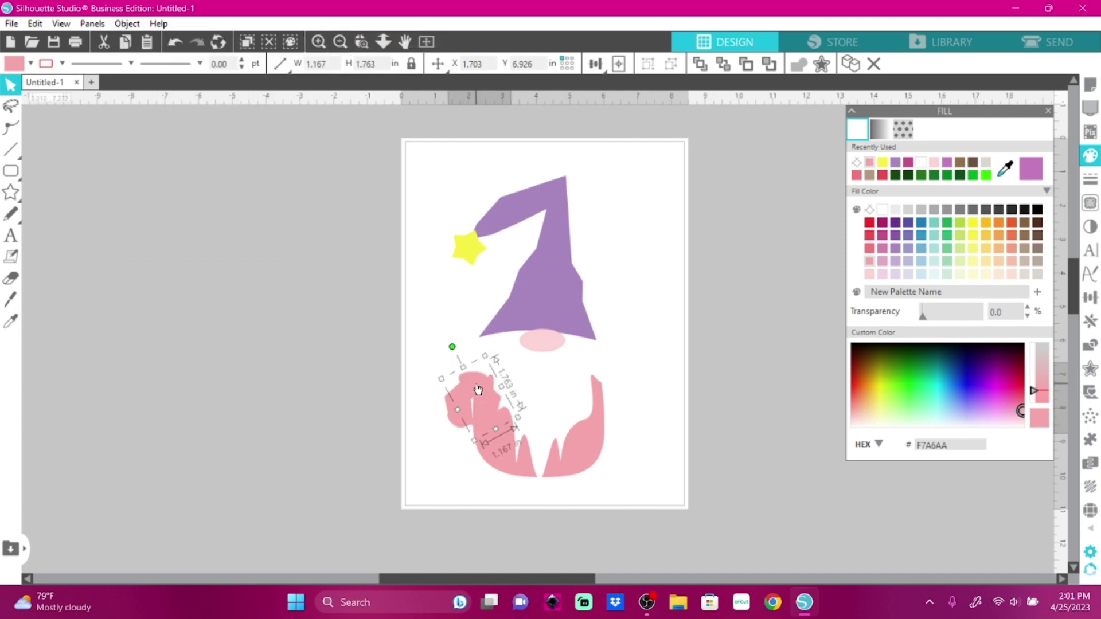
{"action": "left_click_drag", "start_coordinate": [477, 390], "coordinate": [605, 395]}
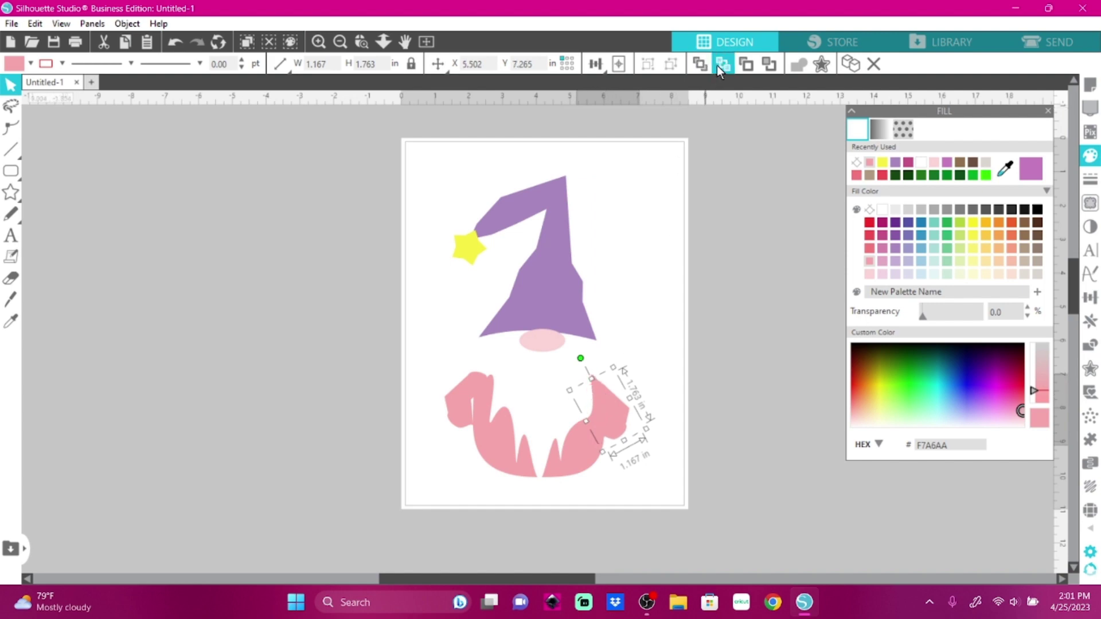
Step: Send the left arm behind the beard, then rotate the right arm slightly counterclockwise and raise it to match the left arm's height
{"action": "left_click", "coordinate": [464, 409]}
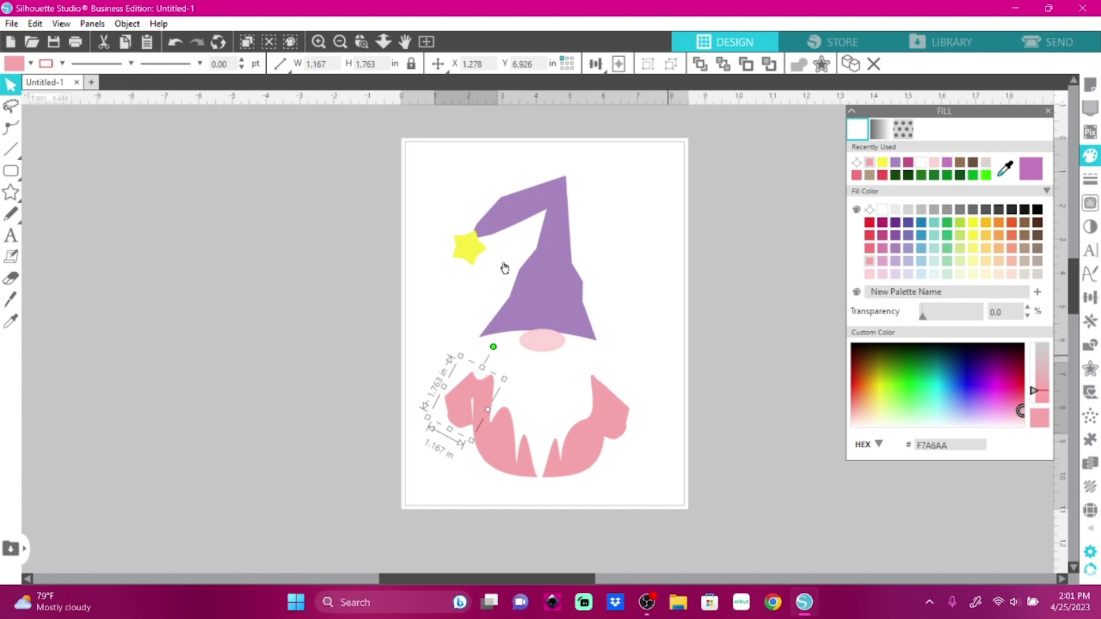
{"action": "left_click", "coordinate": [621, 419]}
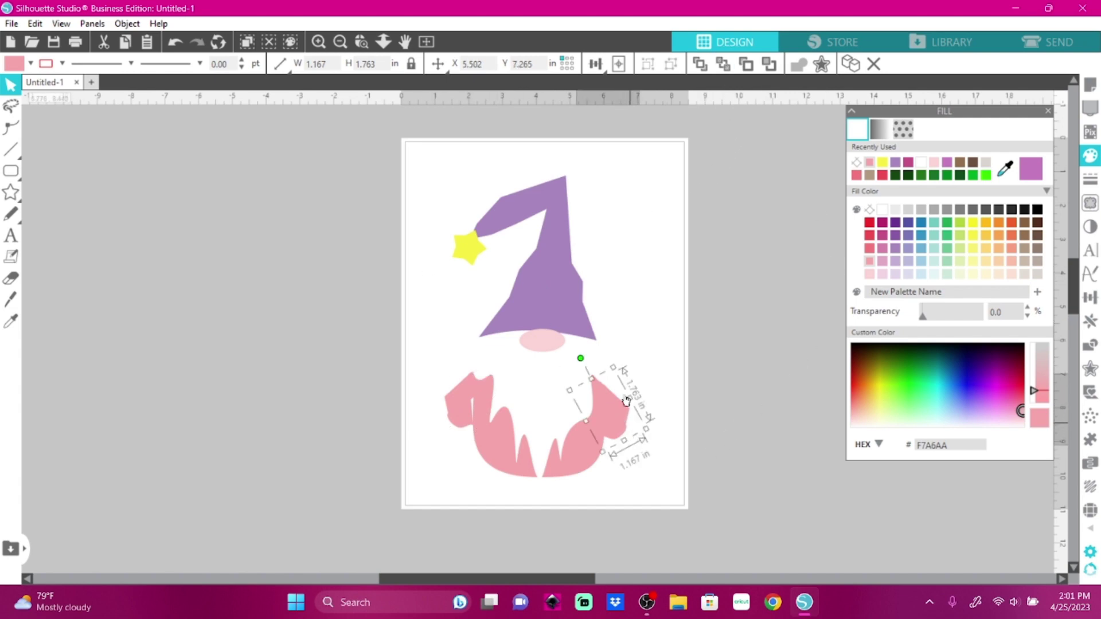
{"action": "left_click_drag", "start_coordinate": [580, 357], "coordinate": [573, 362]}
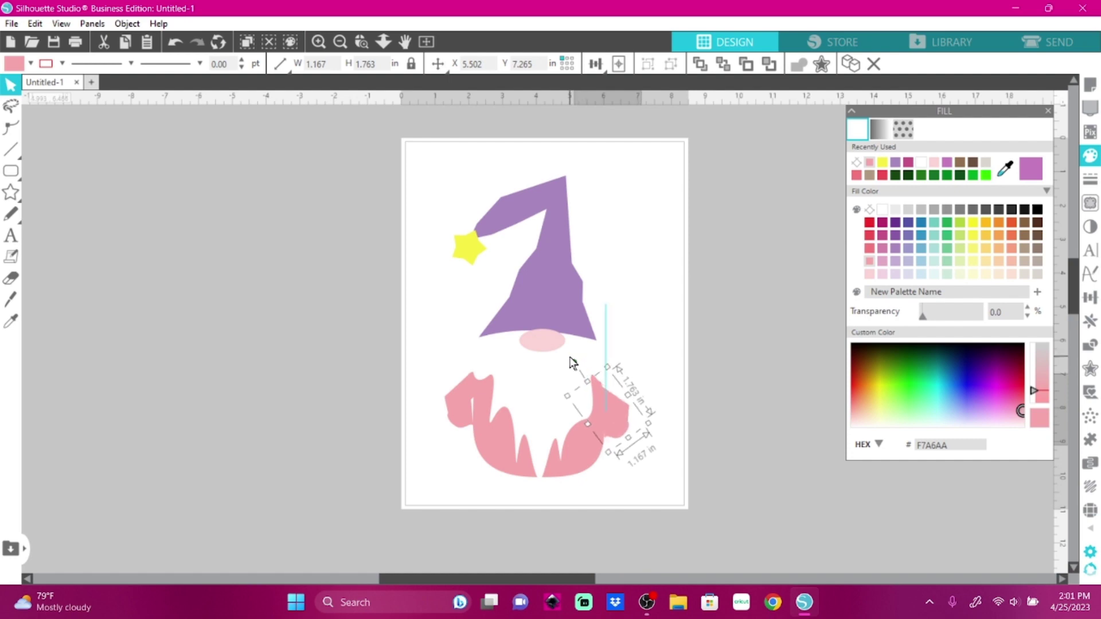
{"action": "left_click_drag", "start_coordinate": [619, 414], "coordinate": [620, 405]}
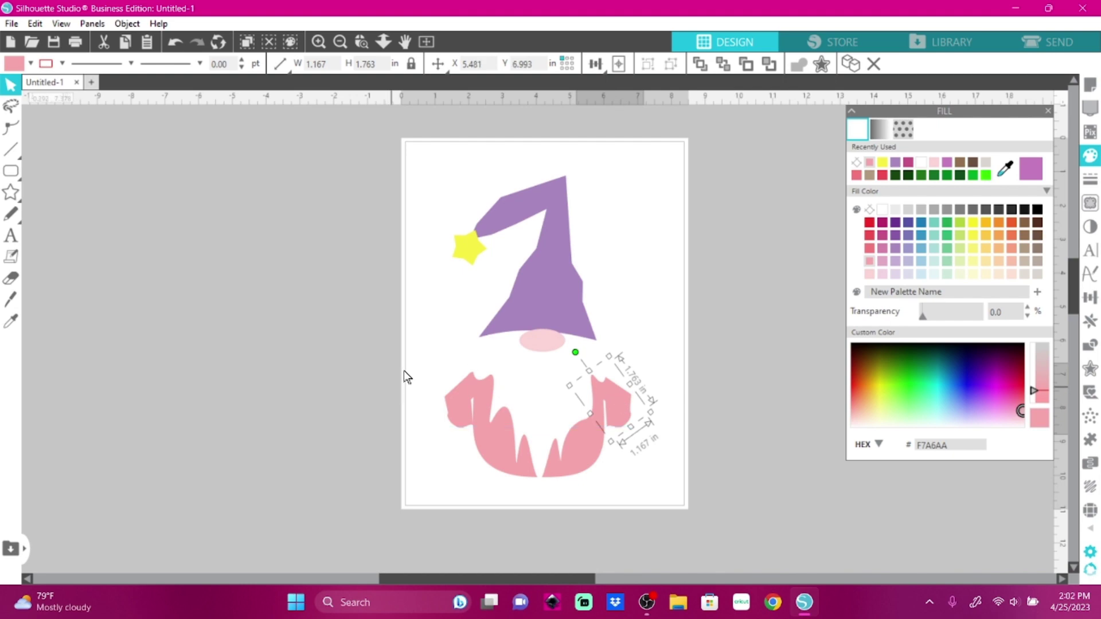
{"action": "left_click", "coordinate": [414, 349]}
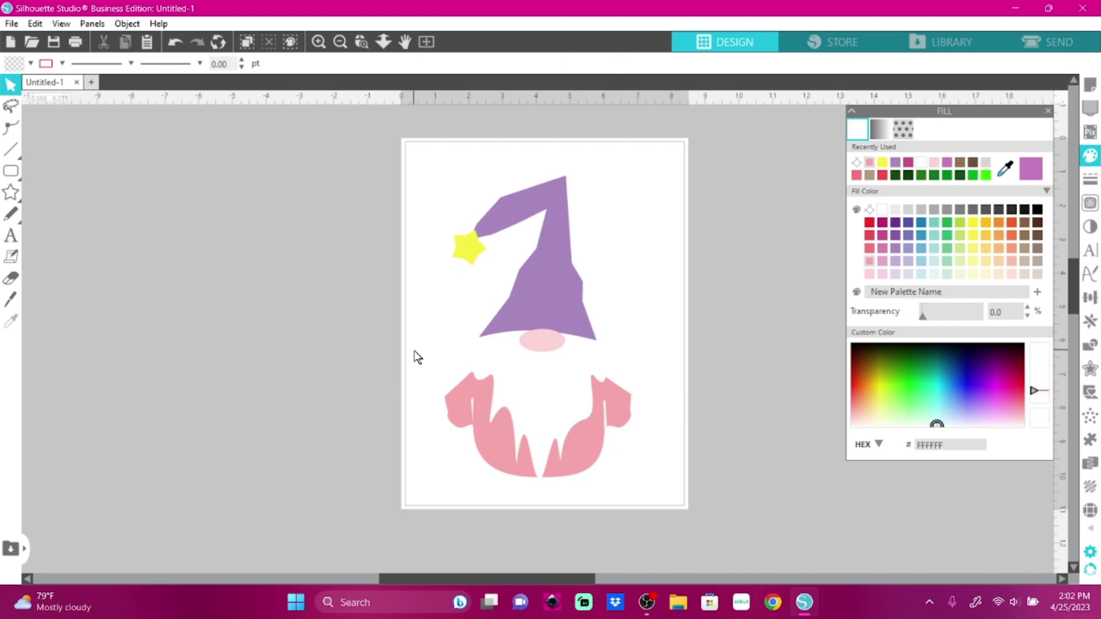
Step: Duplicate the pale pink nose oval and move the copy to the empty area left of the hat's brim
{"action": "left_click", "coordinate": [554, 348]}
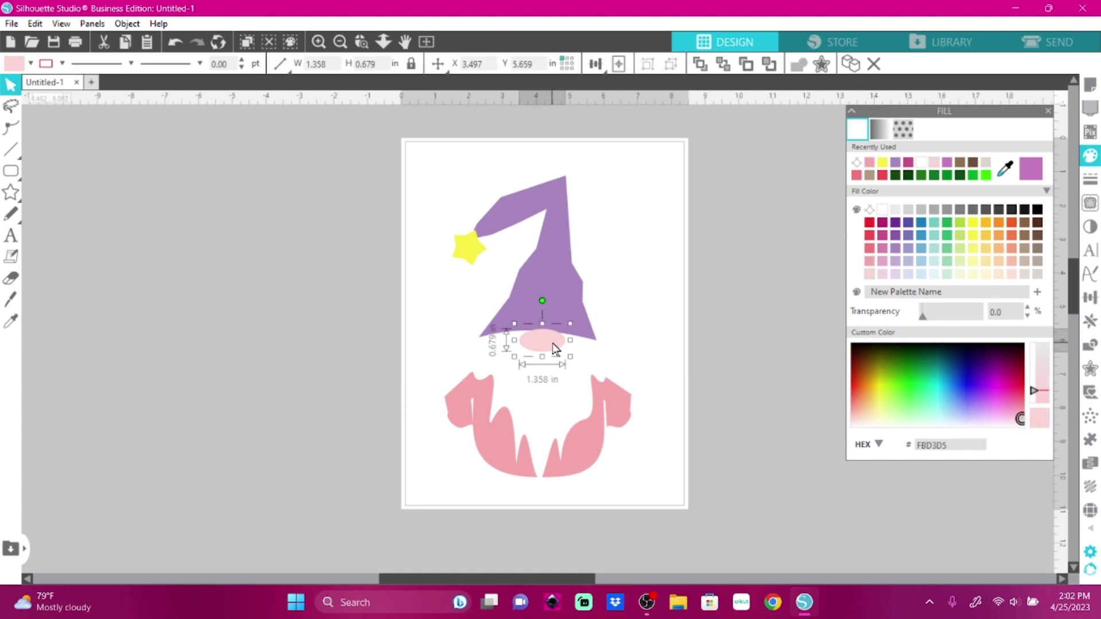
{"action": "left_click", "coordinate": [846, 65]}
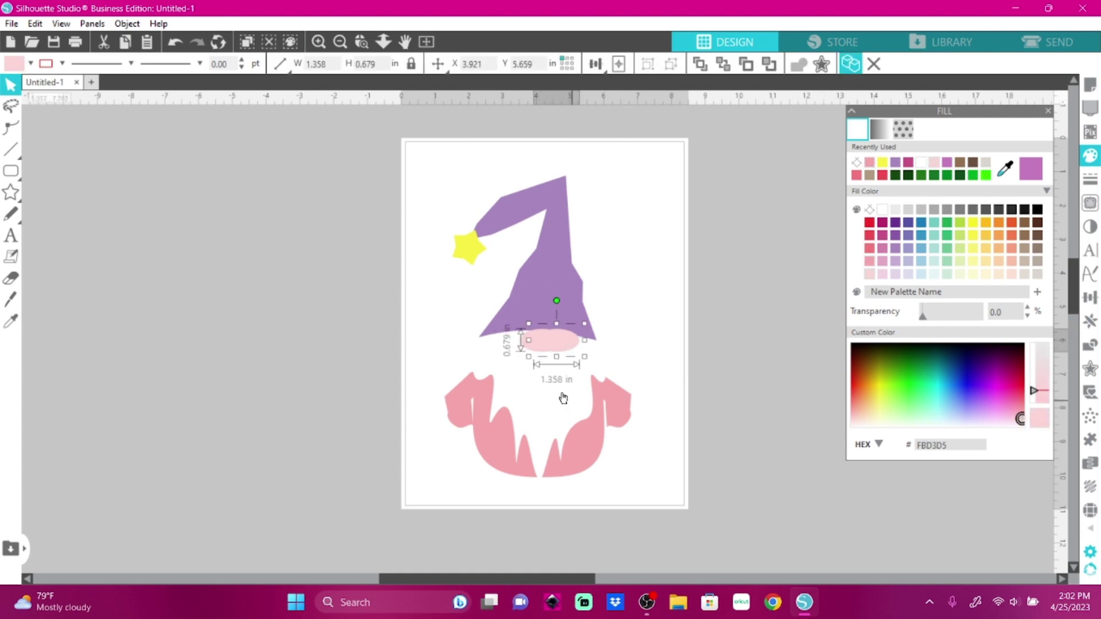
{"action": "left_click_drag", "start_coordinate": [557, 344], "coordinate": [434, 340]}
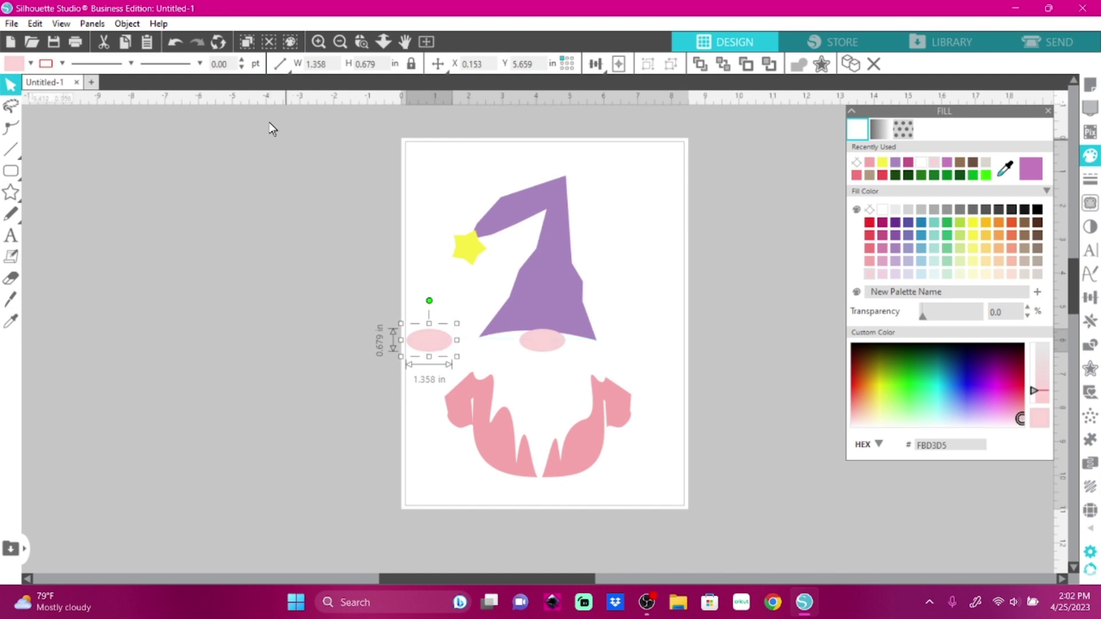
Step: Point-edit the copied oval into a mitten by pulling its bottom point down and denting its lower-right edge inward to form a thumb
{"action": "left_click", "coordinate": [10, 130]}
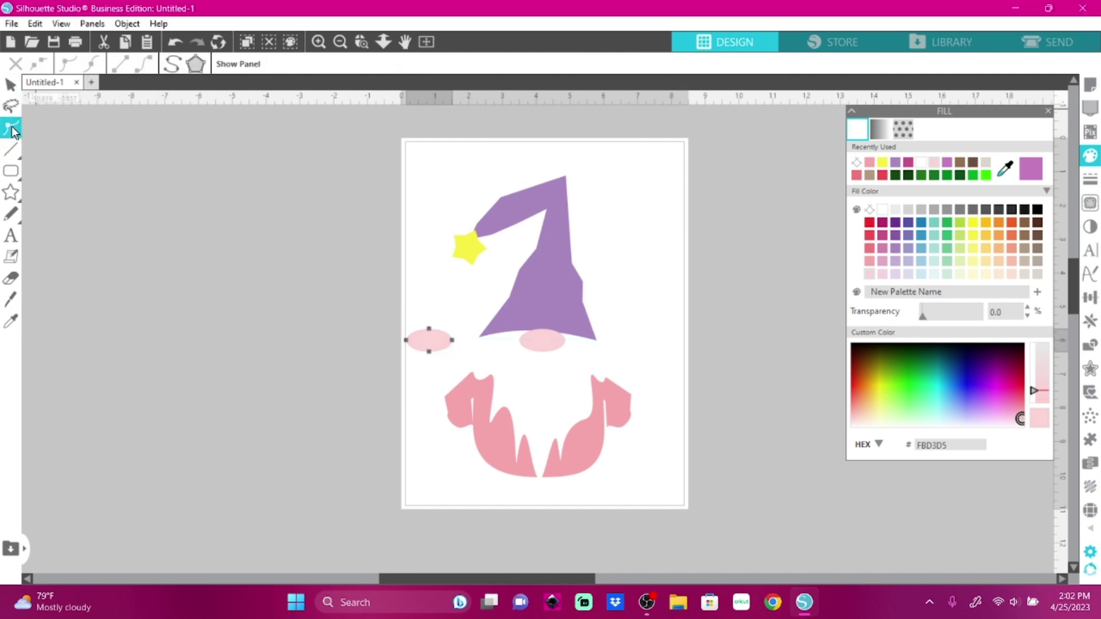
{"action": "left_click", "coordinate": [429, 351]}
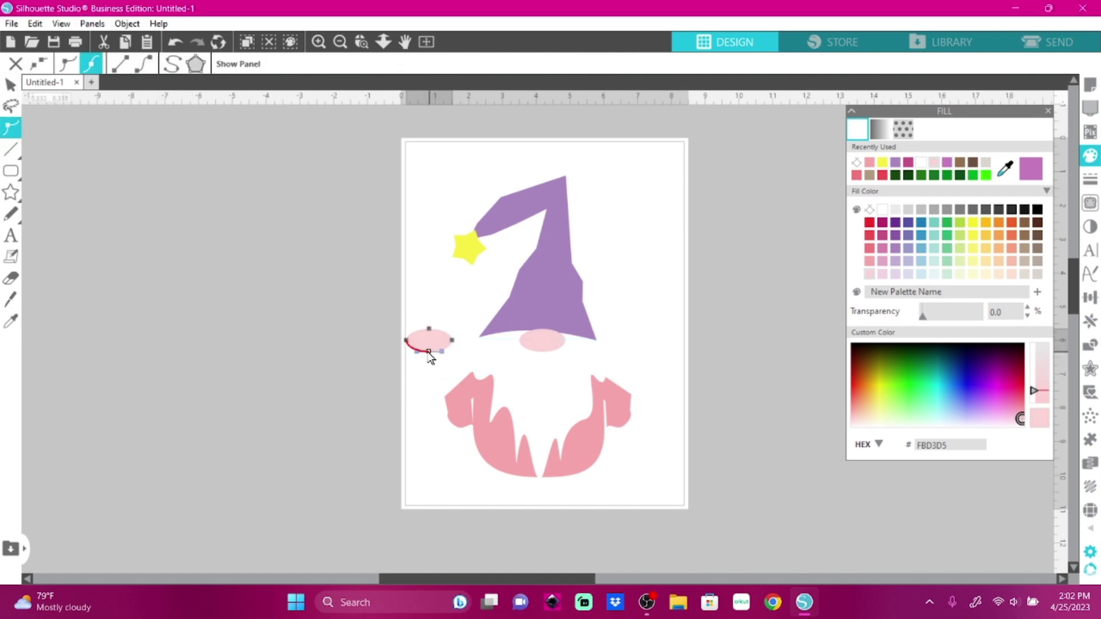
{"action": "left_click_drag", "start_coordinate": [428, 354], "coordinate": [428, 370]}
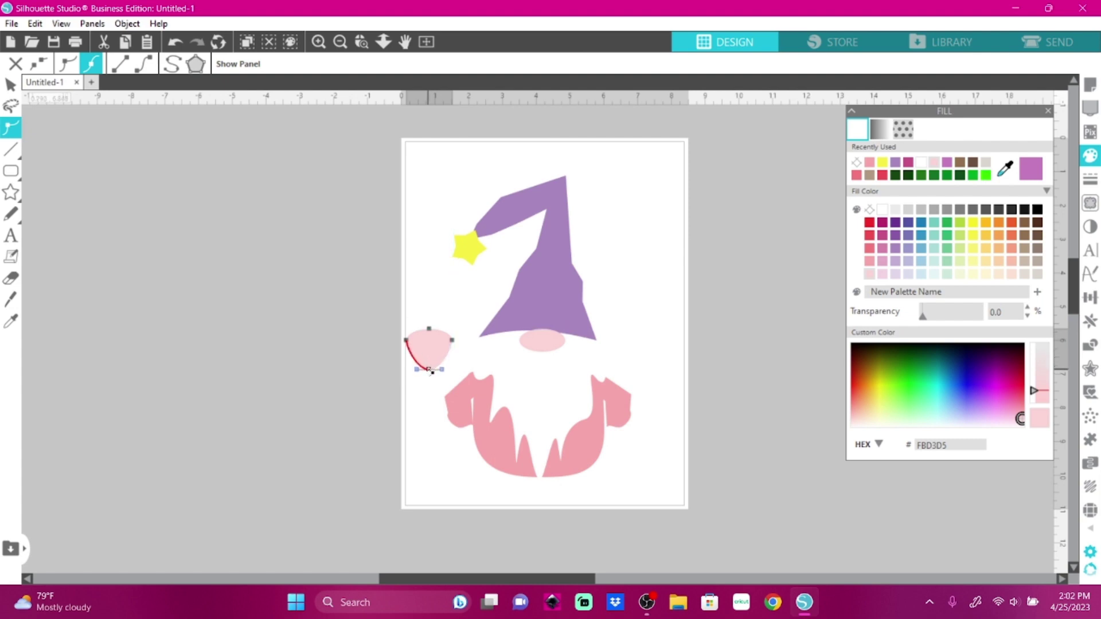
{"action": "left_click", "coordinate": [452, 340]}
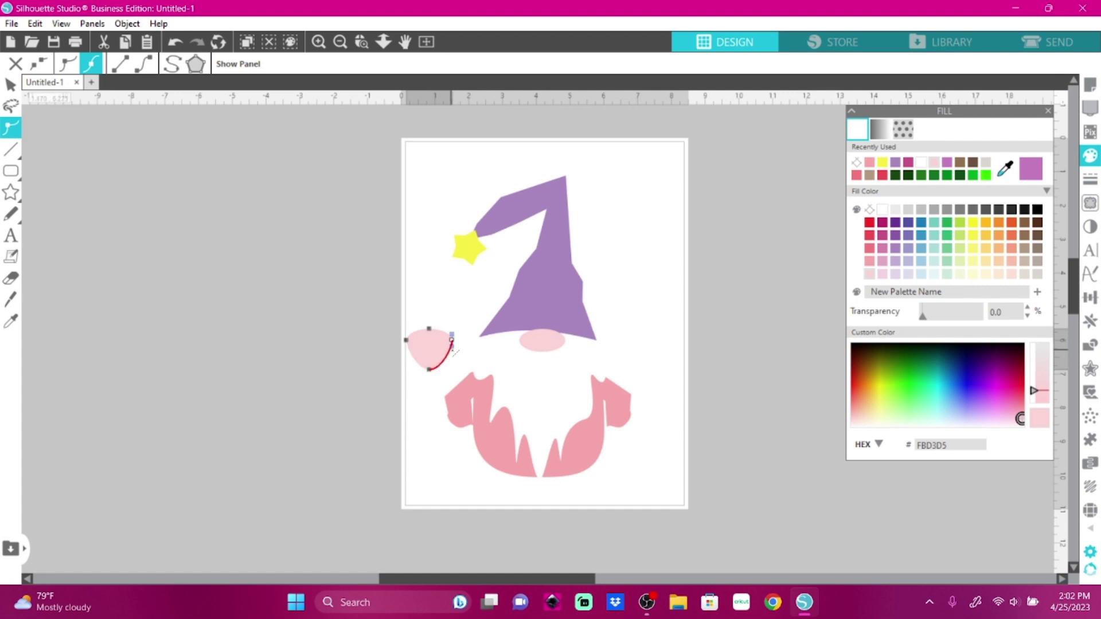
{"action": "left_click_drag", "start_coordinate": [453, 349], "coordinate": [435, 356]}
{"action": "left_click", "coordinate": [453, 342]}
{"action": "left_click_drag", "start_coordinate": [452, 347], "coordinate": [451, 356]}
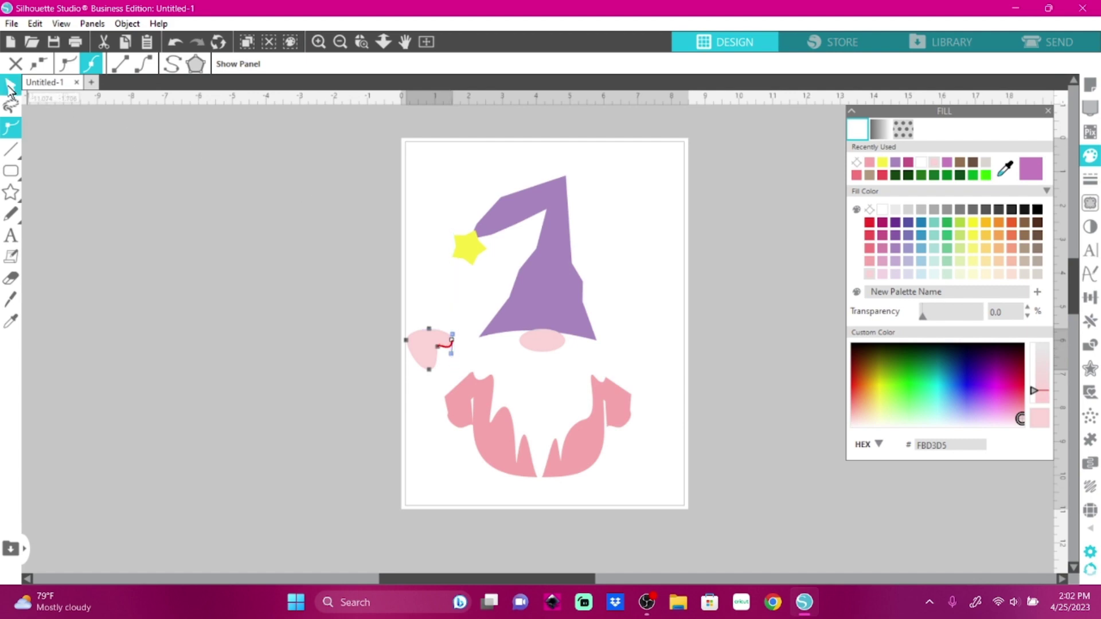
Step: Move the mitten to the lower end of the left arm and shrink it to about 0.89 by 0.79 in
{"action": "left_click", "coordinate": [9, 87]}
{"action": "left_click_drag", "start_coordinate": [424, 350], "coordinate": [469, 435]}
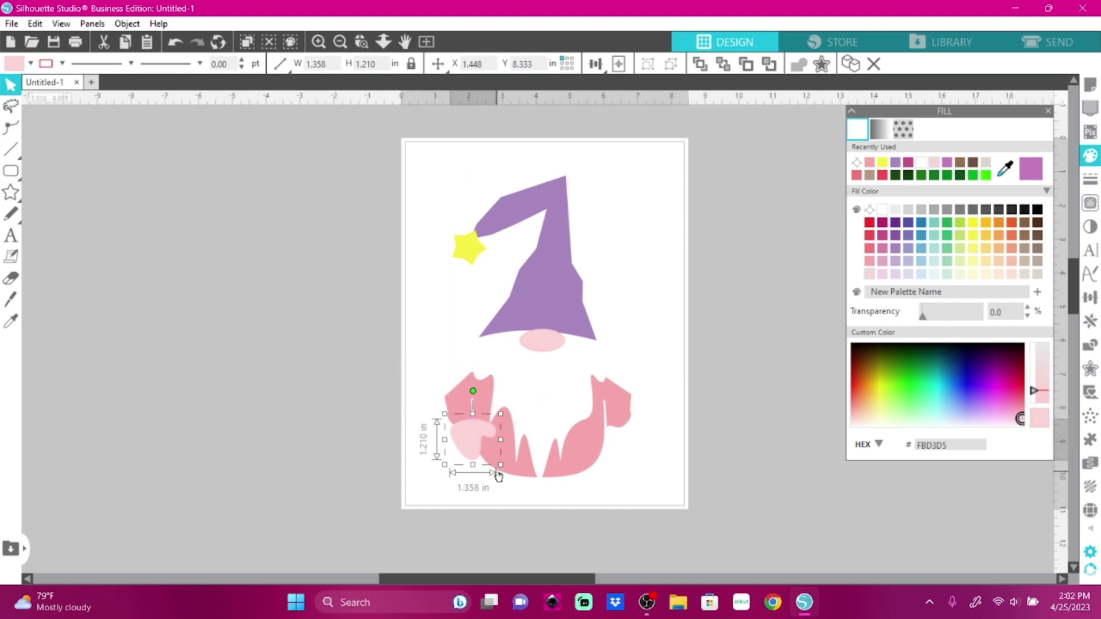
{"action": "left_click_drag", "start_coordinate": [505, 469], "coordinate": [486, 447]}
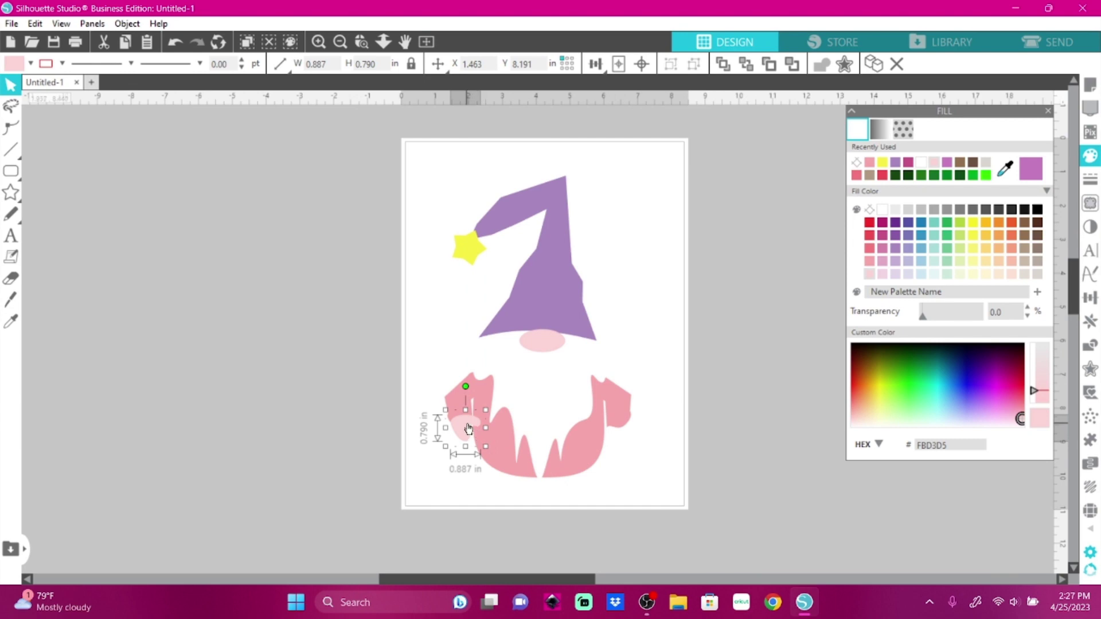
{"action": "mouse_move", "coordinate": [467, 423]}
{"action": "left_mouse_down"}
{"action": "mouse_move", "coordinate": [481, 441]}
{"action": "mouse_move", "coordinate": [471, 428]}
{"action": "left_mouse_up"}
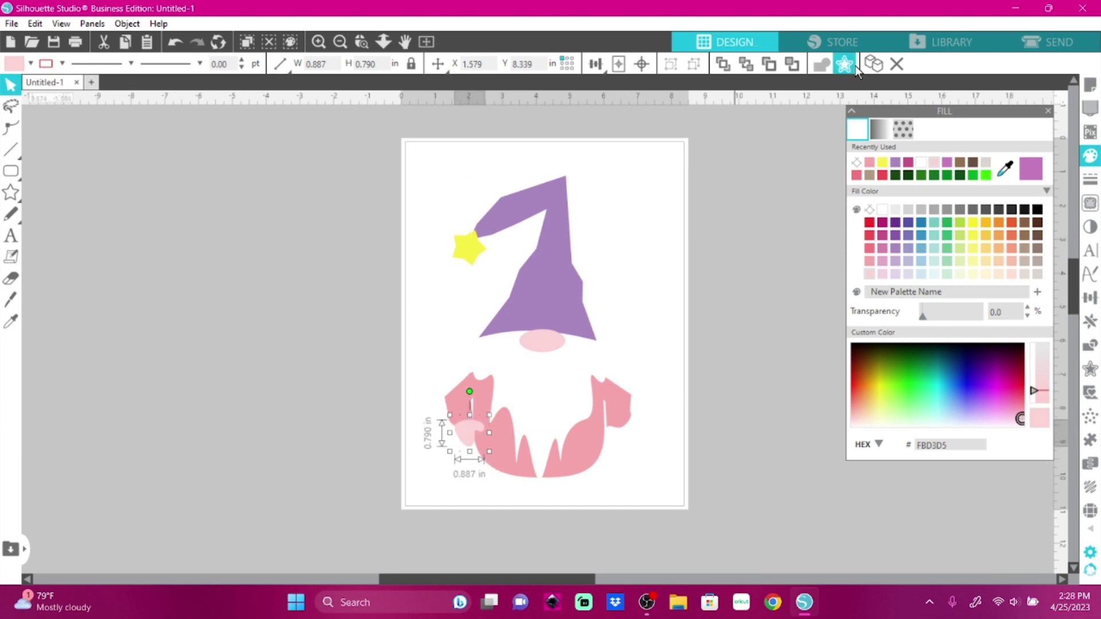
Step: Duplicate the left mitten, flip the copy horizontally, and move it to the lower end of the right arm
{"action": "left_click", "coordinate": [871, 64]}
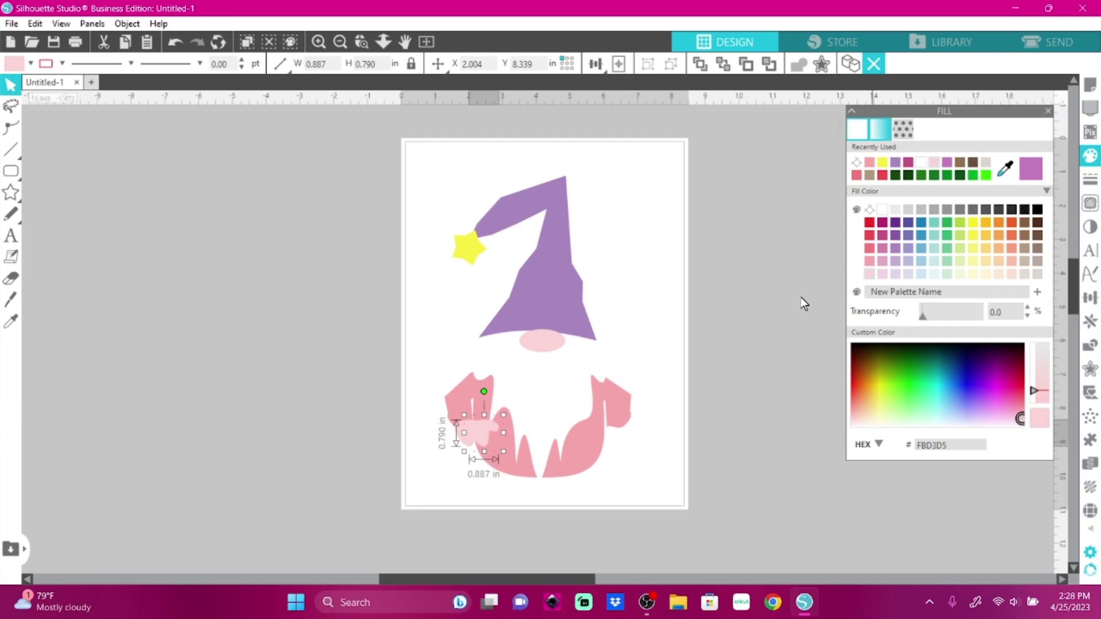
{"action": "left_click", "coordinate": [127, 24]}
{"action": "mouse_move", "coordinate": [281, 40]}
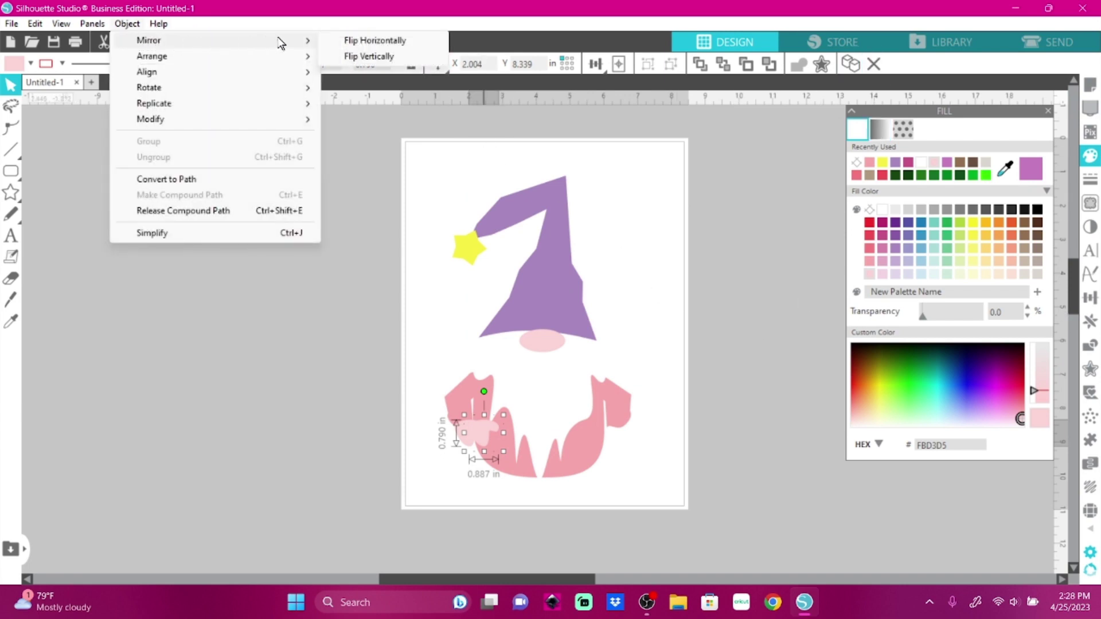
{"action": "left_click", "coordinate": [350, 41]}
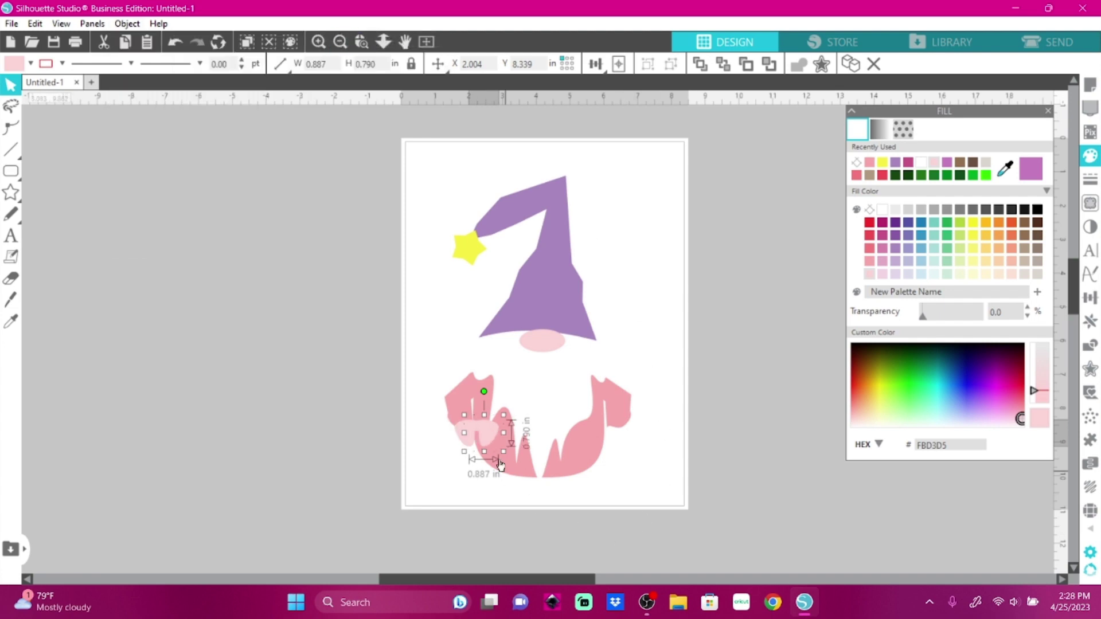
{"action": "left_click_drag", "start_coordinate": [489, 437], "coordinate": [626, 436]}
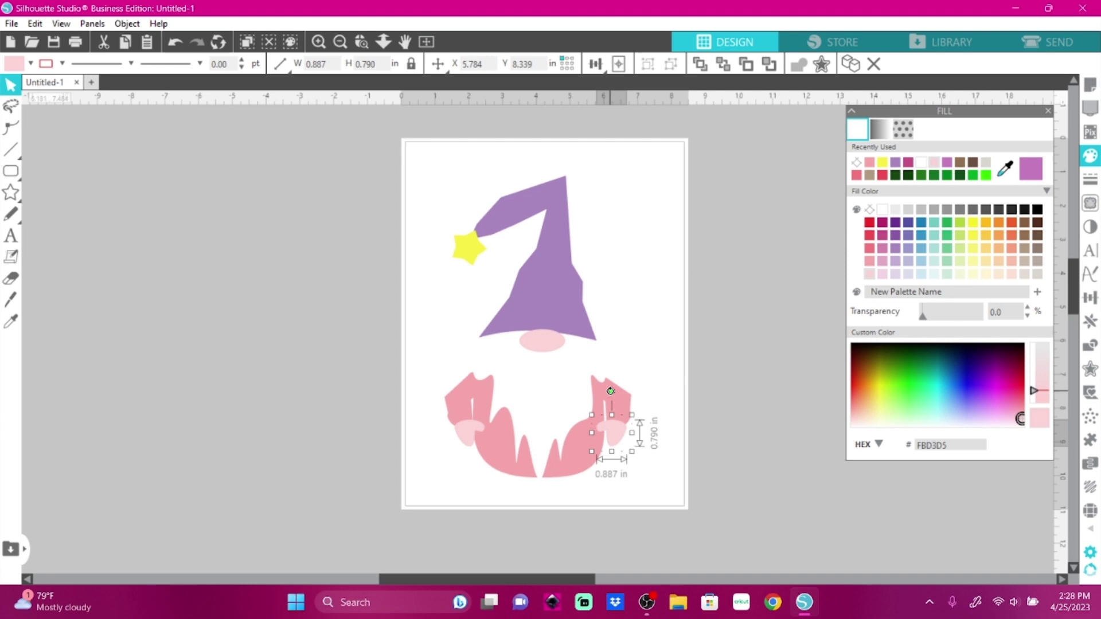
{"action": "left_click", "coordinate": [677, 384]}
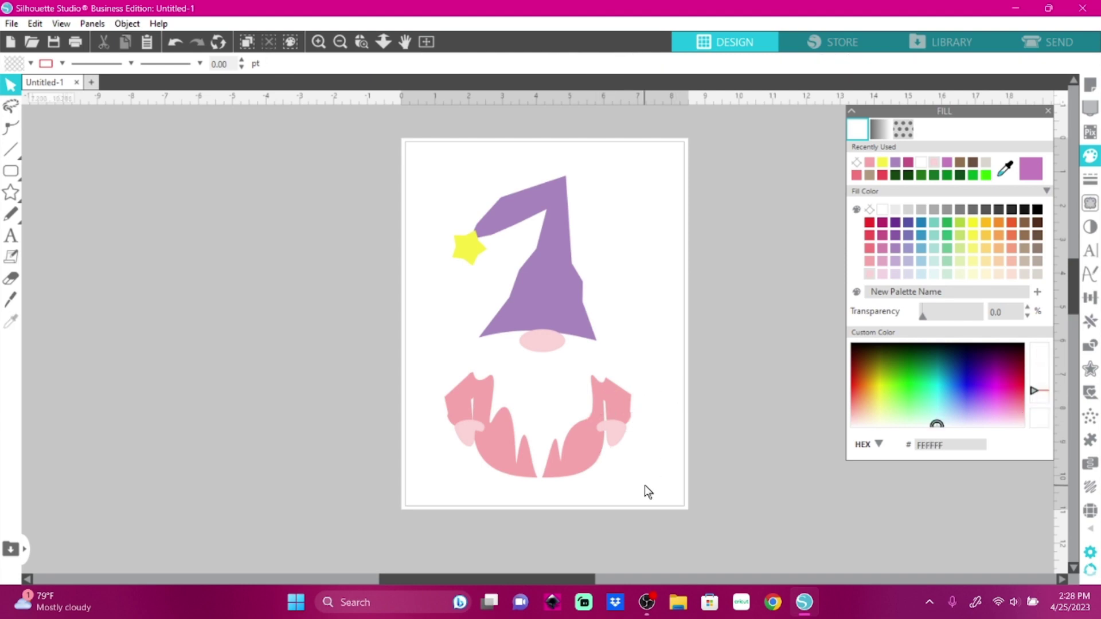
Step: Duplicate the nose oval, move the copy to the empty area left of the page, and fill it with the hat's purple, A786BD
{"action": "left_click", "coordinate": [553, 342]}
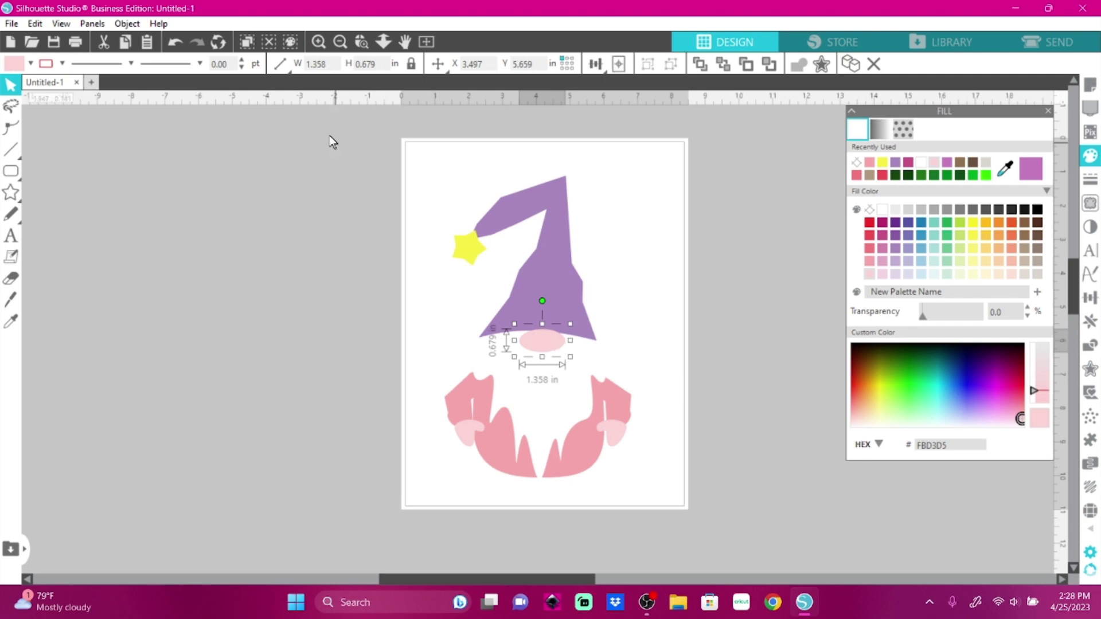
{"action": "left_click_drag", "start_coordinate": [542, 342], "coordinate": [387, 322]}
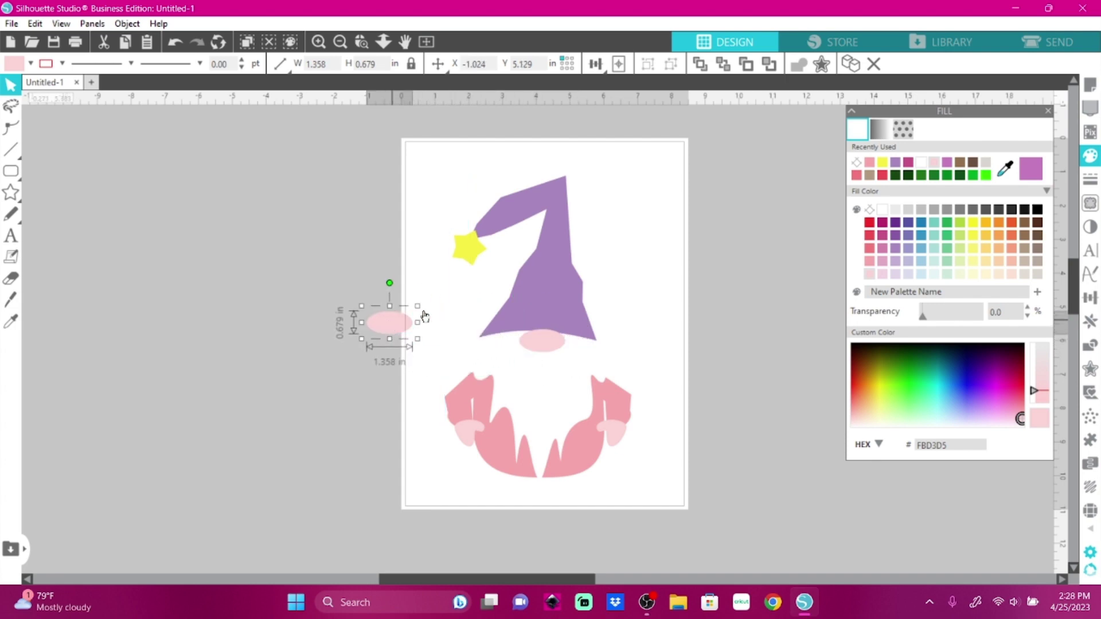
{"action": "left_click", "coordinate": [862, 345]}
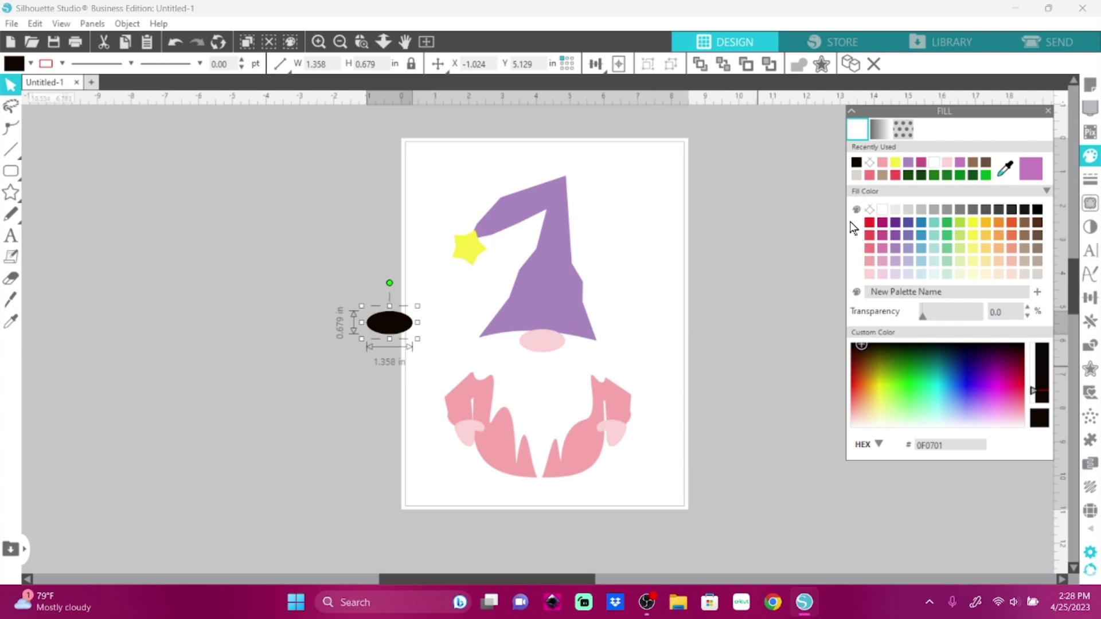
{"action": "left_click", "coordinate": [923, 164]}
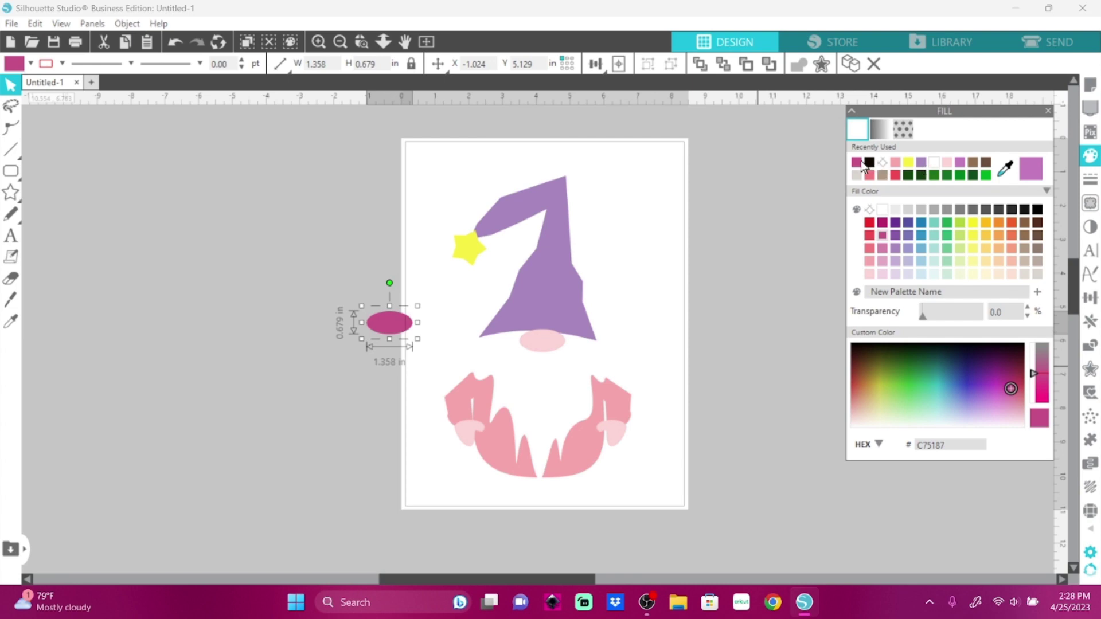
{"action": "left_click", "coordinate": [922, 163]}
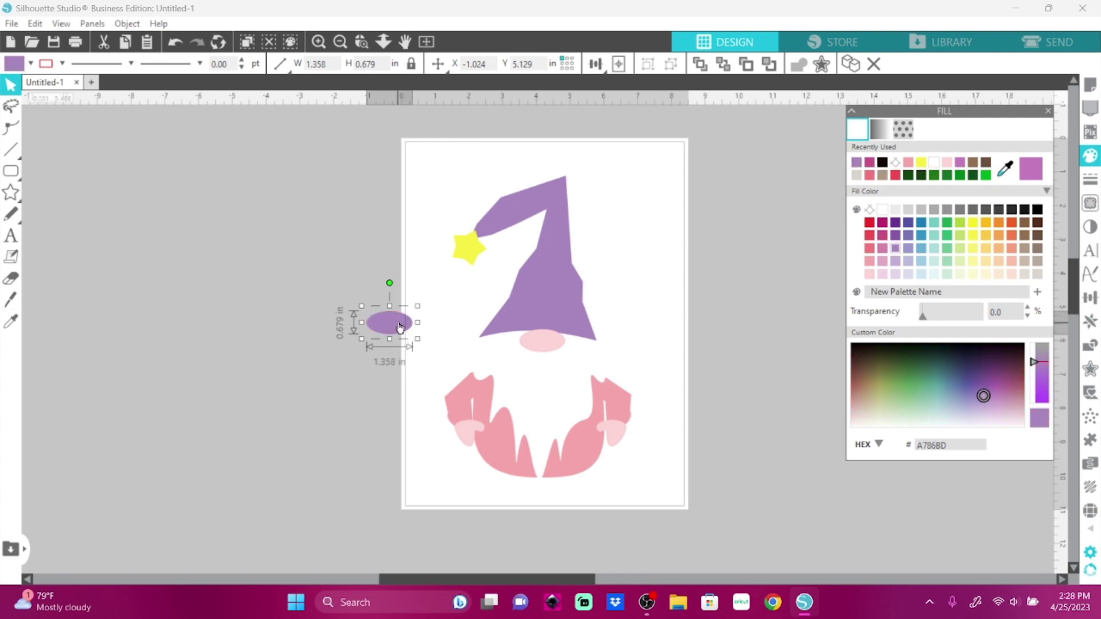
Step: Point-edit the purple oval into a flat-bottomed shoe about 1.36 by 0.66 in and place it at the base of the body's left half
{"action": "left_click", "coordinate": [11, 128]}
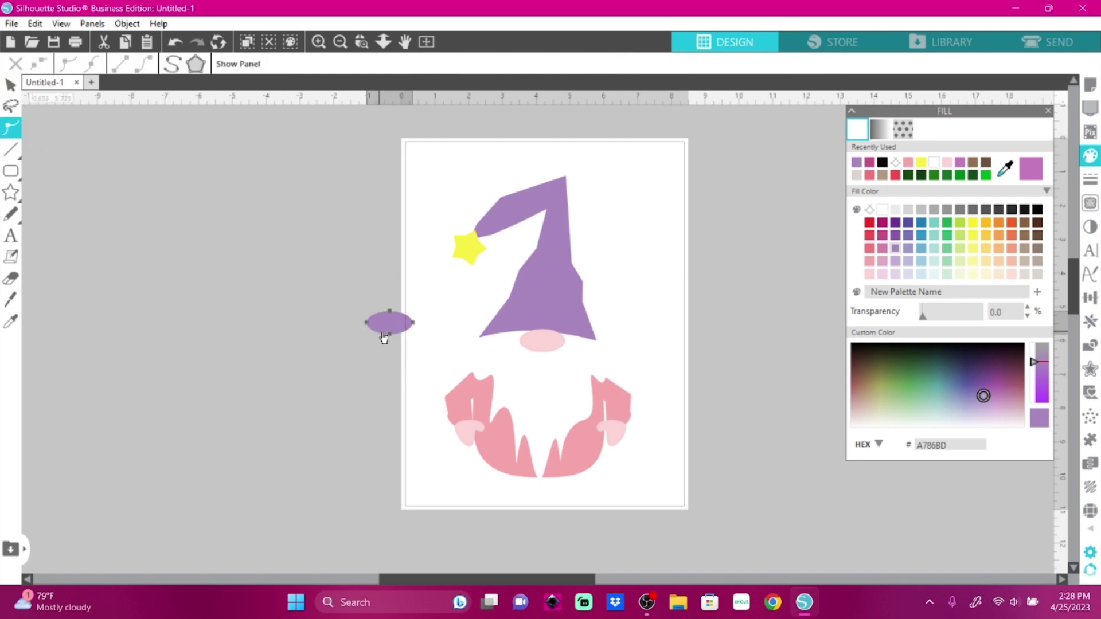
{"action": "left_click", "coordinate": [390, 311]}
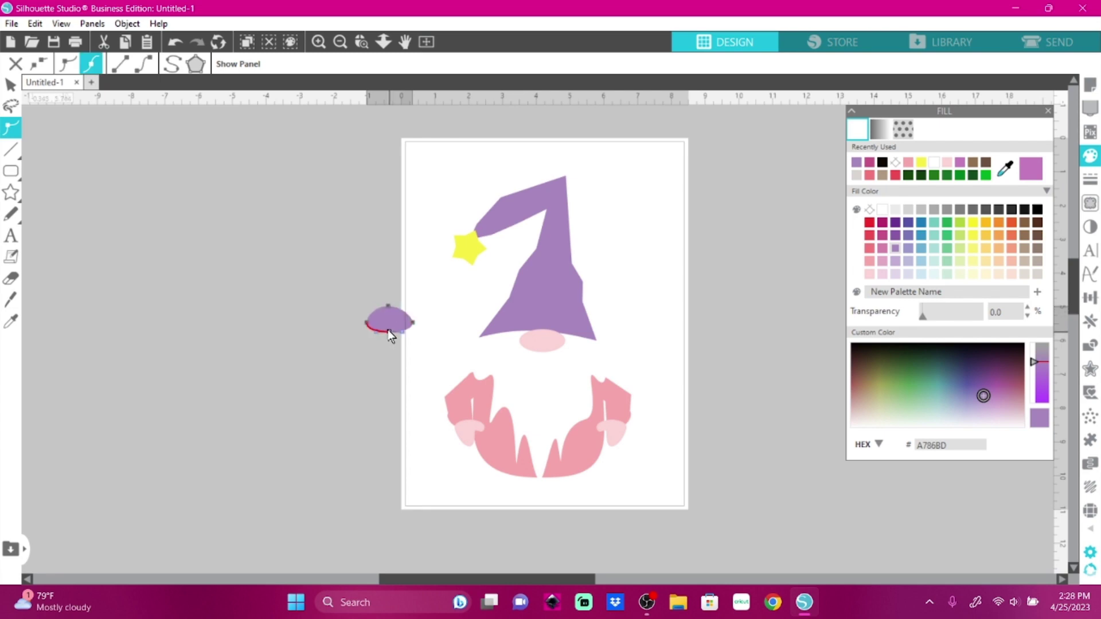
{"action": "left_click_drag", "start_coordinate": [387, 329], "coordinate": [386, 327]}
{"action": "left_click", "coordinate": [10, 85]}
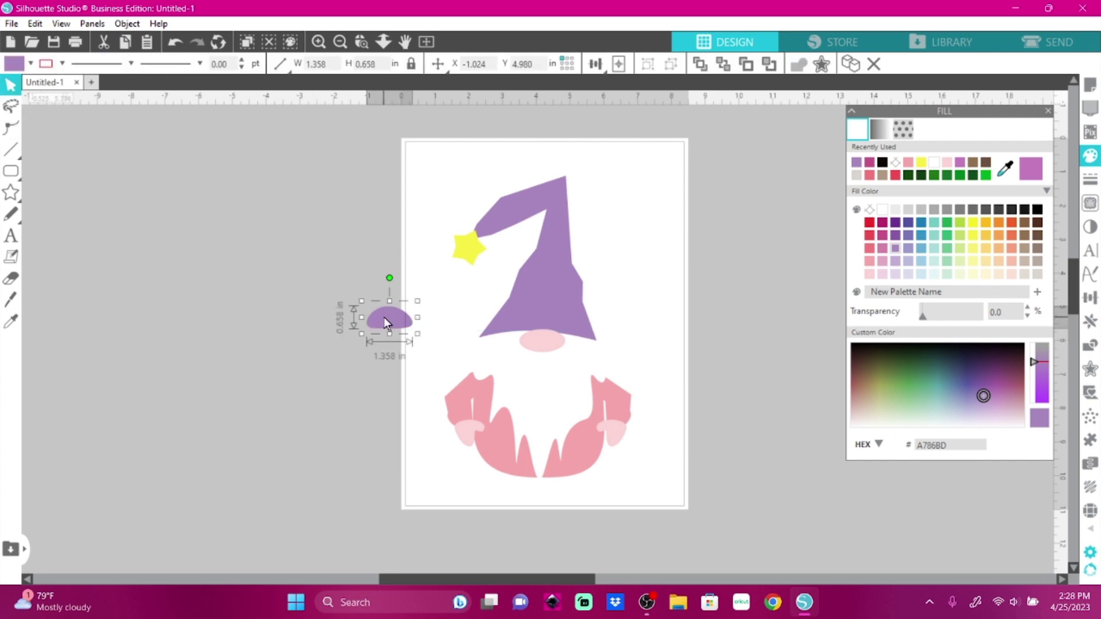
{"action": "left_click_drag", "start_coordinate": [385, 319], "coordinate": [509, 478]}
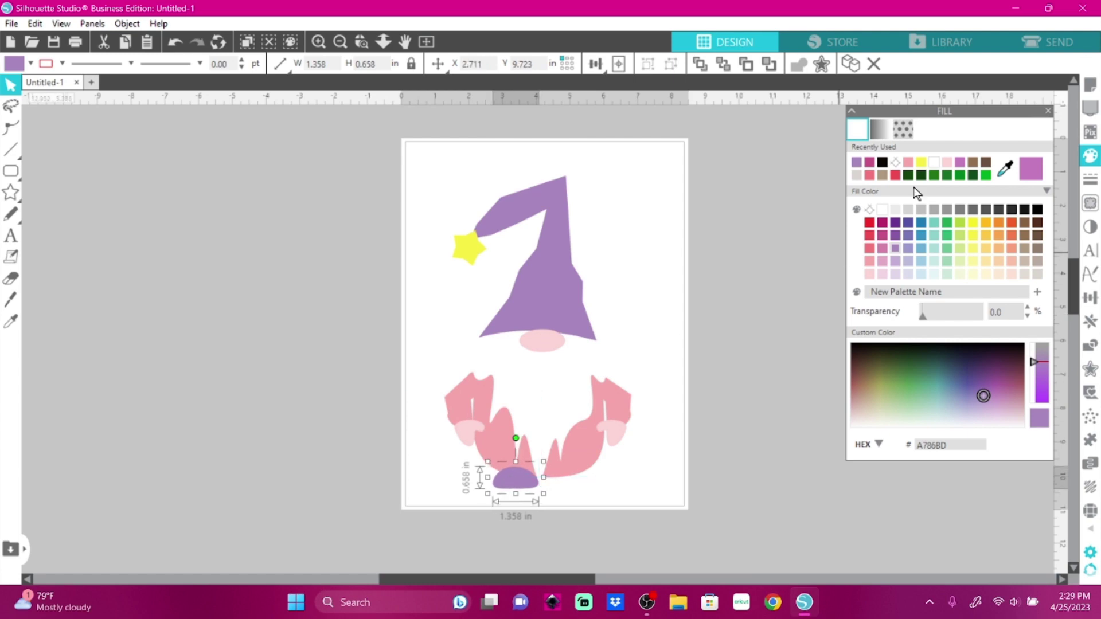
Step: Duplicate the purple shoe, flip the copy horizontally, and place it beside the first under the body's right half
{"action": "key", "text": "Right"}
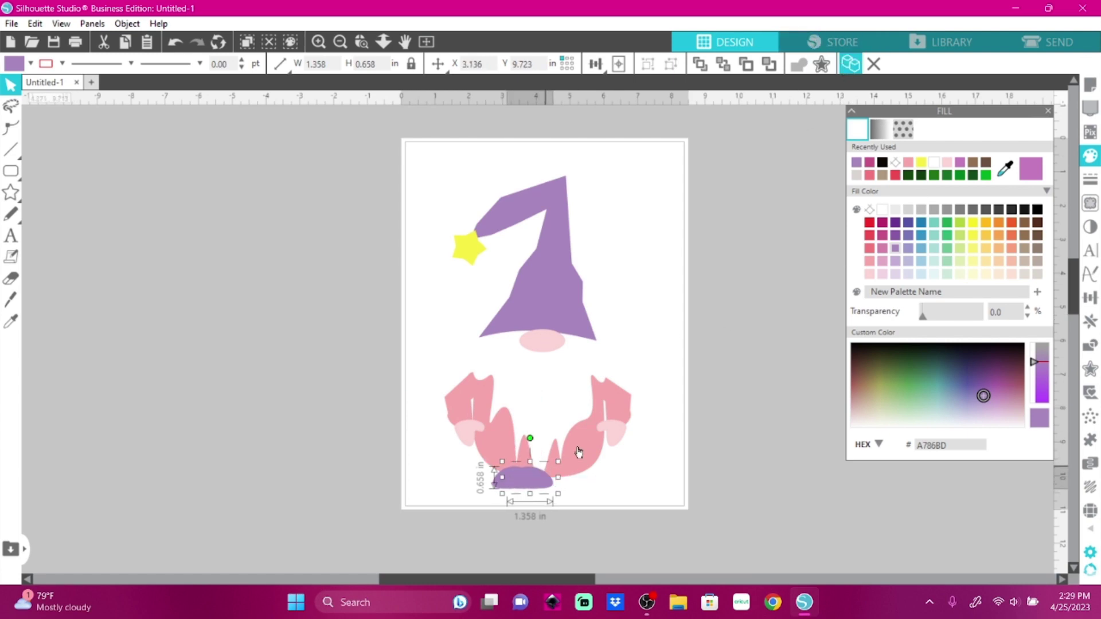
{"action": "left_click", "coordinate": [120, 27]}
{"action": "mouse_move", "coordinate": [299, 41]}
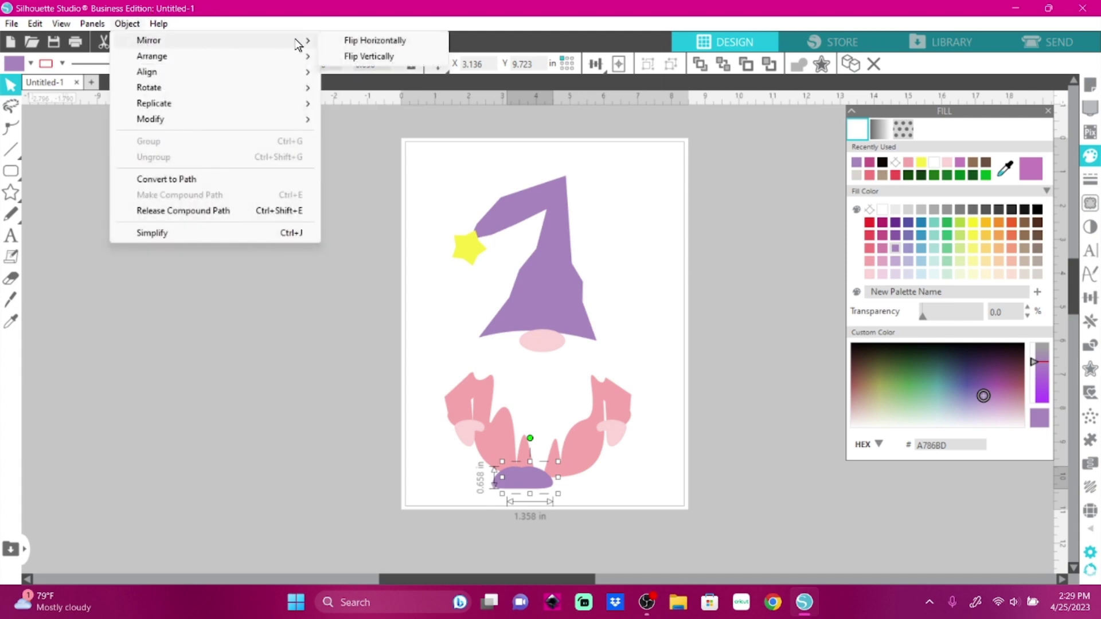
{"action": "left_click", "coordinate": [352, 43]}
{"action": "left_click_drag", "start_coordinate": [516, 479], "coordinate": [561, 479]}
{"action": "left_click", "coordinate": [653, 462]}
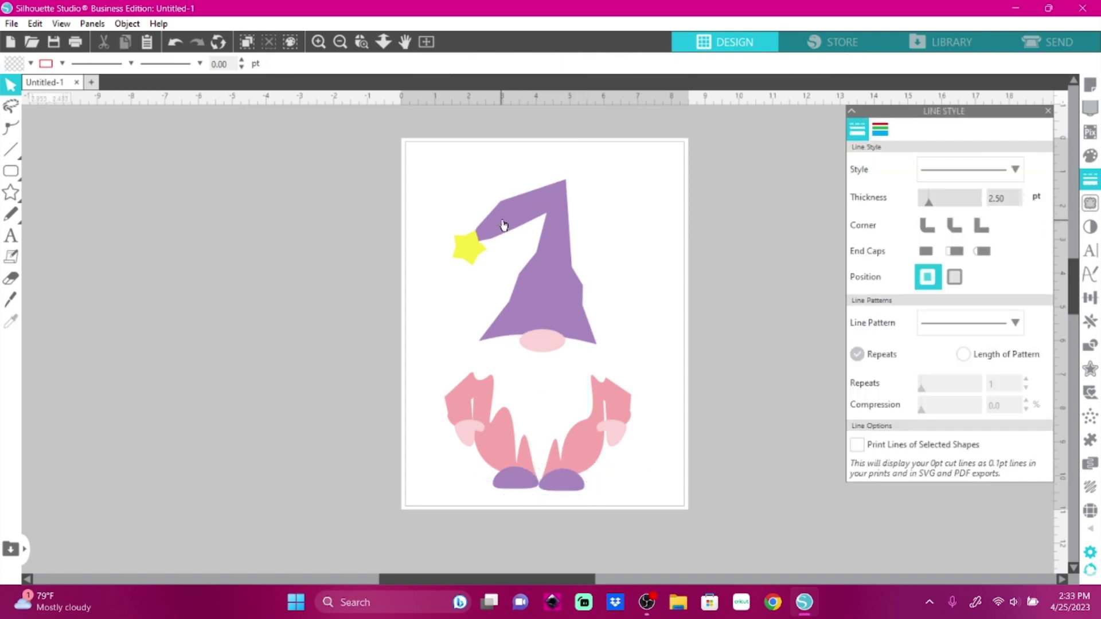
Step: Select all the gnome's shapes together and release any compound paths among them
{"action": "left_click_drag", "start_coordinate": [431, 168], "coordinate": [614, 491]}
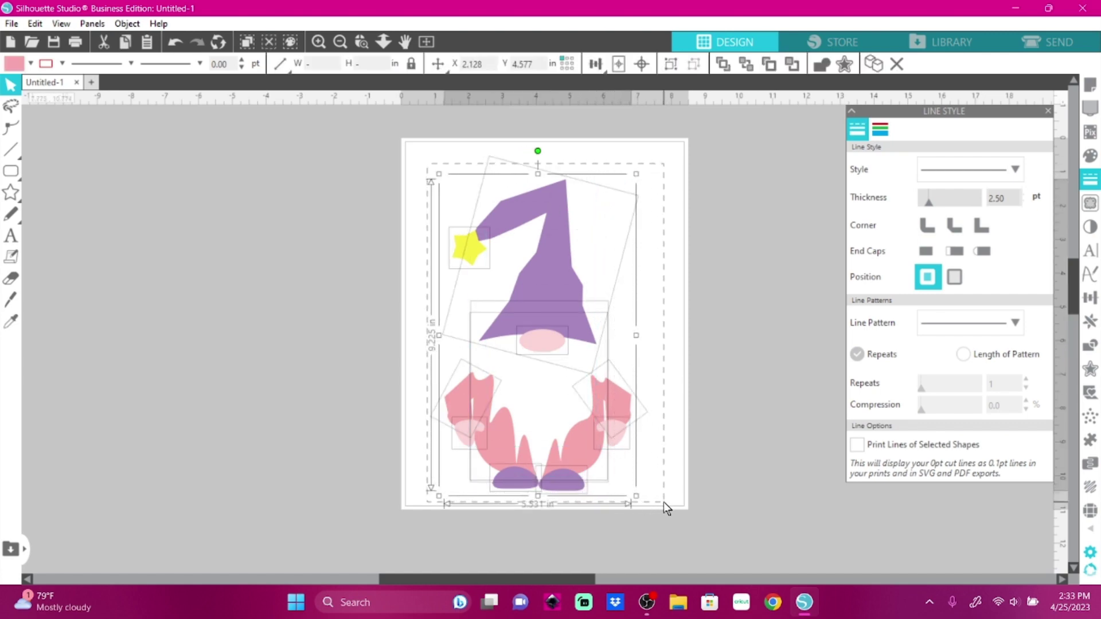
{"action": "left_click", "coordinate": [129, 23]}
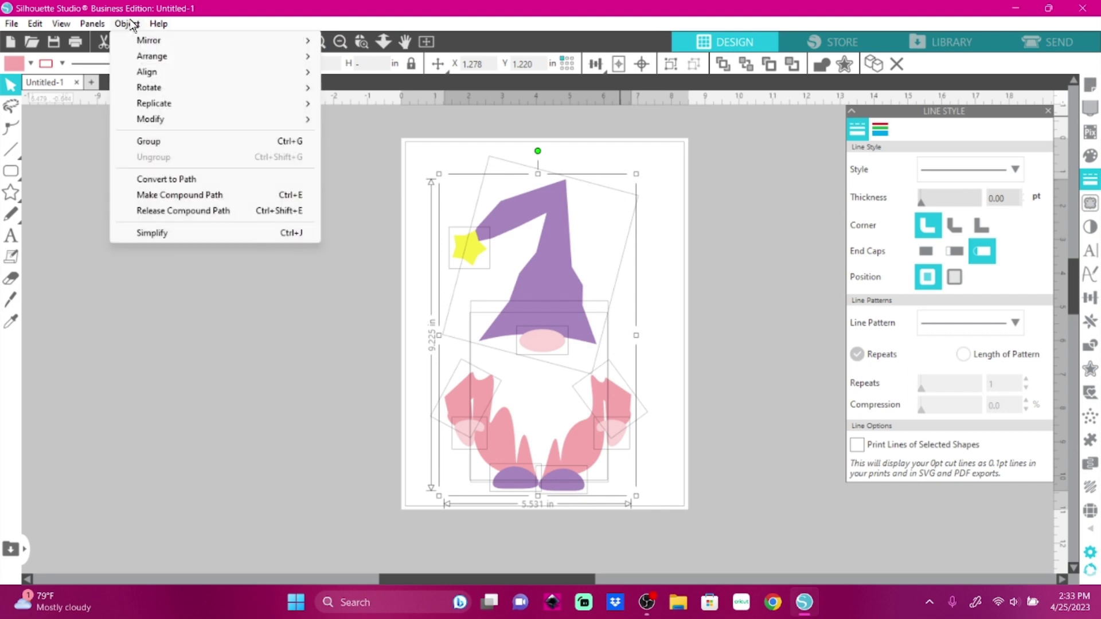
{"action": "left_click", "coordinate": [160, 213]}
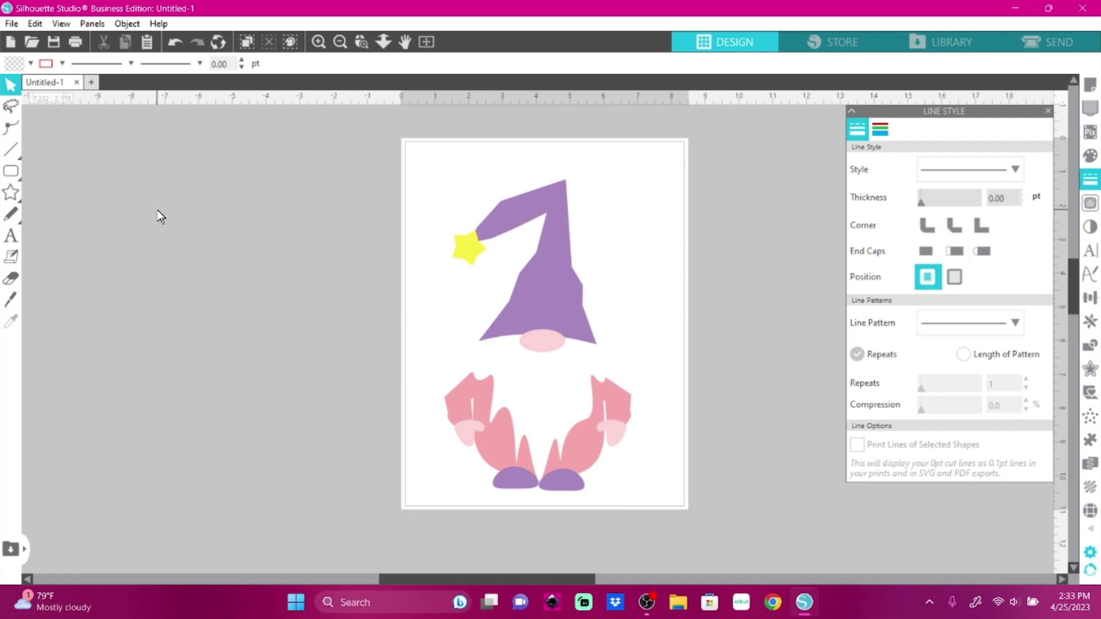
Step: Save the design to the hard drive as an SVG file named Gnomie
{"action": "left_click", "coordinate": [11, 24]}
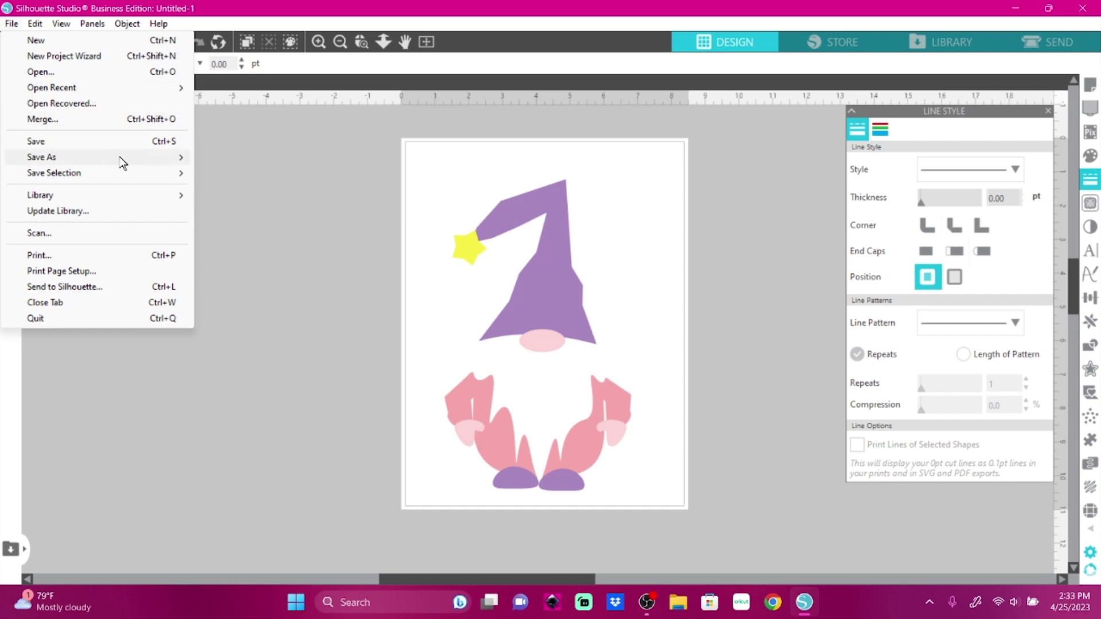
{"action": "mouse_move", "coordinate": [149, 162]}
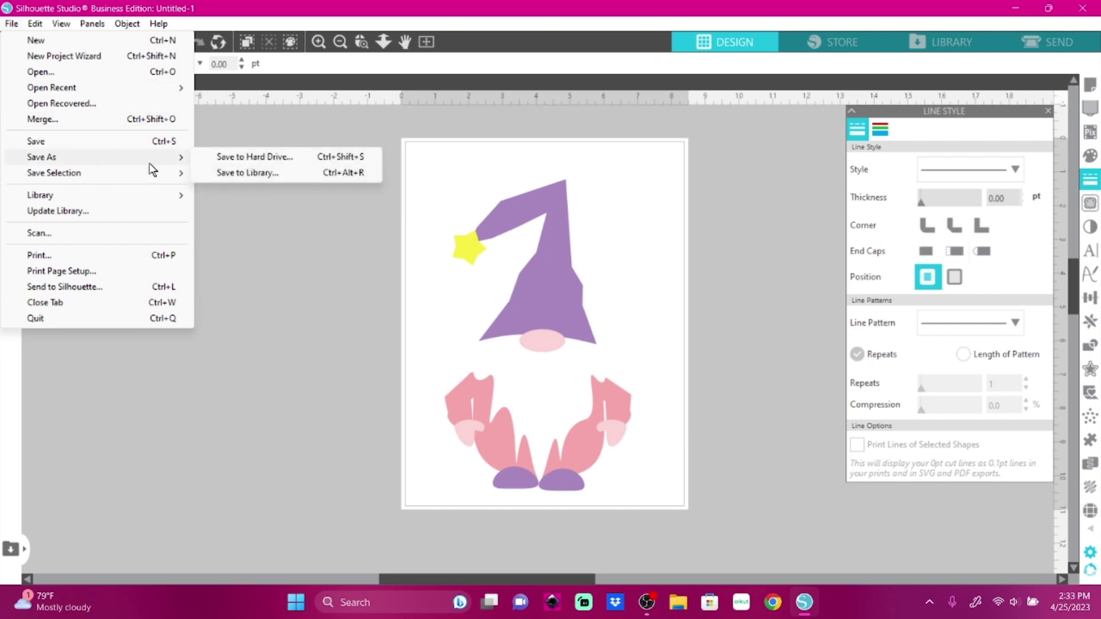
{"action": "left_click", "coordinate": [230, 162]}
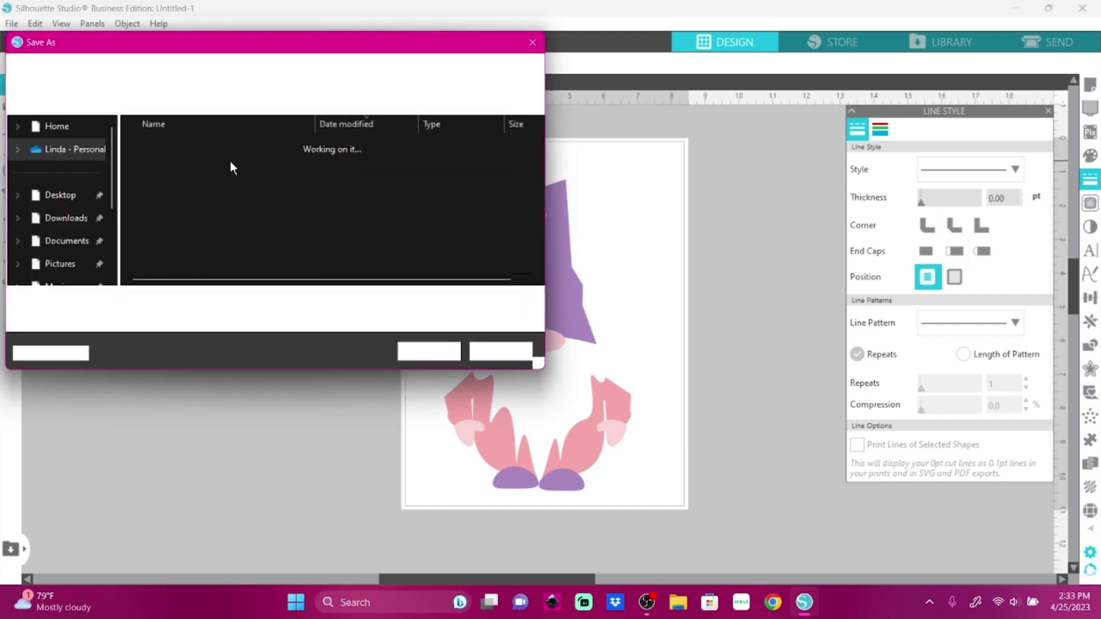
{"action": "left_click", "coordinate": [198, 319]}
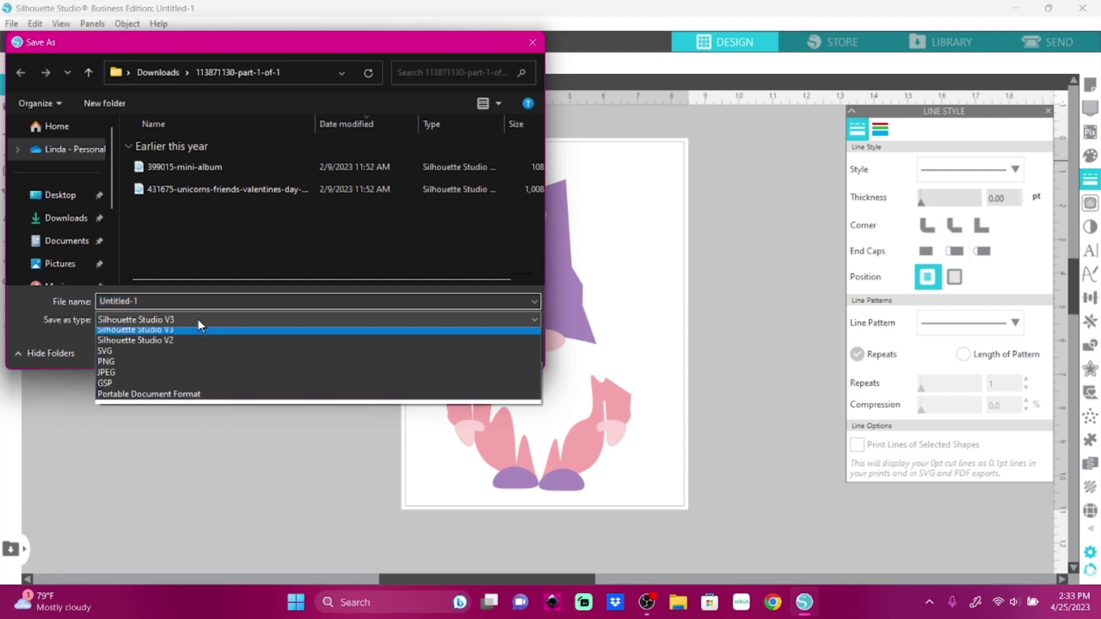
{"action": "left_click", "coordinate": [115, 352]}
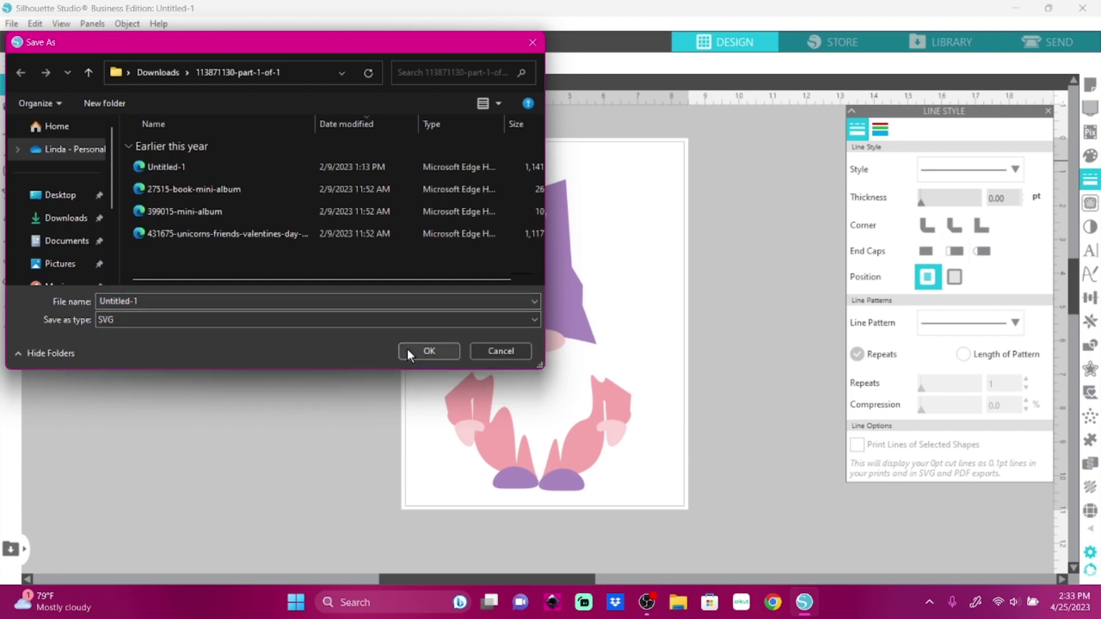
{"action": "double_click", "coordinate": [137, 301]}
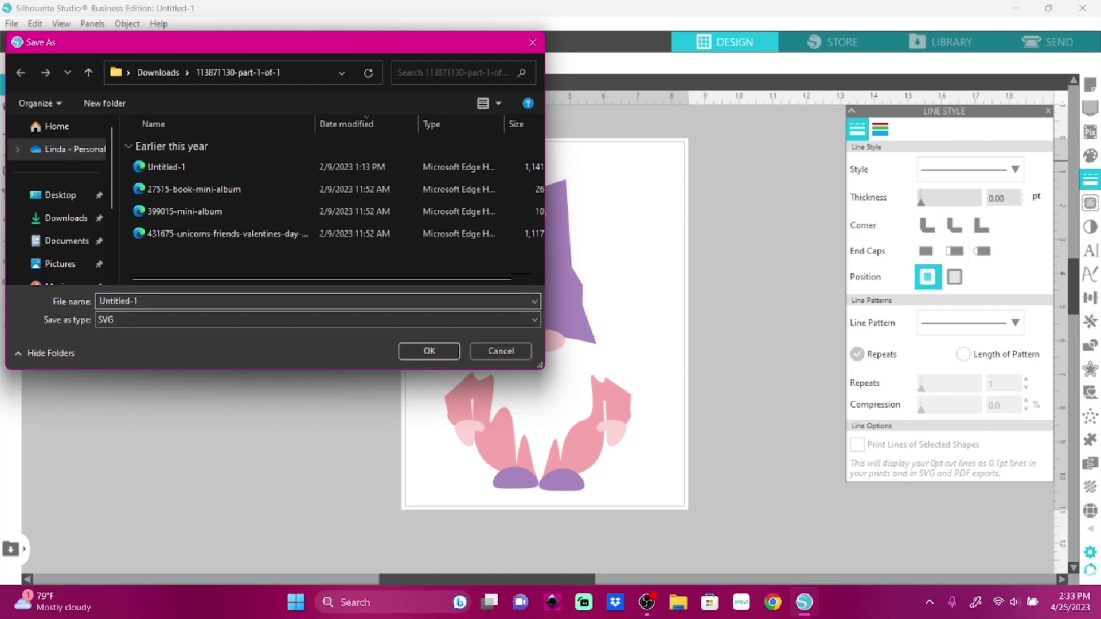
{"action": "left_click_drag", "start_coordinate": [140, 301], "coordinate": [90, 297]}
{"action": "type", "text": "G"}
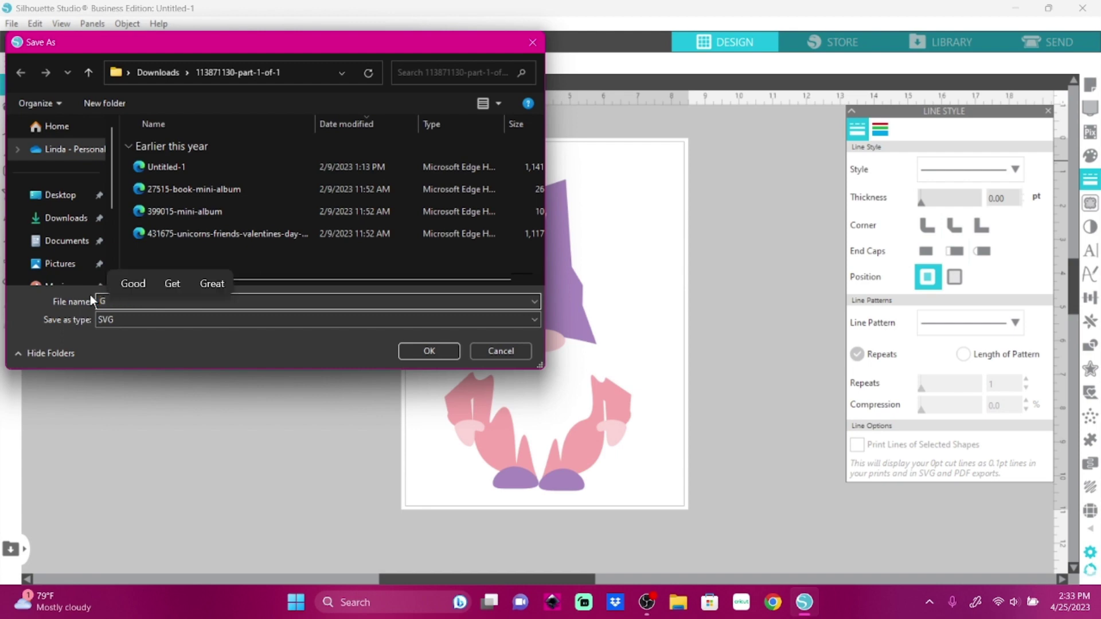
{"action": "type", "text": "nomie"}
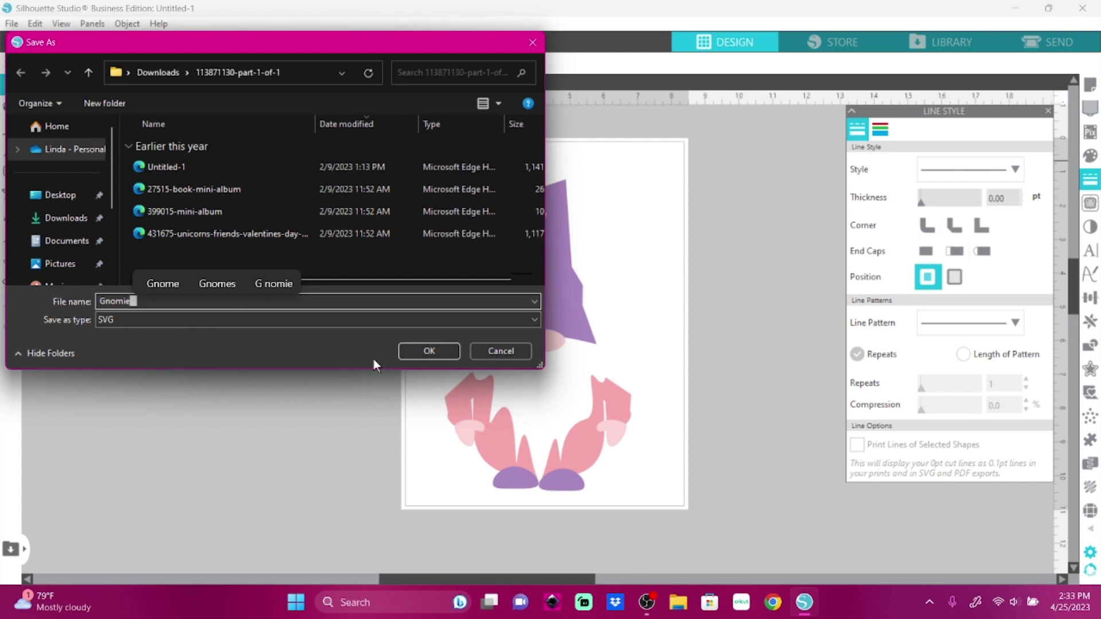
{"action": "left_click", "coordinate": [429, 351]}
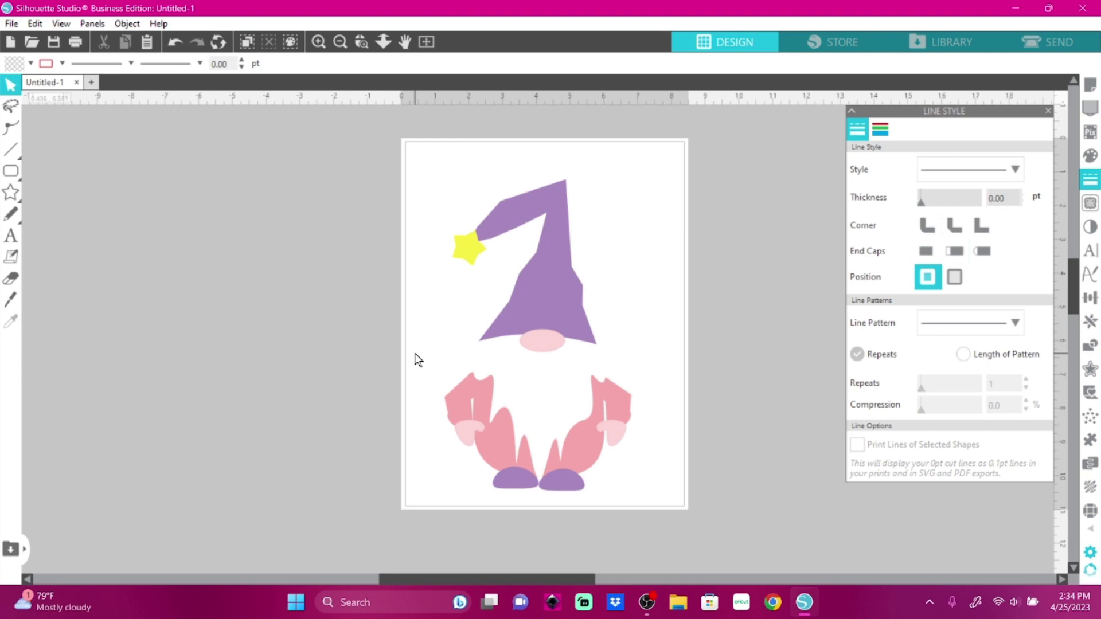
Step: Switch to Cricut Design Space and dismiss its scheduled maintenance notice
{"action": "left_click", "coordinate": [1014, 9]}
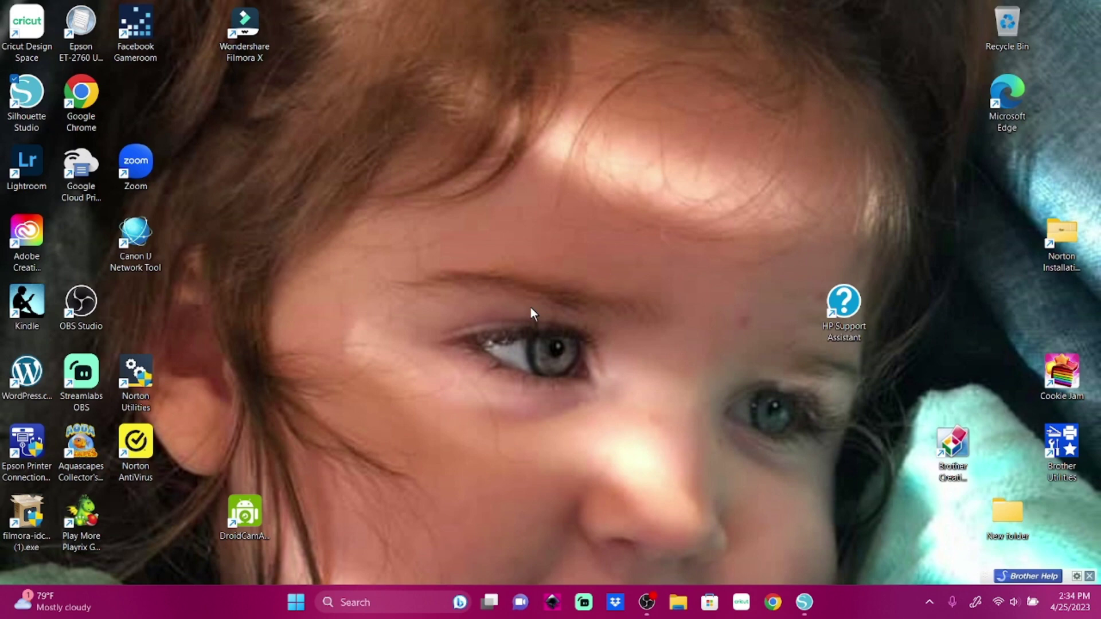
{"action": "left_click", "coordinate": [681, 601]}
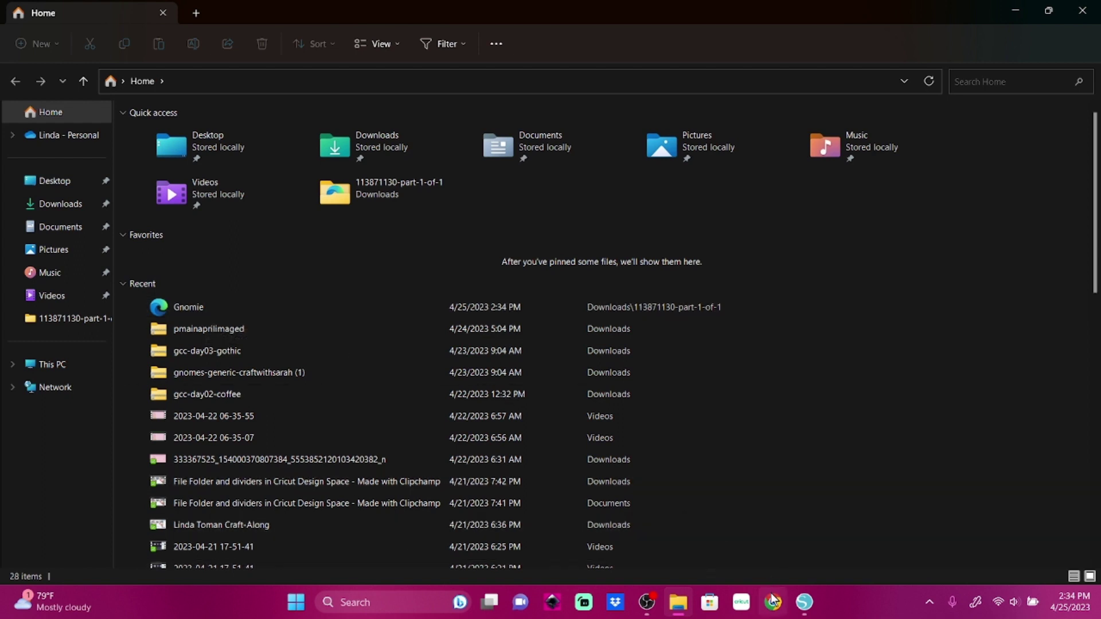
{"action": "left_click", "coordinate": [742, 603]}
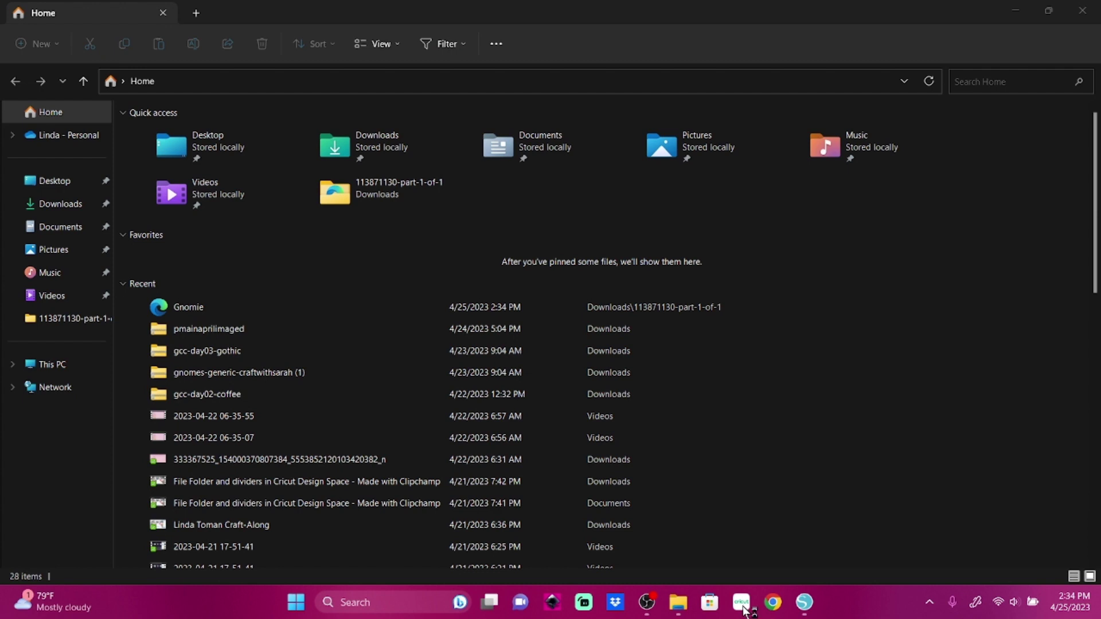
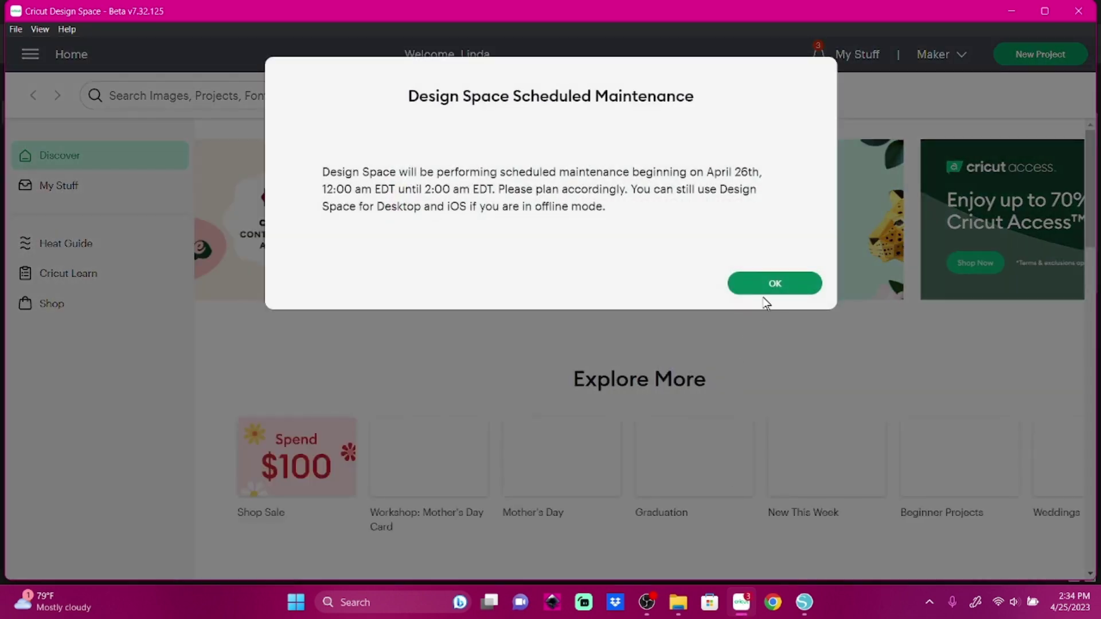
{"action": "left_click", "coordinate": [766, 283]}
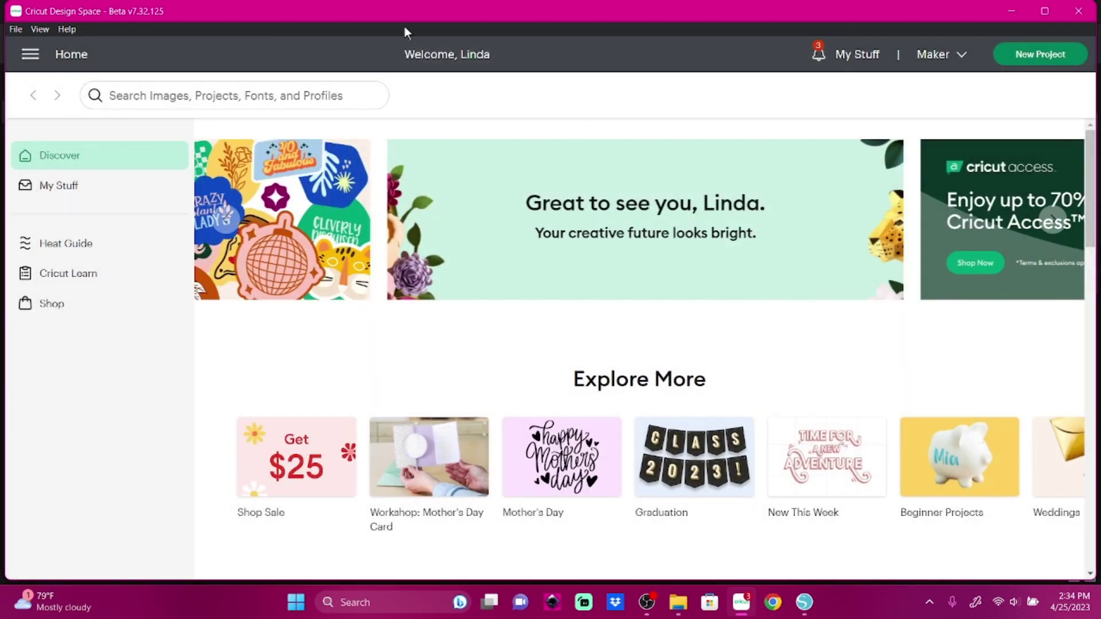
Step: Close the Mother's Day projects offer and open the blank canvas for a new project
{"action": "left_click", "coordinate": [30, 55]}
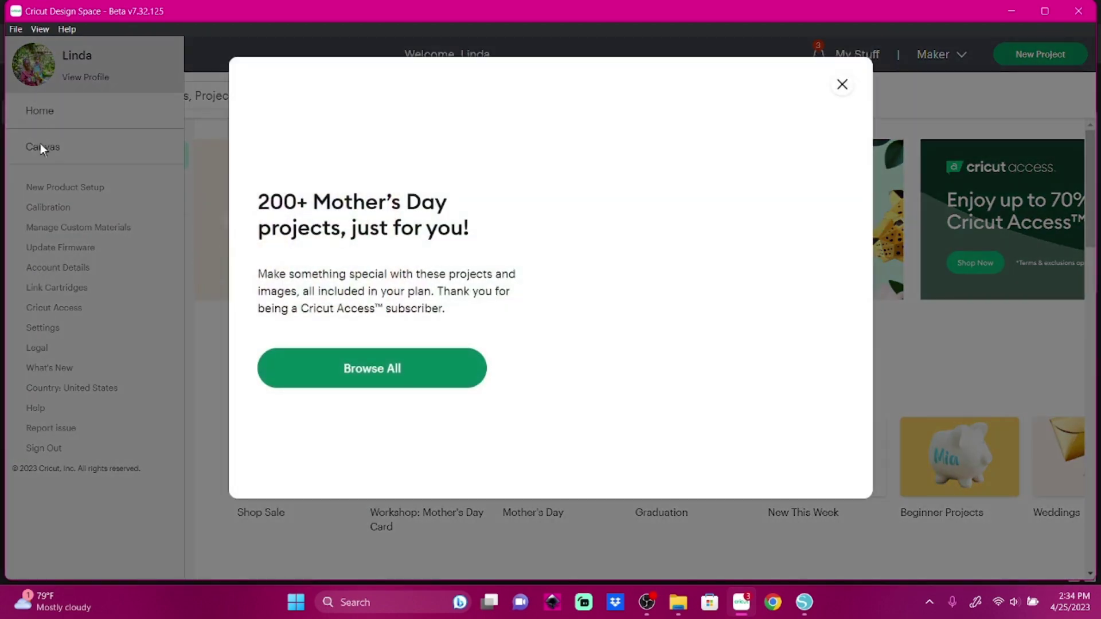
{"action": "left_click", "coordinate": [842, 85]}
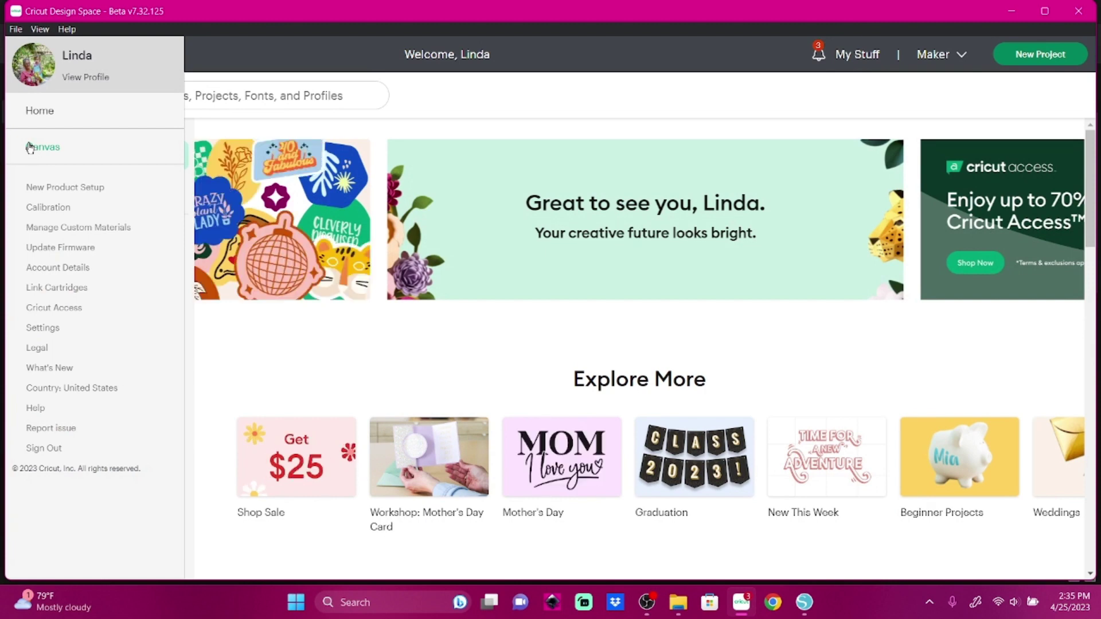
{"action": "left_click", "coordinate": [84, 150]}
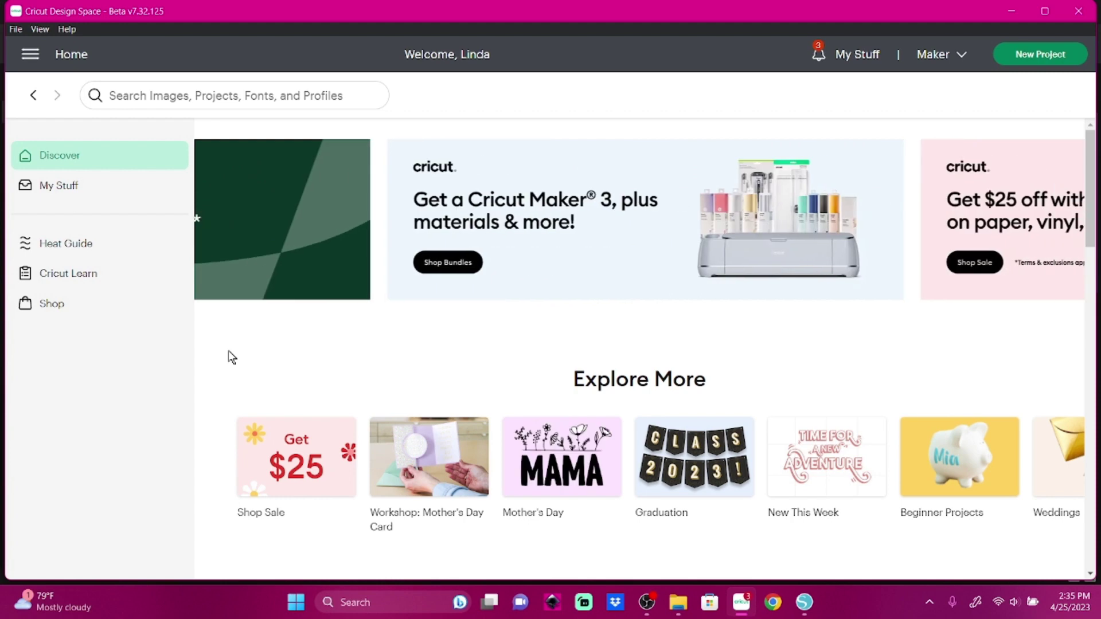
{"action": "left_click", "coordinate": [29, 56]}
{"action": "left_click", "coordinate": [38, 150]}
{"action": "left_click", "coordinate": [34, 151]}
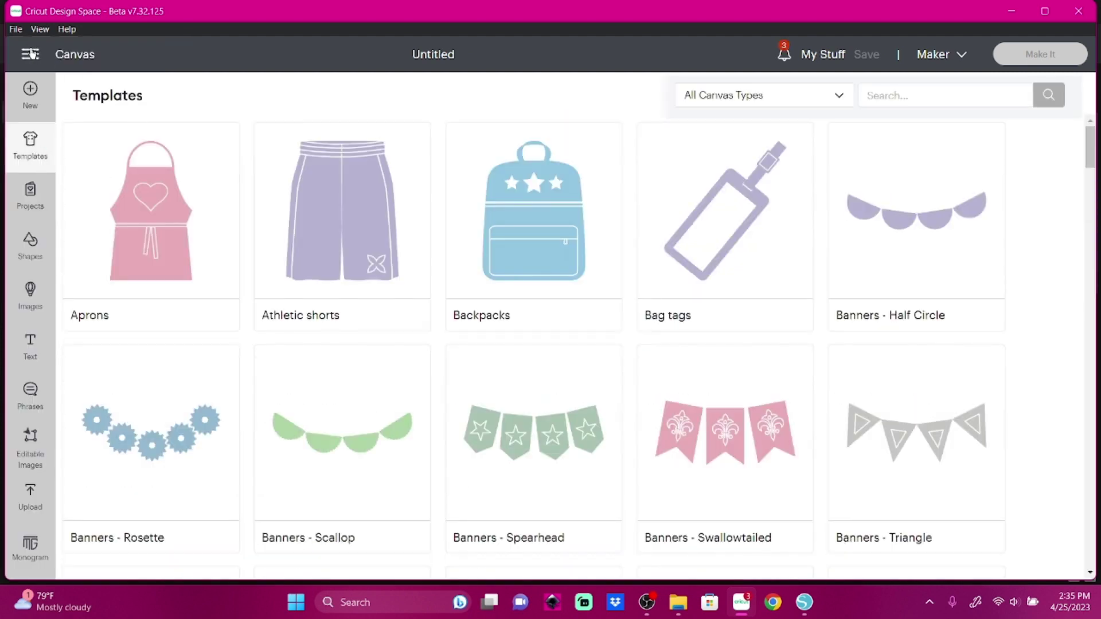
{"action": "left_click", "coordinate": [31, 92]}
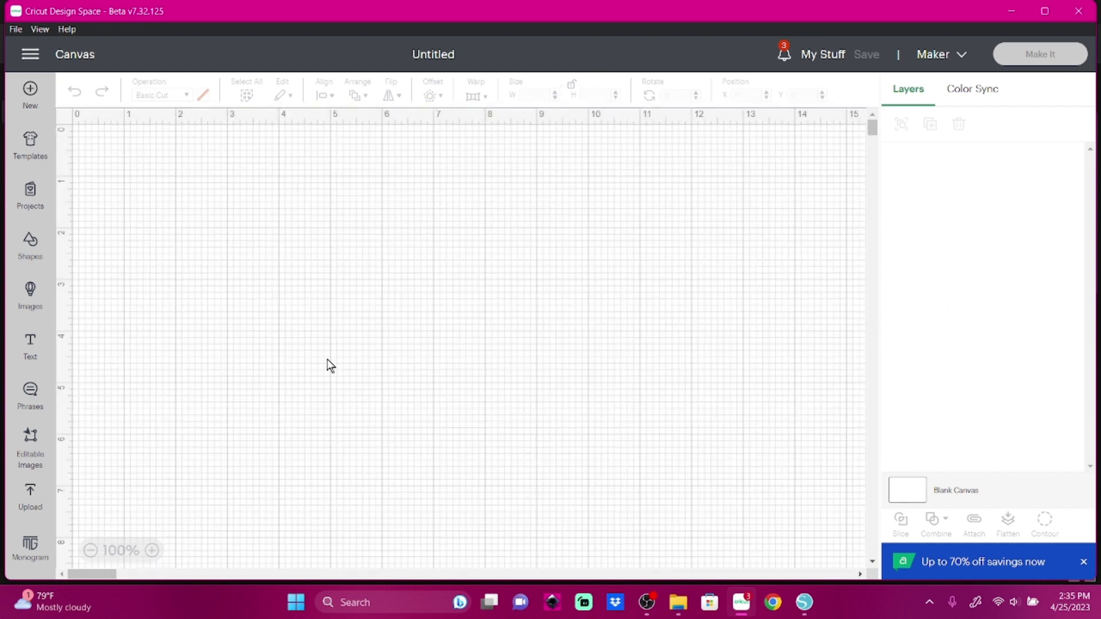
Step: Load the Gnomie SVG from the 113871130-part-1-of-1 folder in Downloads as an image upload
{"action": "left_click", "coordinate": [30, 493]}
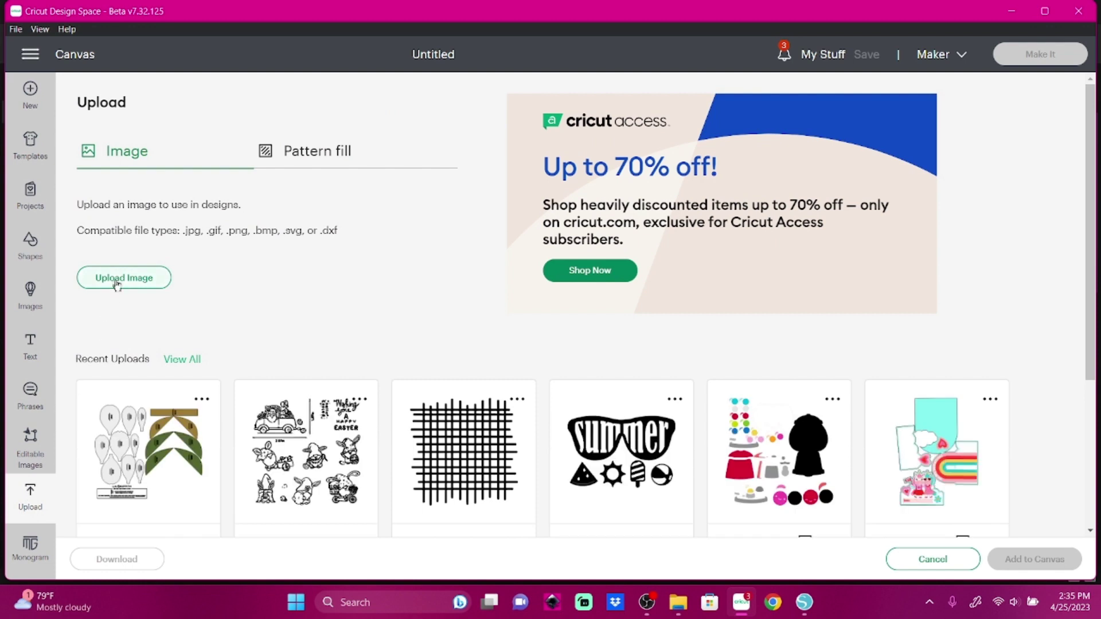
{"action": "left_click", "coordinate": [125, 279]}
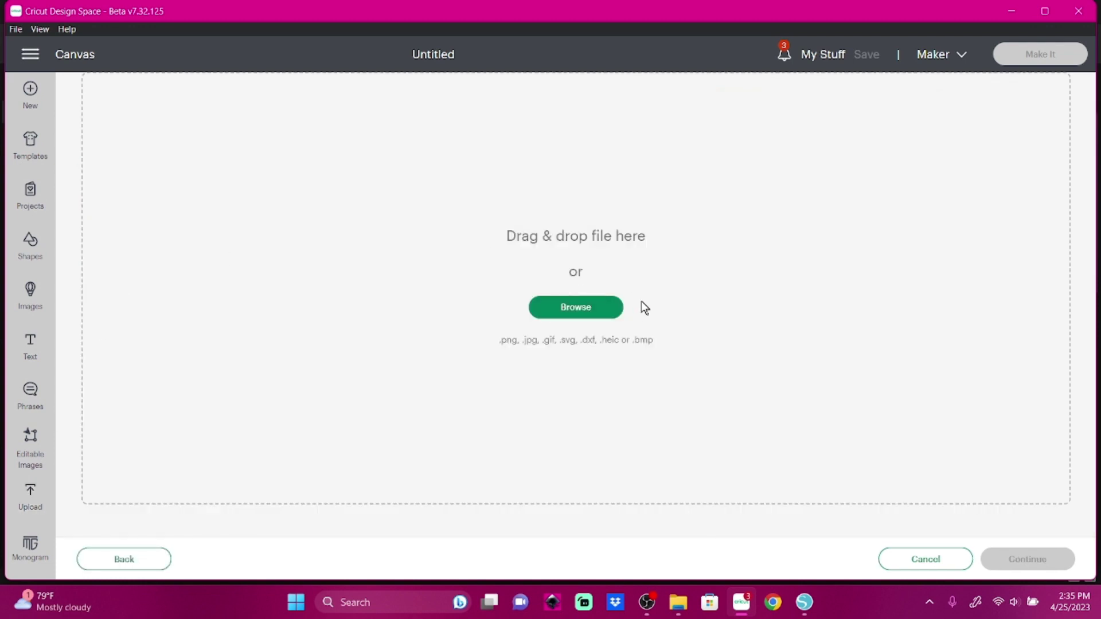
{"action": "left_click", "coordinate": [606, 317]}
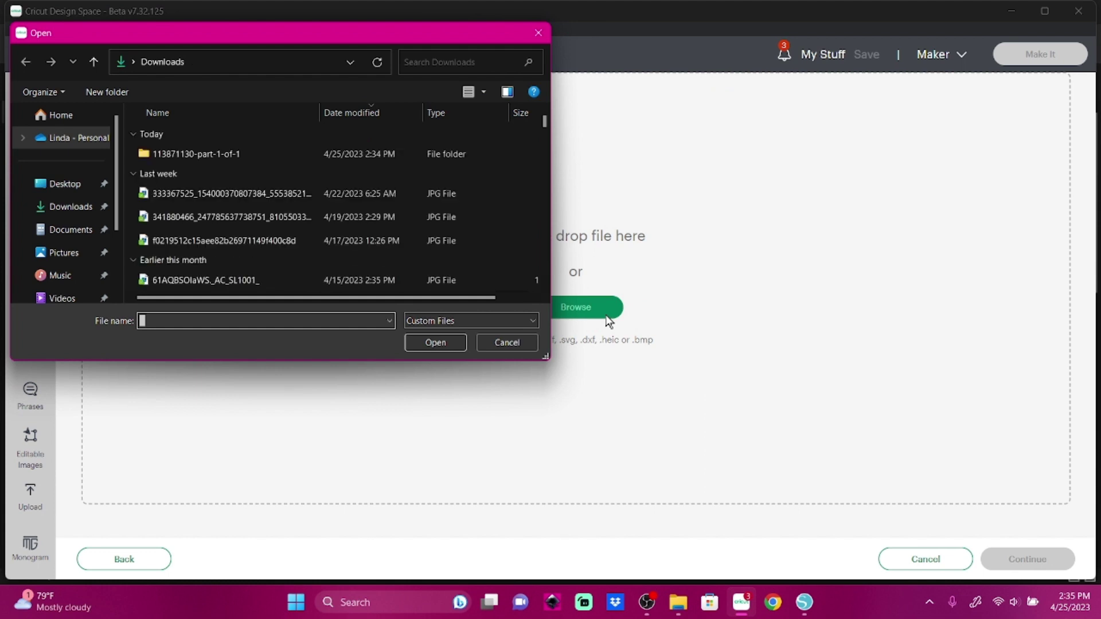
{"action": "double_click", "coordinate": [245, 157]}
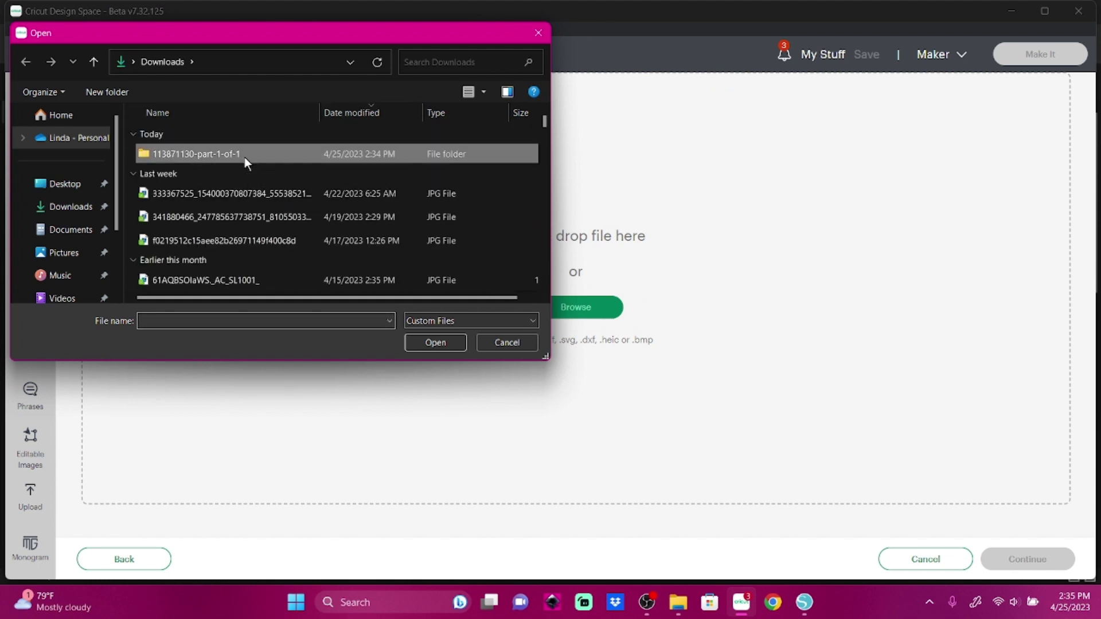
{"action": "left_click", "coordinate": [244, 157]}
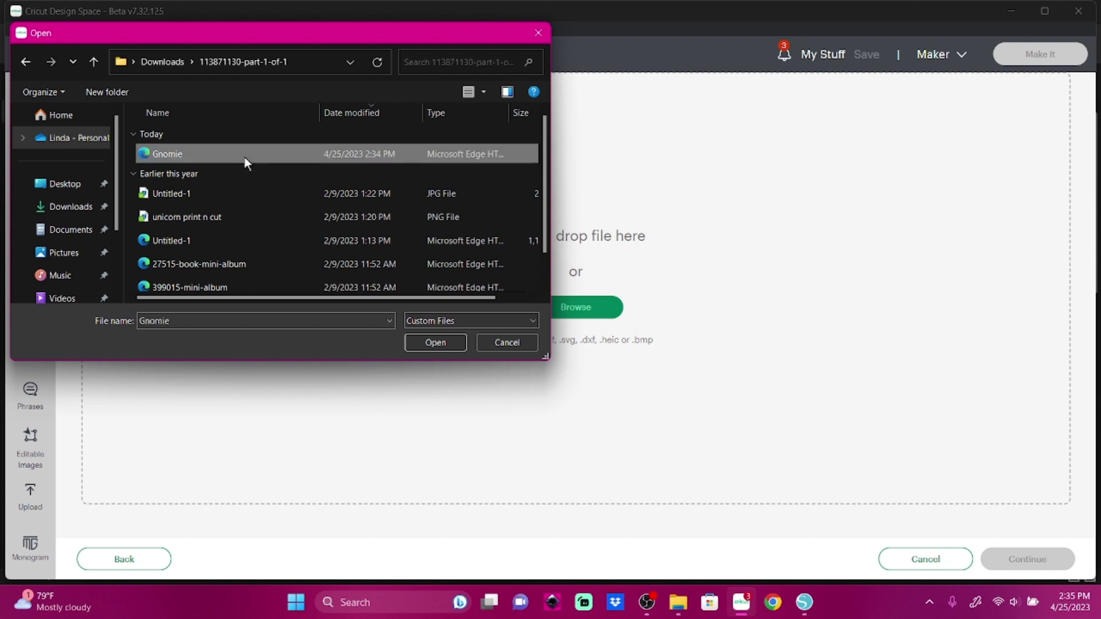
{"action": "left_click", "coordinate": [425, 343]}
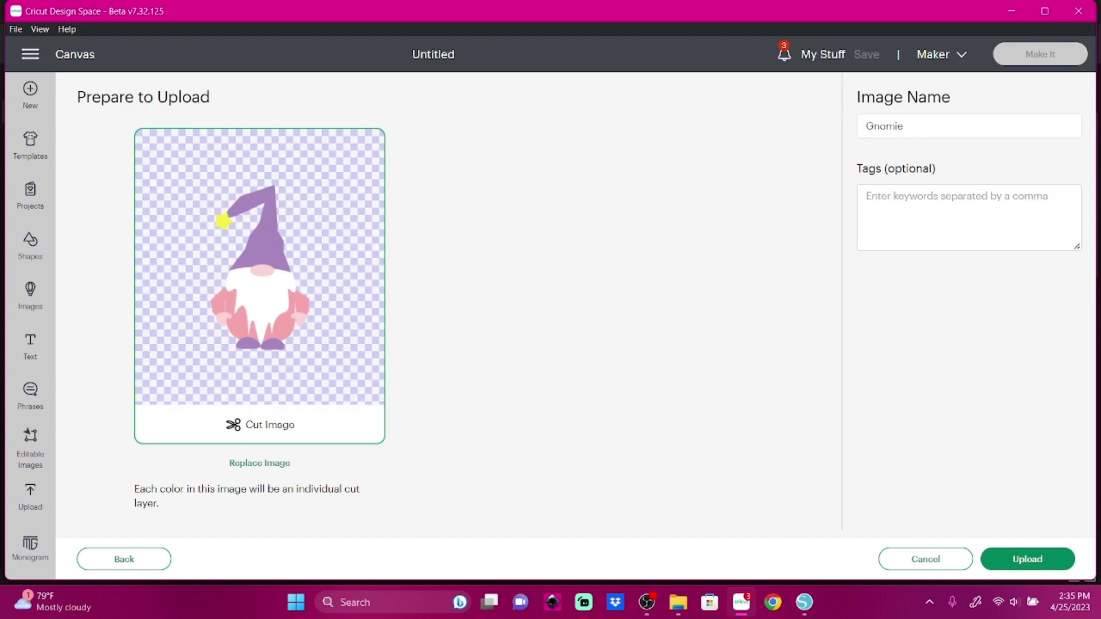
Step: Upload the gnome image under the name "Gnomie by me" and add it to the canvas
{"action": "left_click", "coordinate": [903, 126]}
{"action": "type", "text": "by"}
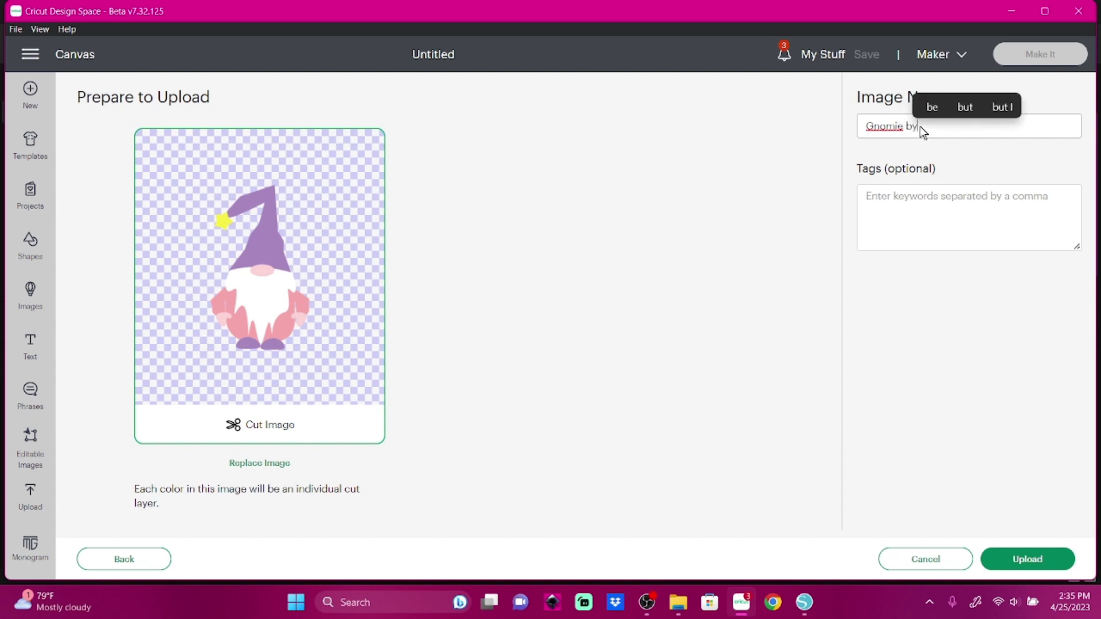
{"action": "type", "text": " me"}
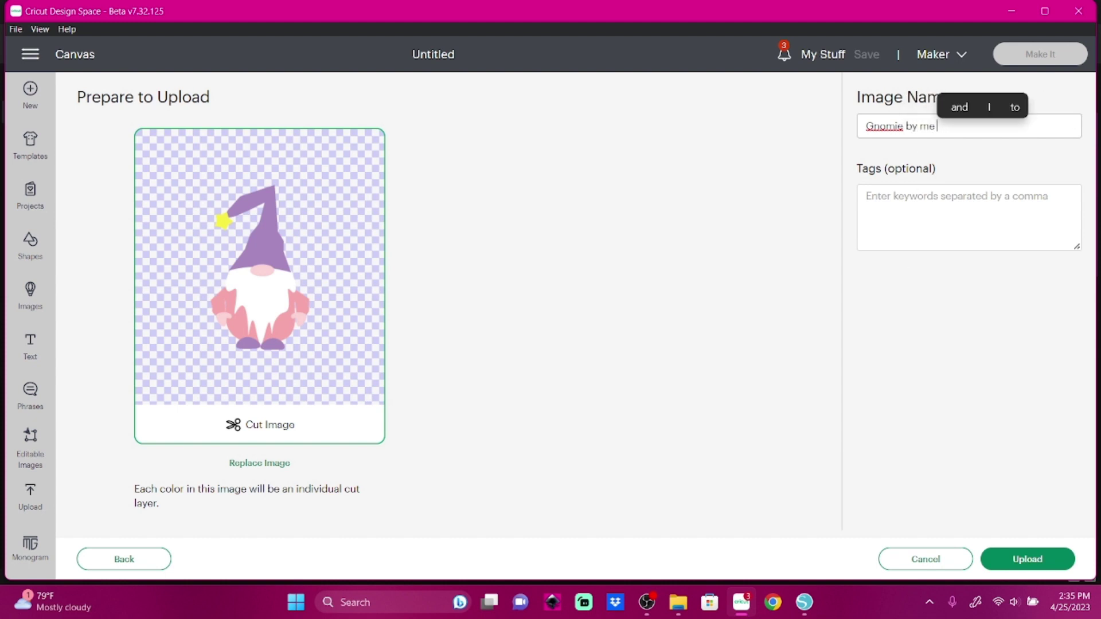
{"action": "left_click", "coordinate": [1024, 556]}
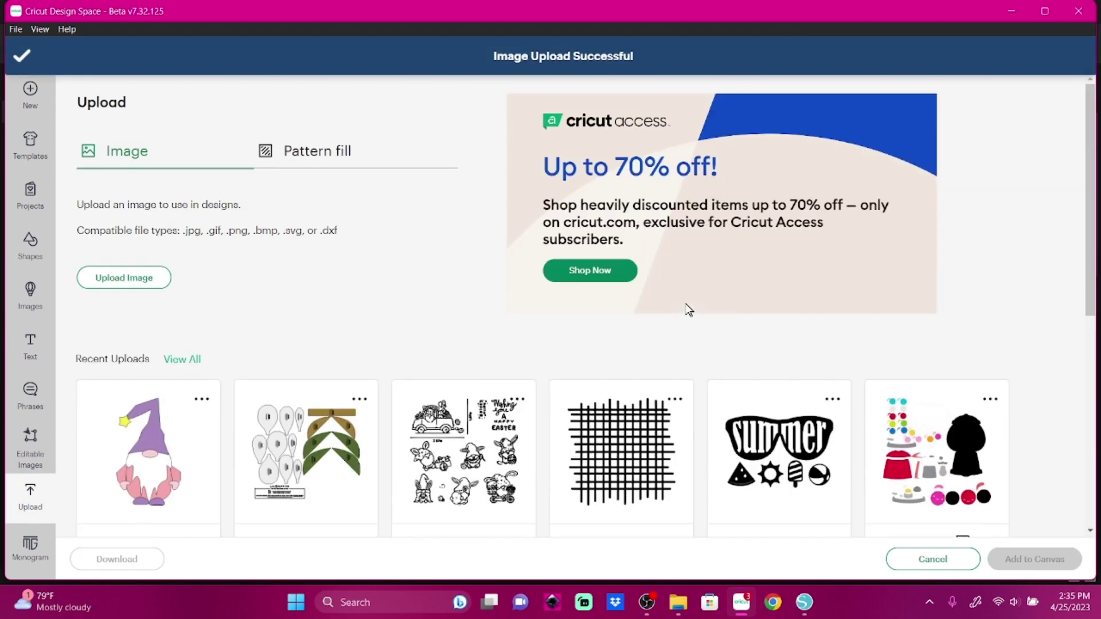
{"action": "left_click", "coordinate": [166, 437]}
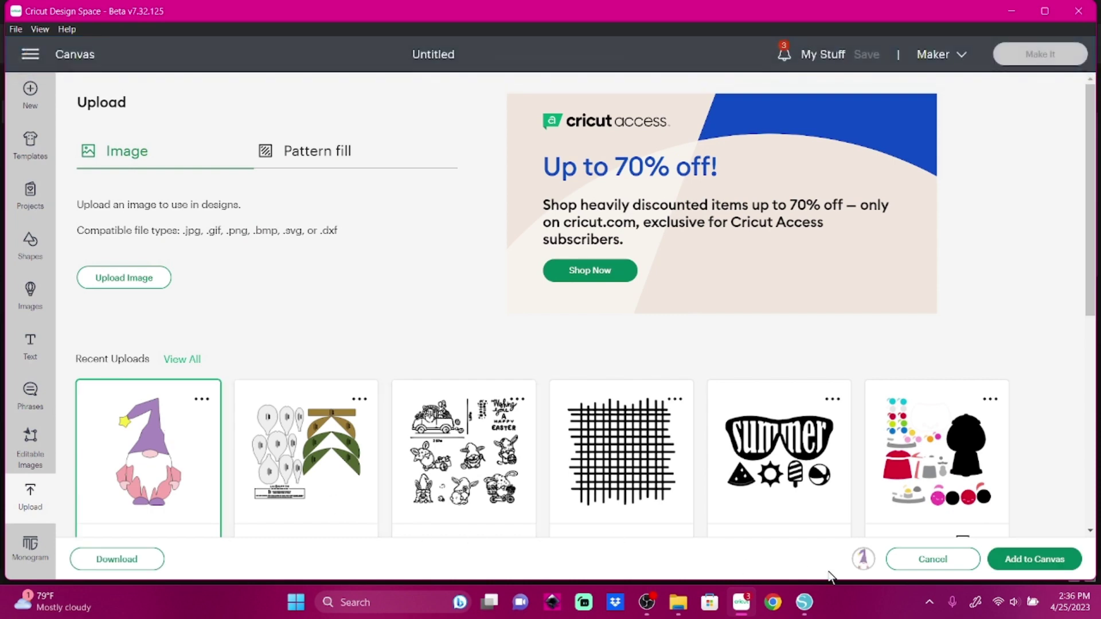
{"action": "left_click", "coordinate": [1014, 562]}
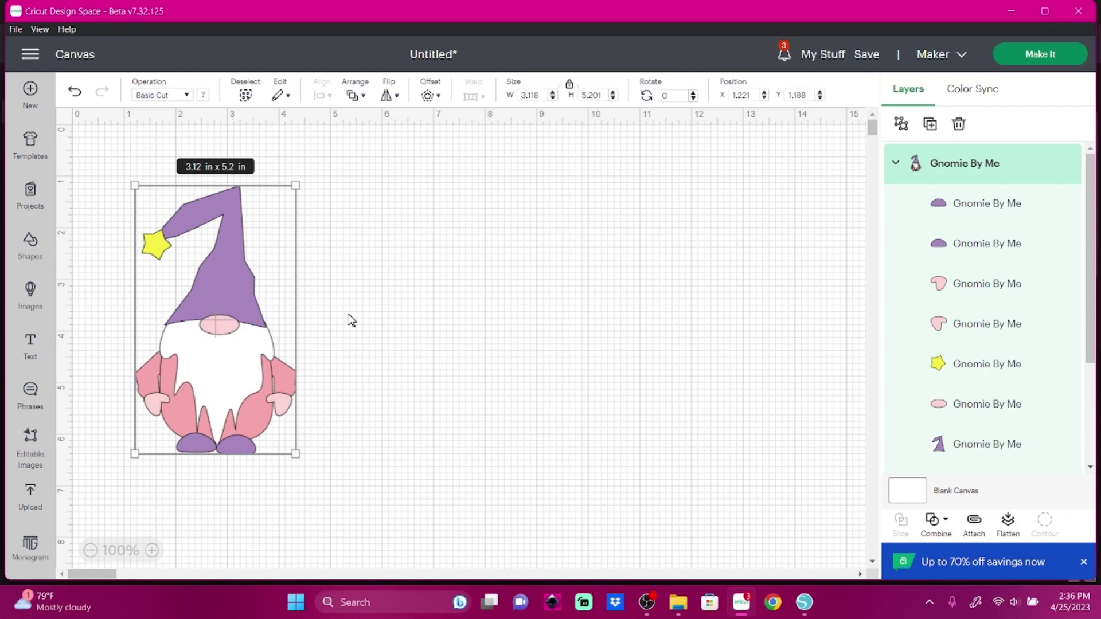
Step: Save the project as "Gnomie 1" in the SVG by Me collection and deselect the gnome
{"action": "left_click", "coordinate": [867, 55]}
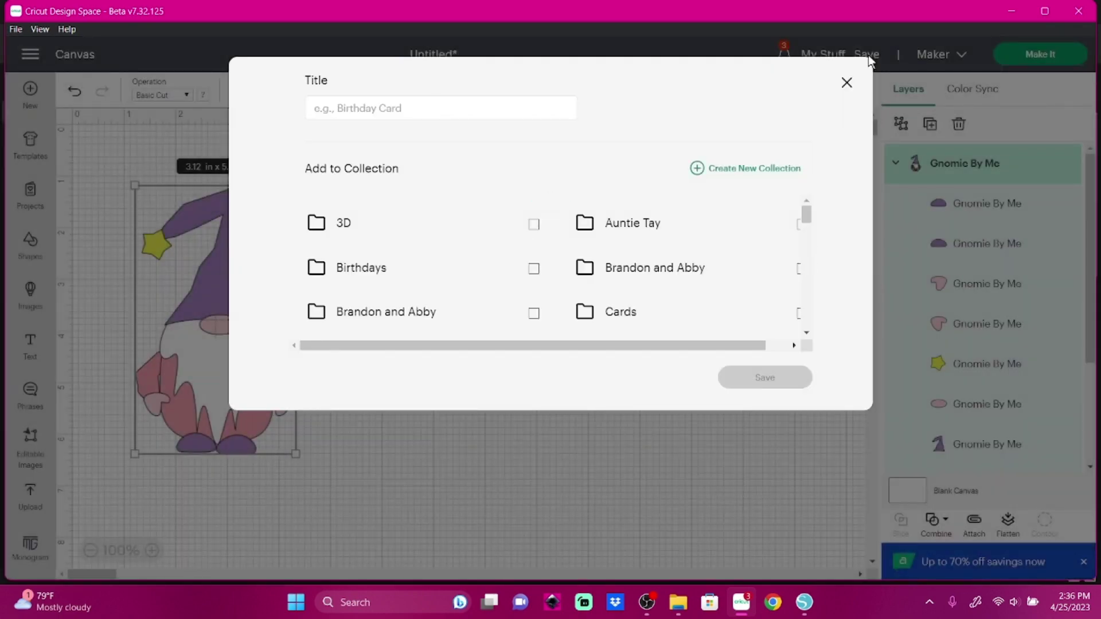
{"action": "scroll", "coordinate": [410, 239], "scroll_direction": "down", "scroll_amount": 3}
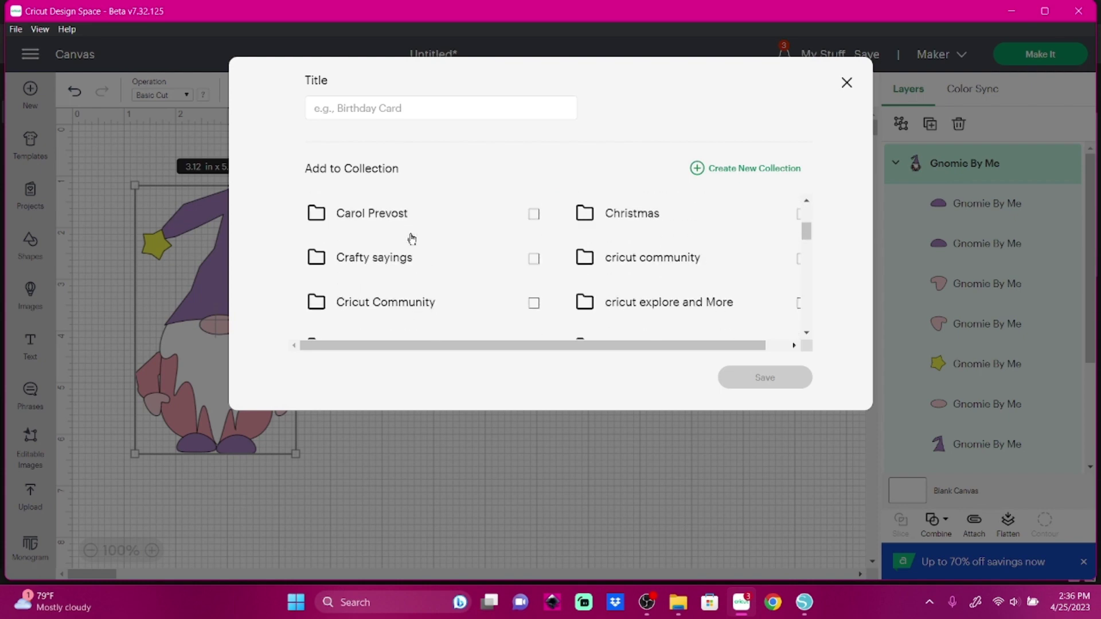
{"action": "scroll", "coordinate": [412, 238], "scroll_direction": "down", "scroll_amount": 6}
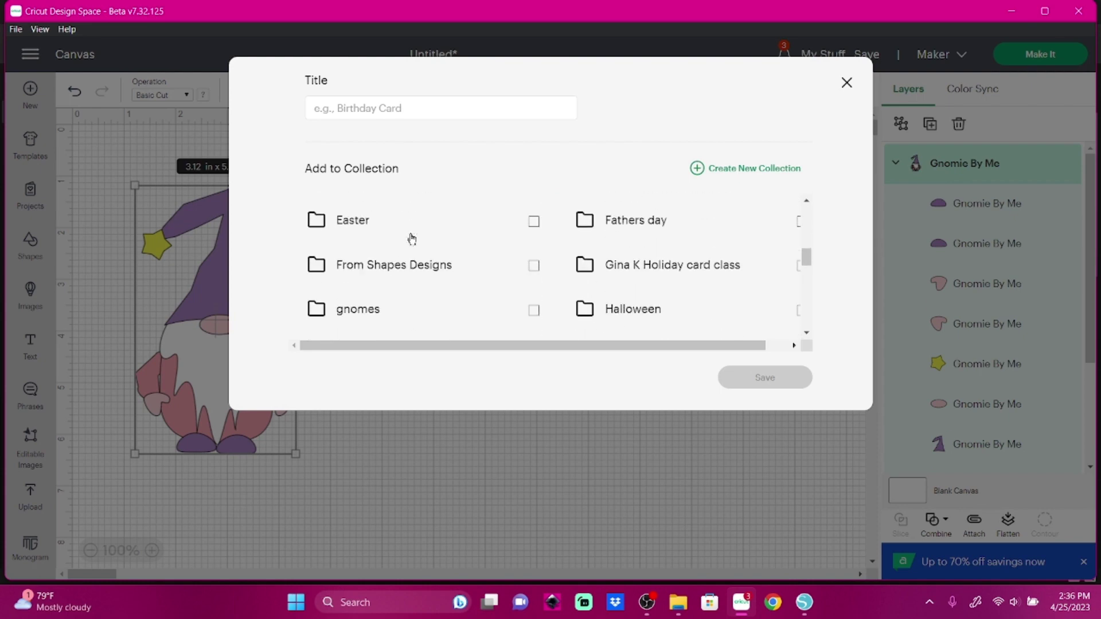
{"action": "scroll", "coordinate": [412, 238], "scroll_direction": "down", "scroll_amount": 4}
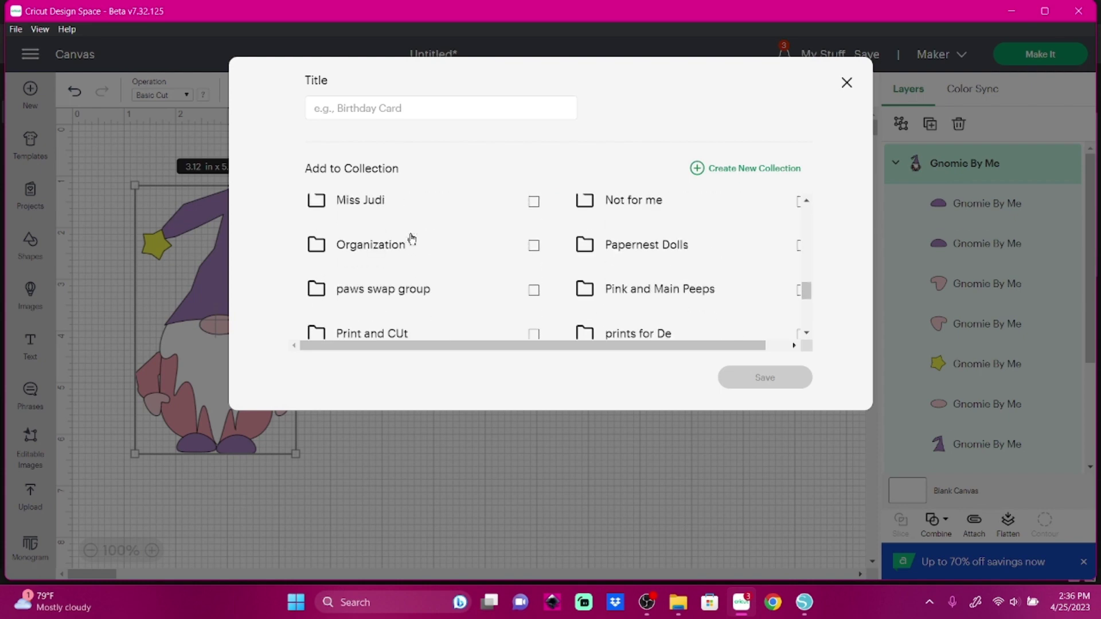
{"action": "scroll", "coordinate": [412, 238], "scroll_direction": "down", "scroll_amount": 2}
{"action": "scroll", "coordinate": [411, 239], "scroll_direction": "down", "scroll_amount": 3}
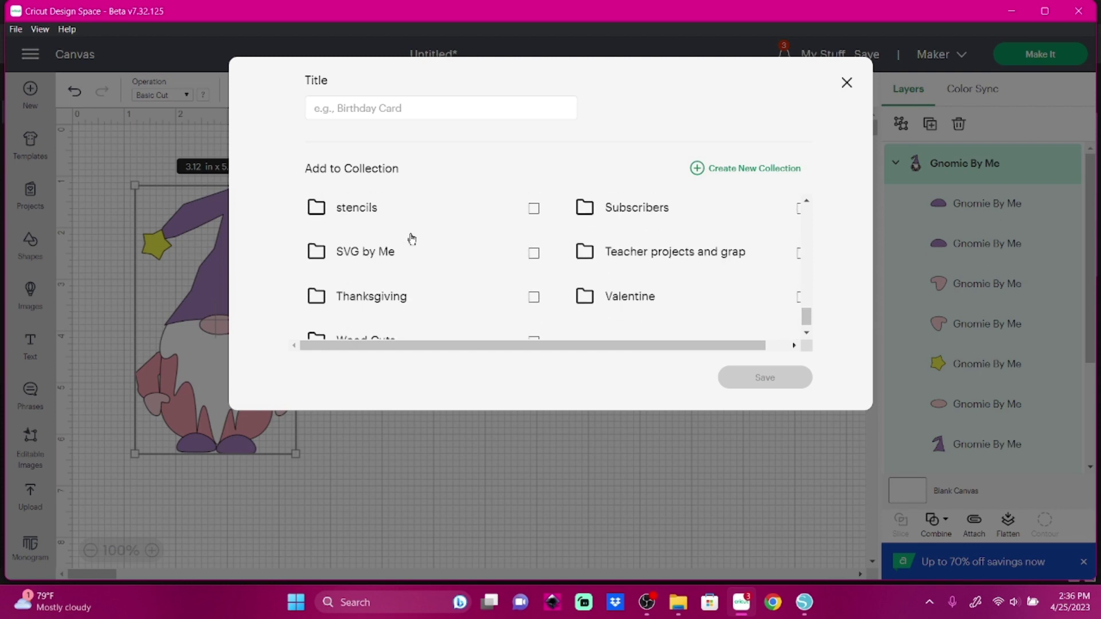
{"action": "left_click", "coordinate": [374, 252]}
{"action": "left_click", "coordinate": [314, 108]}
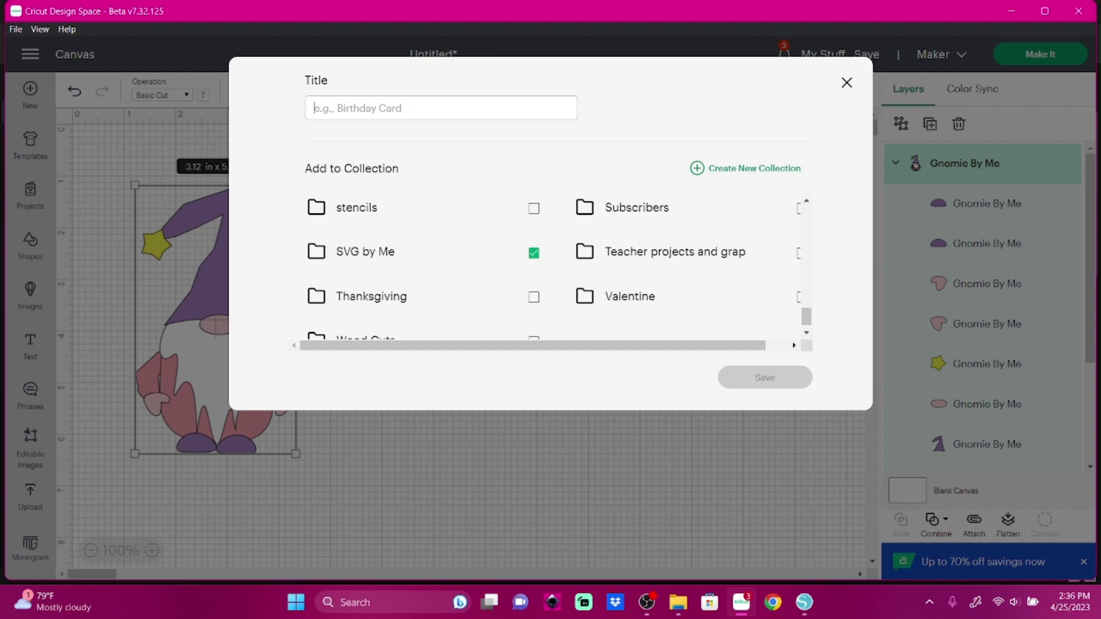
{"action": "type", "text": "Gnomi"}
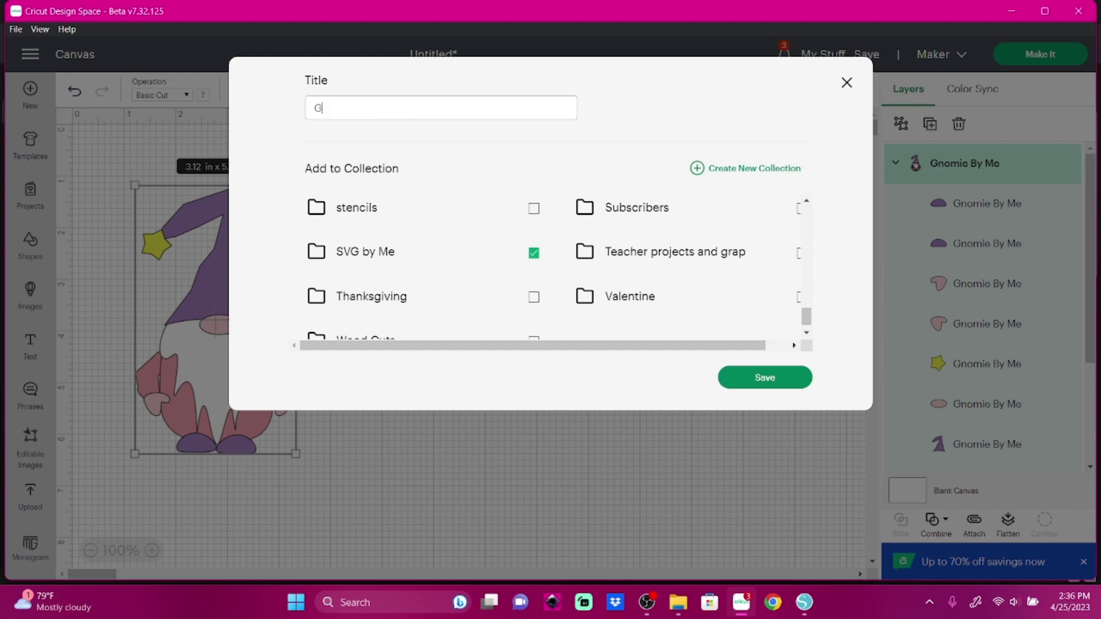
{"action": "type", "text": "e 1"}
{"action": "left_click", "coordinate": [756, 386]}
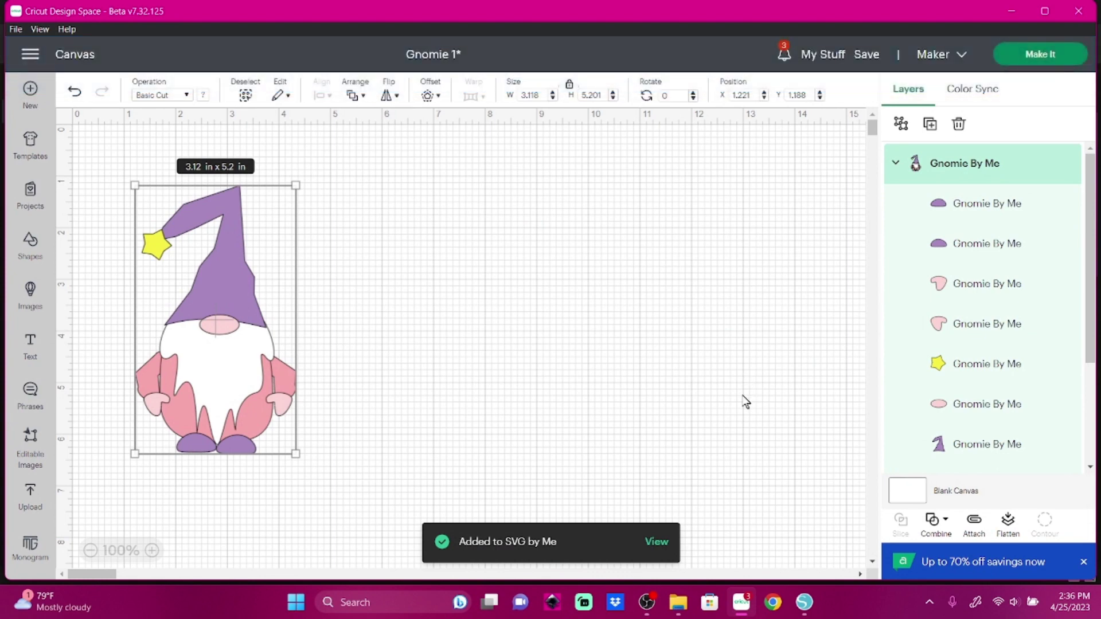
{"action": "left_click", "coordinate": [746, 401]}
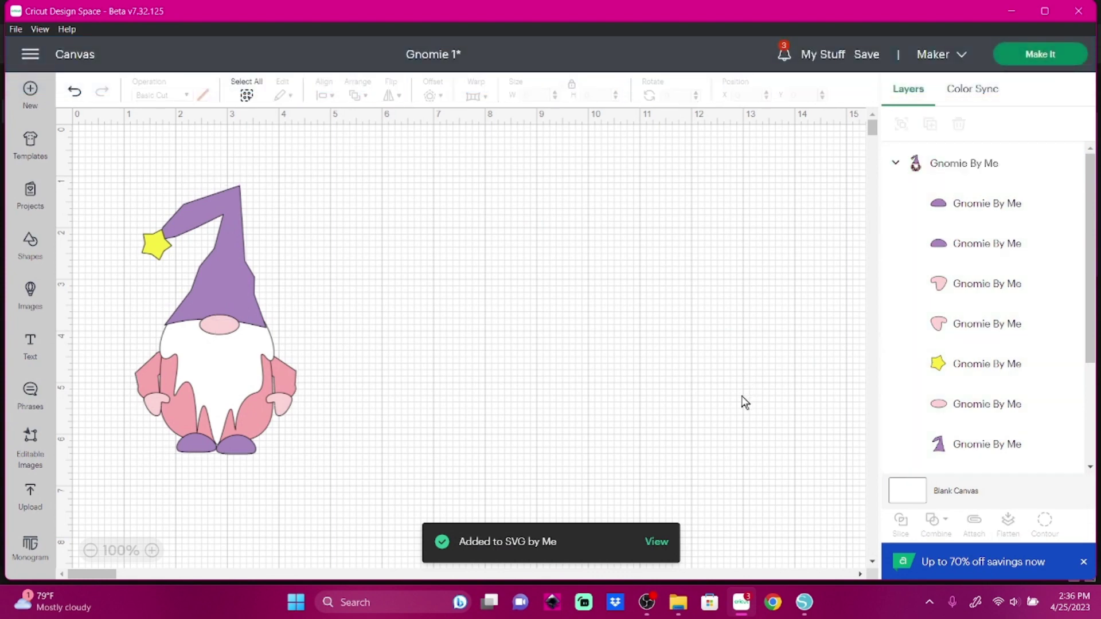